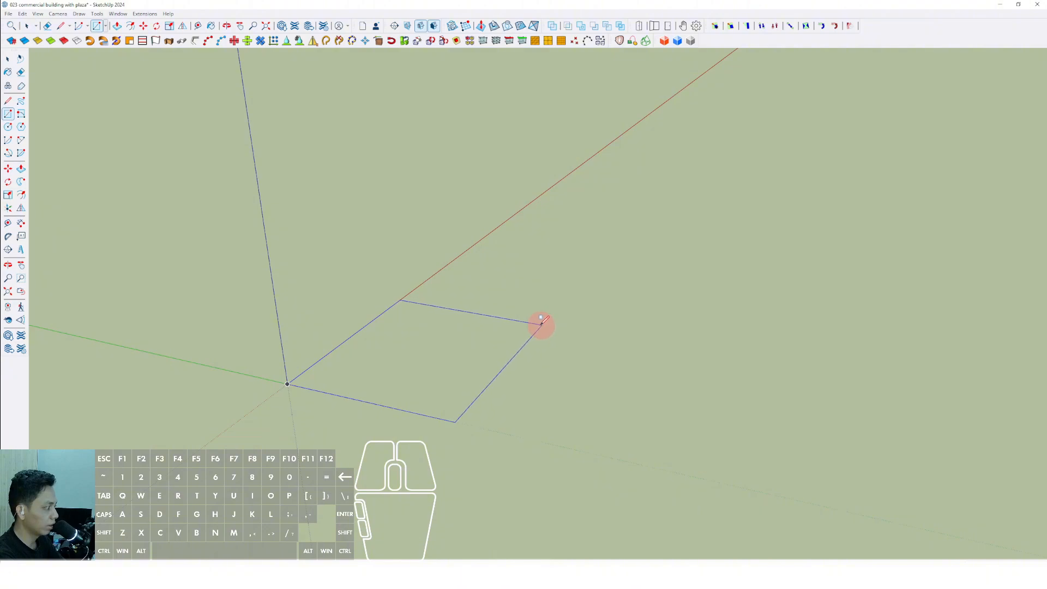
# Draw a rectangle on the ground plane from the origin and push/pull it up into a thin slab
pyautogui.moveTo(542, 323); pyautogui.dragTo(514, 321, button='middle')
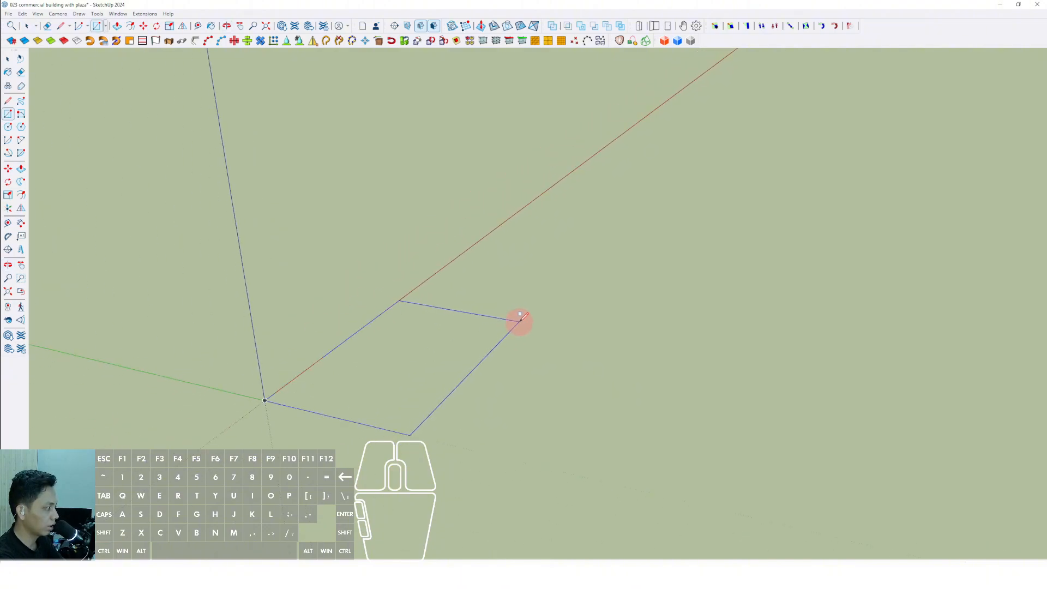
pyautogui.click(519, 321)
pyautogui.moveTo(520, 321); pyautogui.dragTo(405, 352, button='middle')
pyautogui.scroll(3, 405, 352)
pyautogui.click(344, 381)
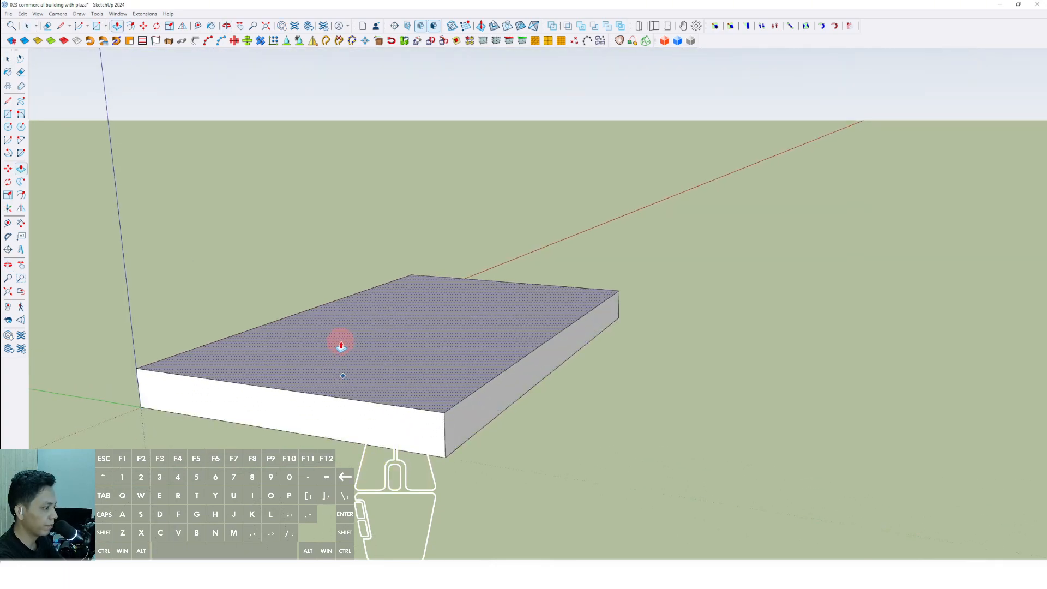
pyautogui.click(344, 348)
pyautogui.press('space')
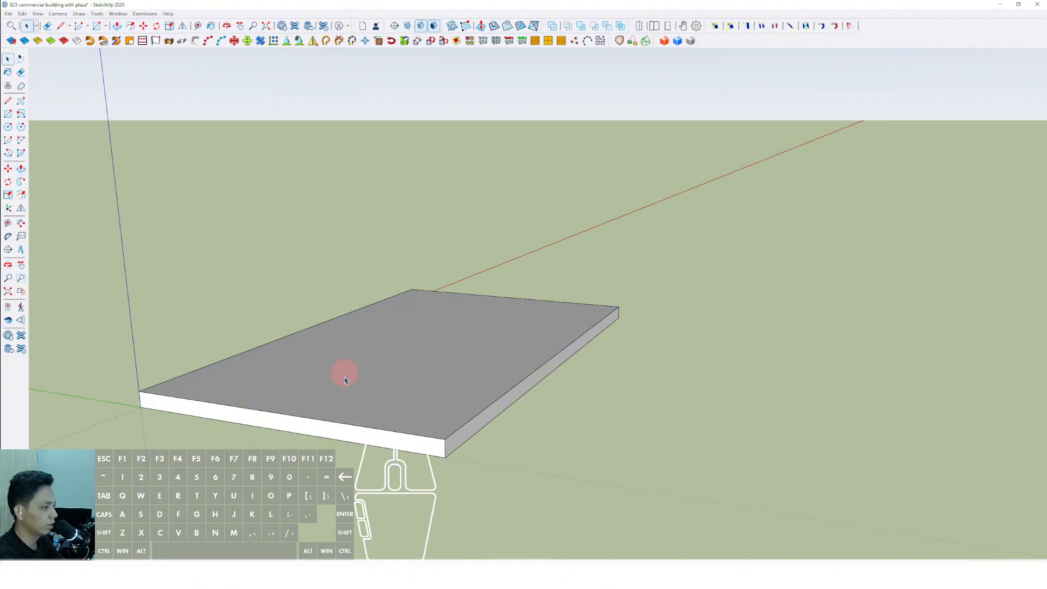
# Group the whole slab and copy it along the green axis, leaving a wide gap beside the original
pyautogui.tripleClick(322, 366)
pyautogui.rightClick(323, 367)
pyautogui.click(348, 440)
pyautogui.moveTo(348, 441); pyautogui.dragTo(380, 416, button='middle')
pyautogui.press('shift')
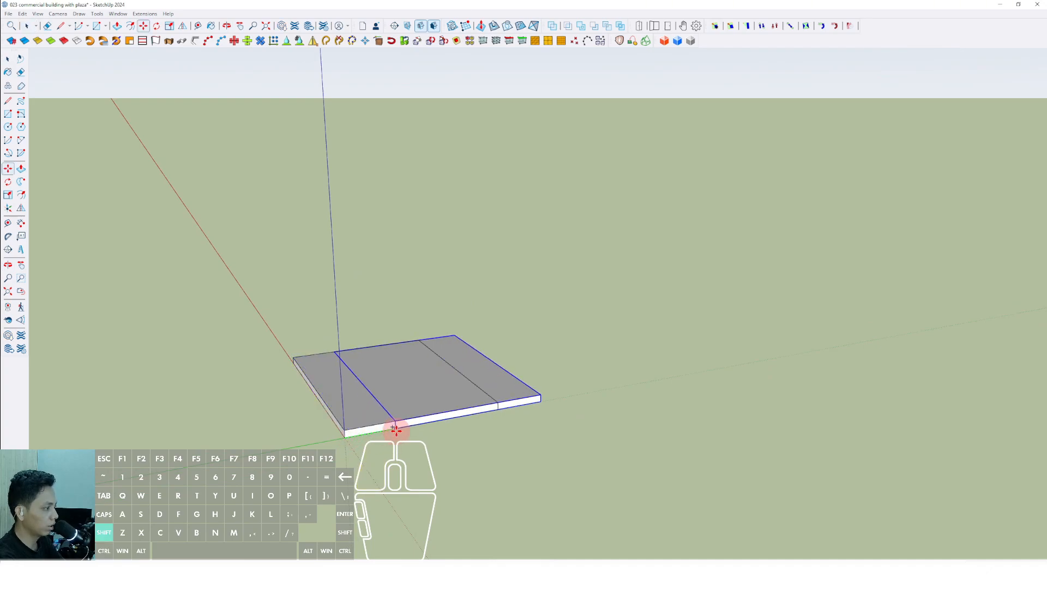
pyautogui.click(694, 371)
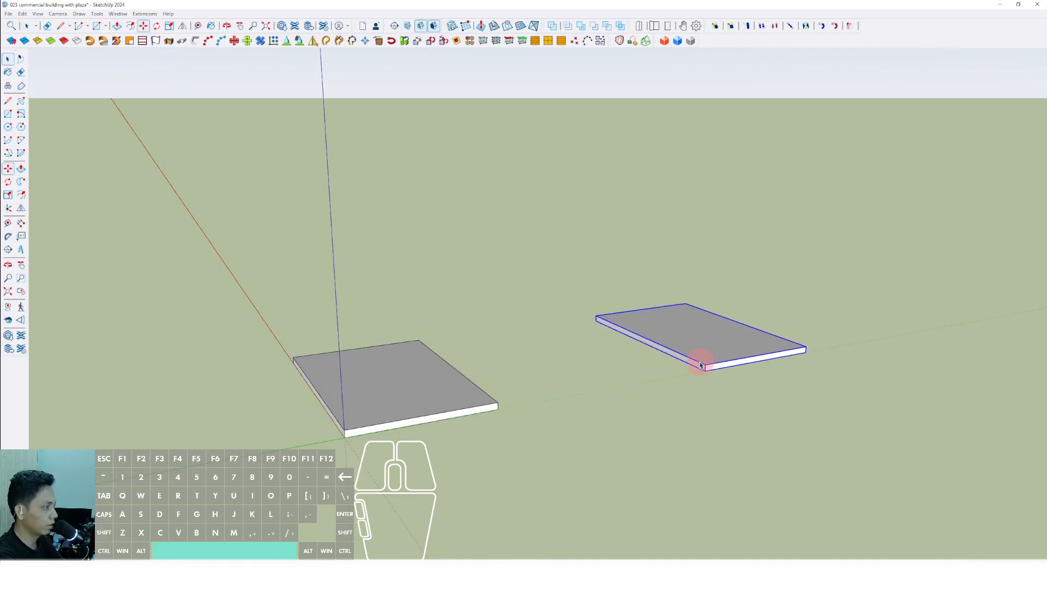
# Convert the copied slab and the original slab into two separate components
pyautogui.moveTo(702, 358); pyautogui.dragTo(611, 366, button='middle')
pyautogui.rightClick(641, 363)
pyautogui.click(671, 430)
pyautogui.click(527, 391)
pyautogui.rightClick(372, 360)
pyautogui.click(393, 427)
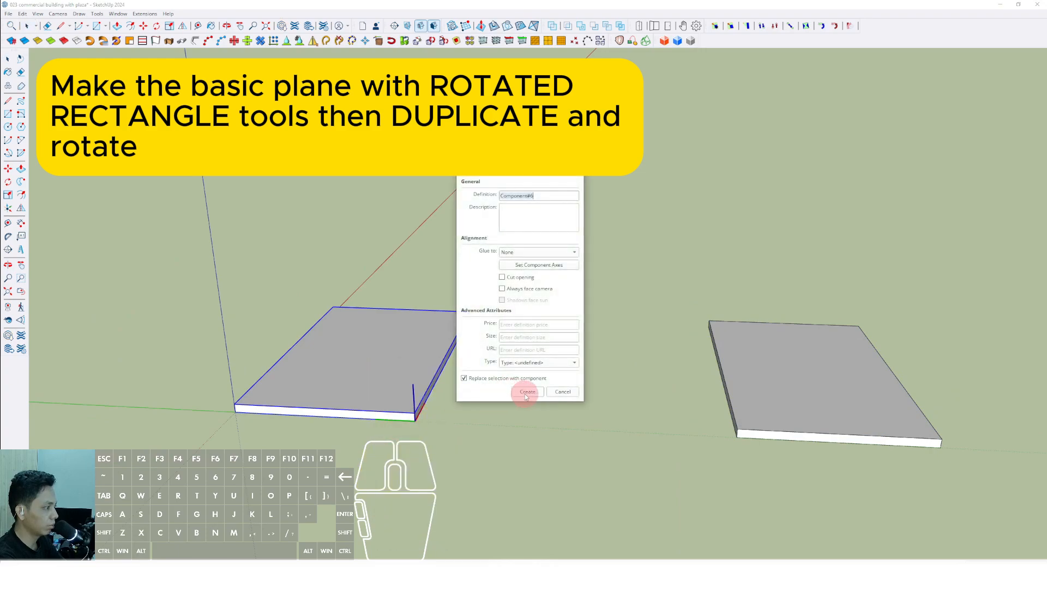
pyautogui.click(526, 391)
# Rotate the copied slab counter-clockwise on the ground plane so it sits at an angle to the axes
pyautogui.moveTo(525, 390); pyautogui.dragTo(657, 326, button='middle')
pyautogui.click(669, 320)
pyautogui.press('q')
pyautogui.click(658, 282)
pyautogui.click(659, 314)
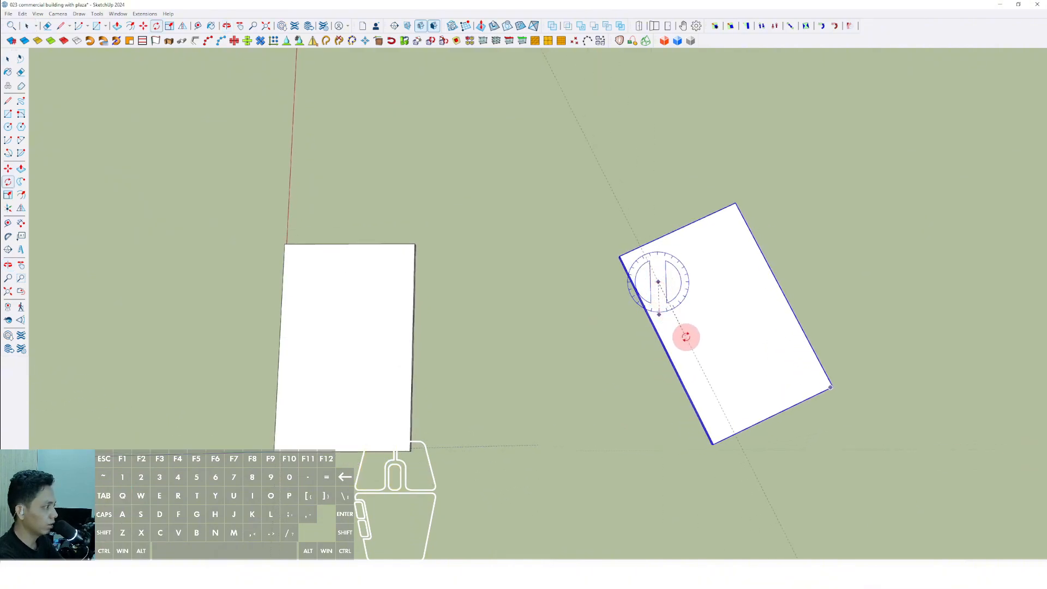
pyautogui.click(685, 338)
# Rotate the original slab at the origin slightly clockwise on the ground plane, opposite to the copied slab
pyautogui.scroll(-1, 376, 356)
pyautogui.keyDown('shift'); pyautogui.moveTo(376, 357); pyautogui.dragTo(427, 342, button='middle'); pyautogui.keyUp('shift')
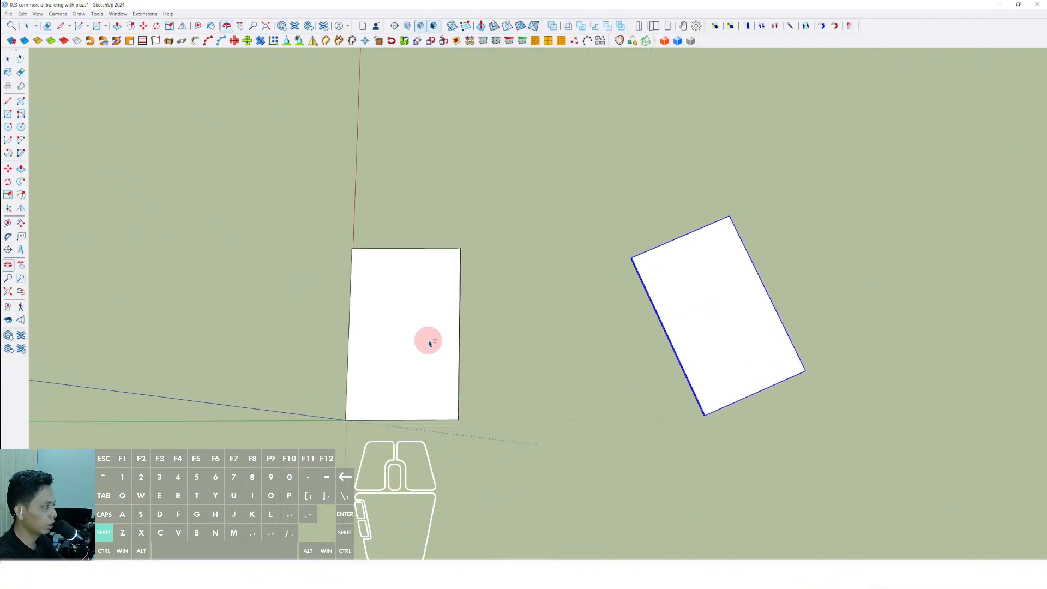
pyautogui.press('space')
pyautogui.click(427, 333)
pyautogui.click(442, 339)
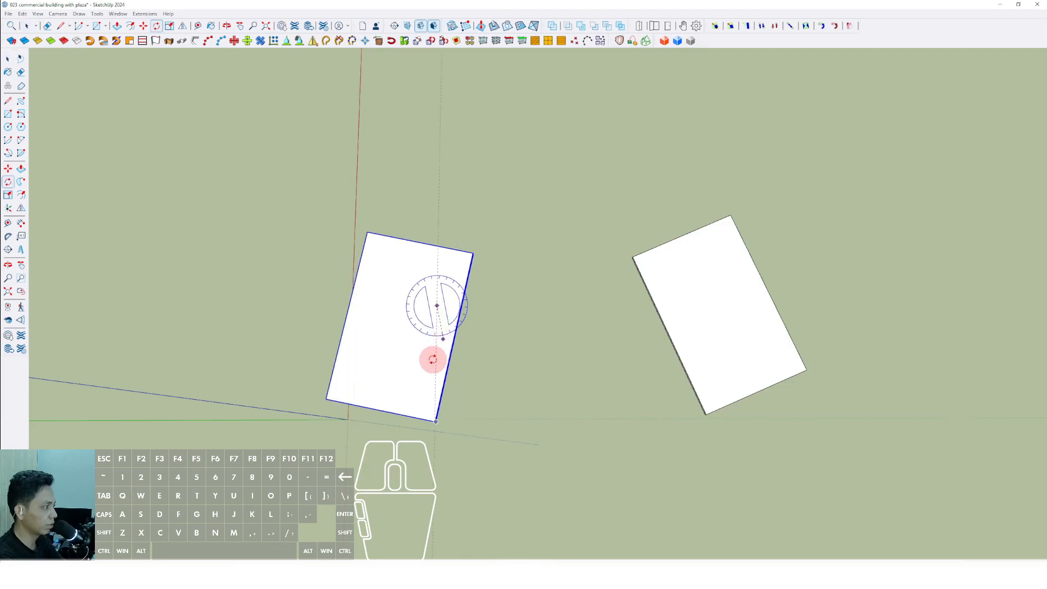
pyautogui.scroll(-1, 707, 332)
# Select both slabs together and copy them straight up by one storey as the second floor level
pyautogui.keyDown('shift'); pyautogui.moveTo(708, 333); pyautogui.dragTo(713, 415, button='middle'); pyautogui.keyUp('shift')
pyautogui.moveTo(712, 415); pyautogui.dragTo(663, 284, button='middle')
pyautogui.scroll(1, 741, 413)
pyautogui.press('space')
pyautogui.keyDown('shift'); pyautogui.click(666, 396); pyautogui.keyUp('shift')
pyautogui.scroll(2, 658, 397)
pyautogui.keyDown('shift'); pyautogui.moveTo(663, 401); pyautogui.dragTo(726, 343, button='middle'); pyautogui.keyUp('shift')
pyautogui.moveTo(726, 343)
pyautogui.mouseDown(button='middle')
pyautogui.moveTo(741, 339)
pyautogui.moveTo(734, 328)
pyautogui.mouseUp(button='middle')
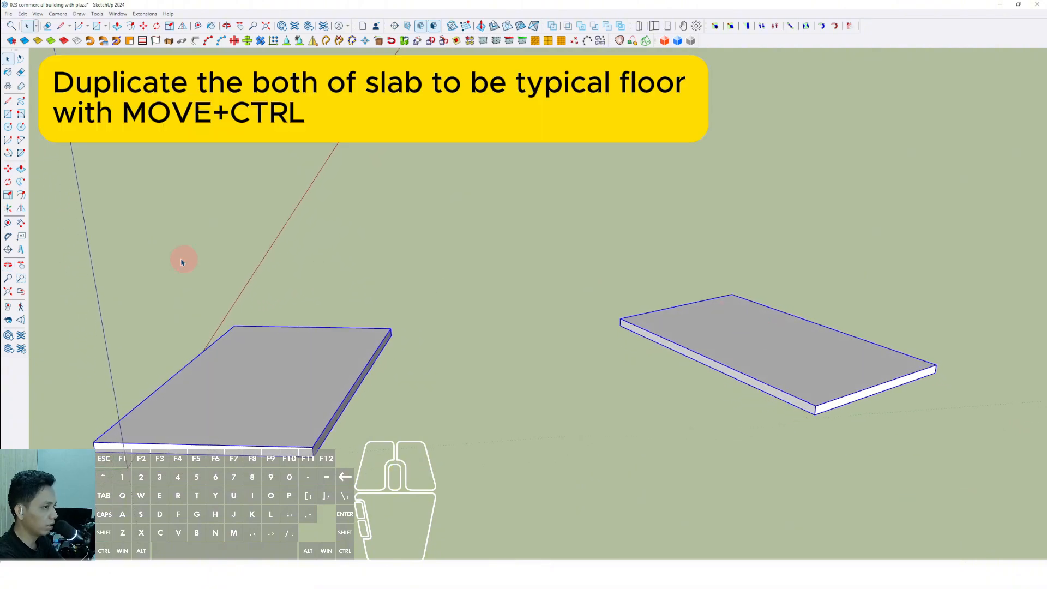
pyautogui.scroll(2, 816, 413)
pyautogui.click(816, 413)
pyautogui.click(815, 404)
pyautogui.scroll(1, 815, 404)
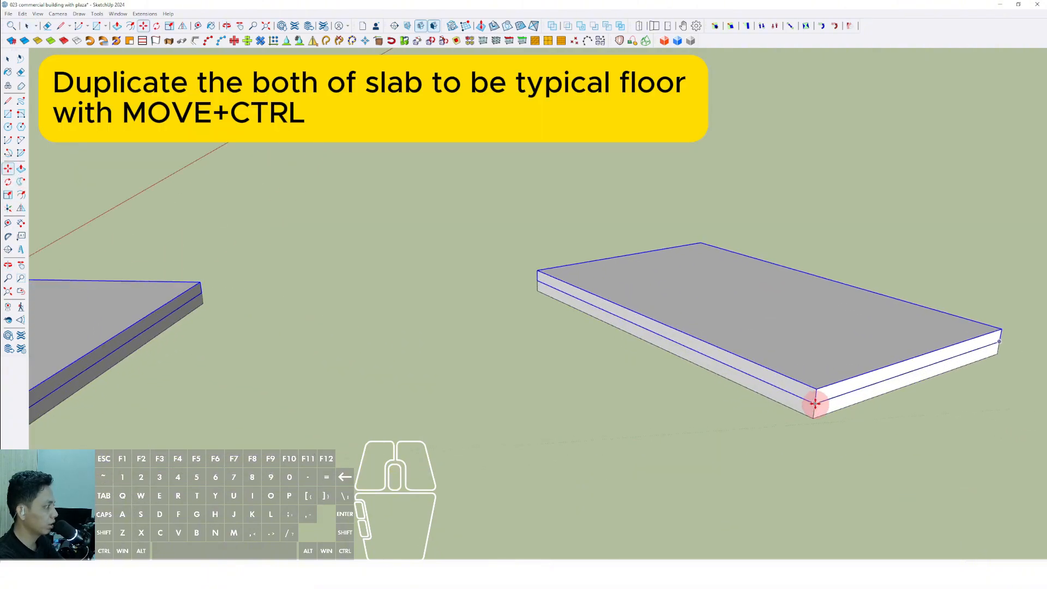
pyautogui.click(814, 403)
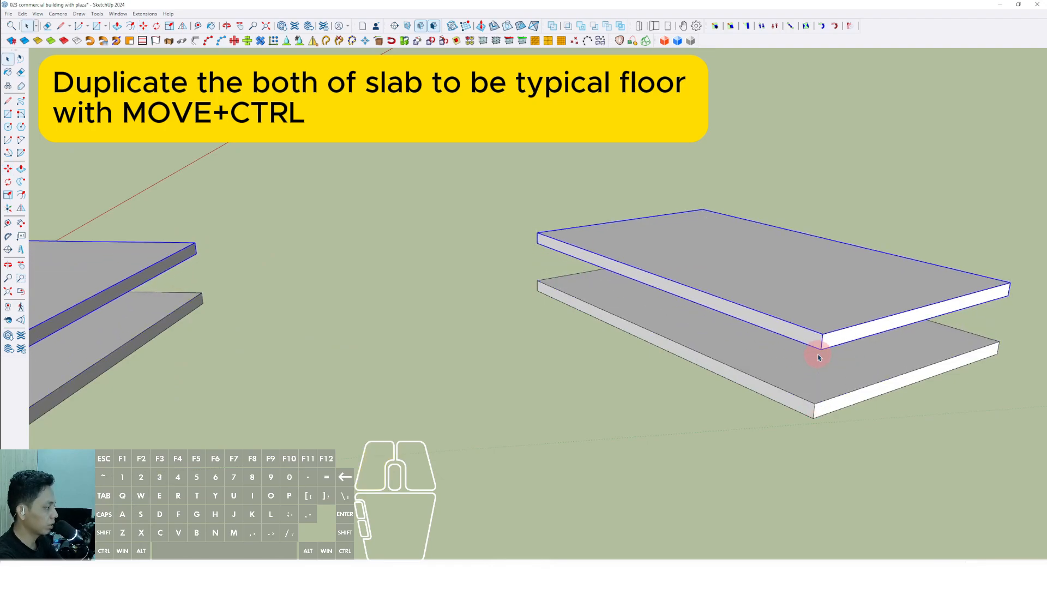
# Stack further copies of both slabs upward at the same storey spacing until each tower has seven floors
pyautogui.moveTo(818, 357); pyautogui.dragTo(418, 245, button='middle')
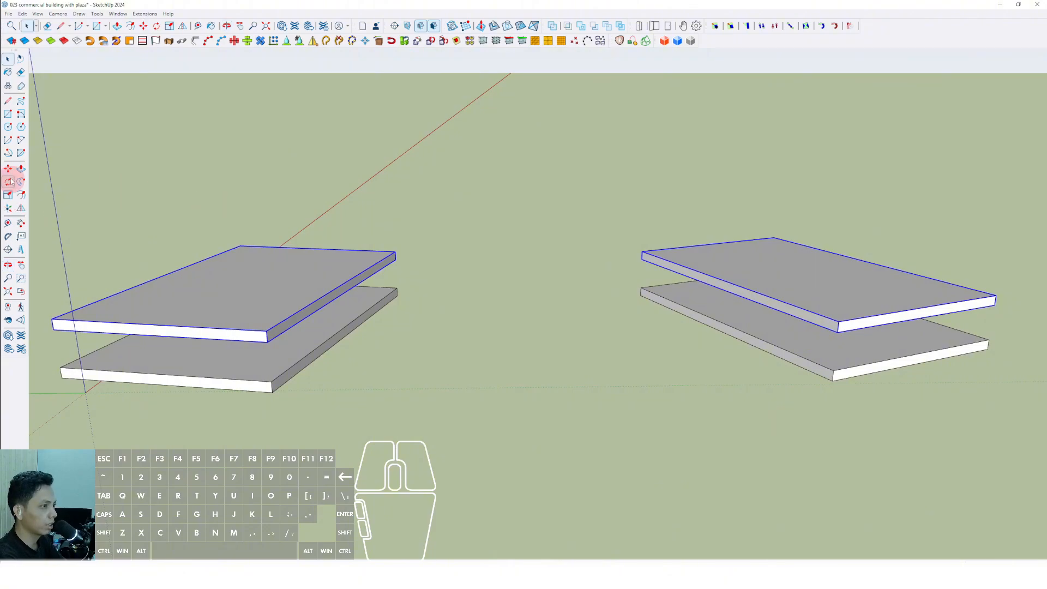
pyautogui.click(829, 362)
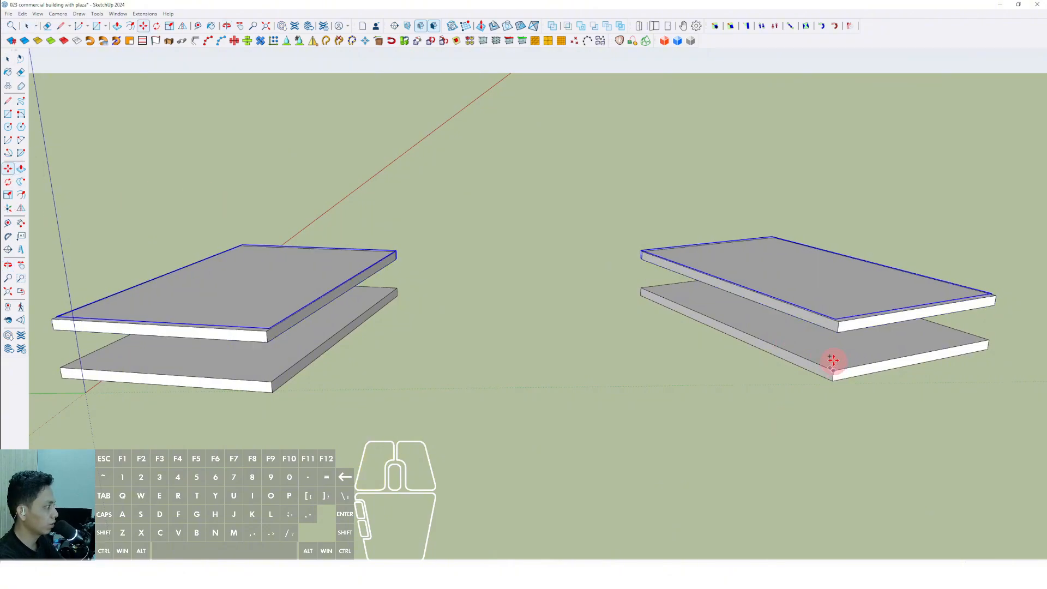
pyautogui.click(842, 326)
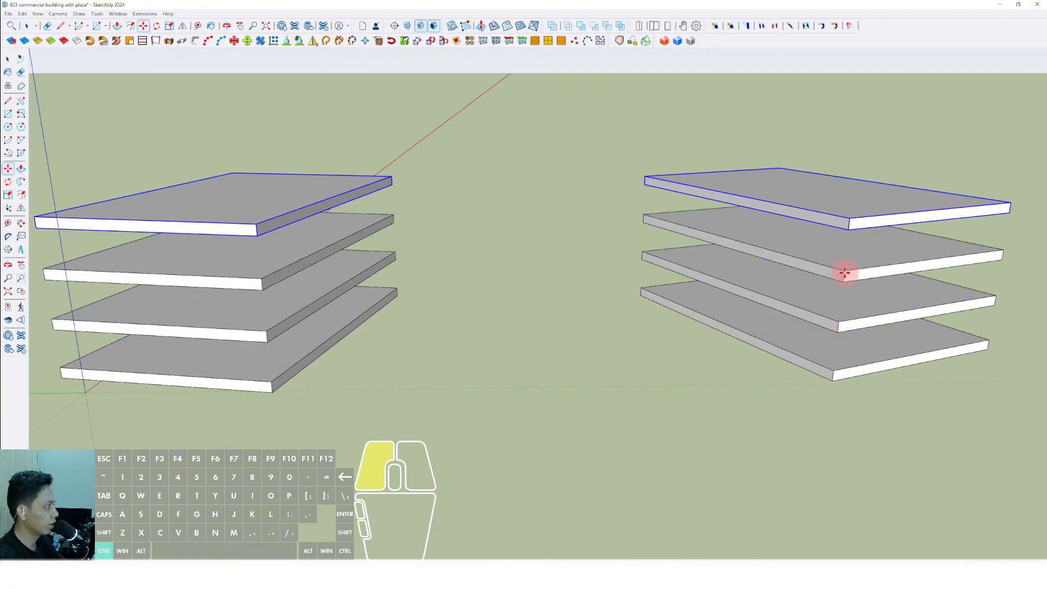
pyautogui.click(844, 273)
pyautogui.scroll(-1, 849, 229)
pyautogui.click(851, 225)
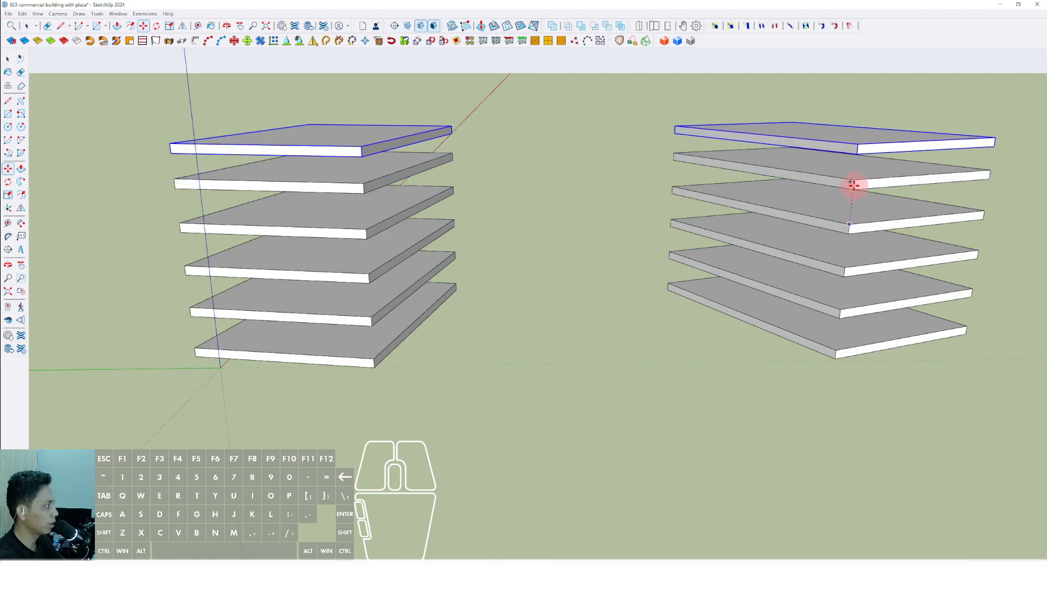
pyautogui.moveTo(856, 178); pyautogui.dragTo(760, 300, button='middle')
pyautogui.click(825, 181)
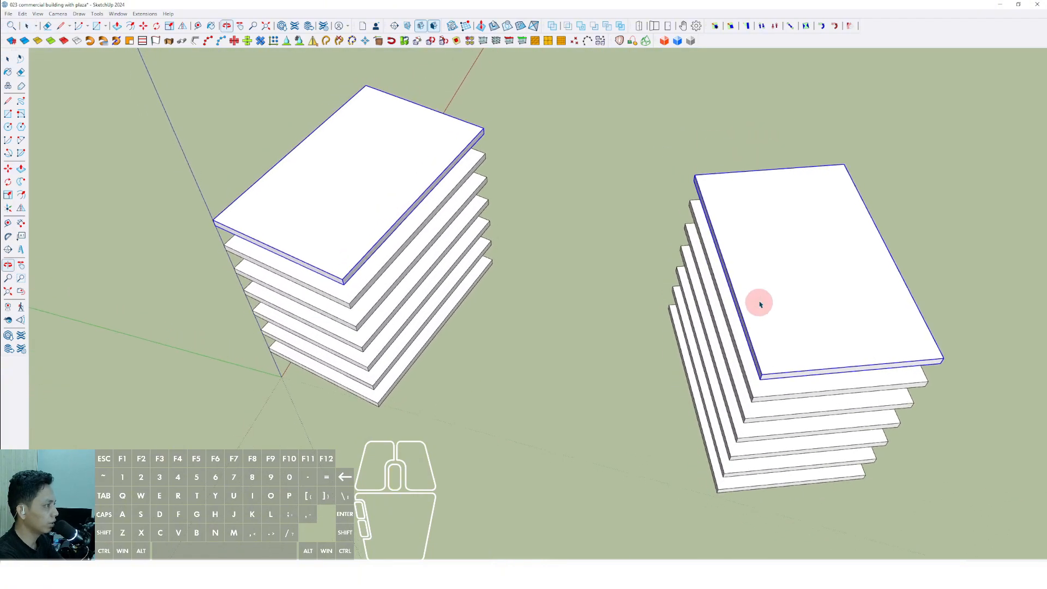
# Draw lines joining the facing corners of the two top slabs to form a connecting floor face between the towers
pyautogui.click(98, 246)
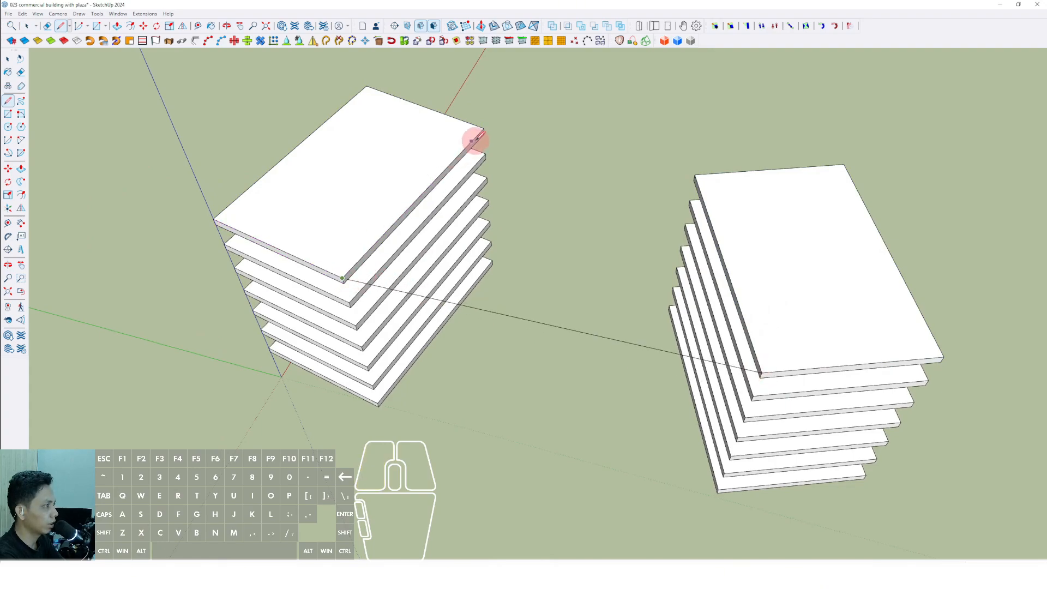
pyautogui.click(484, 129)
pyautogui.scroll(2, 702, 171)
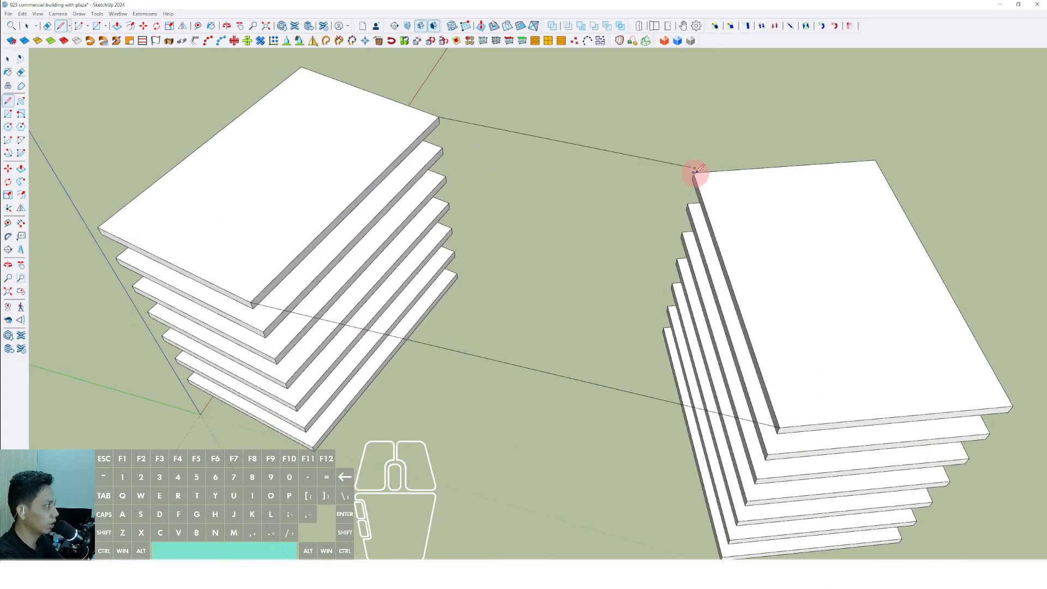
pyautogui.press('space')
pyautogui.click(665, 164)
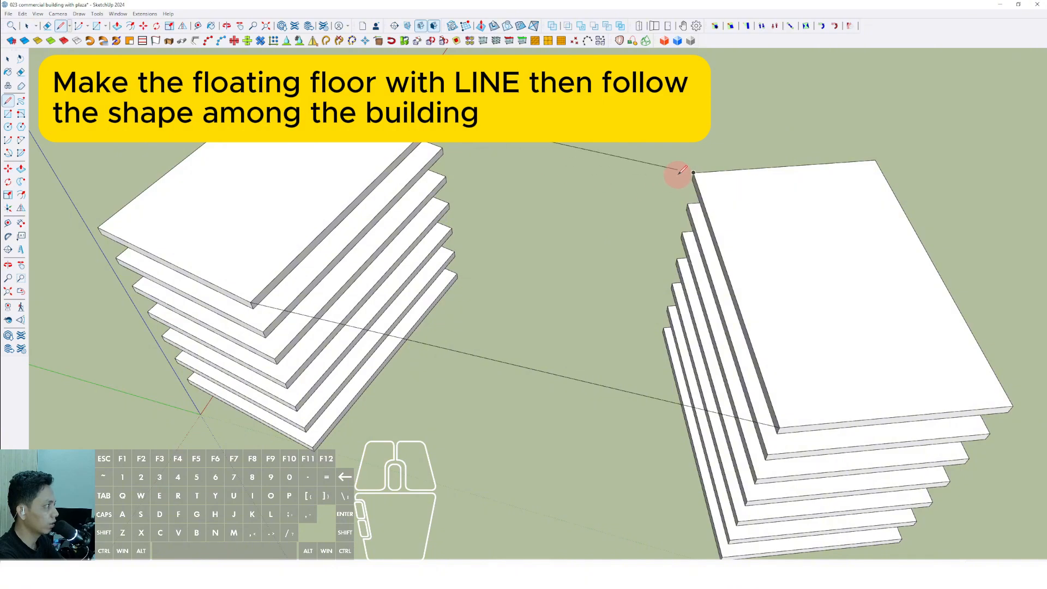
pyautogui.click(780, 427)
pyautogui.press('space')
# Push/pull the connecting face to the same thickness as the adjoining top slabs
pyautogui.scroll(-1, 779, 426)
pyautogui.moveTo(778, 426); pyautogui.dragTo(732, 111, button='middle')
pyautogui.moveTo(776, 285); pyautogui.dragTo(717, 300, button='middle')
pyautogui.scroll(2, 652, 202)
pyautogui.click(636, 203)
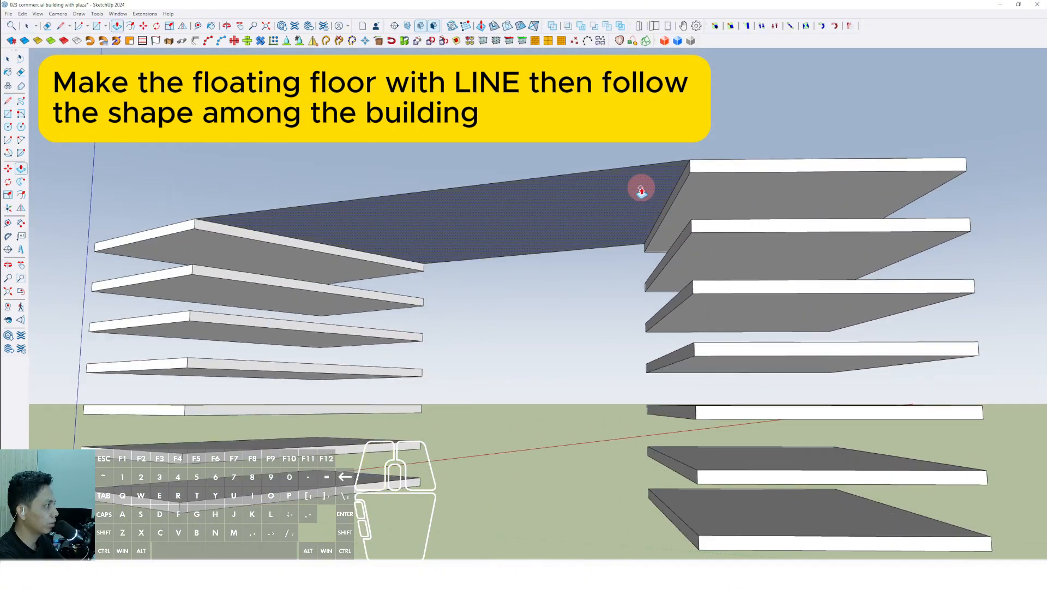
pyautogui.click(641, 188)
pyautogui.click(691, 179)
pyautogui.press('space')
# Group the connecting slab between the towers and make it a component
pyautogui.scroll(-2, 689, 180)
pyautogui.moveTo(562, 202); pyautogui.dragTo(765, 207, button='middle')
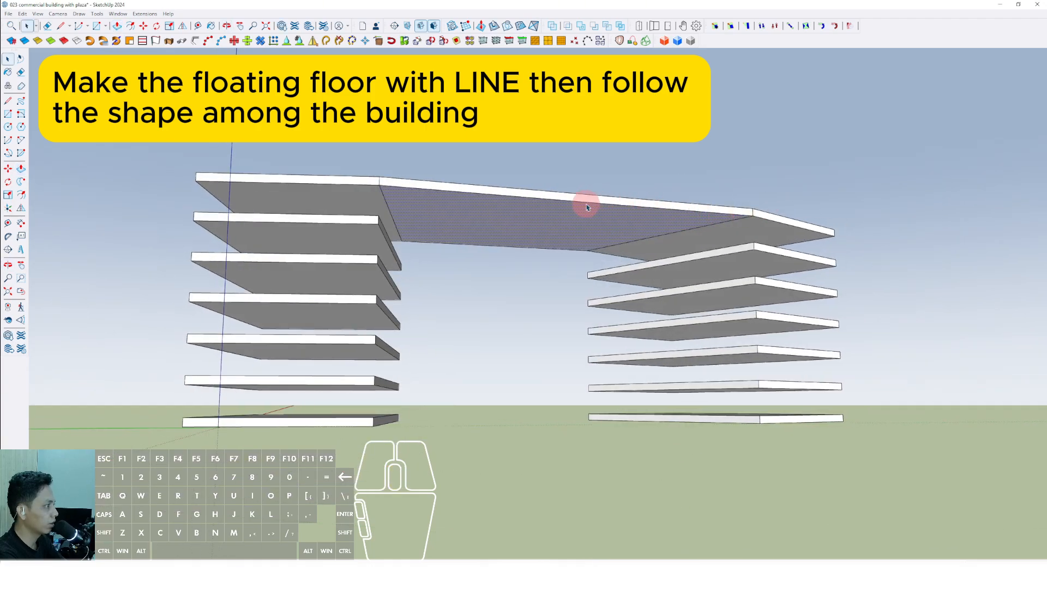
pyautogui.click(587, 207)
pyautogui.rightClick(585, 206)
pyautogui.scroll(2, 605, 209)
pyautogui.rightClick(564, 209)
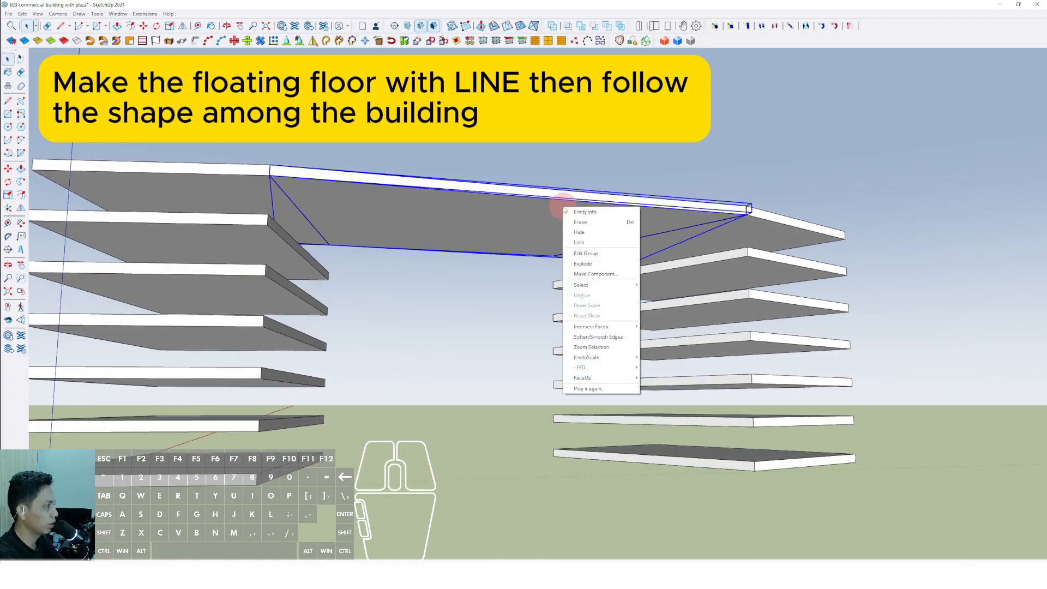
pyautogui.click(595, 274)
pyautogui.click(535, 394)
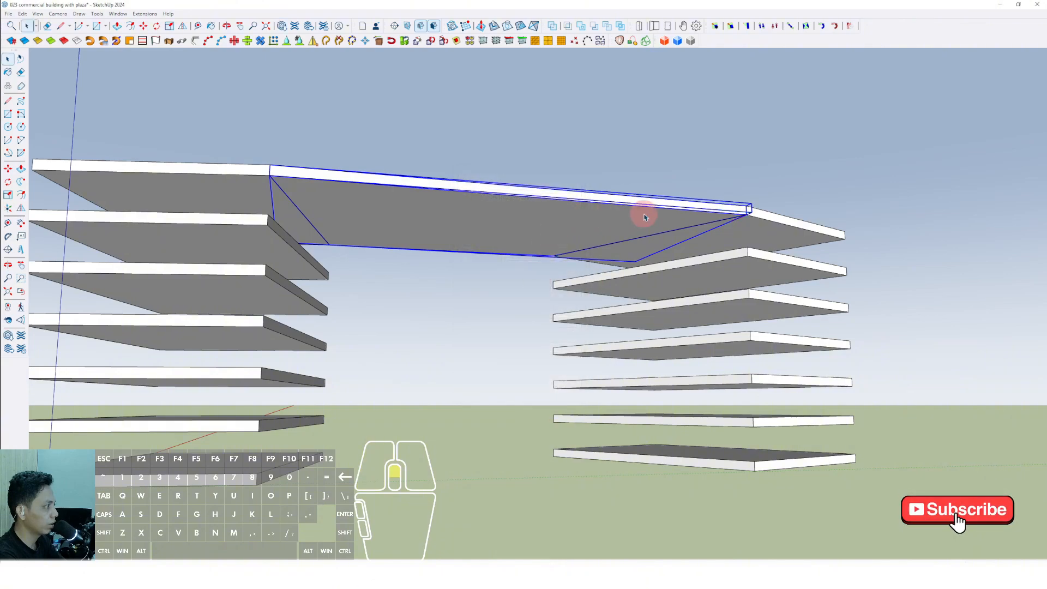
# Copy the connecting slab straight down to the next two floor levels below the top
pyautogui.moveTo(643, 215); pyautogui.dragTo(305, 300, button='middle')
pyautogui.keyDown('shift'); pyautogui.moveTo(305, 300); pyautogui.dragTo(490, 201, button='middle'); pyautogui.keyUp('shift')
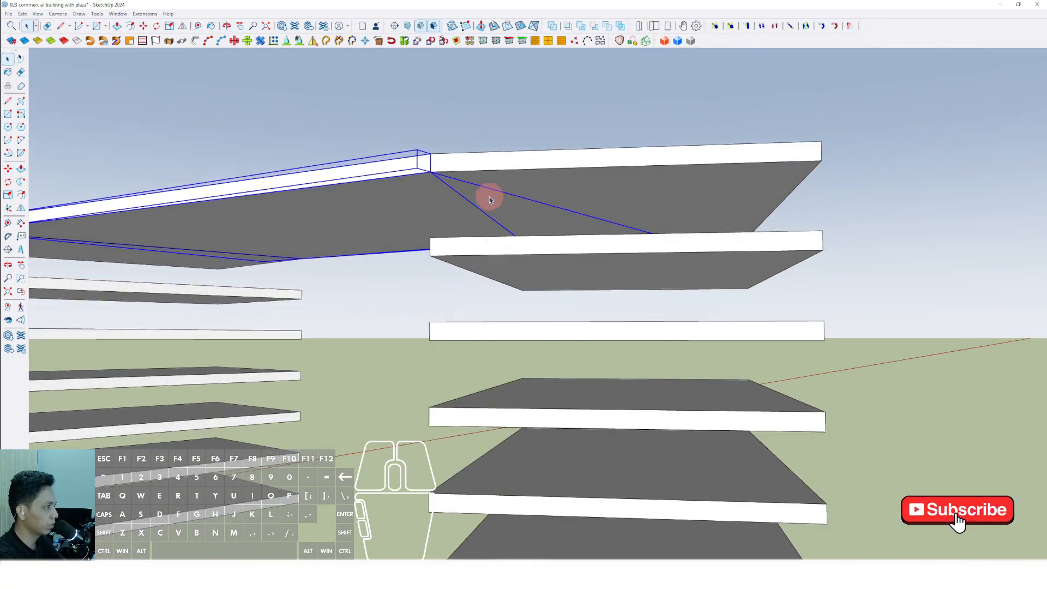
pyautogui.click(8, 169)
pyautogui.scroll(1, 441, 173)
pyautogui.press('ctrl')
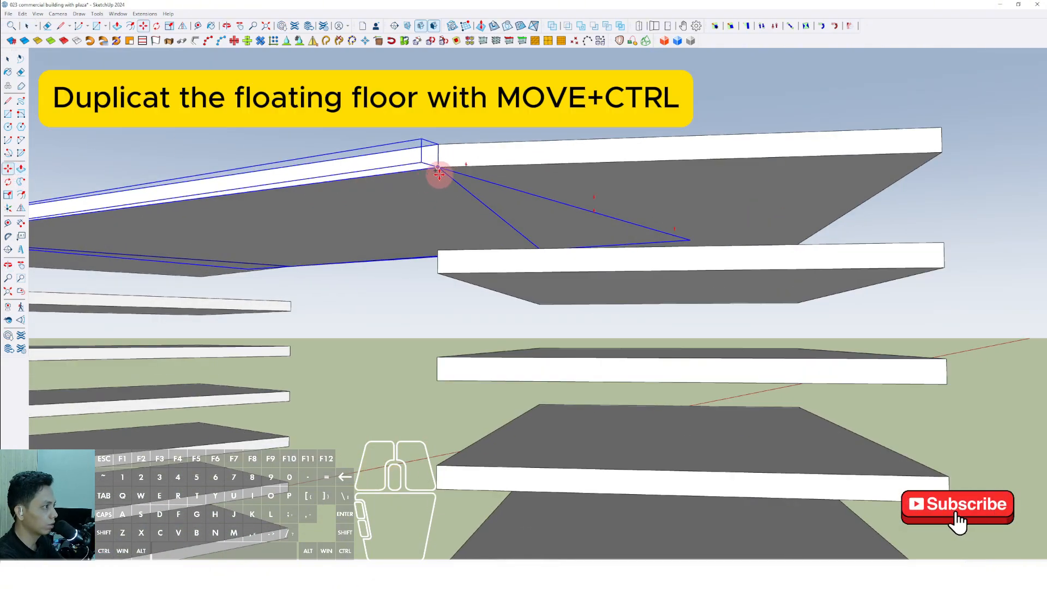
pyautogui.scroll(-2, 439, 173)
pyautogui.press('shift')
pyautogui.click(441, 253)
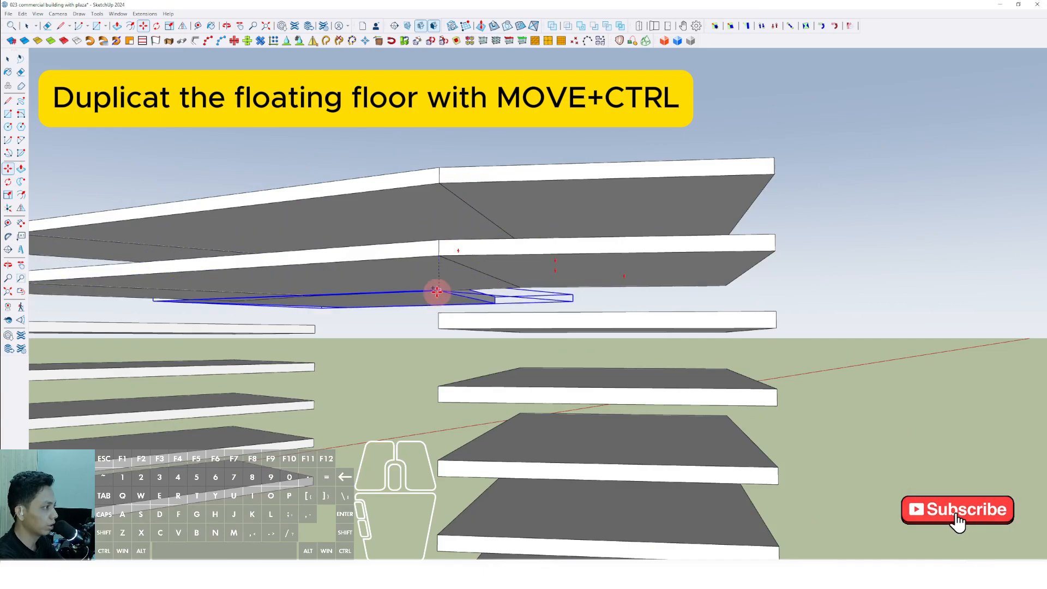
pyautogui.click(440, 325)
pyautogui.press('space')
pyautogui.scroll(-4, 471, 319)
pyautogui.moveTo(472, 320); pyautogui.dragTo(430, 393, button='middle')
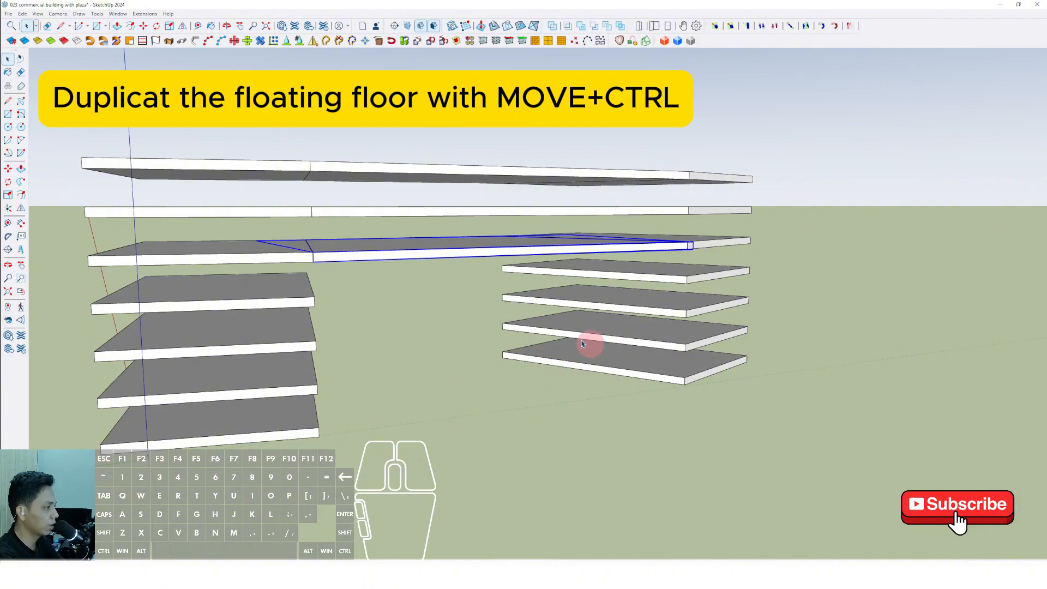
# Draw a narrow vertical rotated rectangle on the outer corner of the tower at the origin, reaching up to the top slab
pyautogui.scroll(-2, 582, 343)
pyautogui.moveTo(652, 292); pyautogui.dragTo(545, 345, button='middle')
pyautogui.scroll(2, 414, 346)
pyautogui.scroll(3, 442, 405)
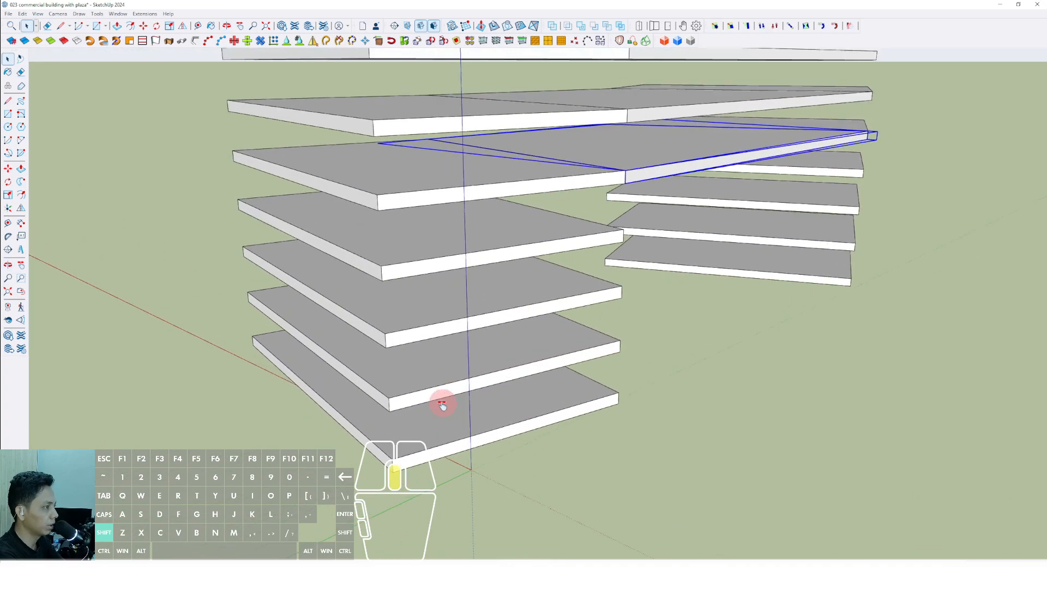
pyautogui.keyDown('shift'); pyautogui.moveTo(442, 405); pyautogui.dragTo(448, 450, button='middle'); pyautogui.keyUp('shift')
pyautogui.click(91, 314)
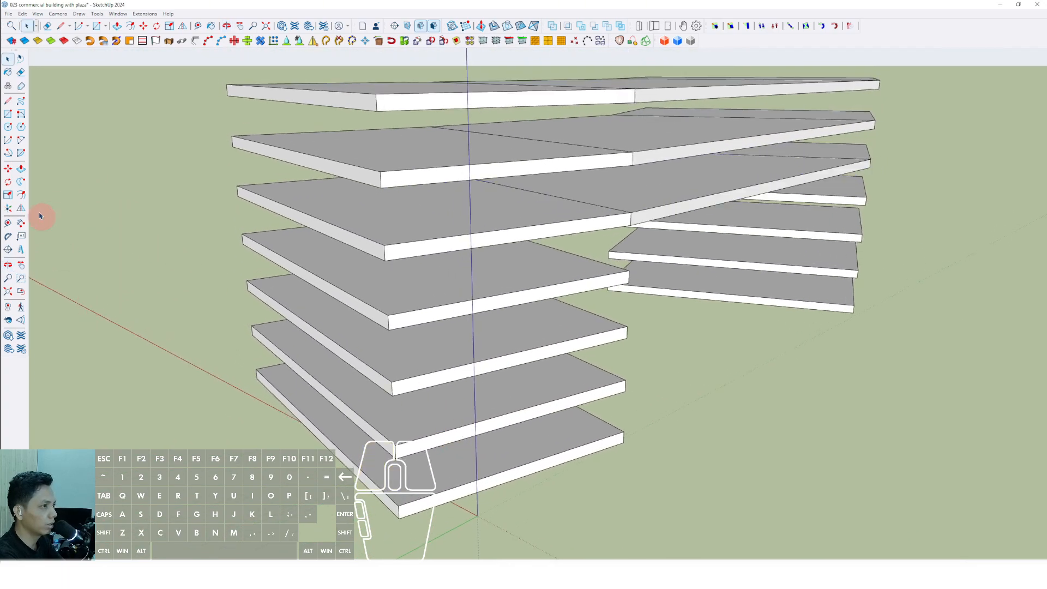
pyautogui.click(21, 114)
pyautogui.scroll(2, 397, 450)
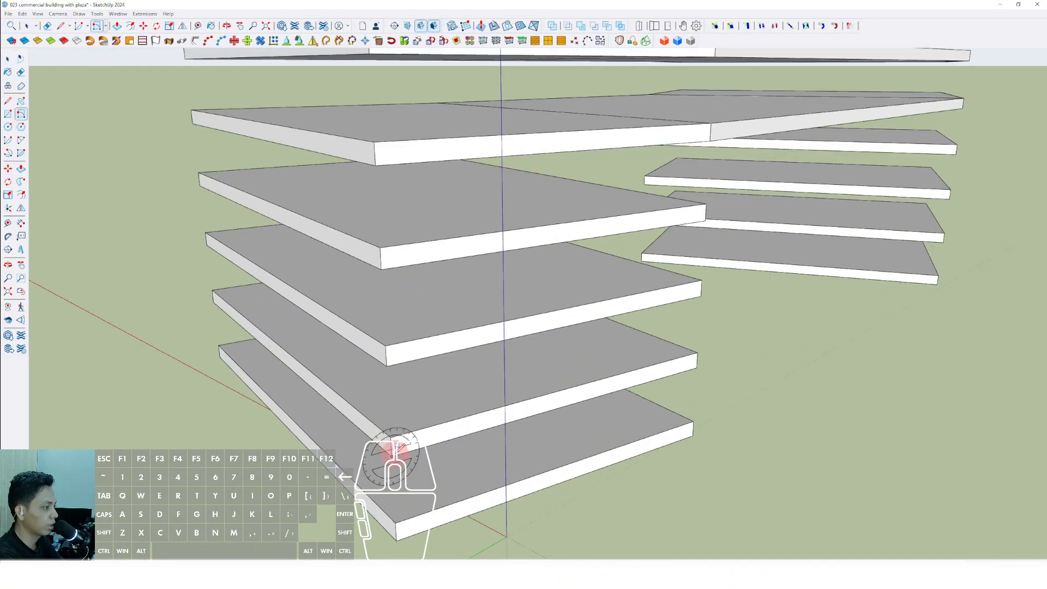
pyautogui.click(397, 450)
pyautogui.scroll(-3, 397, 451)
pyautogui.keyDown('shift'); pyautogui.moveTo(416, 420); pyautogui.dragTo(414, 478, button='middle'); pyautogui.keyUp('shift')
pyautogui.scroll(1, 378, 214)
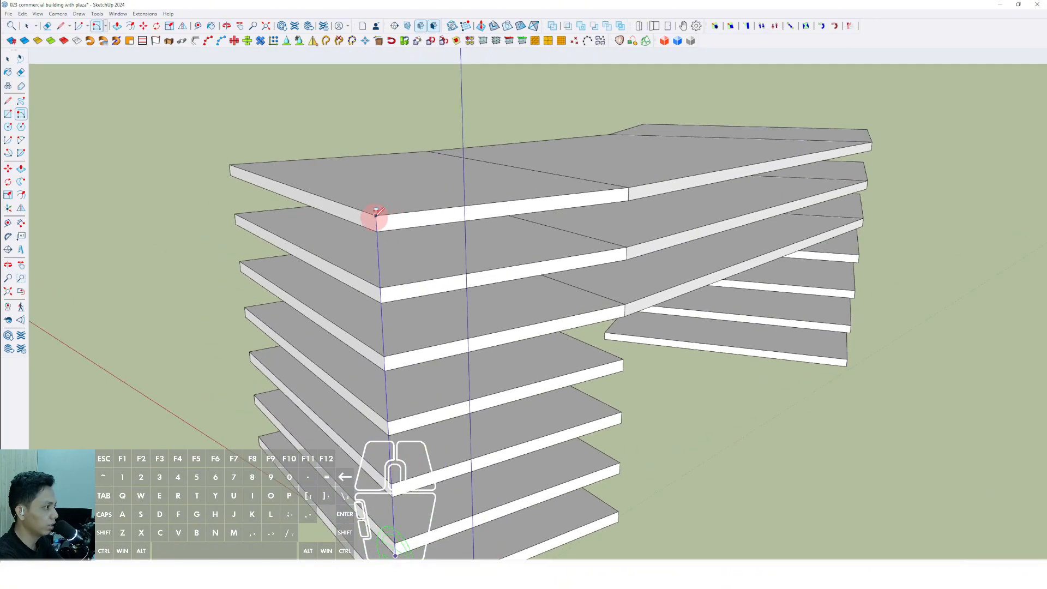
pyautogui.click(376, 216)
pyautogui.scroll(1, 376, 216)
pyautogui.scroll(3, 382, 214)
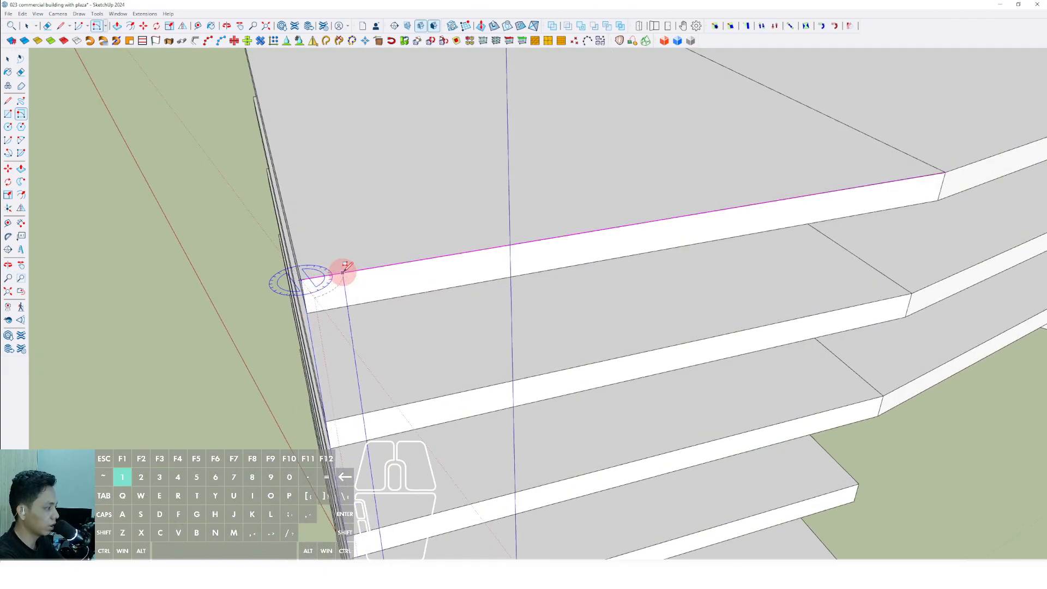
pyautogui.press('Return')
# Push/pull the narrow rectangle on the tower's outer corner outward into a slim vertical frame
pyautogui.moveTo(318, 289); pyautogui.dragTo(506, 287, button='middle')
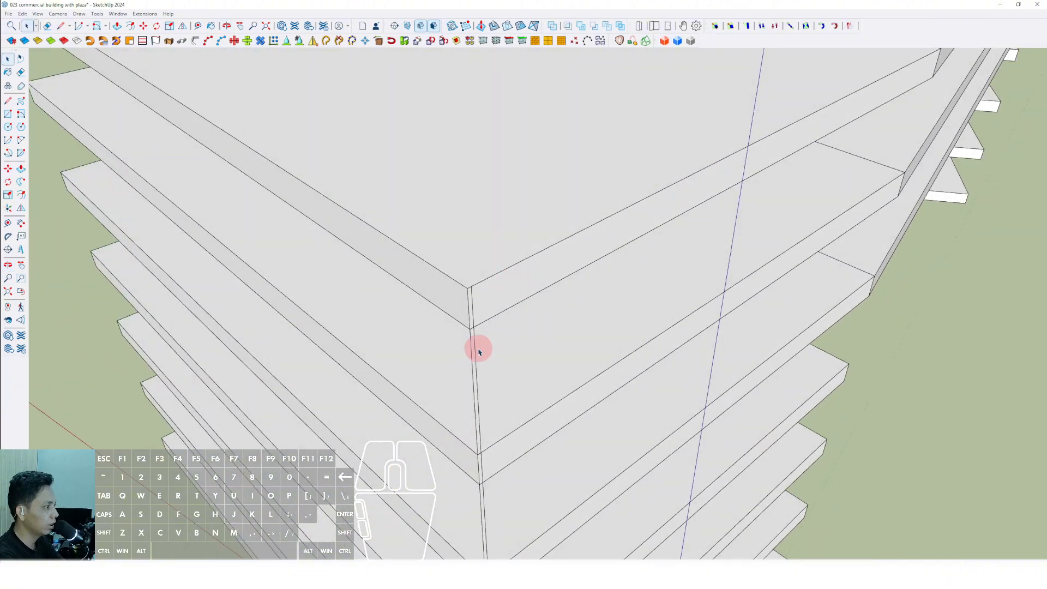
pyautogui.scroll(3, 469, 346)
pyautogui.scroll(2, 470, 337)
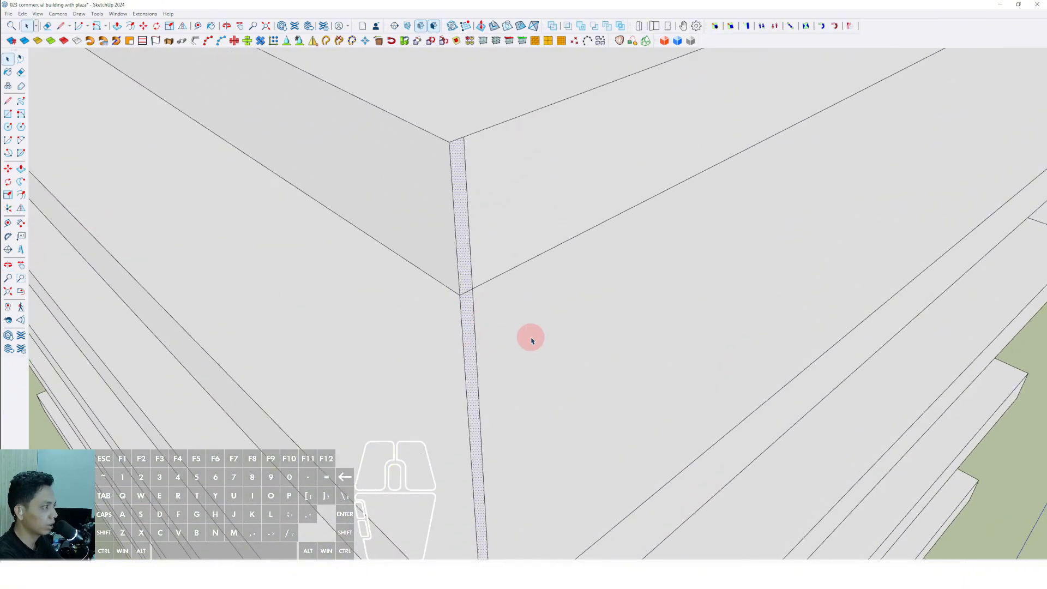
pyautogui.scroll(2, 468, 353)
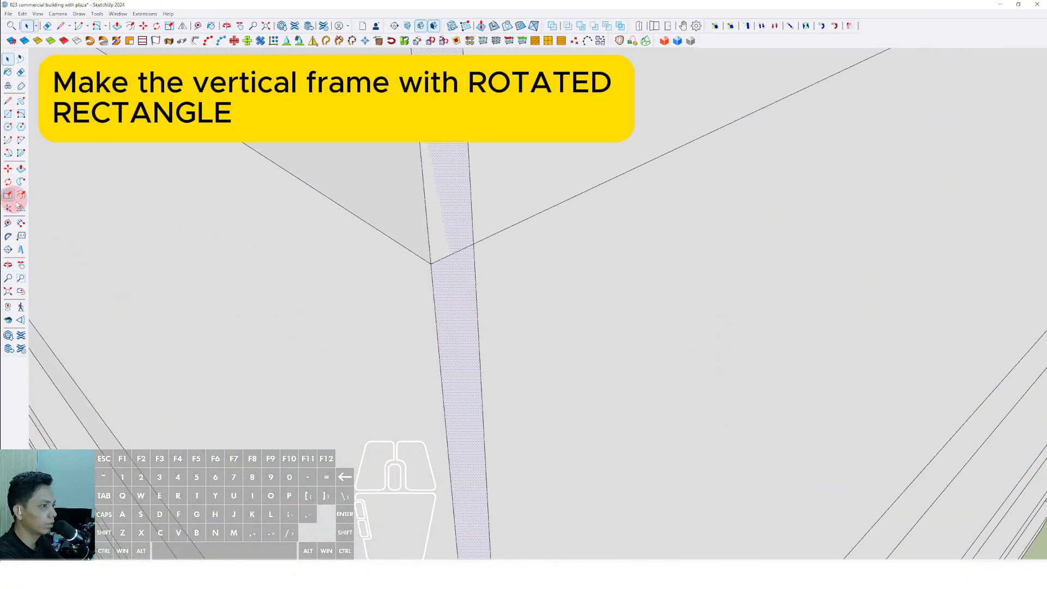
pyautogui.click(19, 167)
pyautogui.scroll(-2, 456, 295)
pyautogui.click(461, 296)
pyautogui.scroll(-1, 475, 305)
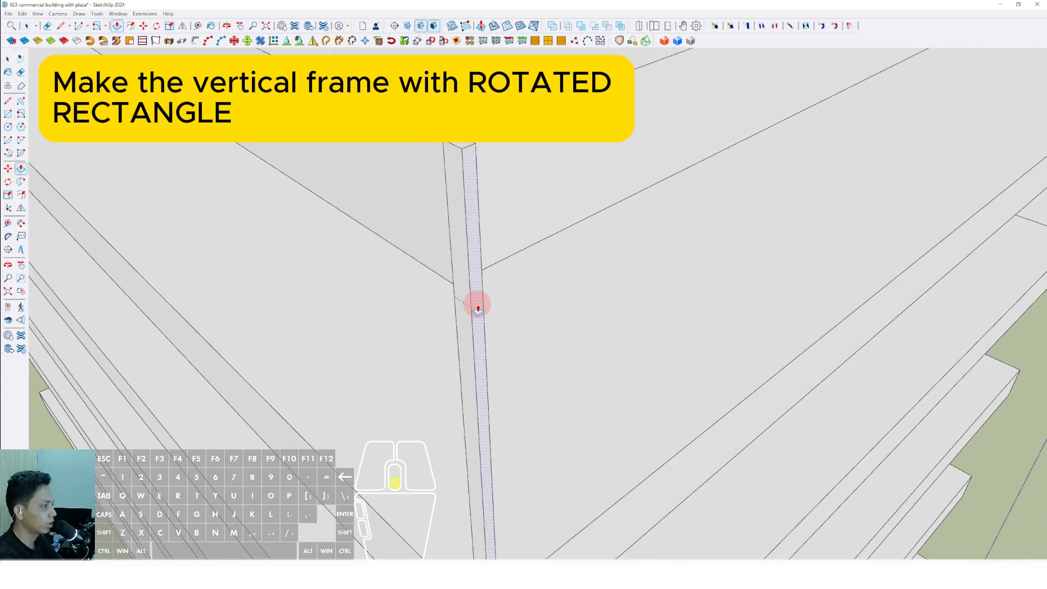
pyautogui.press('Return')
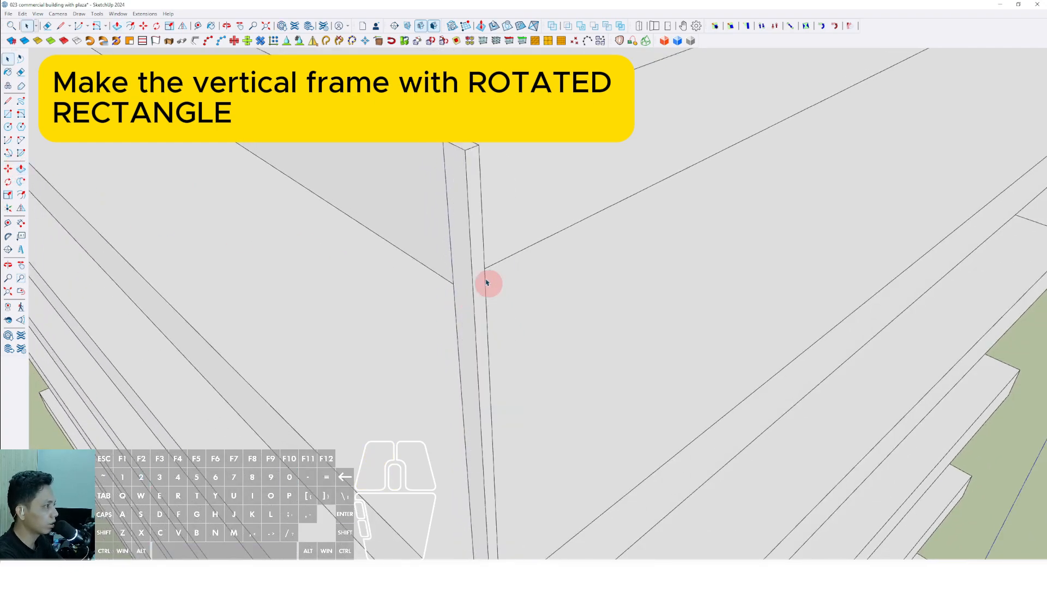
# Group the vertical corner frame and make it a component
pyautogui.tripleClick(458, 175)
pyautogui.rightClick(460, 183)
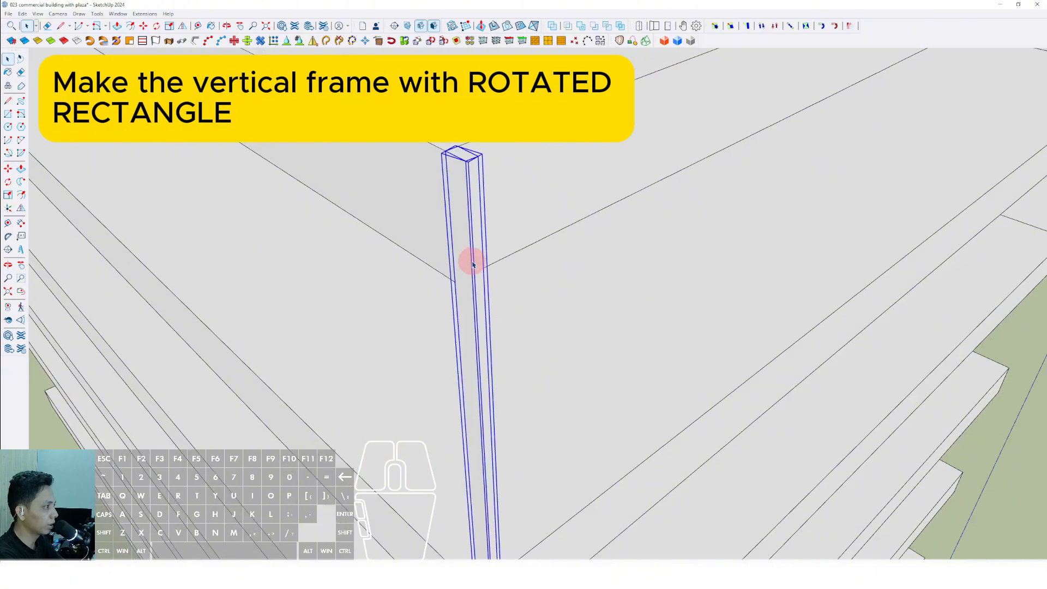
pyautogui.rightClick(473, 249)
pyautogui.click(497, 319)
pyautogui.click(528, 389)
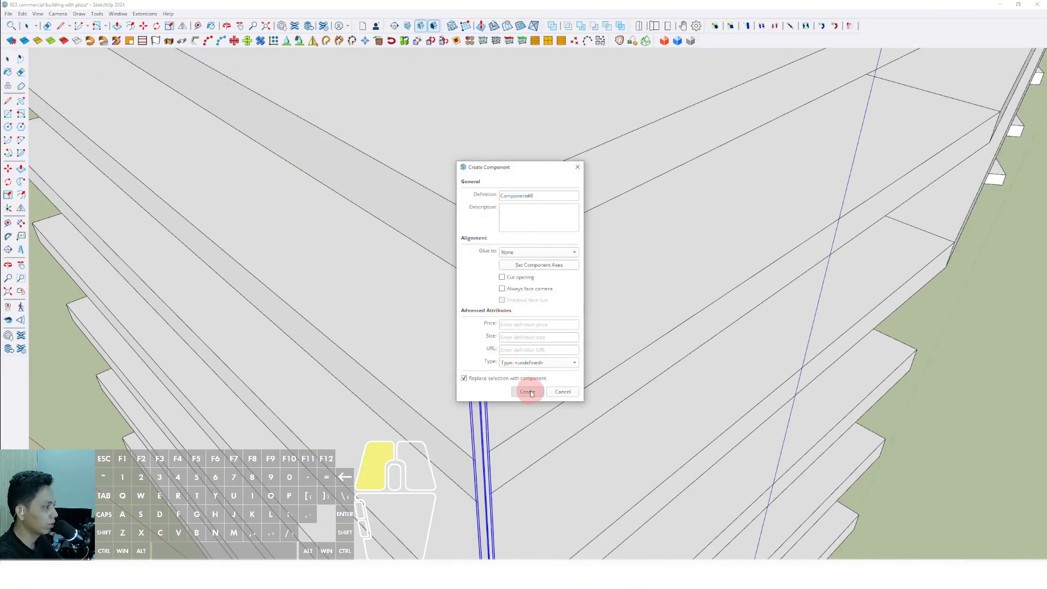
# Paint the vertical corner frame with the Aluminum material from the Metal collection
pyautogui.moveTo(527, 390); pyautogui.dragTo(421, 343, button='middle')
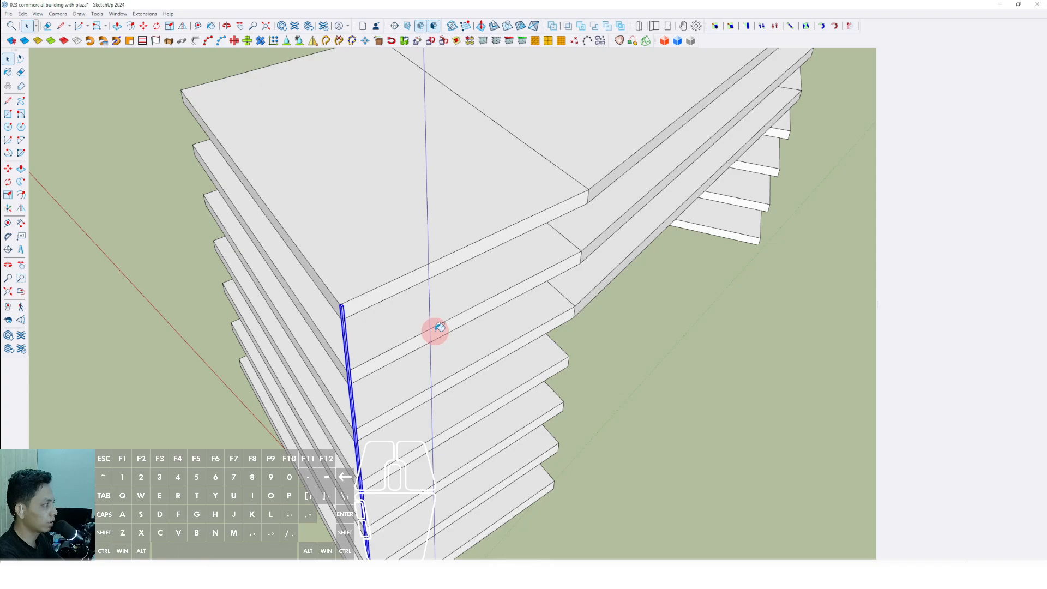
pyautogui.press('b')
pyautogui.click(1019, 142)
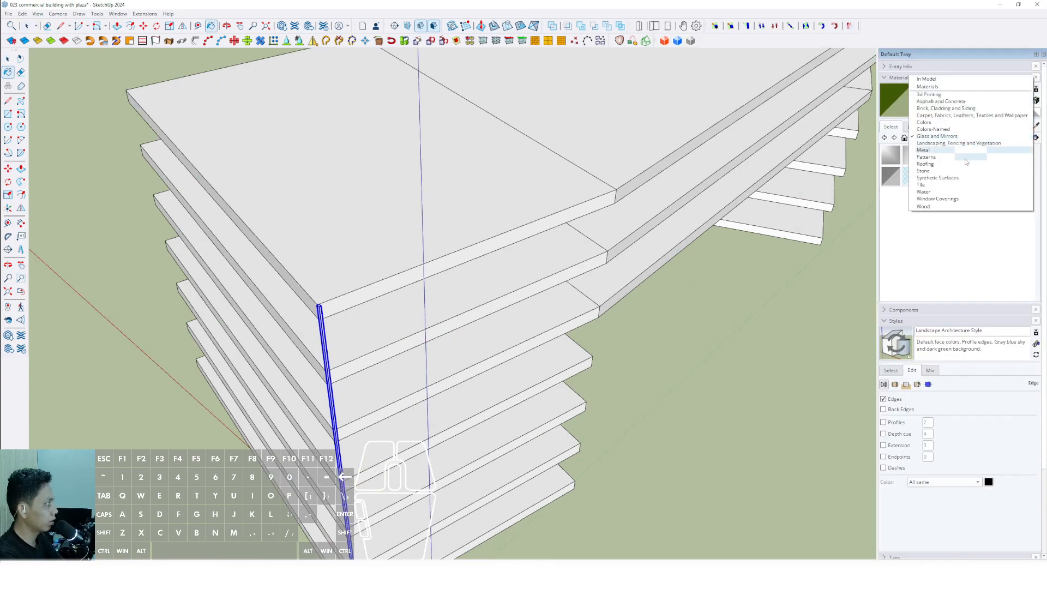
pyautogui.click(923, 150)
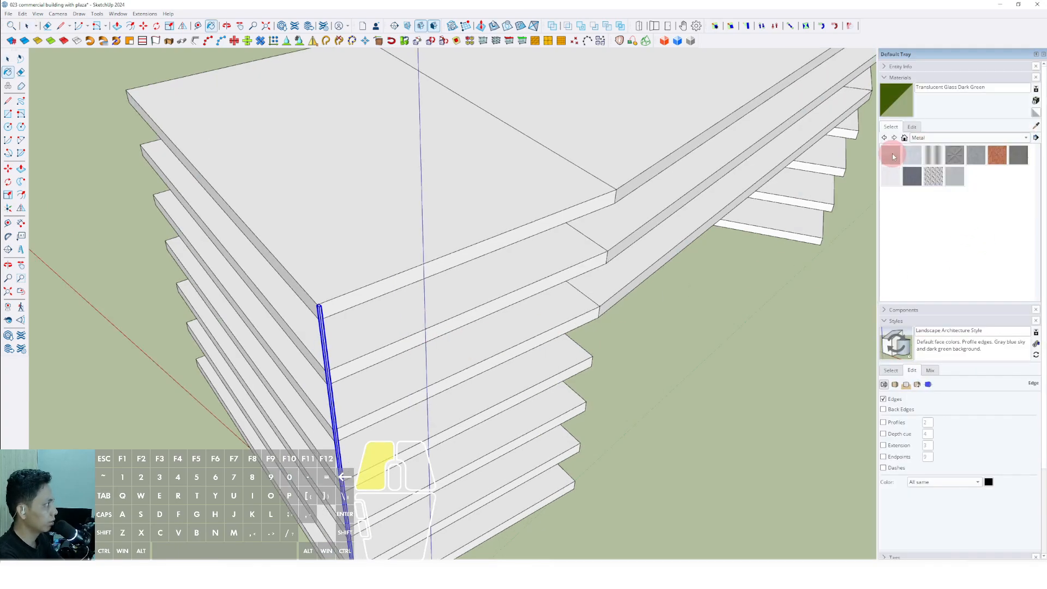
pyautogui.click(893, 157)
pyautogui.scroll(8, 315, 311)
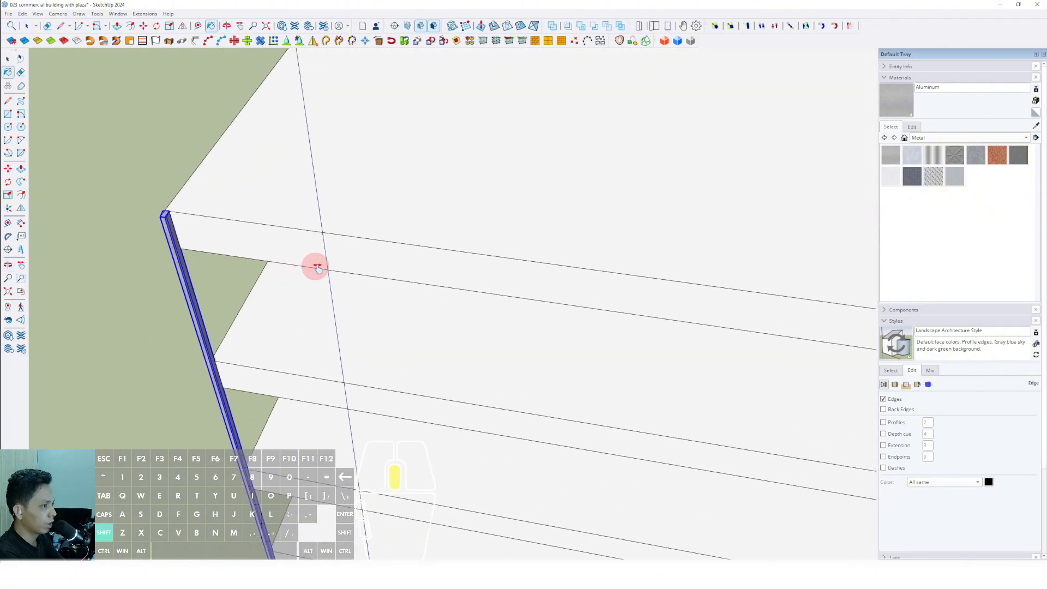
pyautogui.moveTo(318, 267); pyautogui.dragTo(294, 264, button='middle')
pyautogui.press('space')
# Copy the vertical frame along the top slab's edge to the corner where the connecting slab begins
pyautogui.scroll(2, 195, 227)
pyautogui.scroll(2, 190, 200)
pyautogui.keyDown('shift'); pyautogui.moveTo(193, 199); pyautogui.dragTo(221, 249, button='middle'); pyautogui.keyUp('shift')
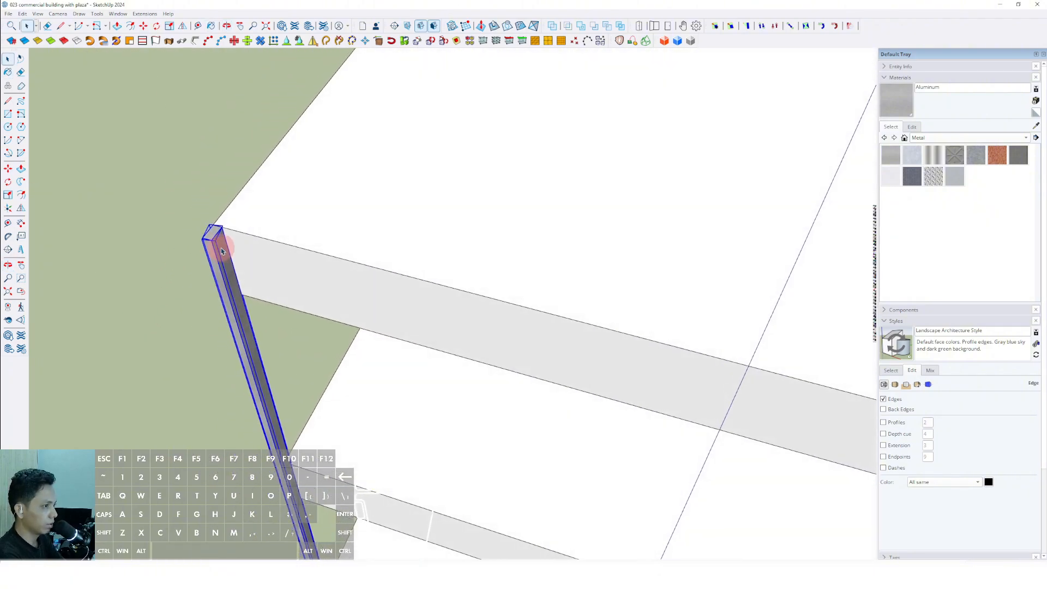
pyautogui.click(8, 169)
pyautogui.scroll(5, 216, 213)
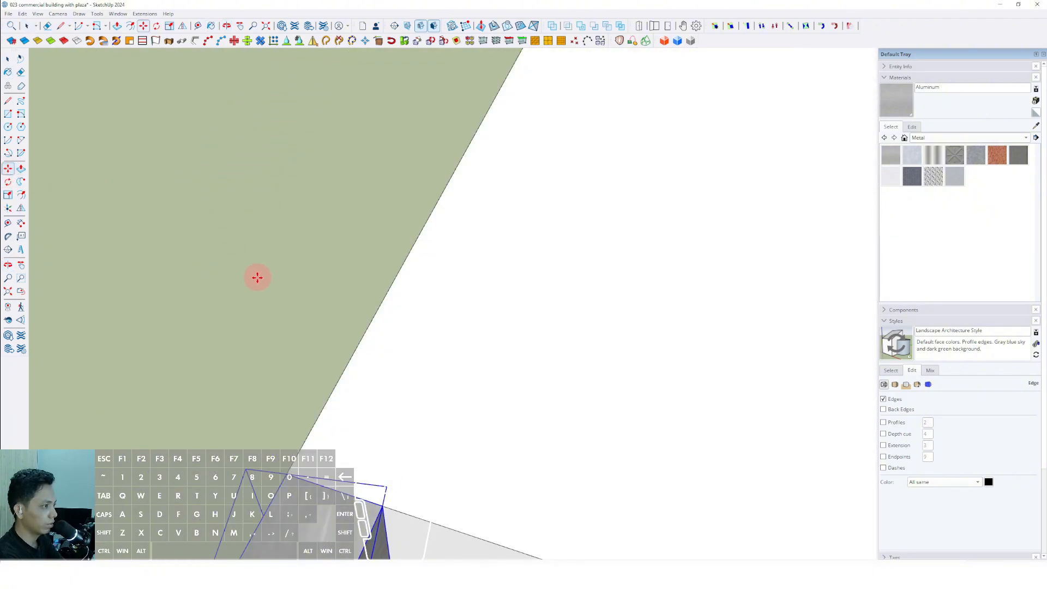
pyautogui.click(382, 507)
pyautogui.scroll(-6, 412, 415)
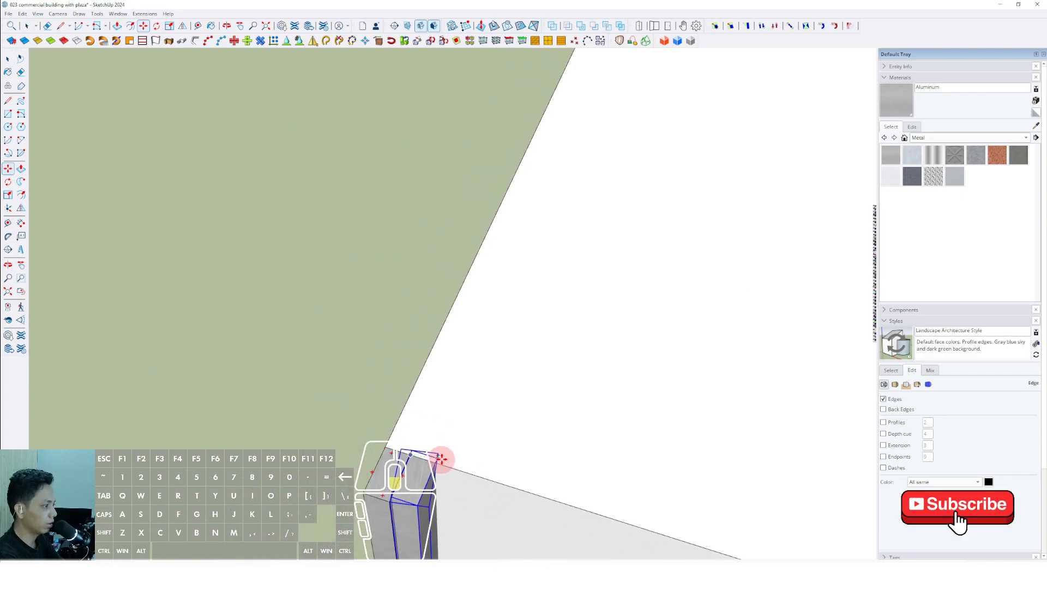
pyautogui.keyDown('shift'); pyautogui.moveTo(428, 451); pyautogui.dragTo(243, 335, button='middle'); pyautogui.keyUp('shift')
pyautogui.scroll(-4, 330, 357)
pyautogui.keyDown('shift'); pyautogui.moveTo(446, 400); pyautogui.dragTo(241, 292, button='middle'); pyautogui.keyUp('shift')
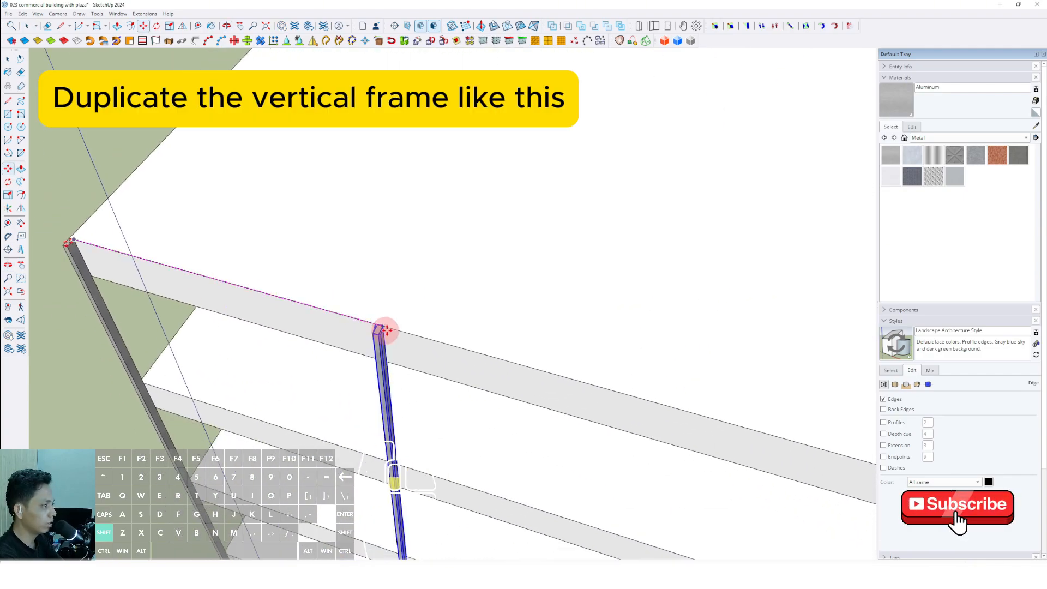
pyautogui.scroll(-2, 385, 329)
pyautogui.keyDown('shift'); pyautogui.moveTo(388, 331); pyautogui.dragTo(7, 251, button='middle'); pyautogui.keyUp('shift')
pyautogui.scroll(1, 401, 376)
pyautogui.scroll(-2, 443, 385)
pyautogui.keyDown('shift'); pyautogui.moveTo(443, 386); pyautogui.dragTo(421, 380, button='middle'); pyautogui.keyUp('shift')
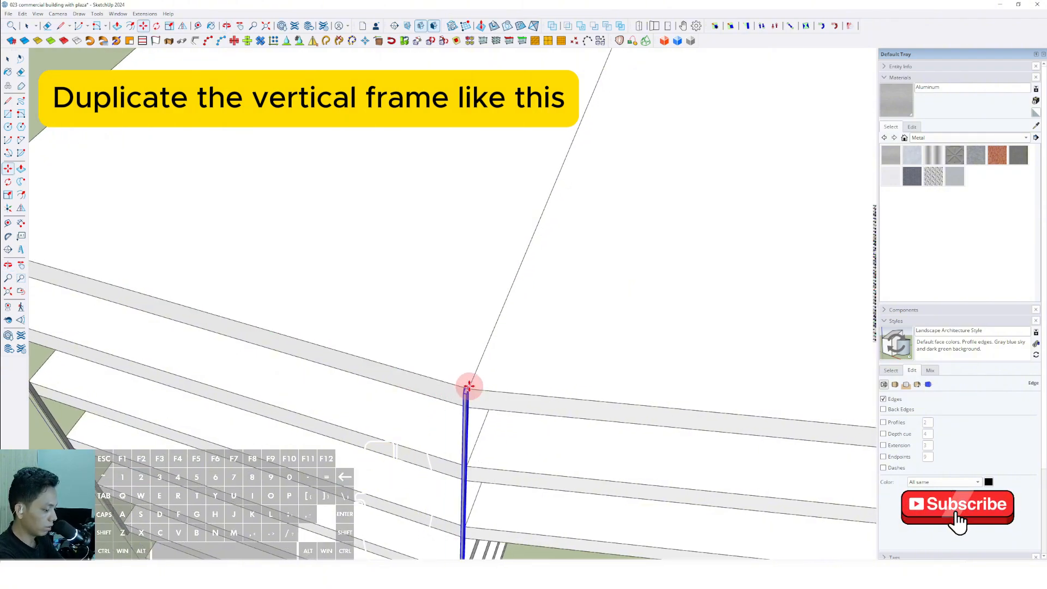
# Divide the copy distance to fill the tower side with evenly spaced vertical frames
pyautogui.write('/')
pyautogui.press('Return')
pyautogui.press('space')
pyautogui.scroll(-5, 457, 381)
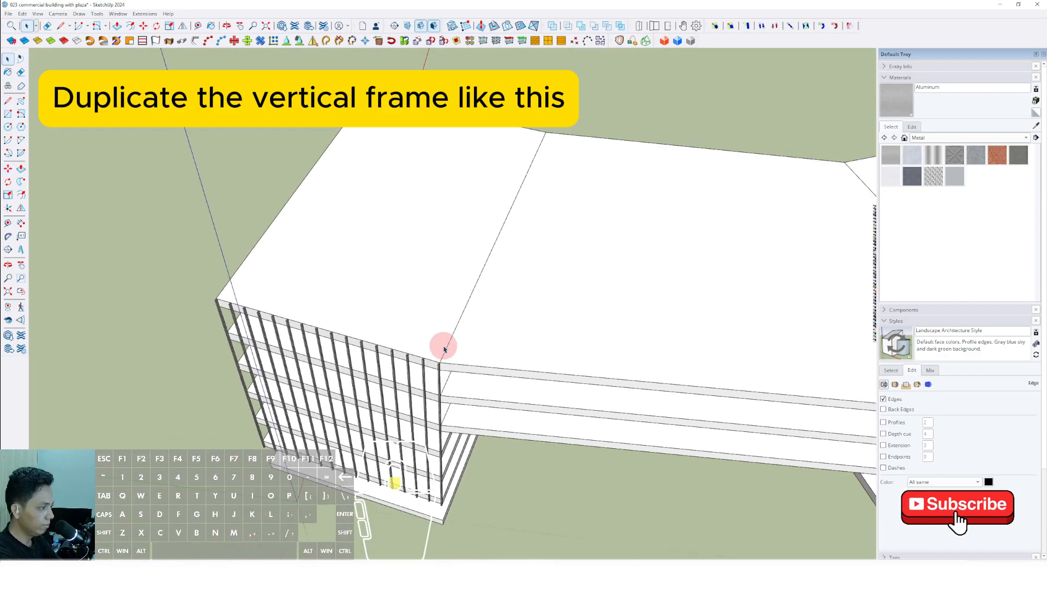
# Measure the spacing between the last two vertical frames beside the connecting slab
pyautogui.moveTo(443, 349); pyautogui.dragTo(457, 242, button='middle')
pyautogui.scroll(4, 457, 180)
pyautogui.moveTo(457, 180); pyautogui.dragTo(417, 305, button='middle')
pyautogui.scroll(4, 407, 227)
pyautogui.moveTo(406, 226); pyautogui.dragTo(272, 316, button='middle')
pyautogui.keyDown('shift'); pyautogui.moveTo(328, 240); pyautogui.dragTo(425, 339, button='middle'); pyautogui.keyUp('shift')
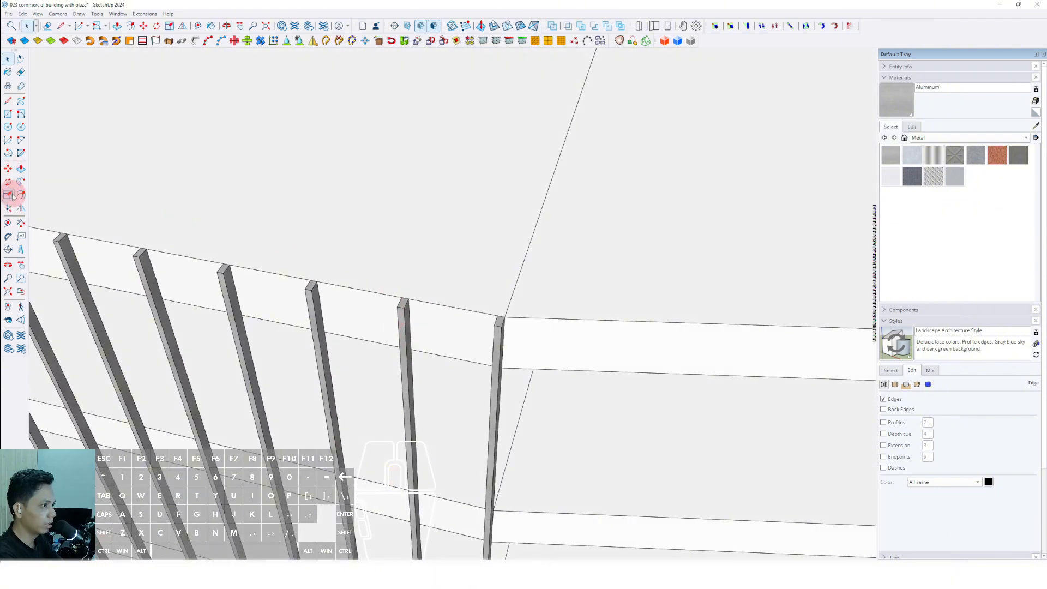
pyautogui.click(21, 223)
pyautogui.scroll(5, 404, 306)
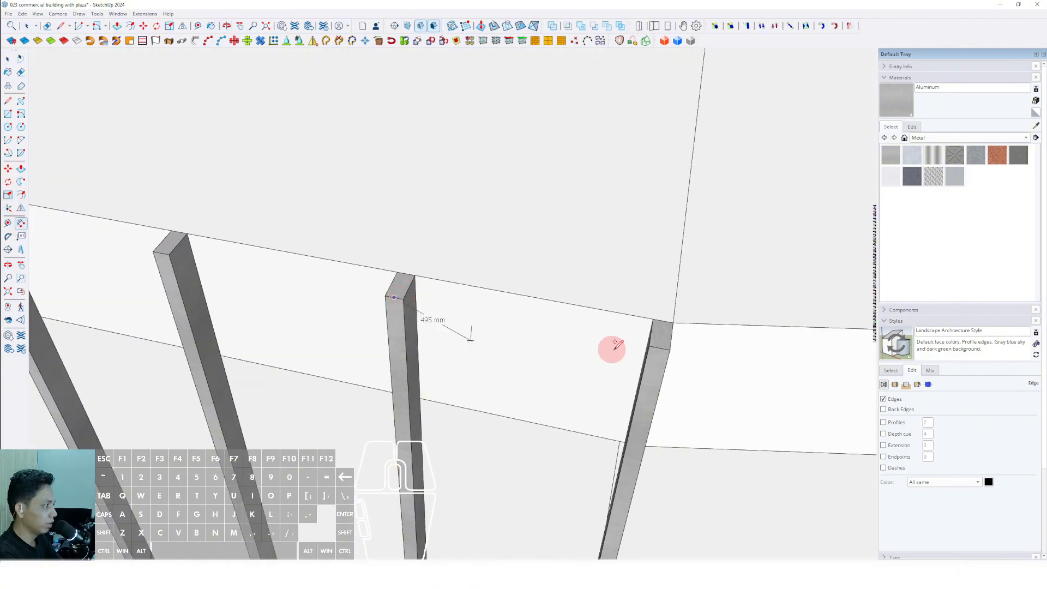
pyautogui.scroll(2, 617, 343)
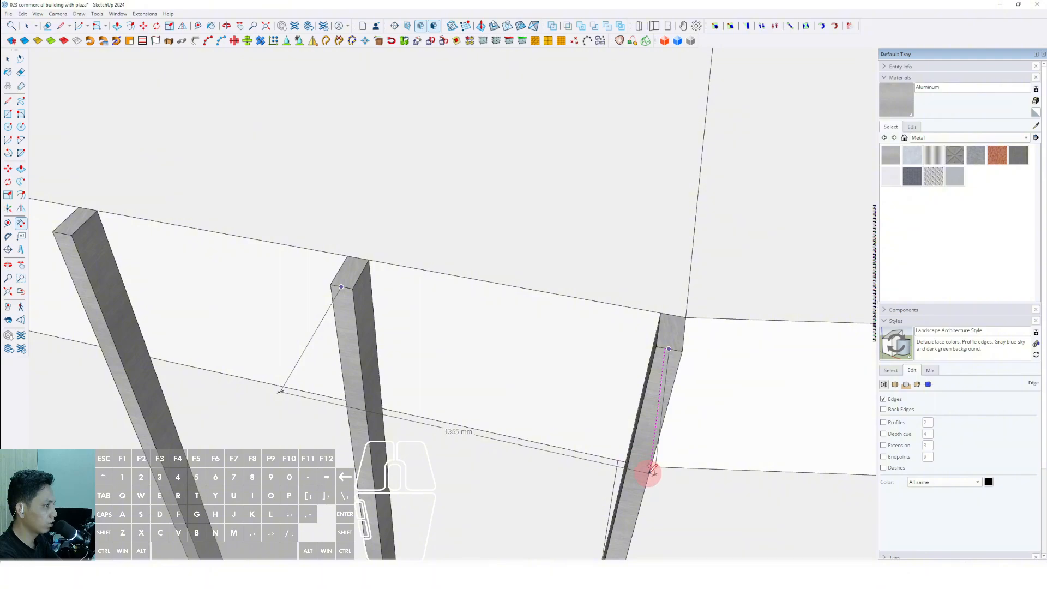
pyautogui.moveTo(649, 473); pyautogui.dragTo(718, 484, button='middle')
pyautogui.press('space')
pyautogui.scroll(-8, 559, 316)
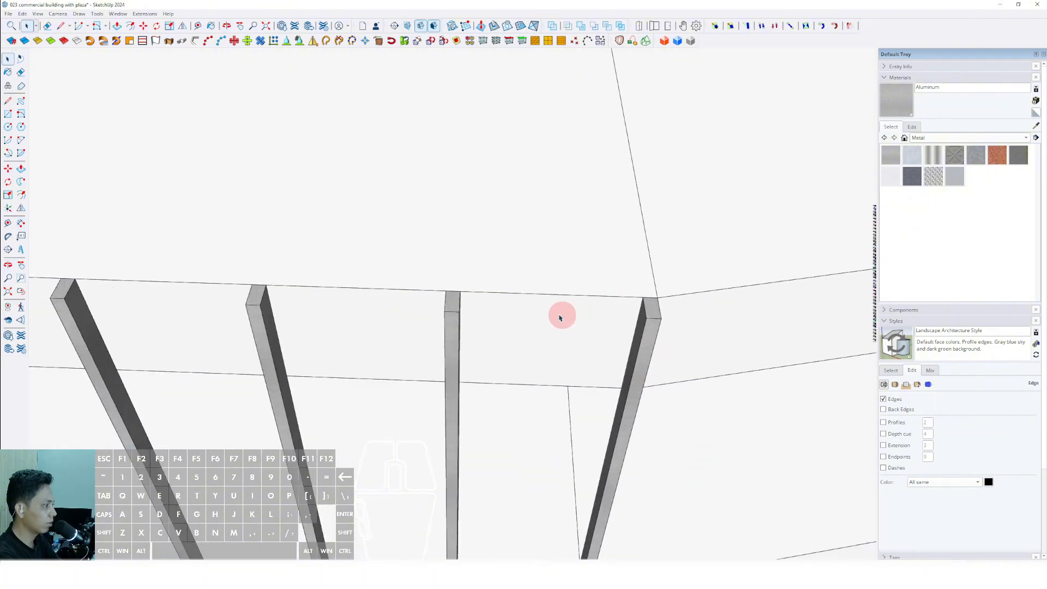
# Dimension the framed tower's long end edge on the top slab, from the first frame's corner to the far corner
pyautogui.scroll(-8, 427, 344)
pyautogui.keyDown('shift'); pyautogui.moveTo(426, 349); pyautogui.dragTo(383, 311, button='middle'); pyautogui.keyUp('shift')
pyautogui.moveTo(383, 311); pyautogui.dragTo(431, 284, button='middle')
pyautogui.keyDown('shift'); pyautogui.moveTo(431, 283); pyautogui.dragTo(385, 327, button='middle'); pyautogui.keyUp('shift')
pyautogui.moveTo(384, 327); pyautogui.dragTo(186, 273, button='middle')
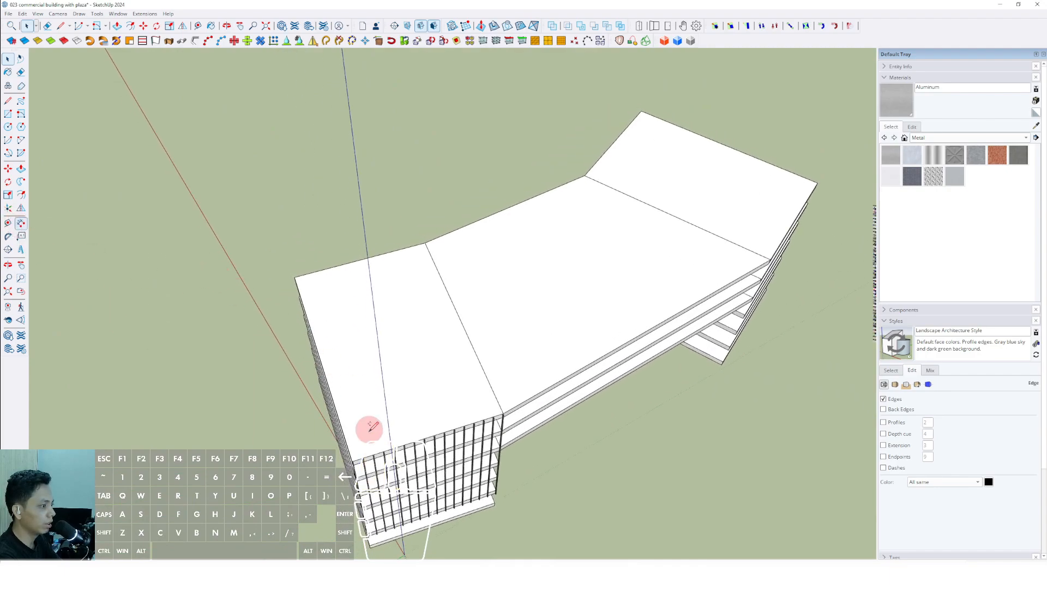
pyautogui.scroll(8, 376, 428)
pyautogui.click(402, 431)
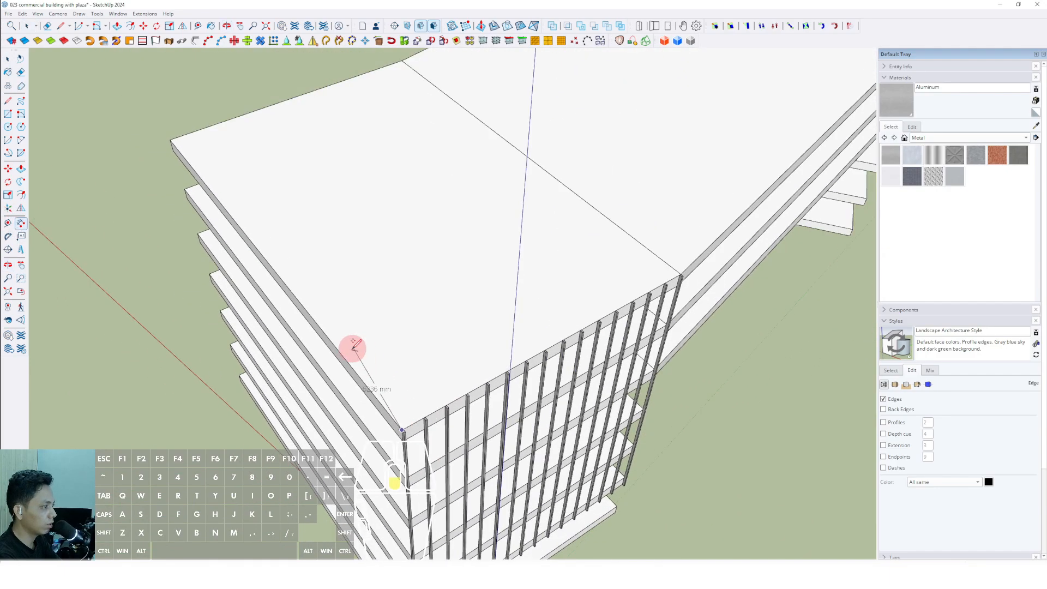
pyautogui.scroll(-4, 352, 349)
pyautogui.scroll(5, 260, 206)
pyautogui.click(244, 185)
pyautogui.scroll(-3, 244, 186)
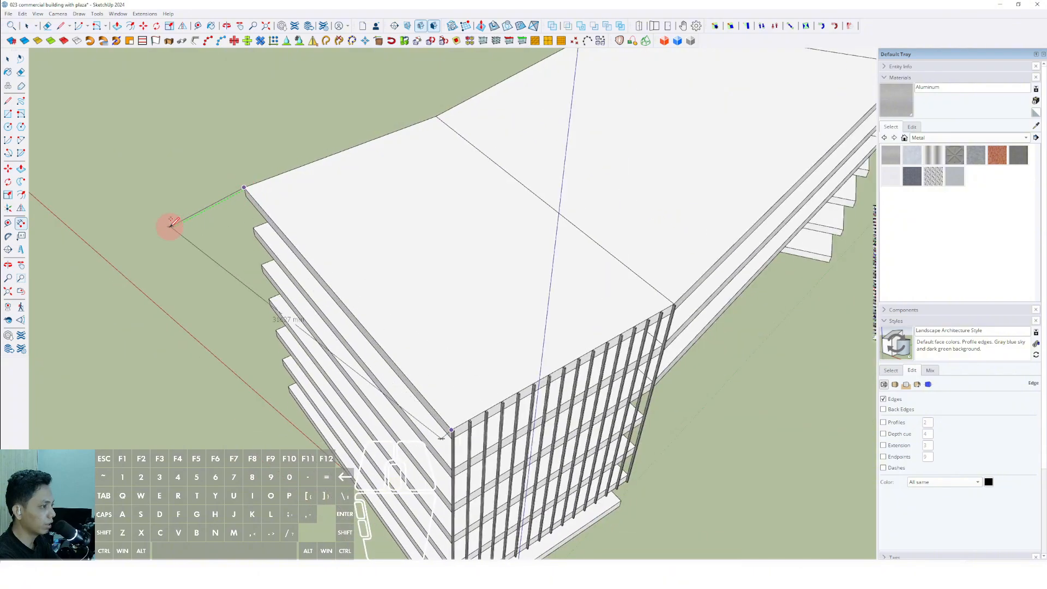
# Dimension the tower top slab's short edge on the side opposite the vertical frames
pyautogui.moveTo(153, 214); pyautogui.dragTo(581, 281, button='middle')
pyautogui.scroll(3, 554, 398)
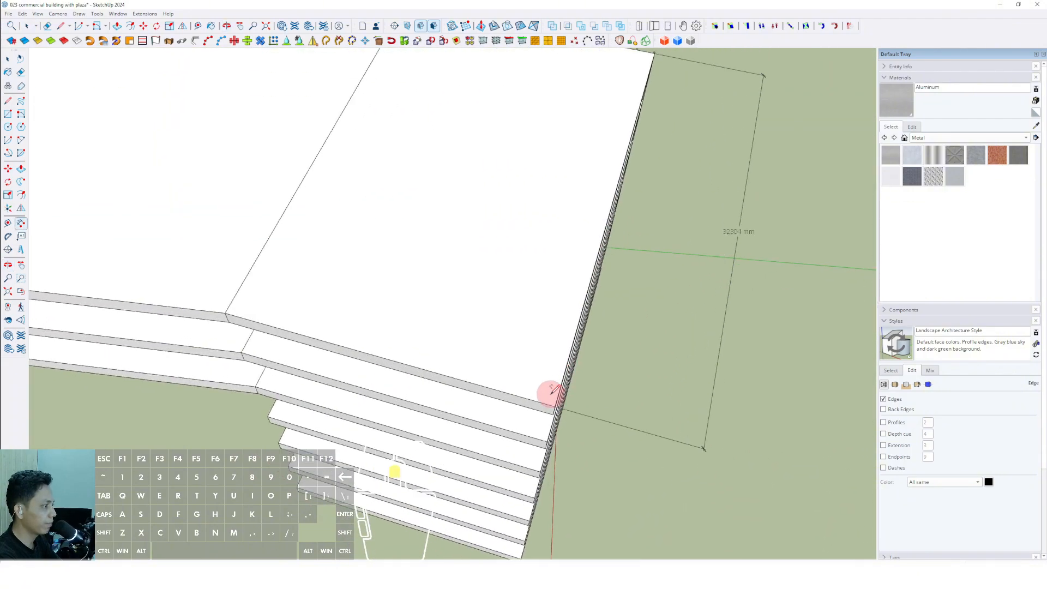
pyautogui.scroll(-2, 156, 295)
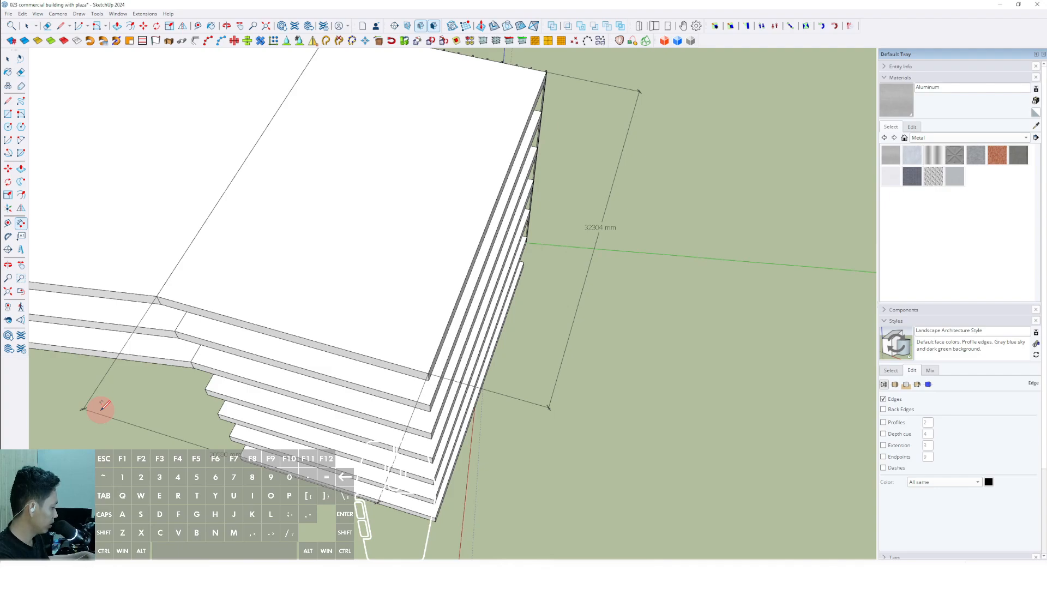
pyautogui.moveTo(107, 406); pyautogui.dragTo(373, 151, button='middle')
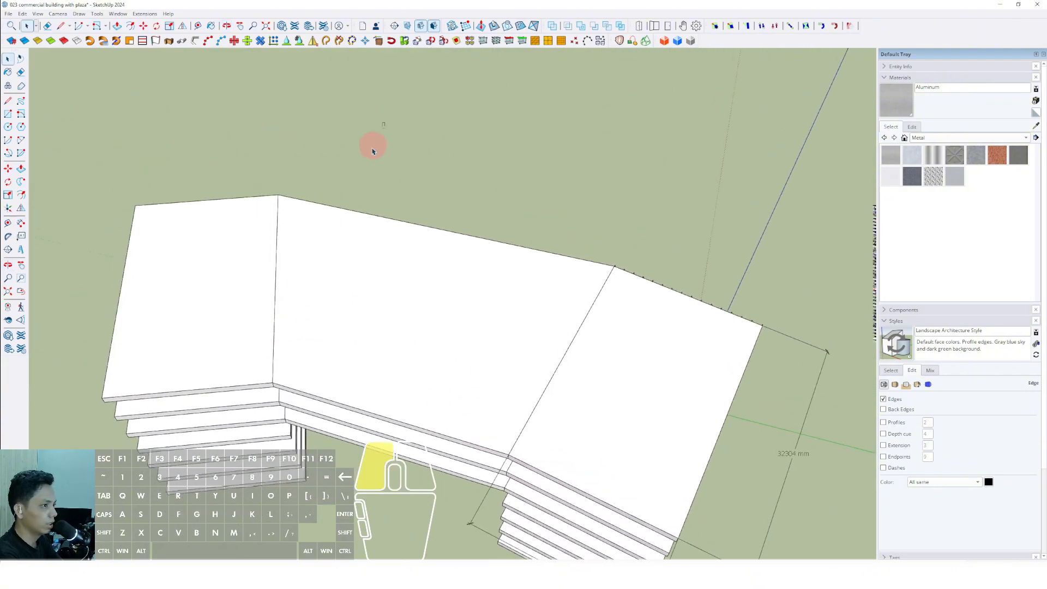
# Dimension the connecting top slab's long edge on the framed side, from one tower corner to the other
pyautogui.click(21, 224)
pyautogui.scroll(6, 604, 274)
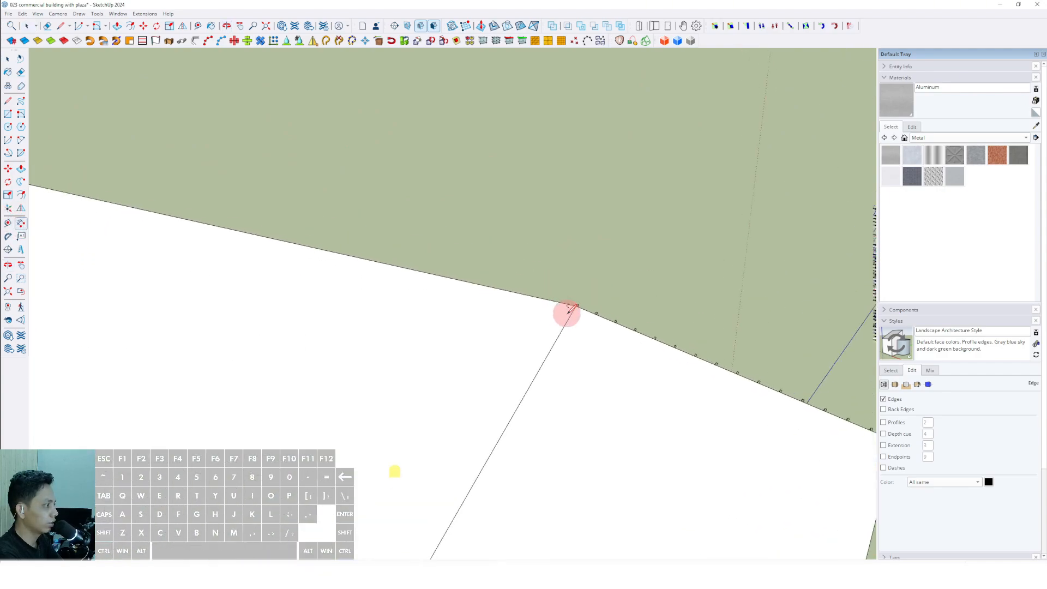
pyautogui.scroll(3, 575, 293)
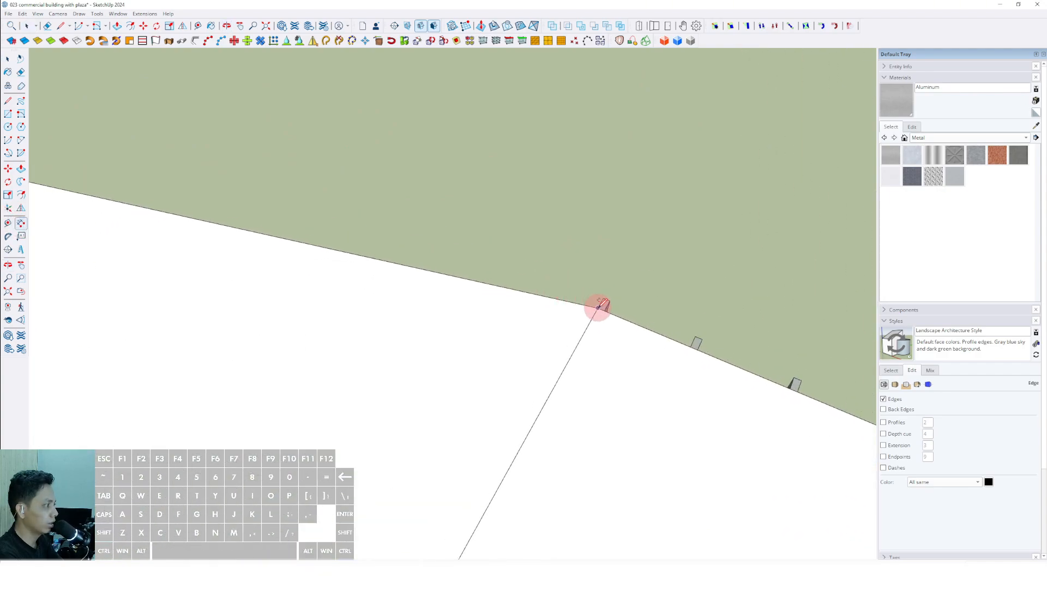
pyautogui.click(598, 308)
pyautogui.scroll(-3, 545, 324)
pyautogui.keyDown('shift'); pyautogui.moveTo(349, 319); pyautogui.dragTo(709, 380, button='middle'); pyautogui.keyUp('shift')
pyautogui.scroll(-4, 472, 341)
pyautogui.keyDown('shift'); pyautogui.moveTo(313, 300); pyautogui.dragTo(413, 310, button='middle'); pyautogui.keyUp('shift')
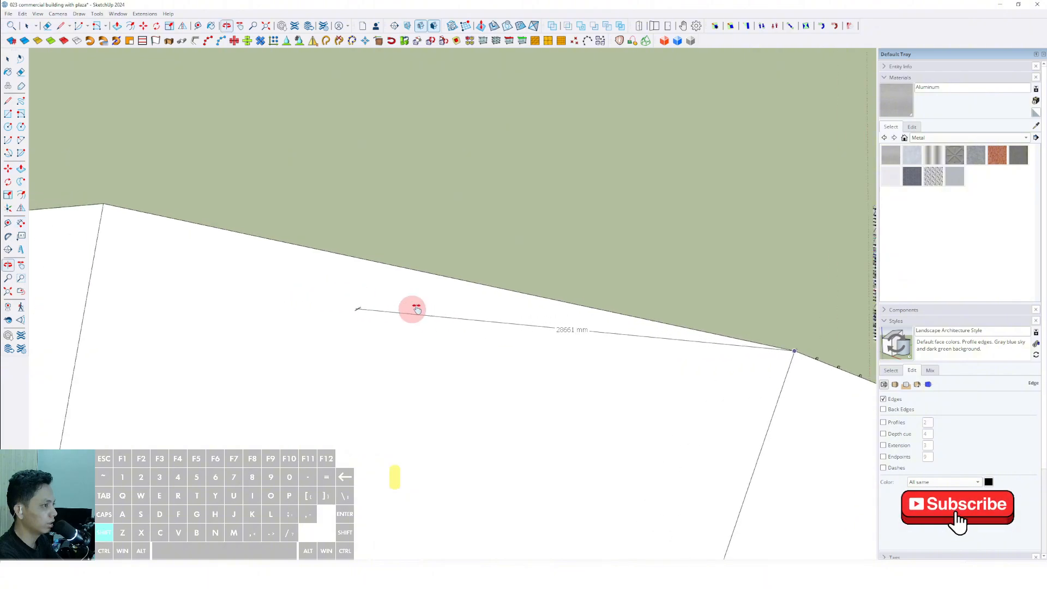
pyautogui.scroll(-2, 457, 199)
pyautogui.click(216, 204)
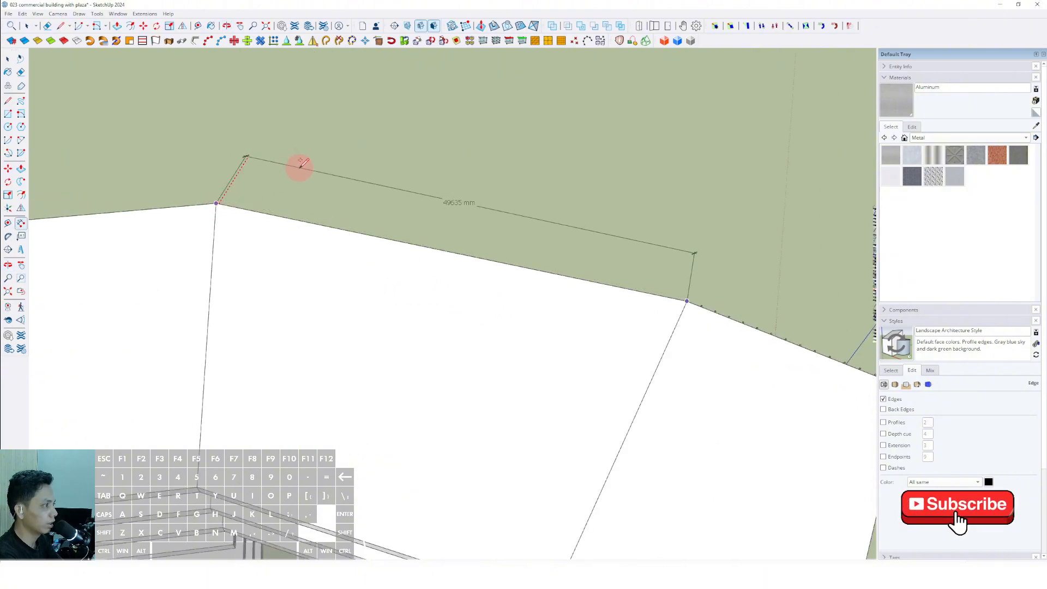
pyautogui.moveTo(300, 163); pyautogui.dragTo(419, 203, button='middle')
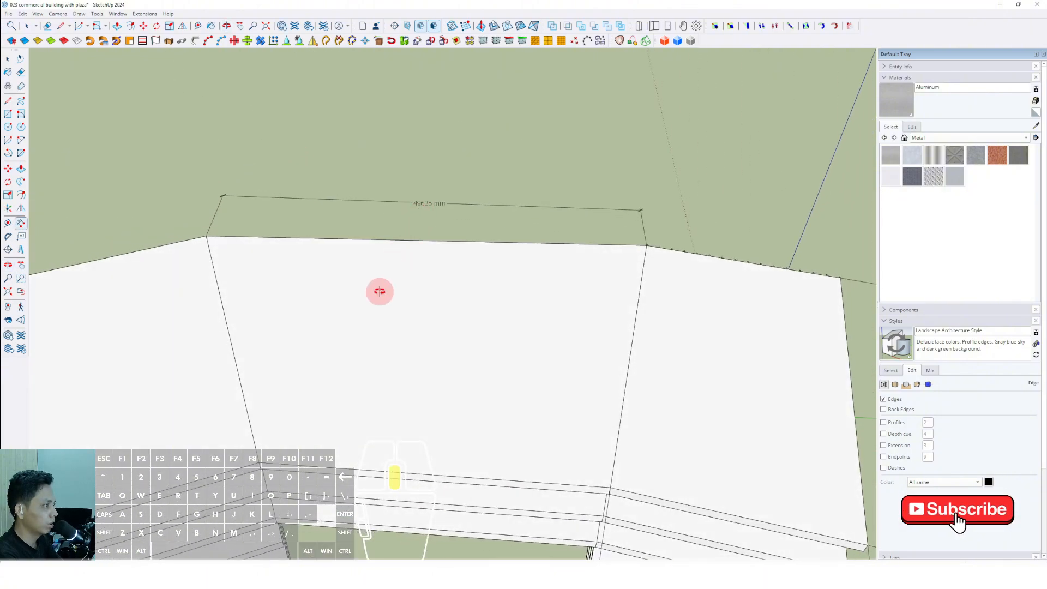
# Dimension the connecting top slab's shorter long edge on the unframed side, from one tower corner to the other
pyautogui.moveTo(379, 291); pyautogui.dragTo(478, 263, button='middle')
pyautogui.scroll(-3, 399, 273)
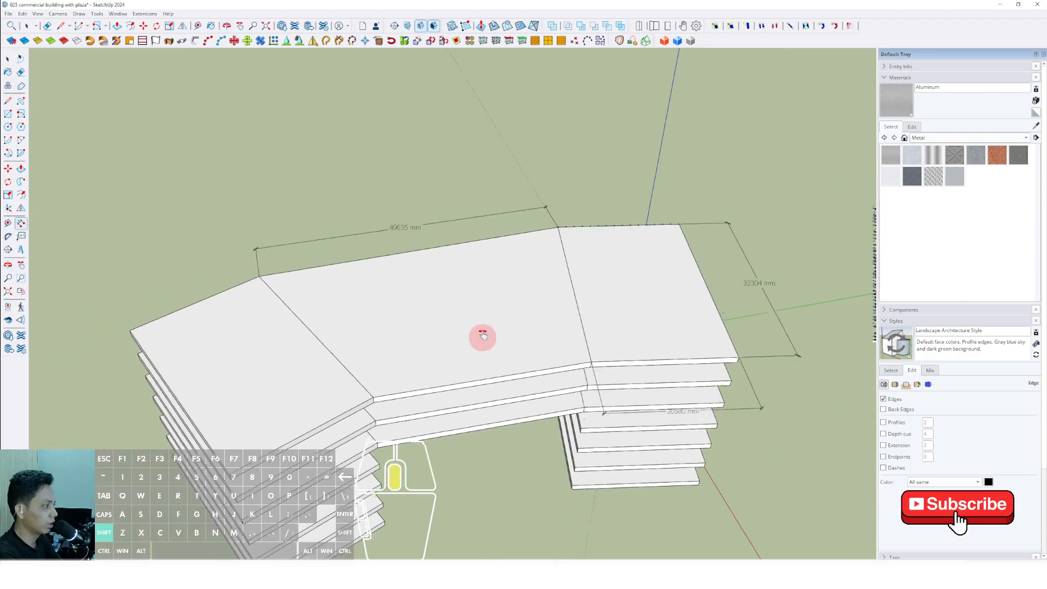
pyautogui.scroll(3, 478, 334)
pyautogui.click(388, 326)
pyautogui.scroll(2, 716, 272)
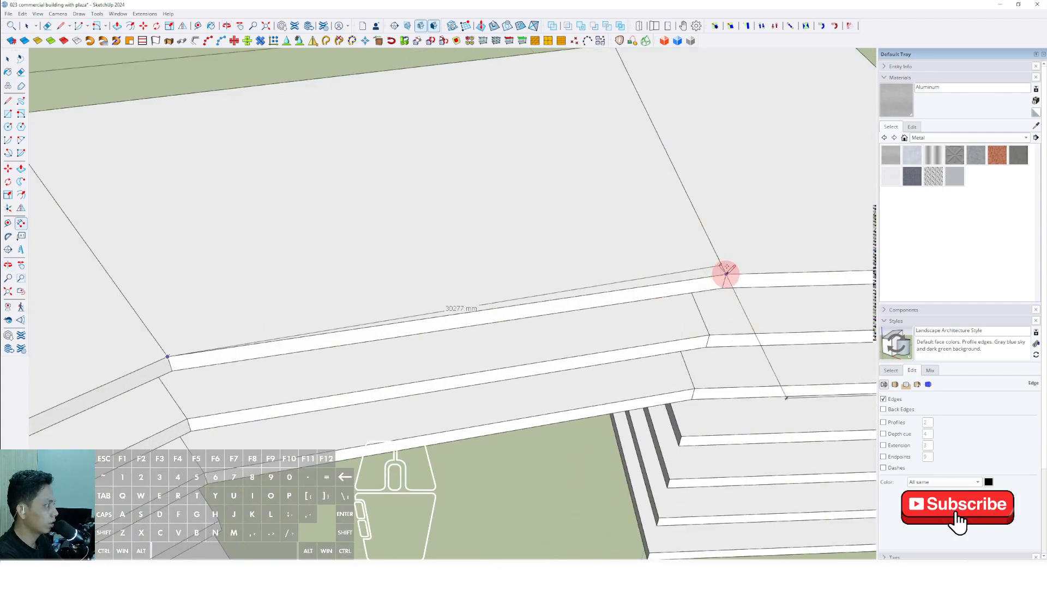
pyautogui.click(726, 274)
pyautogui.scroll(-3, 614, 274)
pyautogui.moveTo(504, 294); pyautogui.dragTo(588, 334, button='middle')
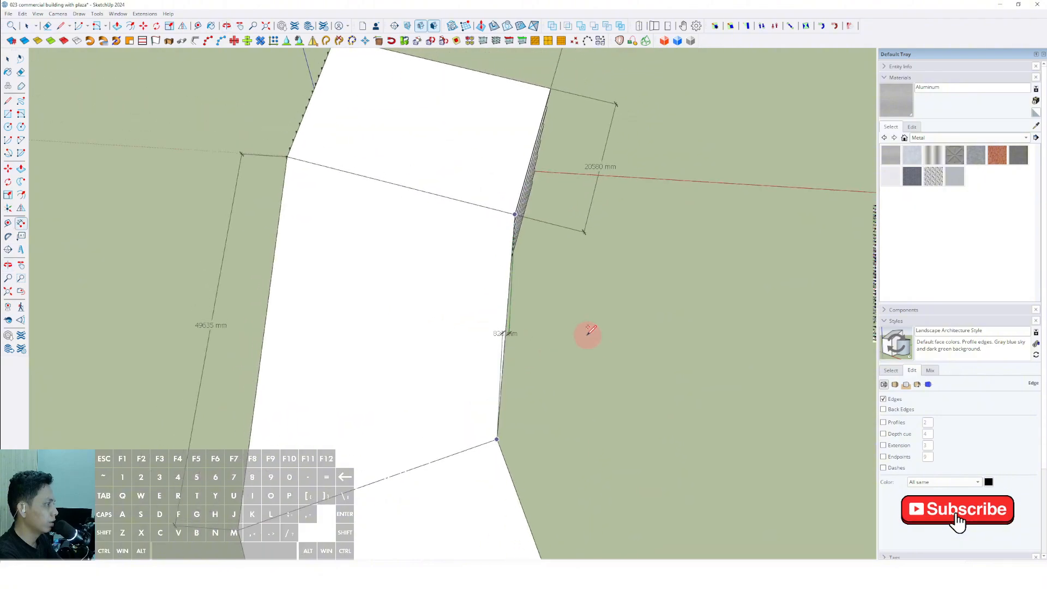
pyautogui.scroll(1, 522, 356)
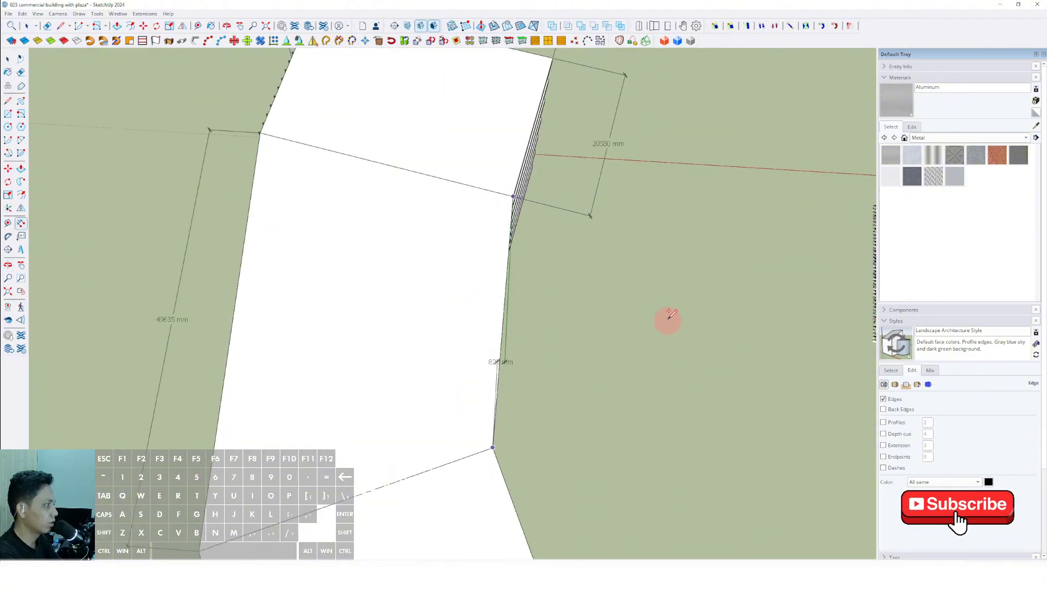
pyautogui.moveTo(627, 291); pyautogui.dragTo(448, 310, button='middle')
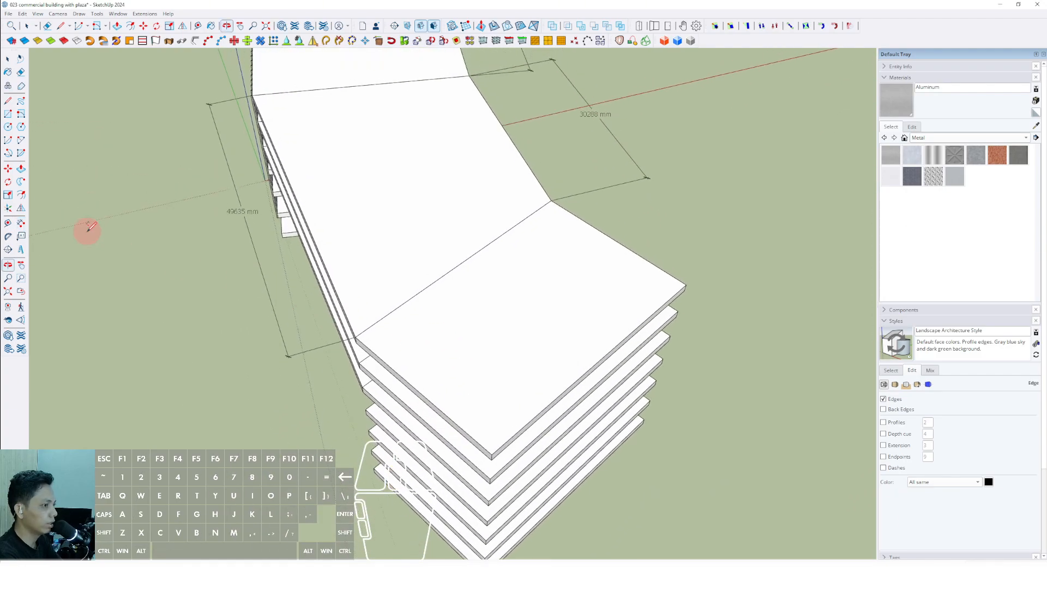
# Dimension the unframed tower top slab's short edge on the plaza-facing side, from the outer corner to the connecting slab
pyautogui.scroll(2, 492, 451)
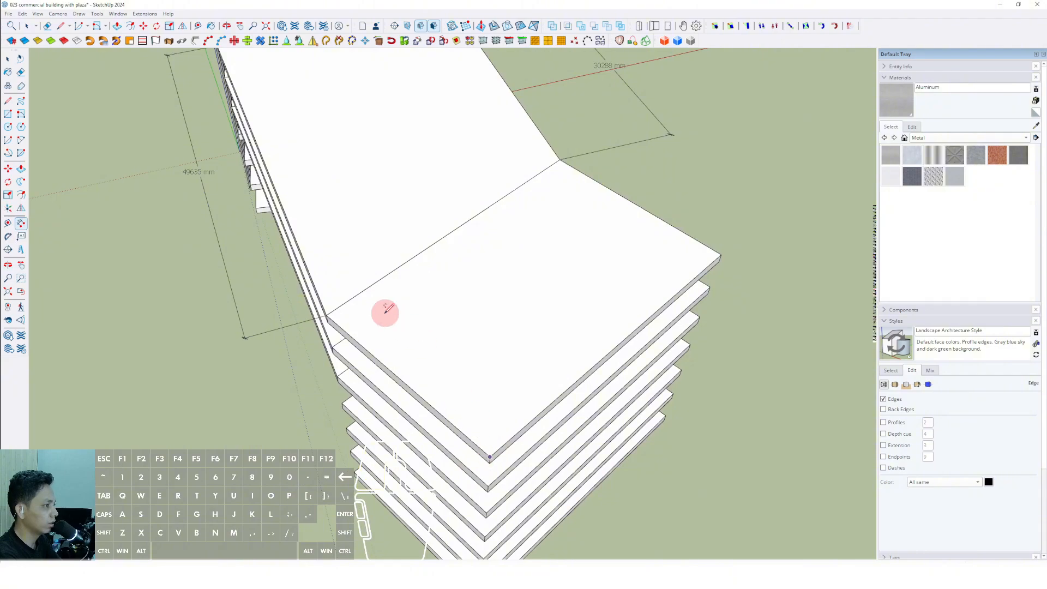
pyautogui.scroll(2, 326, 309)
pyautogui.scroll(-1, 323, 315)
pyautogui.click(323, 314)
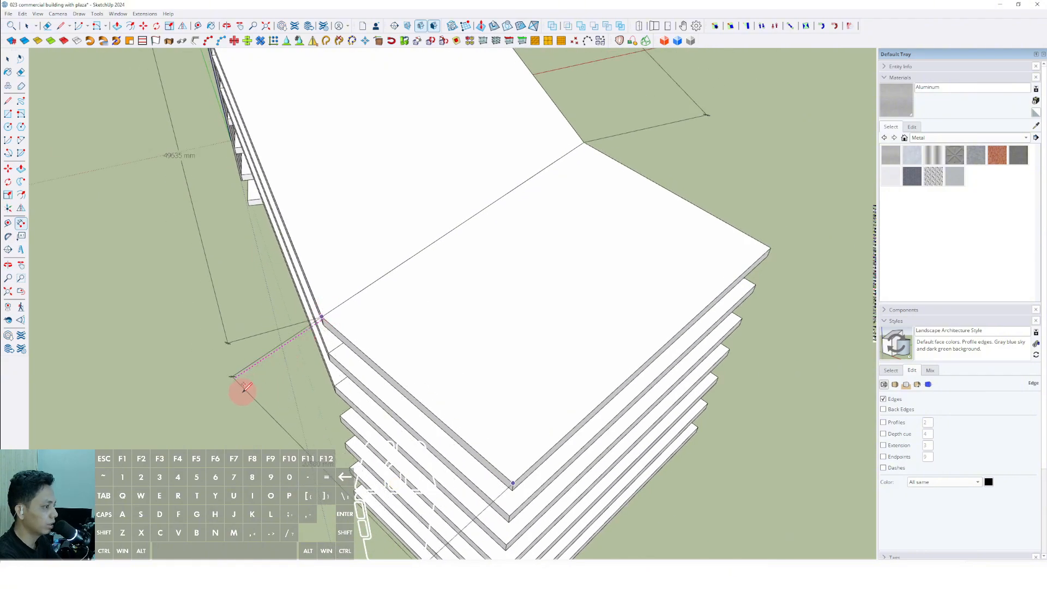
# Dimension the unframed tower's long end edge on the top slab, from corner to corner
pyautogui.scroll(-2, 500, 337)
pyautogui.moveTo(500, 337); pyautogui.dragTo(332, 327, button='middle')
pyautogui.scroll(1, 384, 420)
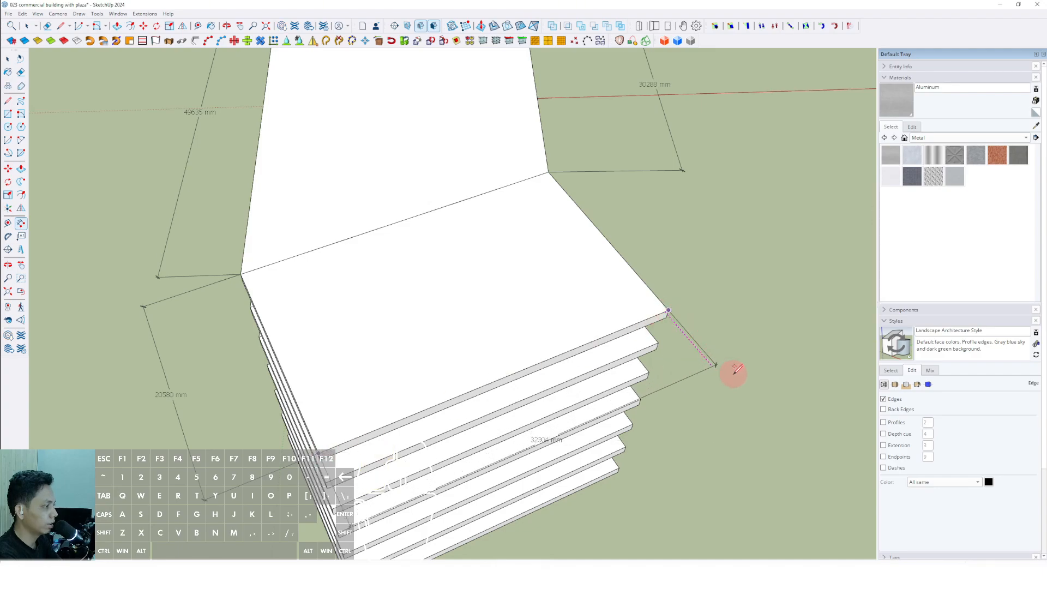
pyautogui.scroll(-3, 665, 385)
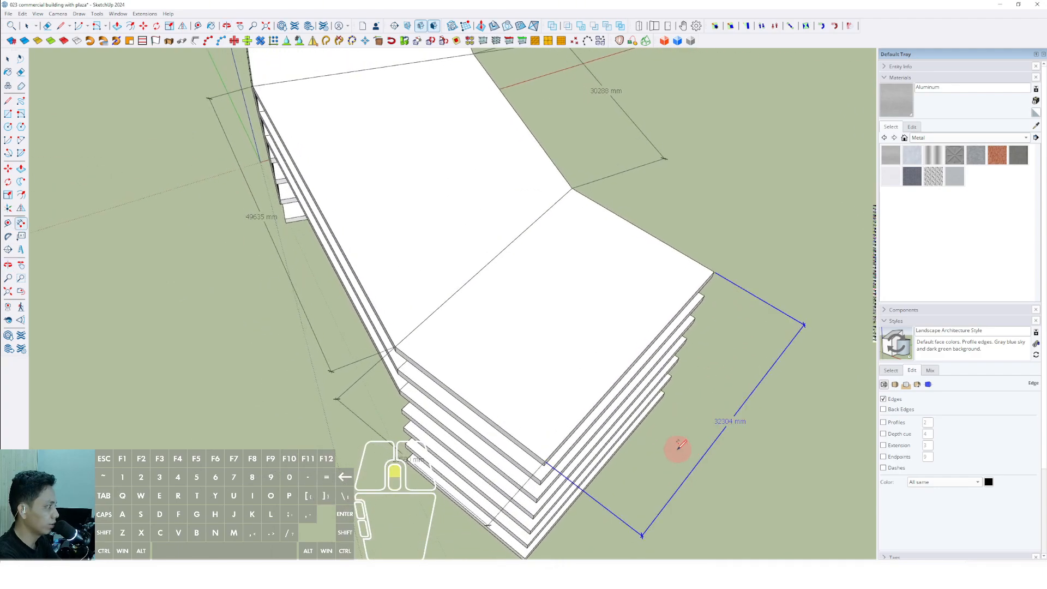
pyautogui.scroll(4, 678, 444)
pyautogui.scroll(-1, 611, 385)
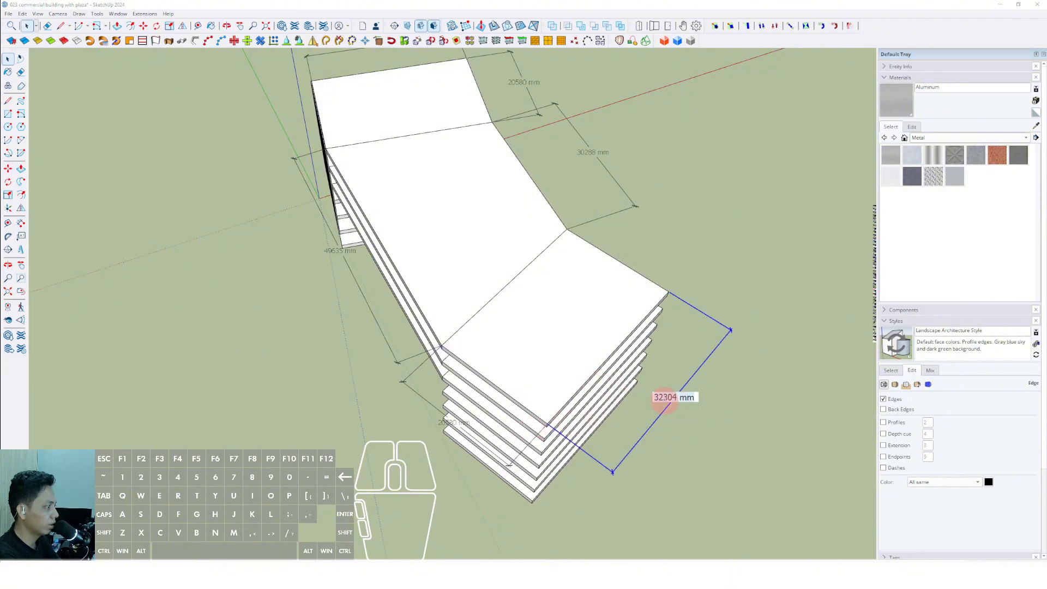
# Check the dimension texts around the top slabs, covering both towers' edges and the connecting slab's two long edges
pyautogui.doubleClick(448, 424)
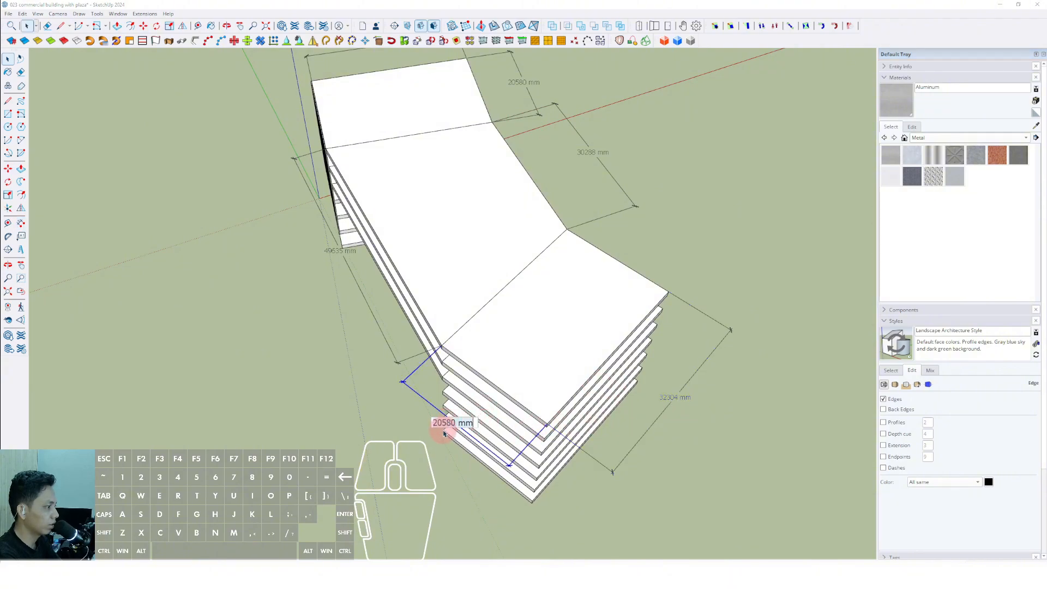
pyautogui.moveTo(659, 234); pyautogui.dragTo(309, 330, button='middle')
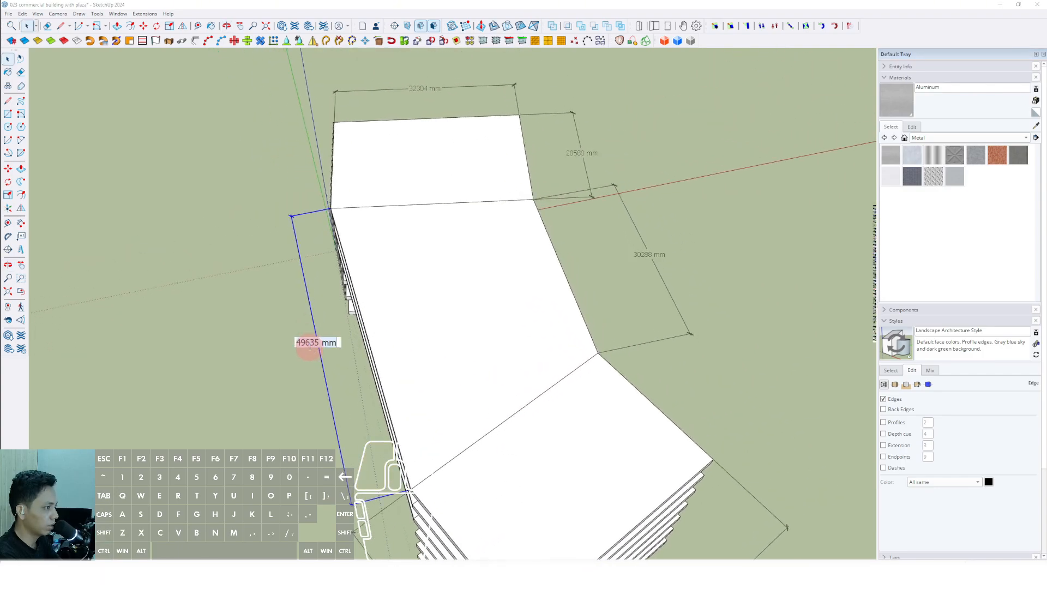
pyautogui.doubleClick(643, 257)
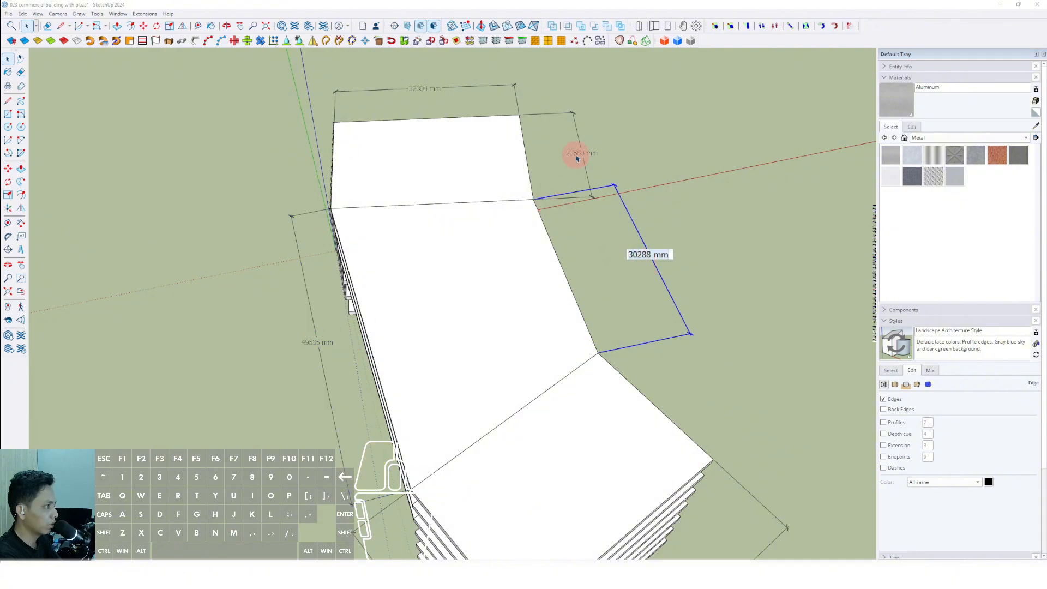
pyautogui.doubleClick(417, 91)
# Dimension the unframed tower's height from the bottom slab to the top slab's outer corner and open the dimension text
pyautogui.moveTo(472, 308); pyautogui.dragTo(79, 240, button='middle')
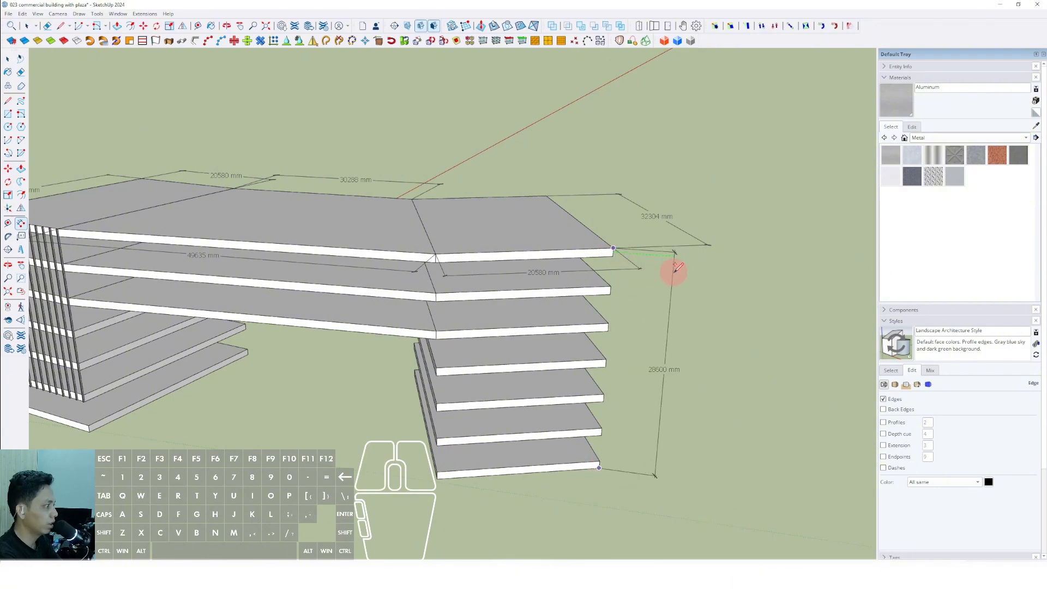
pyautogui.moveTo(677, 270); pyautogui.dragTo(696, 356, button='middle')
pyautogui.press('space')
pyautogui.doubleClick(662, 341)
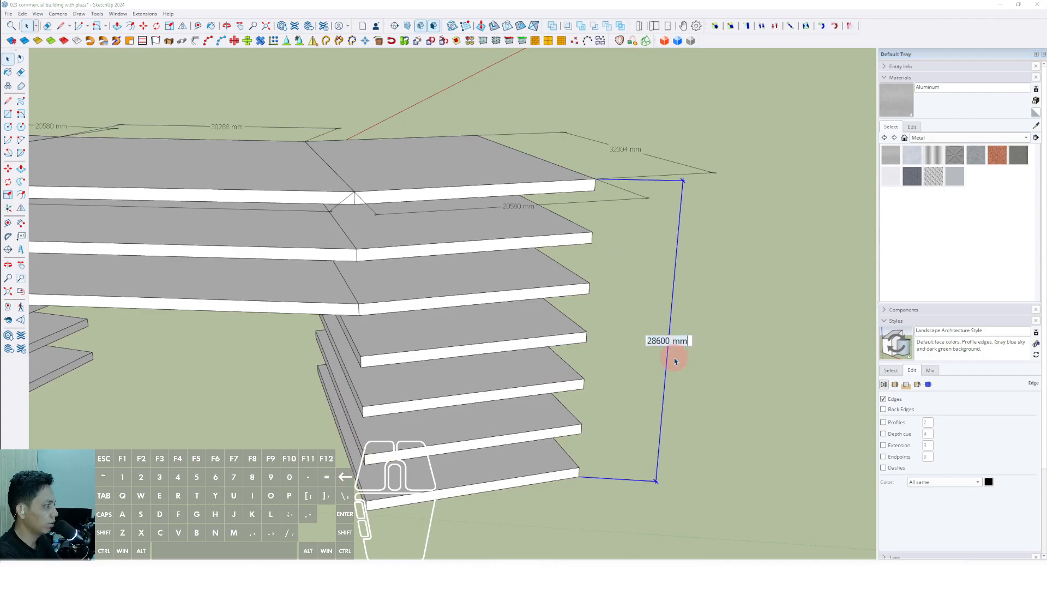
# Erase all the dimensions around the towers and the connecting slab
pyautogui.moveTo(759, 280); pyautogui.dragTo(599, 293, button='middle')
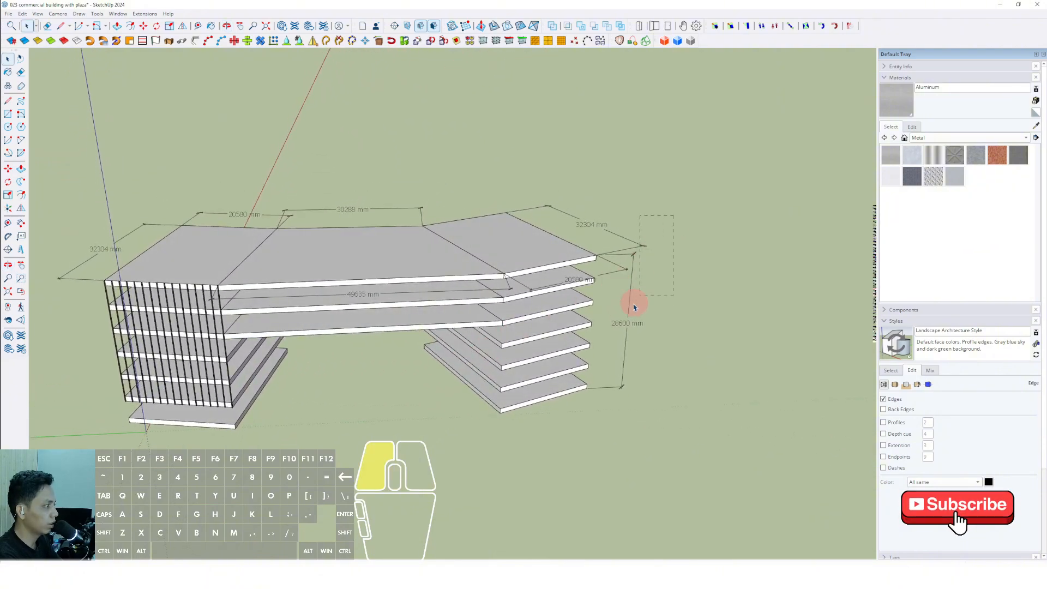
pyautogui.moveTo(451, 277); pyautogui.dragTo(571, 232, button='middle')
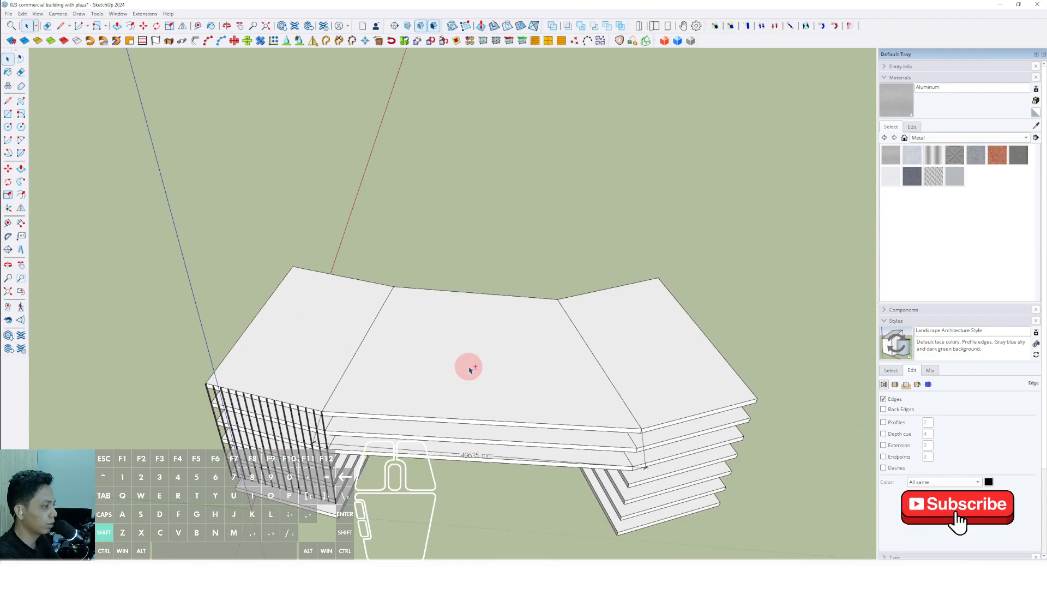
pyautogui.moveTo(469, 369); pyautogui.dragTo(320, 497, button='middle')
# Select all the aluminum vertical frames on the tower facade and group them
pyautogui.moveTo(383, 403); pyautogui.dragTo(334, 205, button='middle')
pyautogui.scroll(3, 323, 428)
pyautogui.moveTo(219, 221); pyautogui.dragTo(218, 221)
pyautogui.moveTo(219, 221); pyautogui.dragTo(385, 284, button='middle')
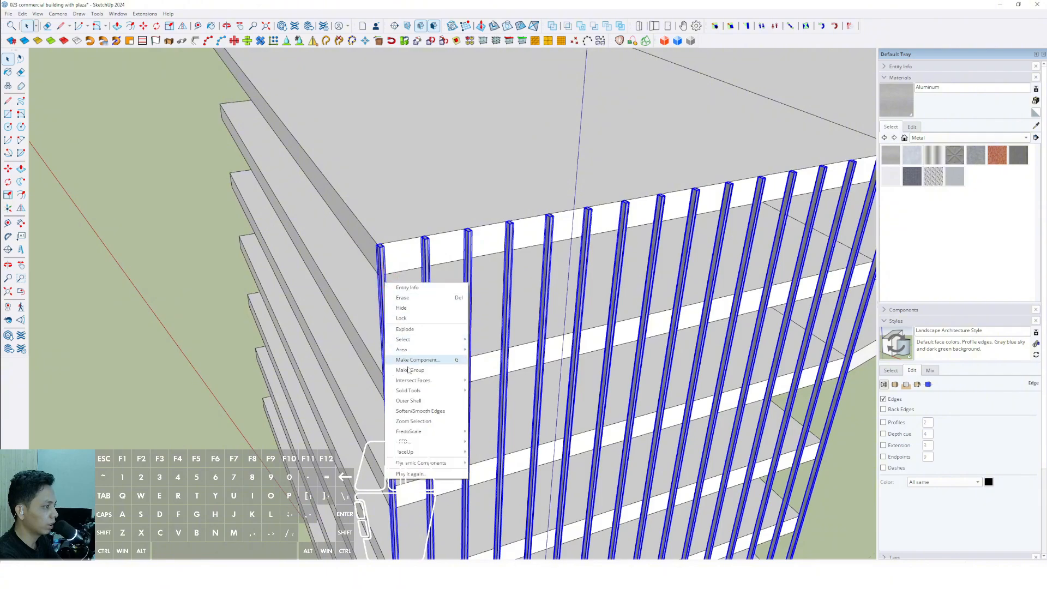
pyautogui.click(409, 370)
# Copy the vertical frame group from its outer top corner to the unframed tower's corner beside the connecting slab
pyautogui.scroll(5, 379, 246)
pyautogui.press('m')
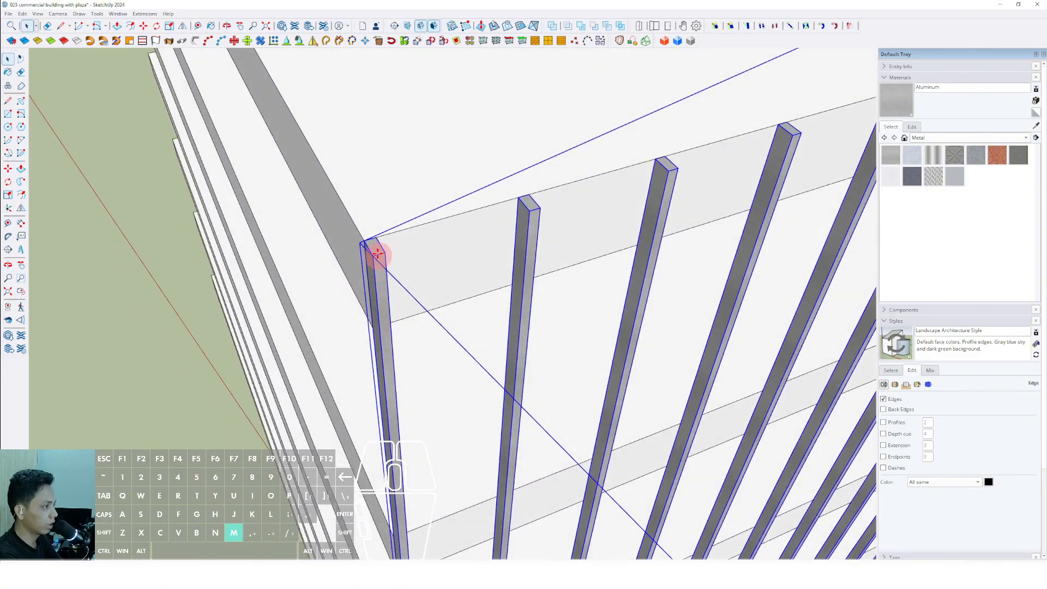
pyautogui.click(365, 242)
pyautogui.scroll(-8, 477, 275)
pyautogui.keyDown('shift'); pyautogui.moveTo(542, 278); pyautogui.dragTo(317, 329, button='middle'); pyautogui.keyUp('shift')
pyautogui.scroll(6, 679, 336)
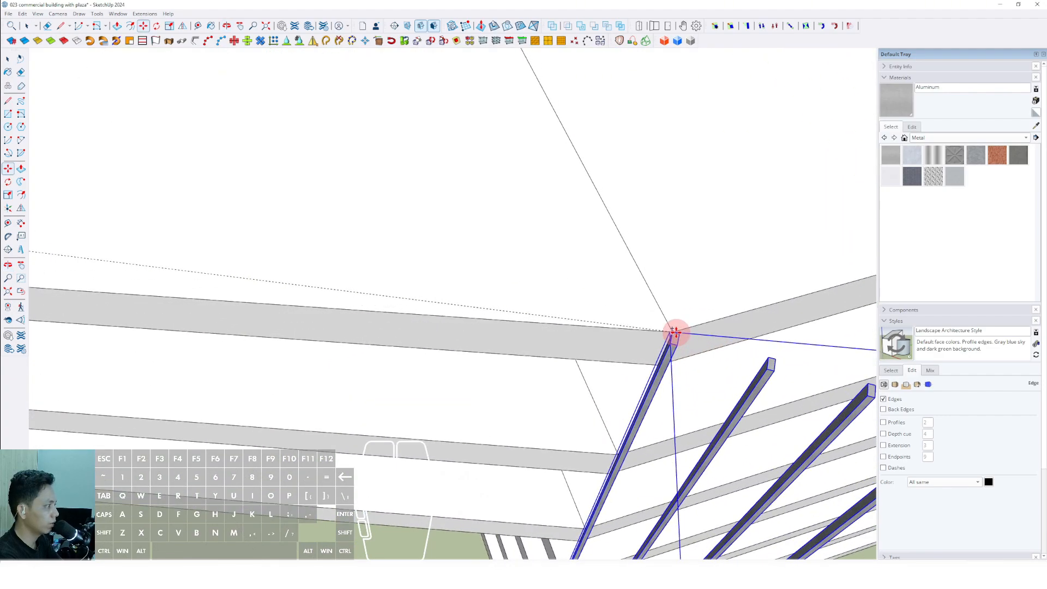
pyautogui.press('space')
# Rotate the copied frame group about the shared corner to align it with the second tower's angled short edge
pyautogui.keyDown('shift'); pyautogui.moveTo(655, 334); pyautogui.dragTo(491, 373, button='middle'); pyautogui.keyUp('shift')
pyautogui.scroll(2, 490, 361)
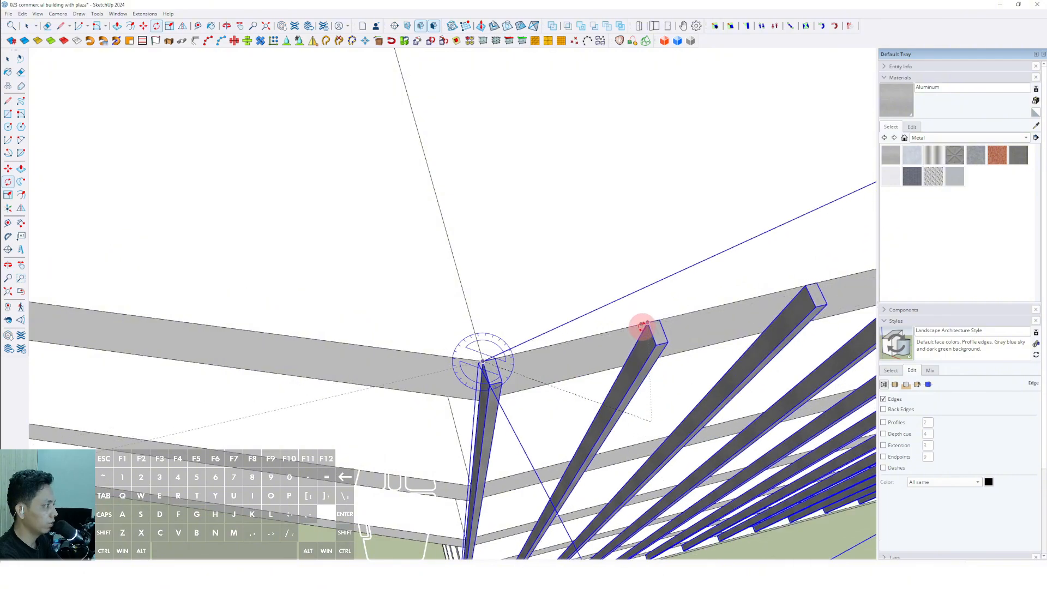
pyautogui.scroll(-10, 551, 344)
pyautogui.moveTo(592, 370); pyautogui.dragTo(328, 360, button='middle')
pyautogui.scroll(3, 540, 381)
# Copy the second tower's frame group from its outer corner to the matching corner on the tower's opposite short side
pyautogui.moveTo(540, 381); pyautogui.dragTo(353, 362, button='middle')
pyautogui.scroll(6, 379, 410)
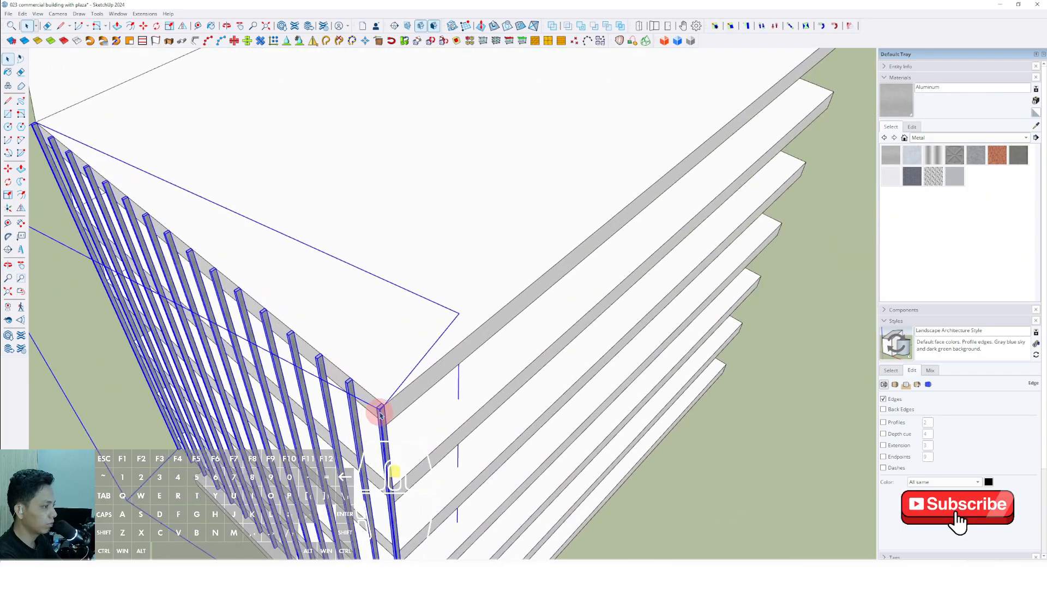
pyautogui.scroll(4, 385, 408)
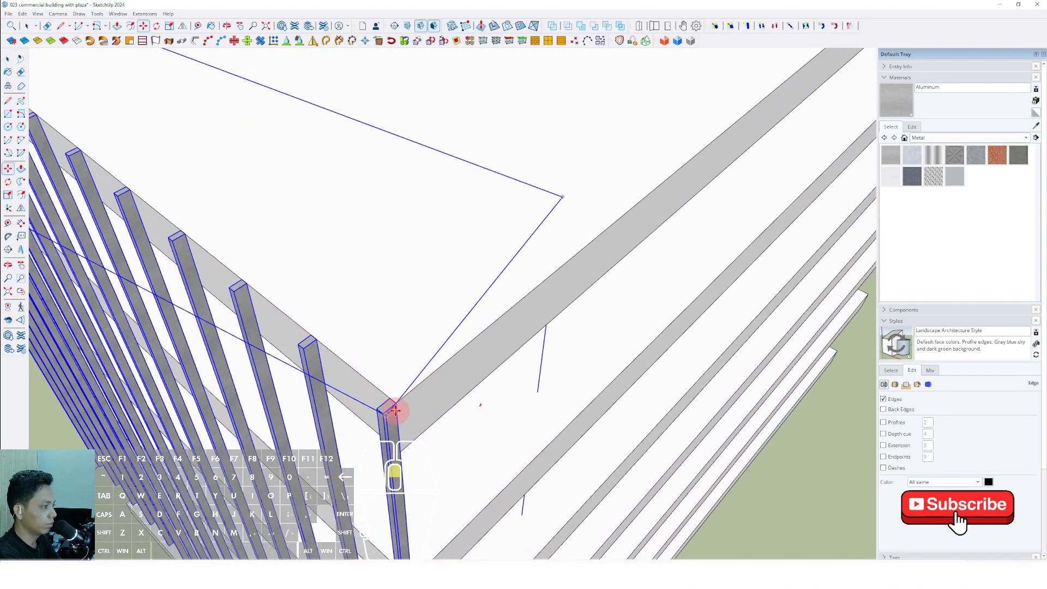
pyautogui.scroll(-5, 479, 333)
pyautogui.keyDown('shift'); pyautogui.moveTo(704, 163); pyautogui.dragTo(407, 379, button='middle'); pyautogui.keyUp('shift')
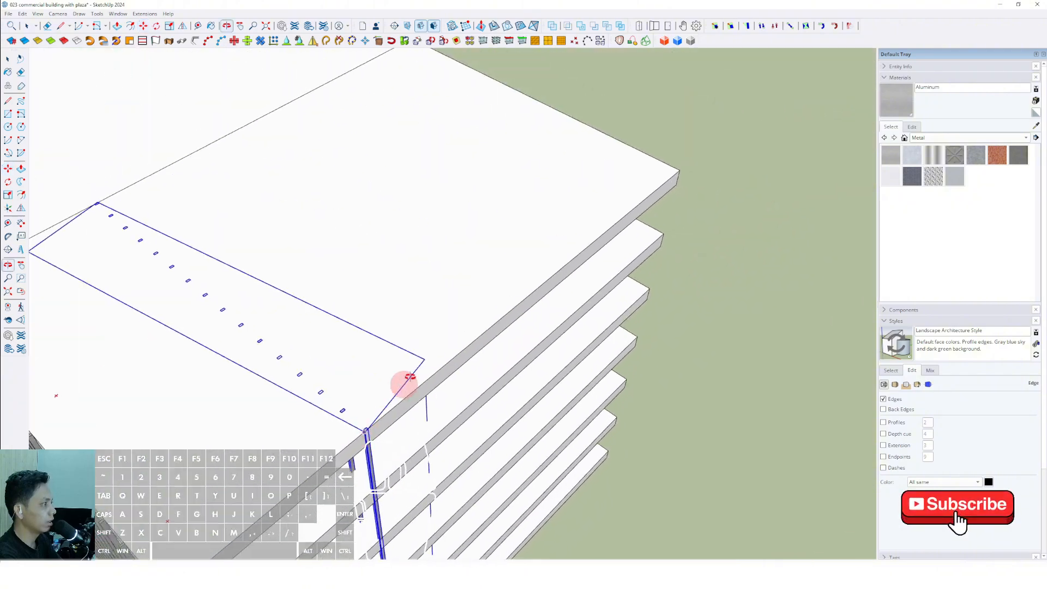
pyautogui.scroll(3, 664, 175)
pyautogui.keyDown('shift'); pyautogui.moveTo(664, 175); pyautogui.dragTo(580, 268, button='middle'); pyautogui.keyUp('shift')
pyautogui.scroll(1, 581, 267)
pyautogui.click(589, 263)
pyautogui.scroll(-8, 578, 275)
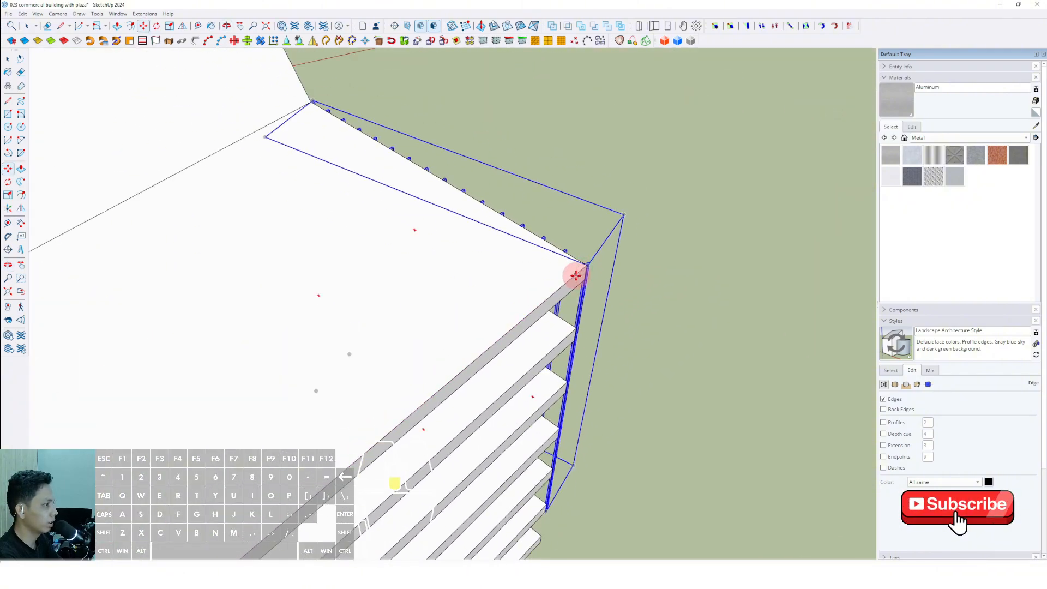
# Copy the first tower's frame group from its outer top corner to the matching corner on the opposite short side
pyautogui.moveTo(366, 403); pyautogui.dragTo(591, 338, button='middle')
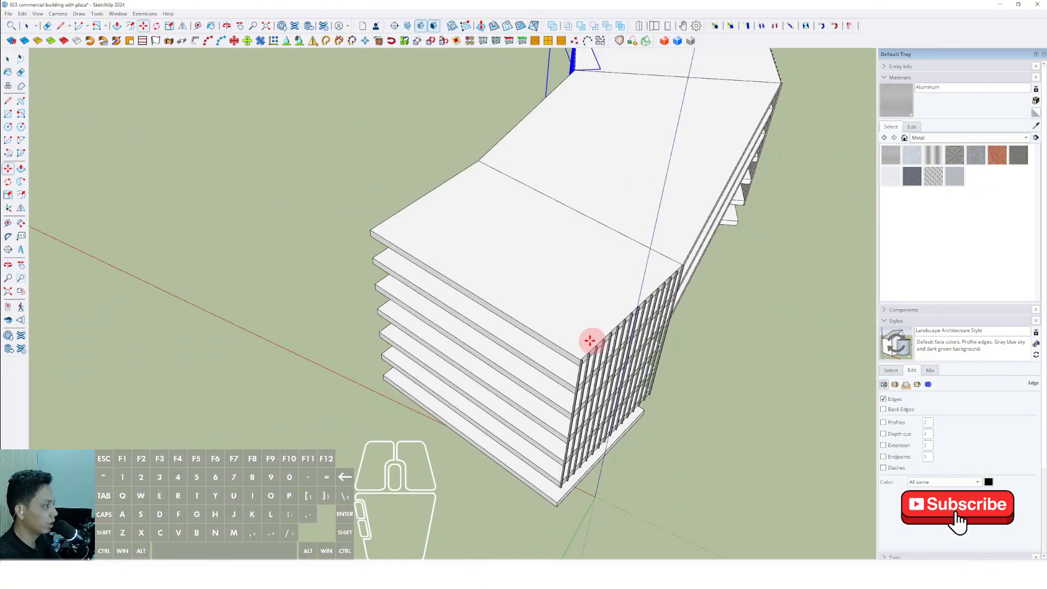
pyautogui.press('space')
pyautogui.scroll(5, 574, 374)
pyautogui.scroll(5, 545, 365)
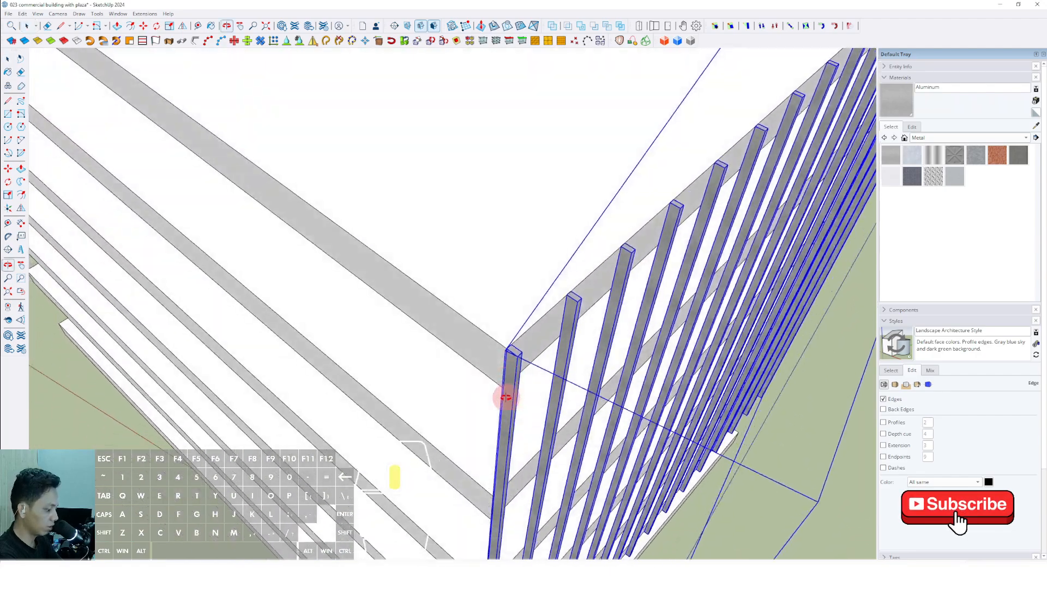
pyautogui.press('m')
pyautogui.press('ctrl')
pyautogui.click(518, 352)
pyautogui.press('space')
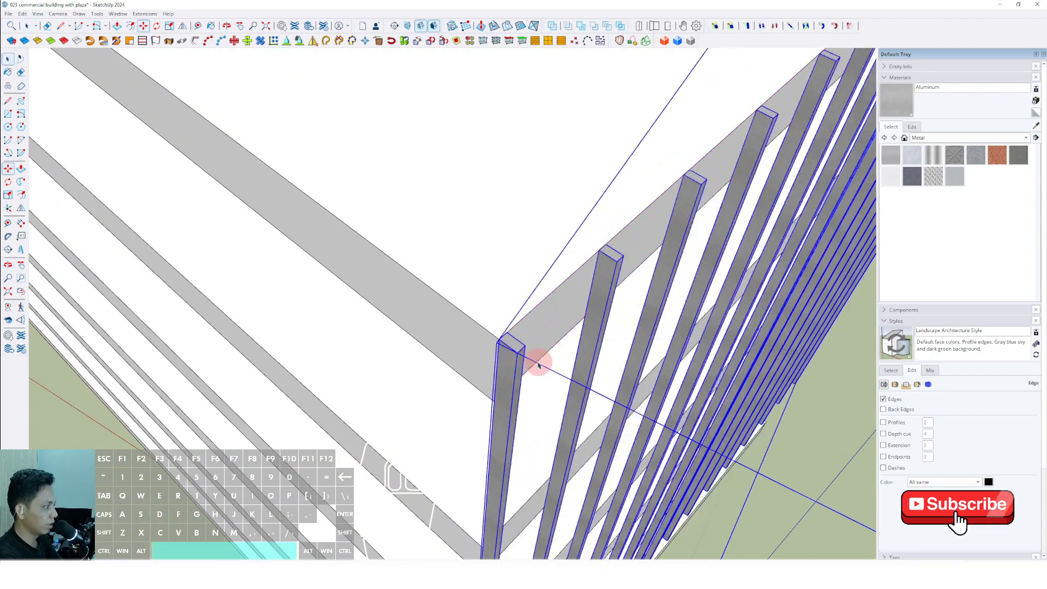
pyautogui.scroll(2, 525, 366)
pyautogui.scroll(-5, 477, 294)
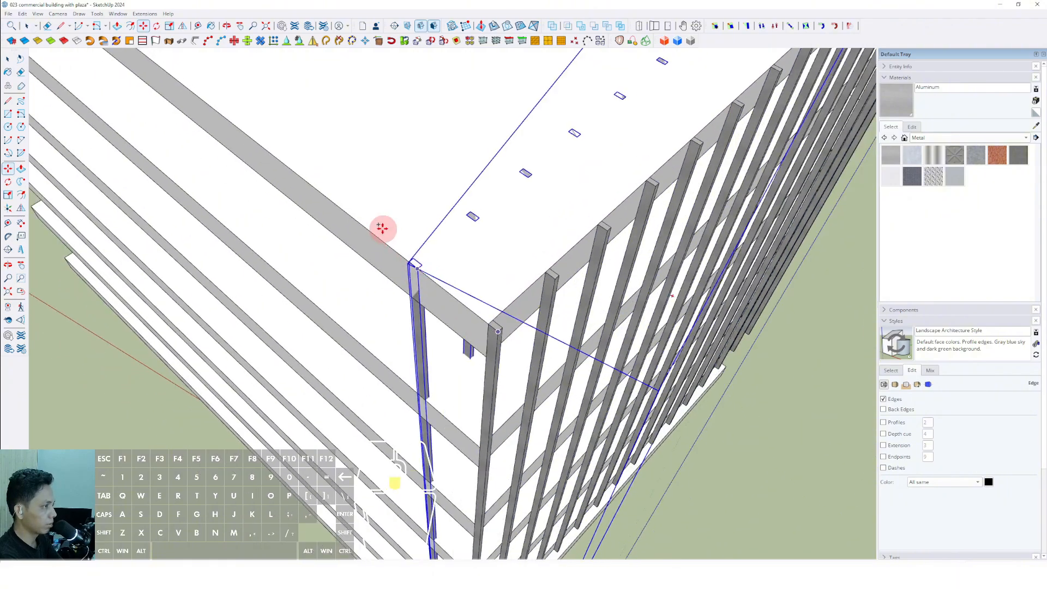
pyautogui.keyDown('shift'); pyautogui.moveTo(409, 251); pyautogui.dragTo(473, 337, button='middle'); pyautogui.keyUp('shift')
pyautogui.scroll(-3, 611, 469)
pyautogui.click(341, 209)
pyautogui.press('space')
pyautogui.scroll(-4, 382, 250)
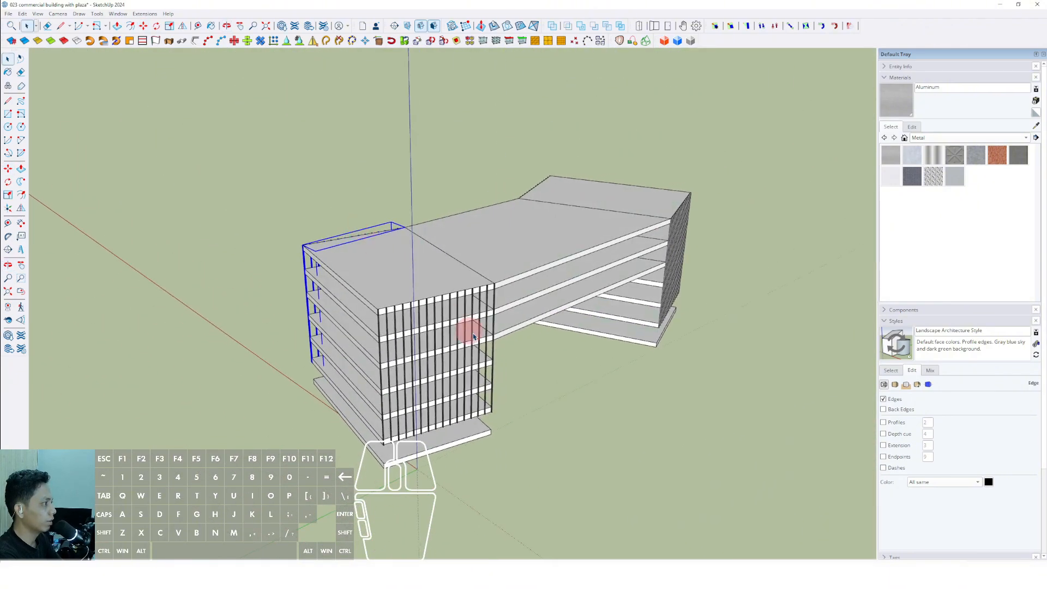
# Draw a narrow vertical rectangle at the corner of the tower's long side, from the top slab to the lowest raised slab's underside
pyautogui.moveTo(570, 414); pyautogui.dragTo(499, 310, button='middle')
pyautogui.scroll(4, 473, 415)
pyautogui.click(473, 415)
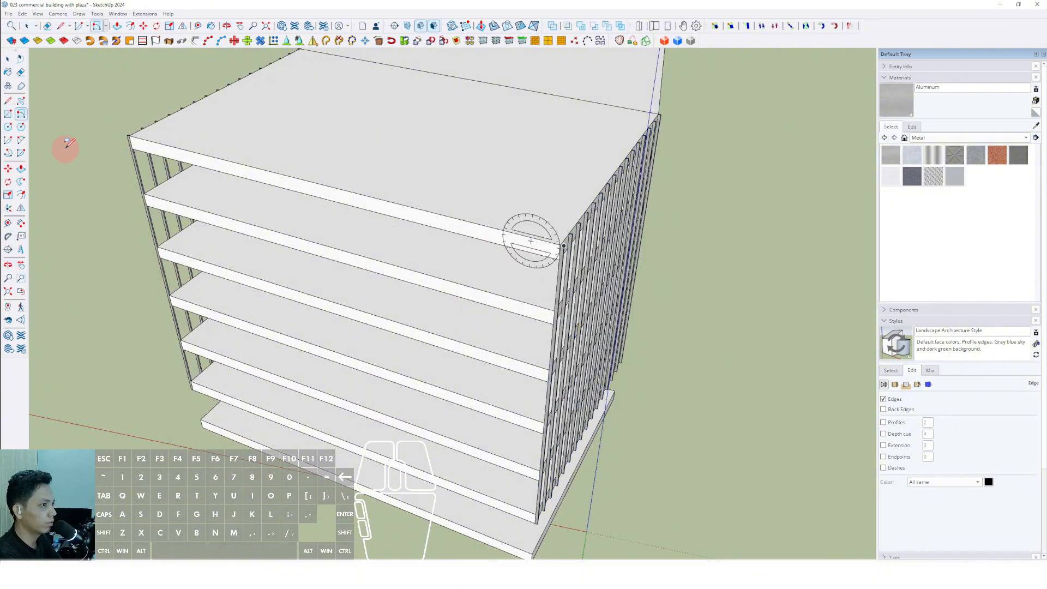
pyautogui.scroll(5, 513, 238)
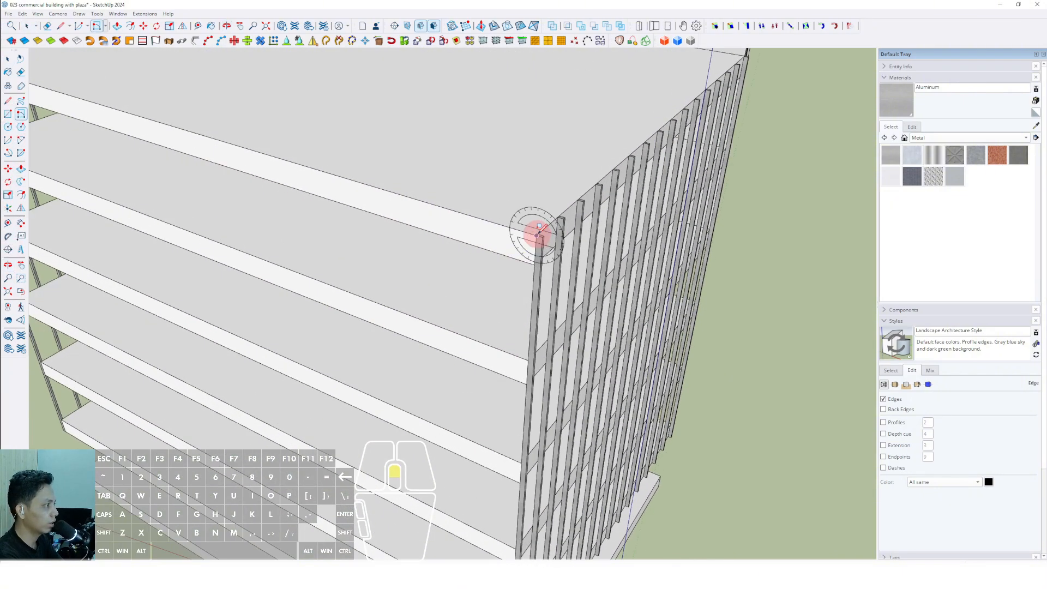
pyautogui.scroll(5, 535, 235)
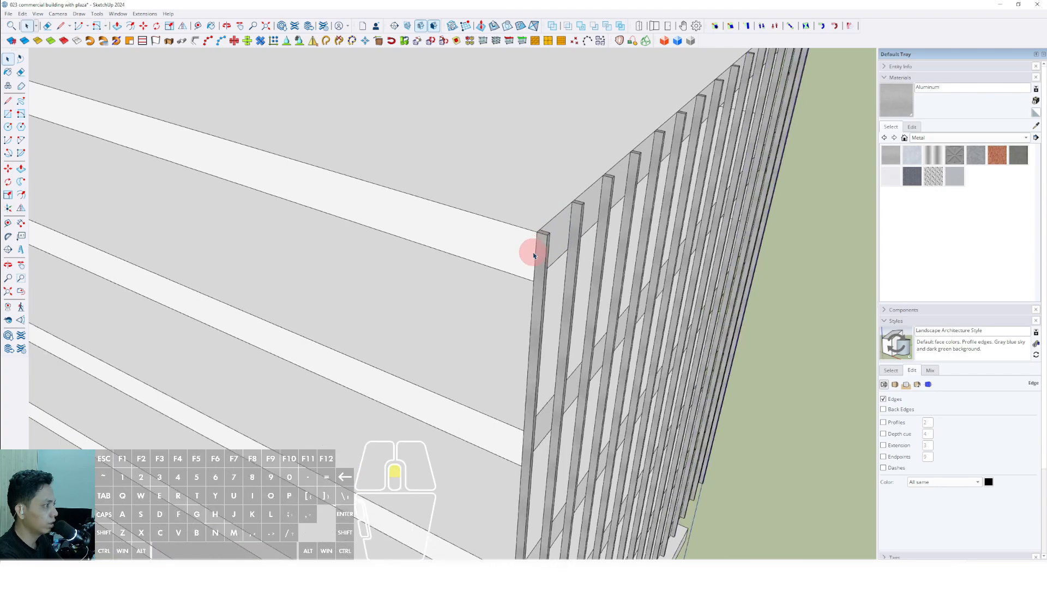
pyautogui.press('space')
pyautogui.scroll(2, 458, 289)
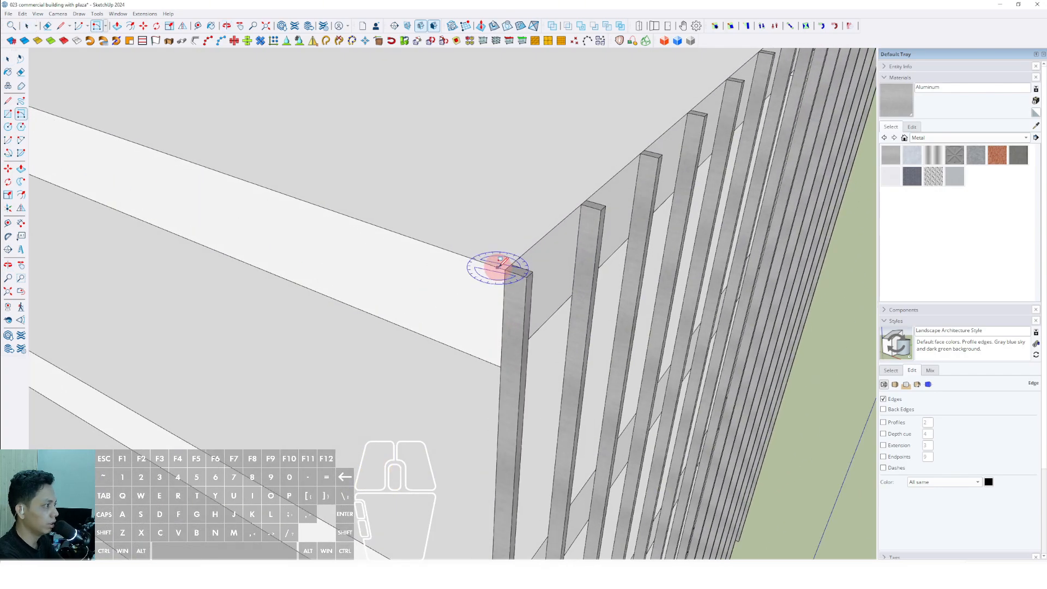
pyautogui.scroll(-6, 493, 390)
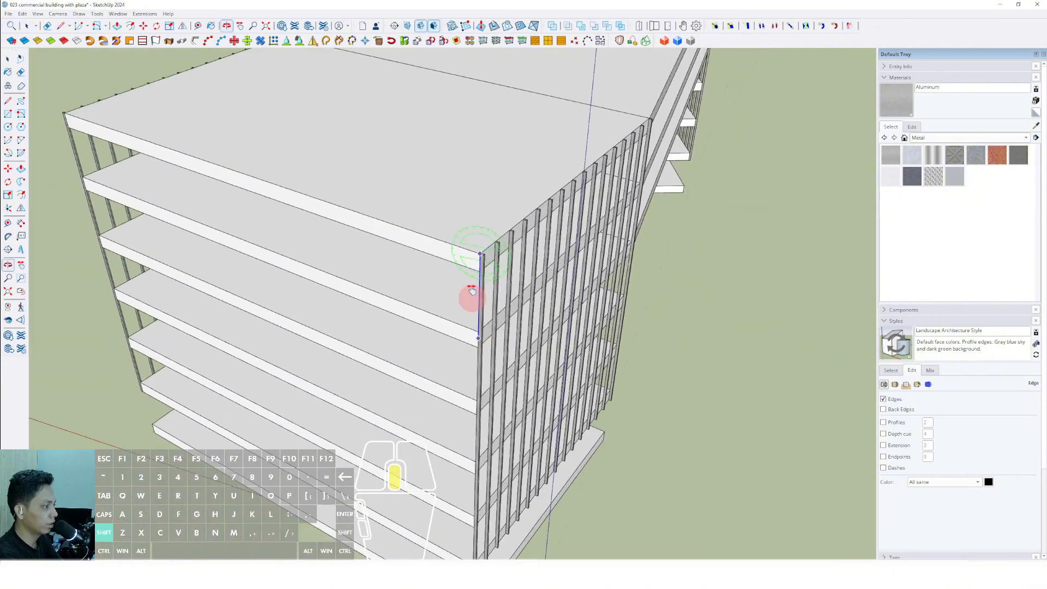
pyautogui.scroll(5, 458, 368)
pyautogui.scroll(3, 473, 388)
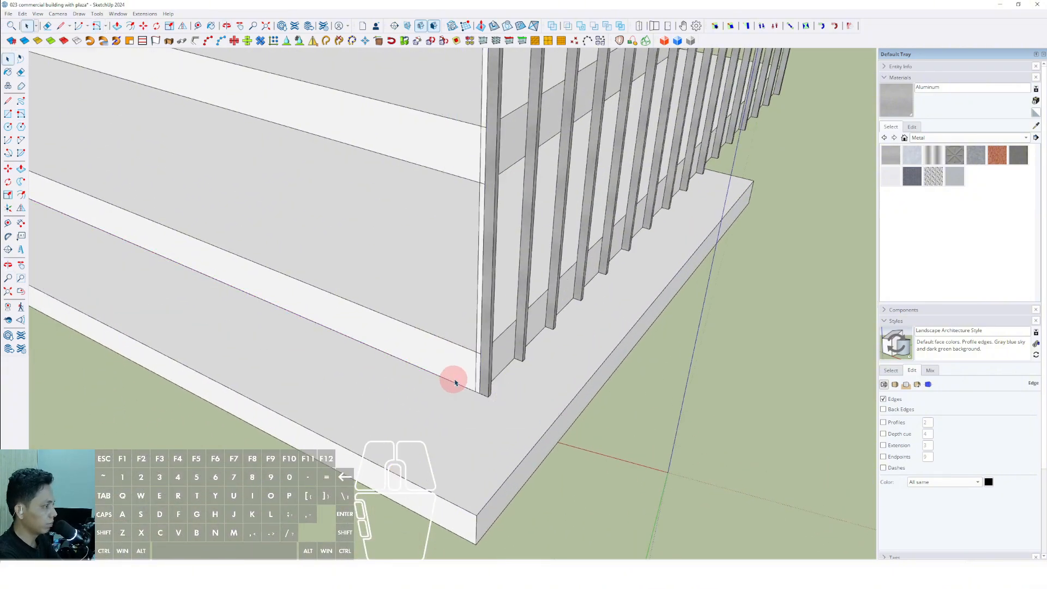
# Extrude the narrow vertical rectangle outward into a solid frame member and group it
pyautogui.scroll(3, 456, 383)
pyautogui.click(478, 328)
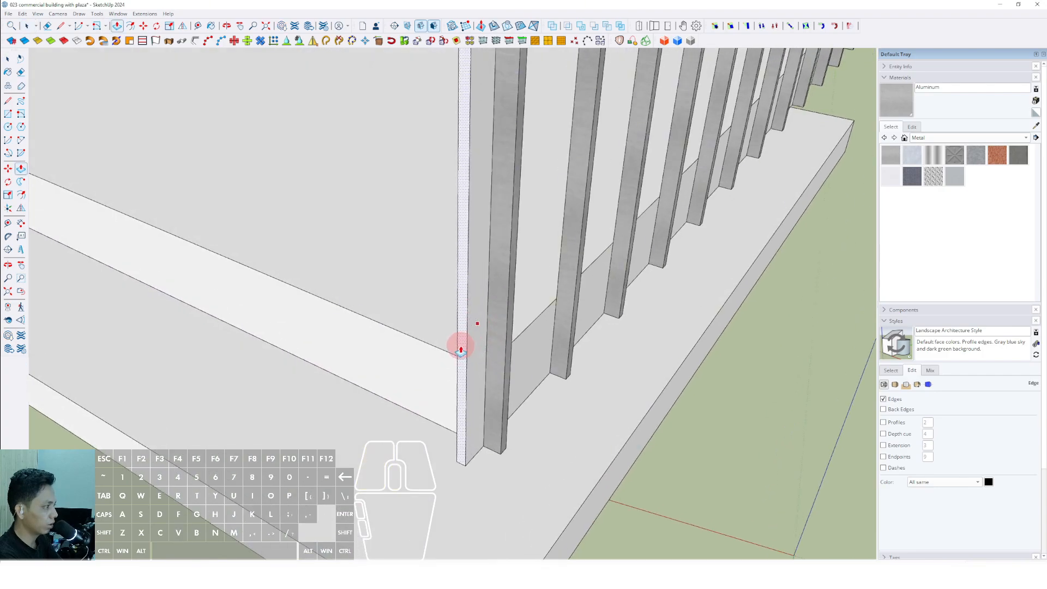
pyautogui.press('space')
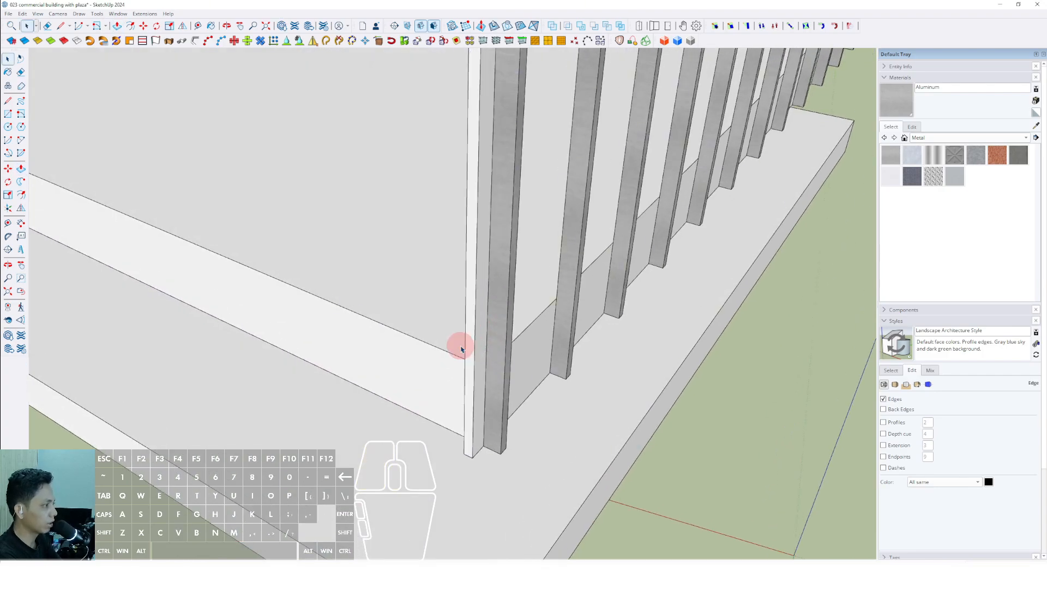
pyautogui.rightClick(478, 290)
pyautogui.click(489, 361)
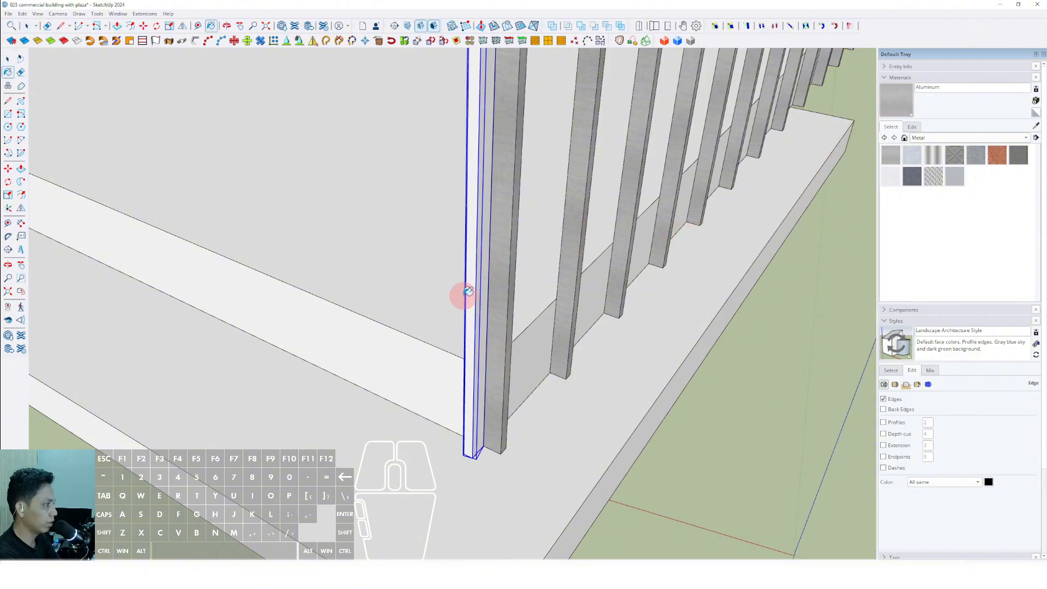
# Paint the new vertical frame with Aluminum and convert it into a component
pyautogui.press('space')
pyautogui.moveTo(474, 306)
pyautogui.mouseDown(button='middle')
pyautogui.moveTo(465, 378)
pyautogui.moveTo(547, 380)
pyautogui.mouseUp(button='middle')
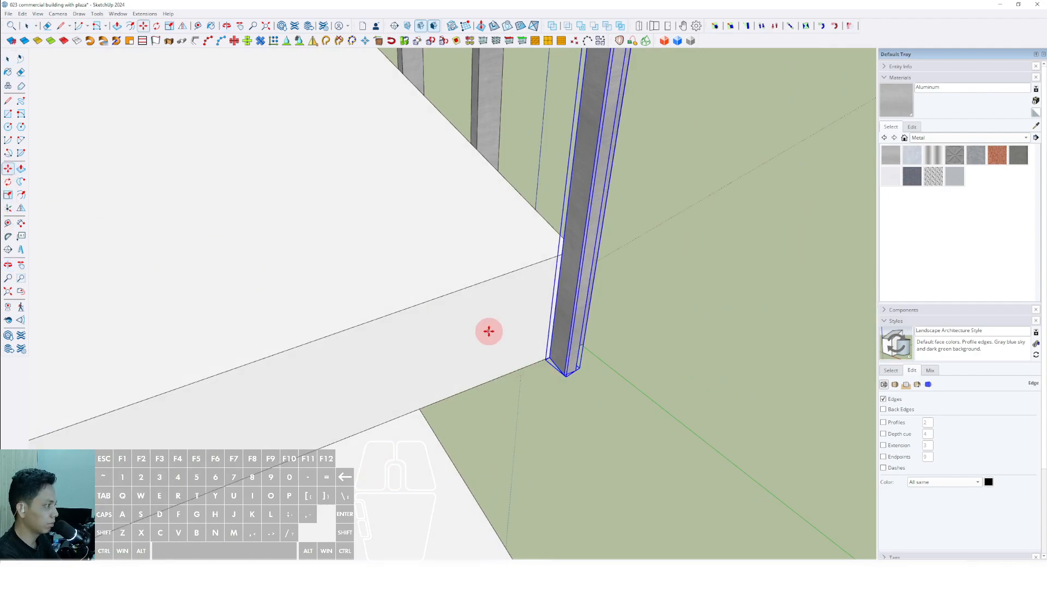
pyautogui.rightClick(563, 287)
pyautogui.click(570, 344)
pyautogui.click(531, 391)
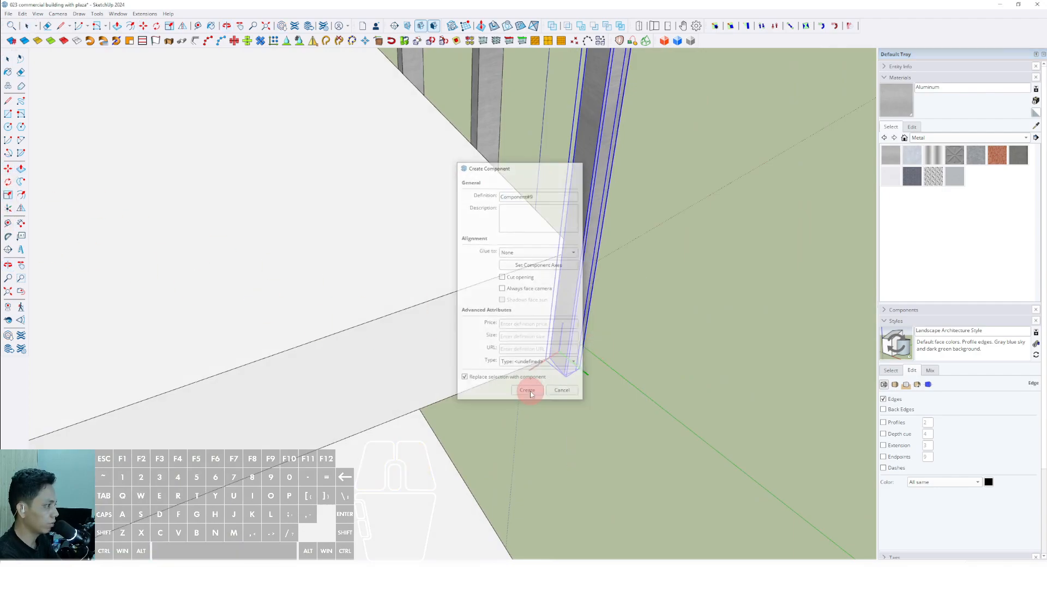
# Copy the frame component to the opposite corner of the tower's long side and fill the span between with evenly spaced copies
pyautogui.click(6, 170)
pyautogui.scroll(3, 547, 358)
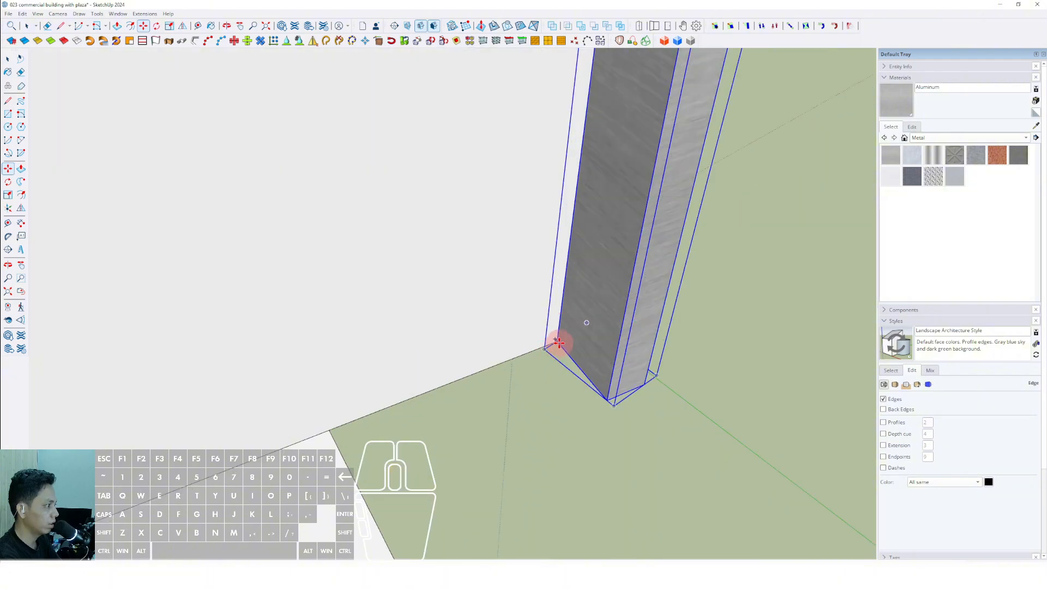
pyautogui.scroll(3, 526, 351)
pyautogui.keyDown('shift'); pyautogui.scroll(-10, 485, 361); pyautogui.keyUp('shift')
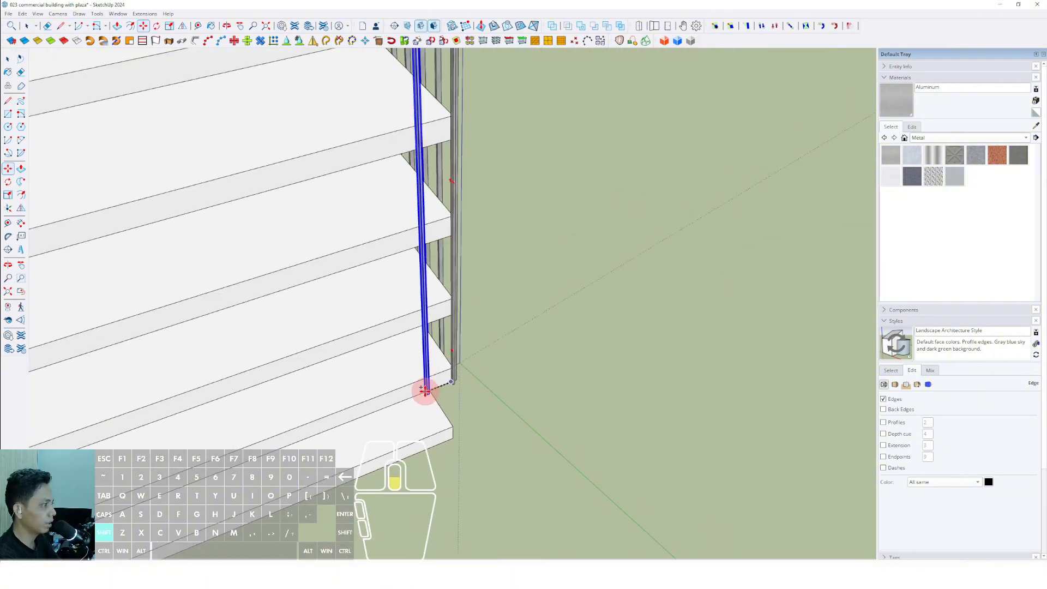
pyautogui.keyDown('shift'); pyautogui.scroll(10, 555, 338); pyautogui.keyUp('shift')
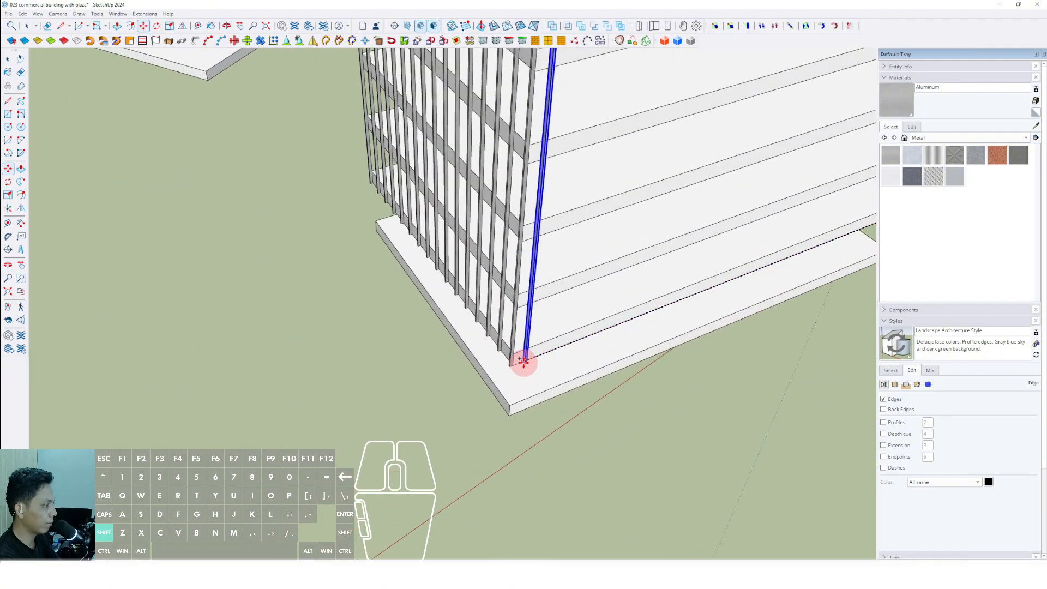
pyautogui.keyDown('shift'); pyautogui.click(503, 370); pyautogui.keyUp('shift')
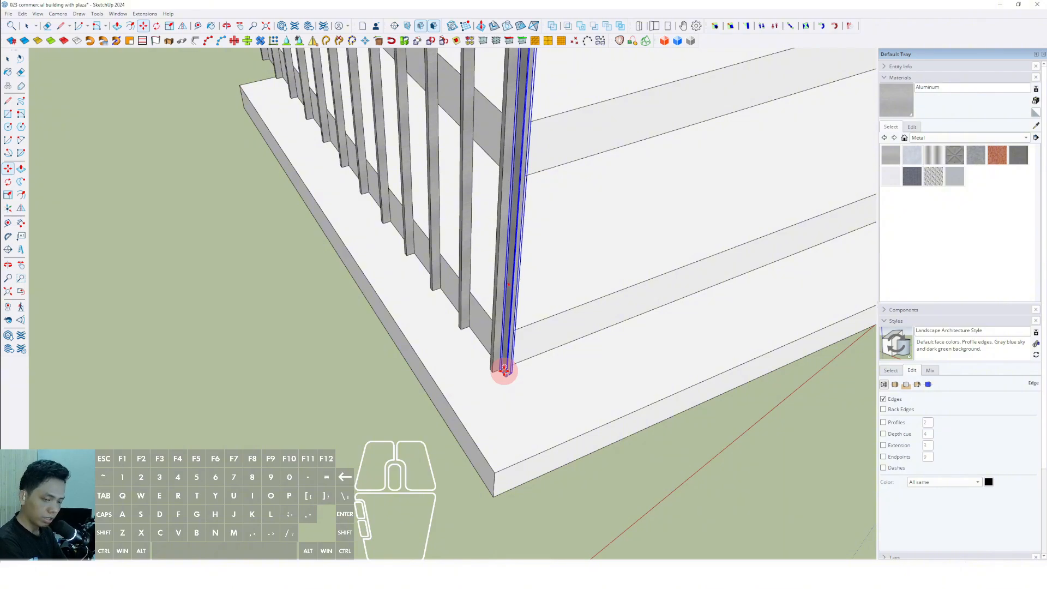
pyautogui.press('space')
pyautogui.scroll(-10, 502, 365)
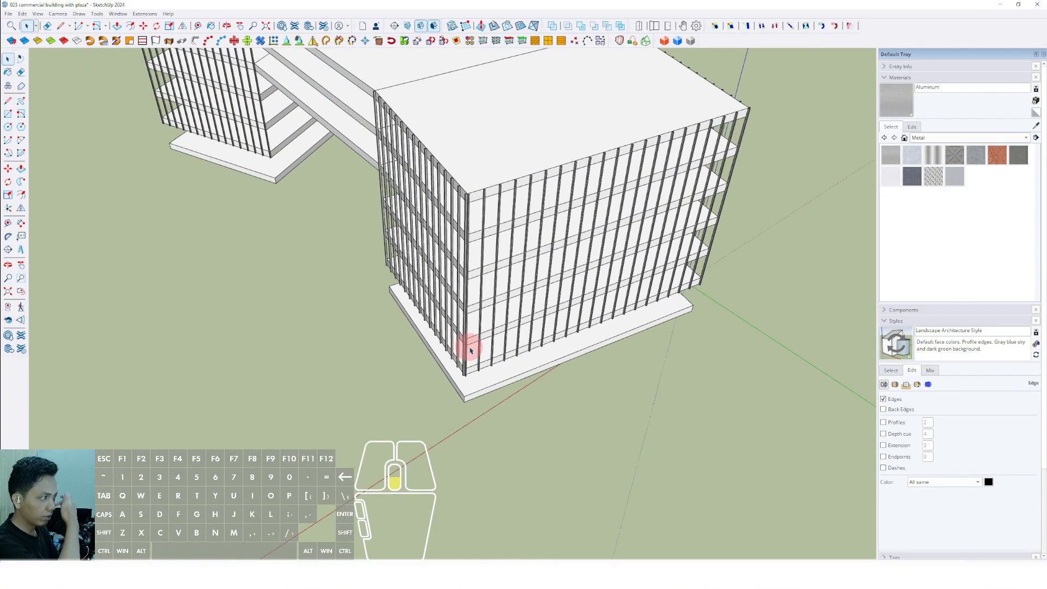
# Dimension the spacing between two adjacent frames near the top corner of the tower's long side
pyautogui.moveTo(543, 329); pyautogui.dragTo(457, 277, button='middle')
pyautogui.scroll(6, 491, 276)
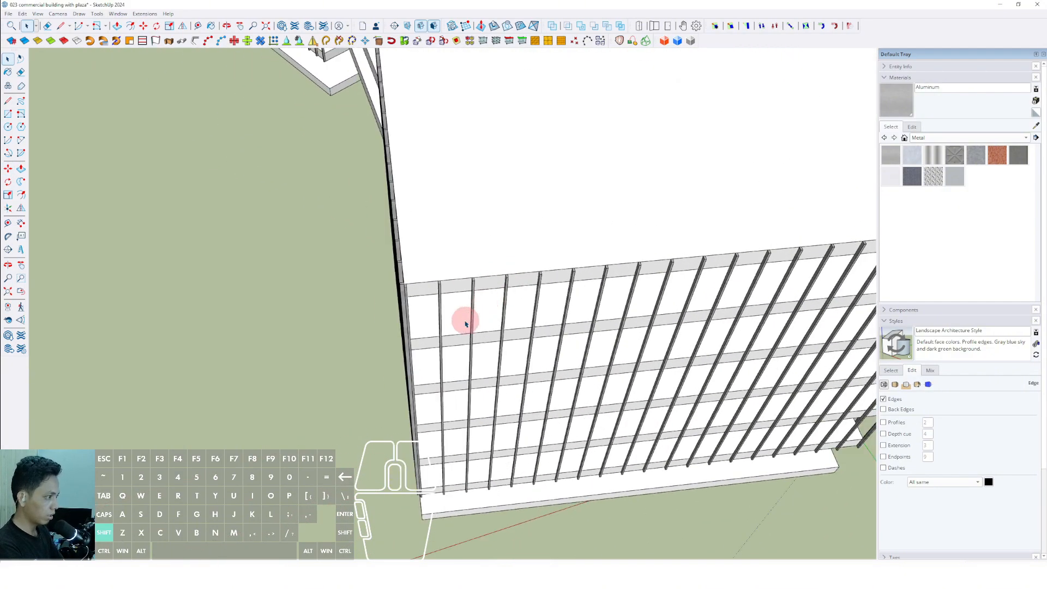
pyautogui.moveTo(465, 322); pyautogui.dragTo(405, 279, button='middle')
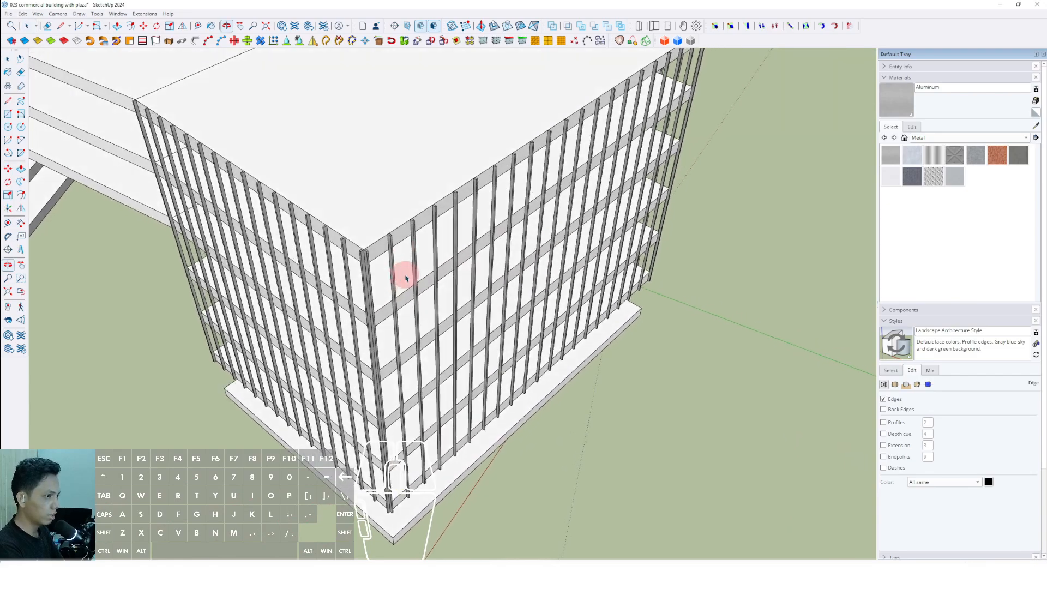
pyautogui.click(22, 223)
pyautogui.scroll(10, 388, 230)
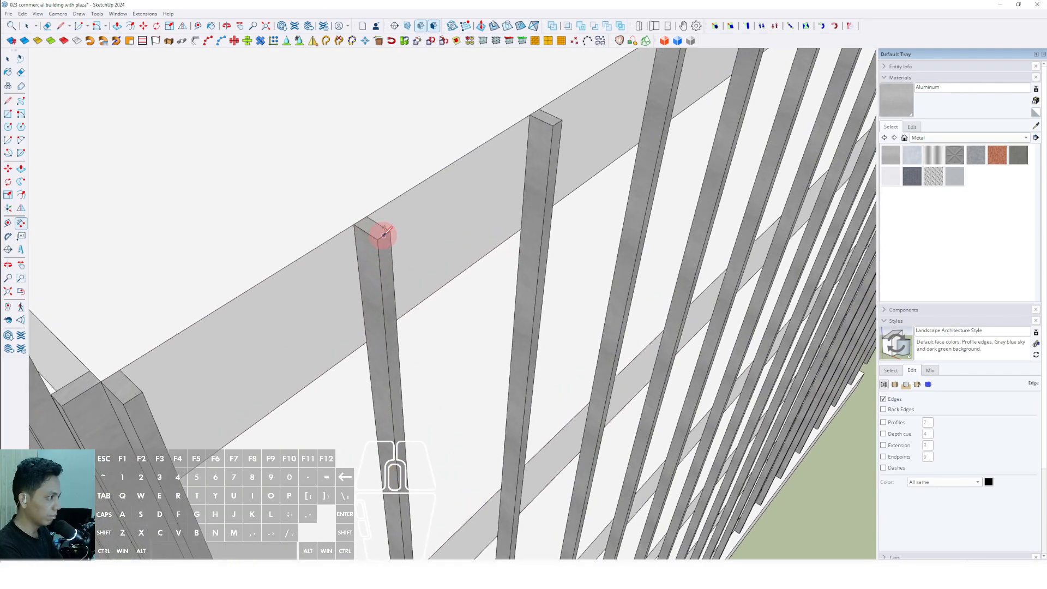
pyautogui.click(384, 234)
pyautogui.moveTo(385, 234); pyautogui.dragTo(573, 112, button='middle')
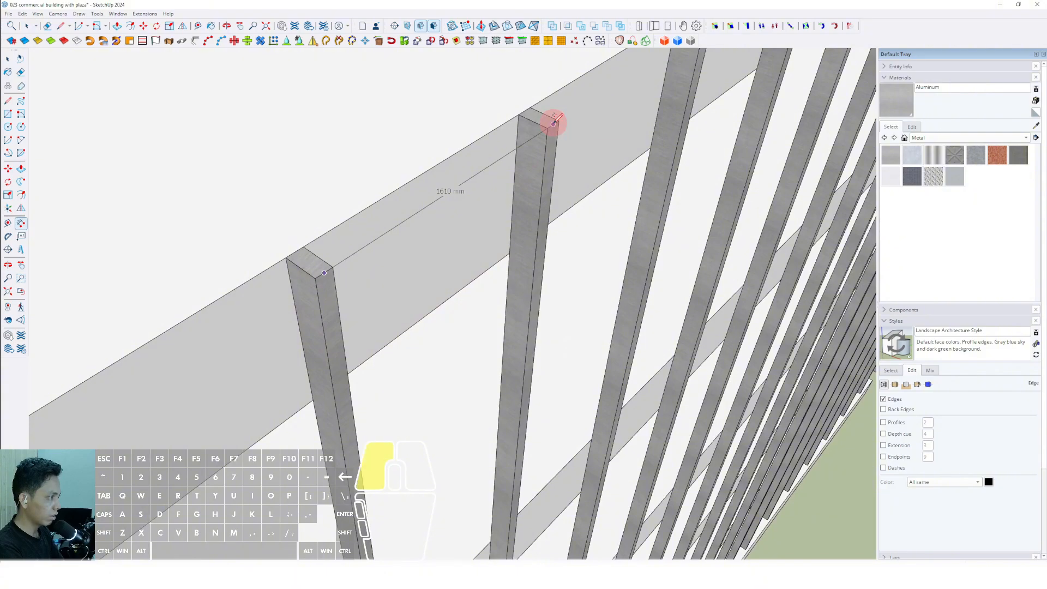
pyautogui.scroll(-3, 554, 120)
pyautogui.click(537, 72)
pyautogui.scroll(-3, 463, 173)
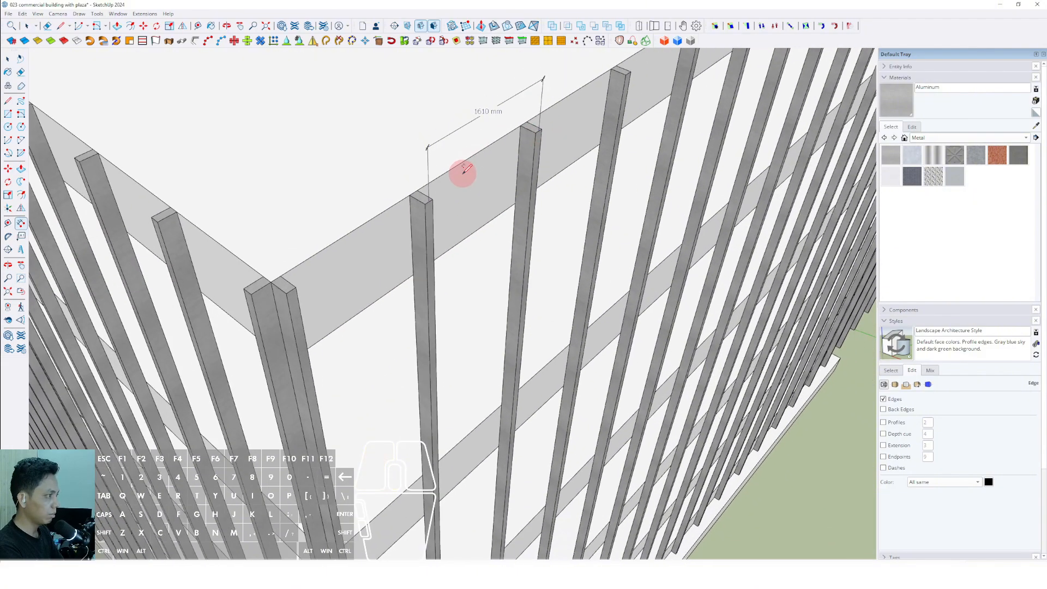
pyautogui.moveTo(463, 173); pyautogui.dragTo(435, 185, button='middle')
pyautogui.press('space')
pyautogui.scroll(-5, 434, 198)
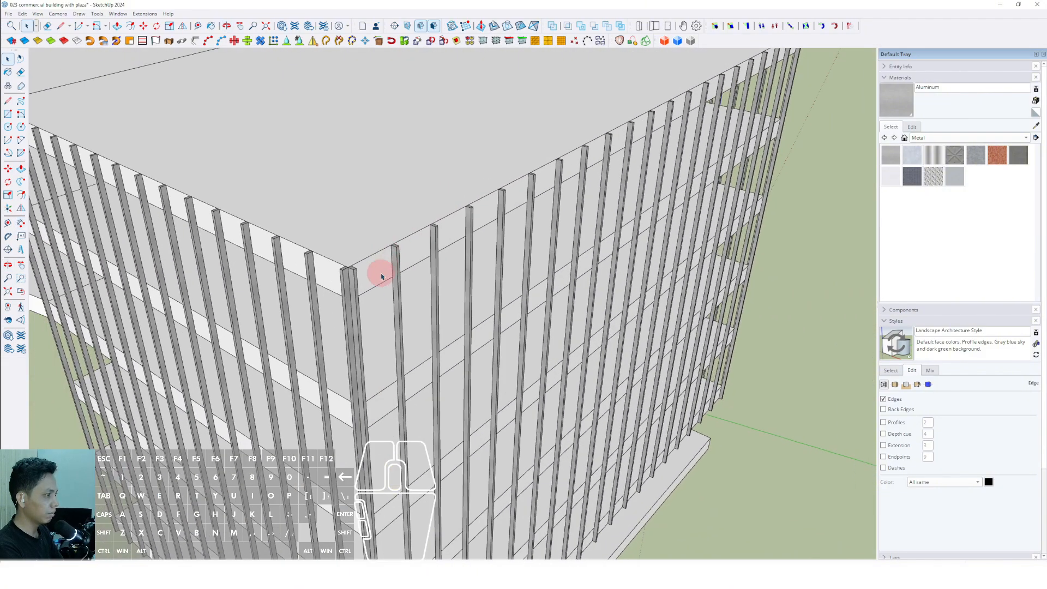
# Select all vertical frames on the tower's long side, excluding the short-side frame groups, and combine them into one group
pyautogui.moveTo(374, 276); pyautogui.dragTo(489, 173, button='middle')
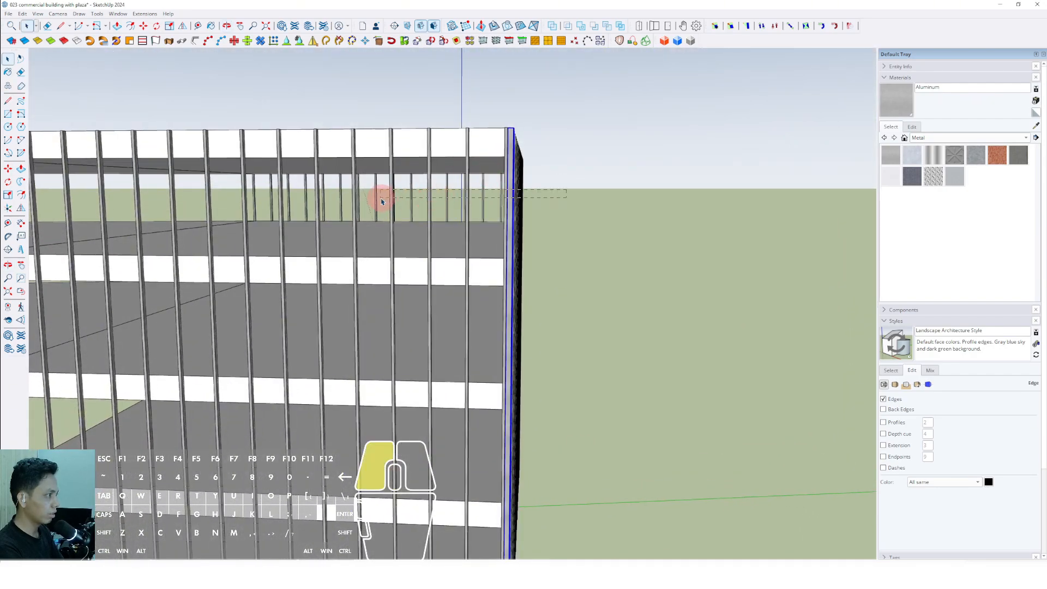
pyautogui.moveTo(382, 202); pyautogui.dragTo(380, 203)
pyautogui.moveTo(507, 234); pyautogui.dragTo(412, 317, button='middle')
pyautogui.keyDown('shift'); pyautogui.click(370, 266); pyautogui.keyUp('shift')
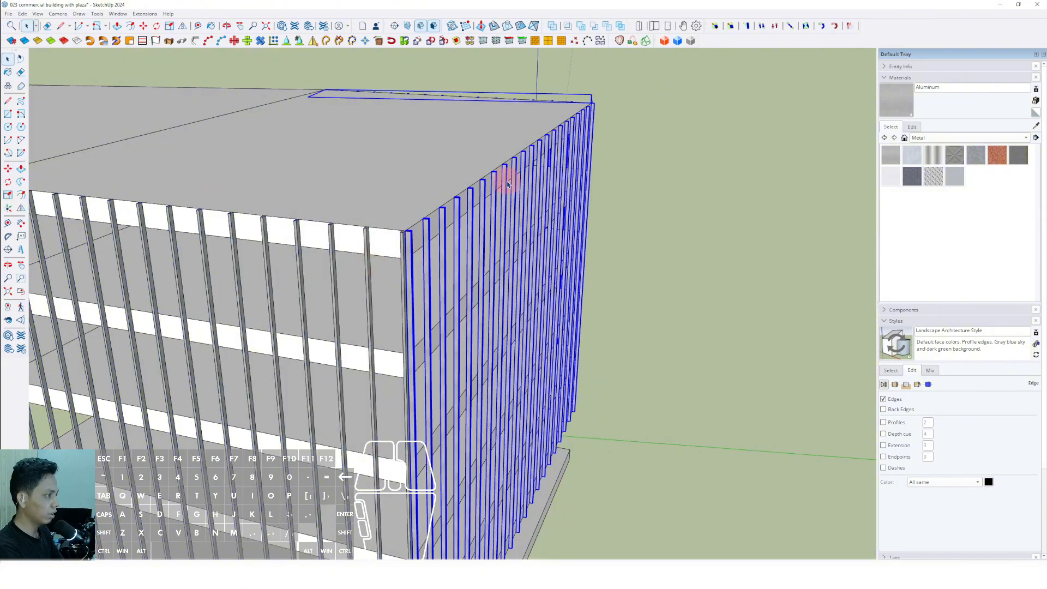
pyautogui.moveTo(556, 162); pyautogui.dragTo(253, 232, button='middle')
pyautogui.keyDown('shift'); pyautogui.click(354, 291); pyautogui.keyUp('shift')
pyautogui.click(280, 313)
# Copy the long-side frame group from its top corner to the matching corner on the tower's opposite side, beneath the connecting floors
pyautogui.moveTo(283, 312); pyautogui.dragTo(381, 392, button='middle')
pyautogui.press('space')
pyautogui.scroll(10, 289, 246)
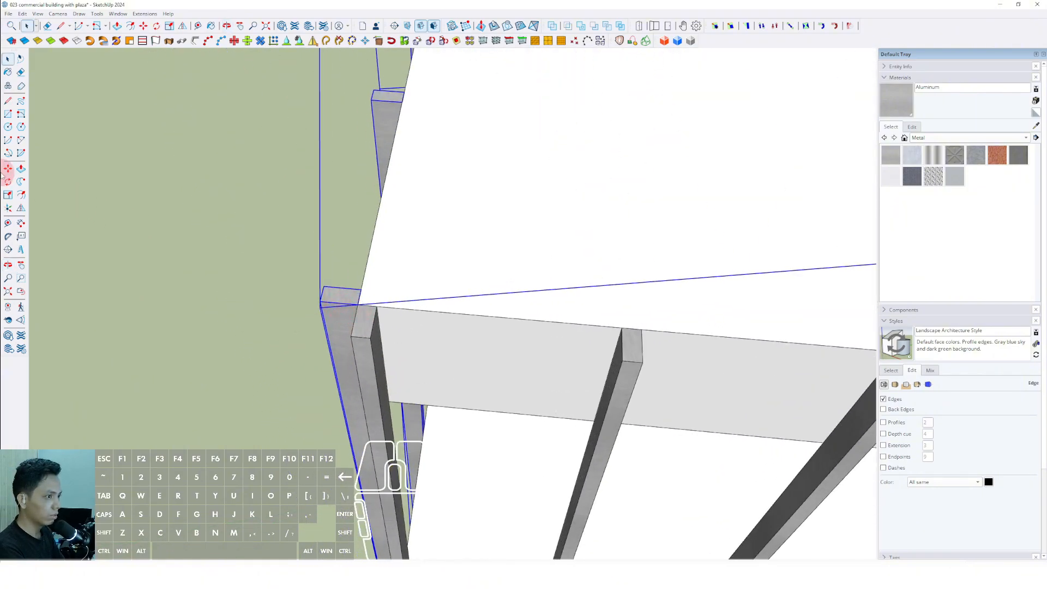
pyautogui.scroll(3, 314, 297)
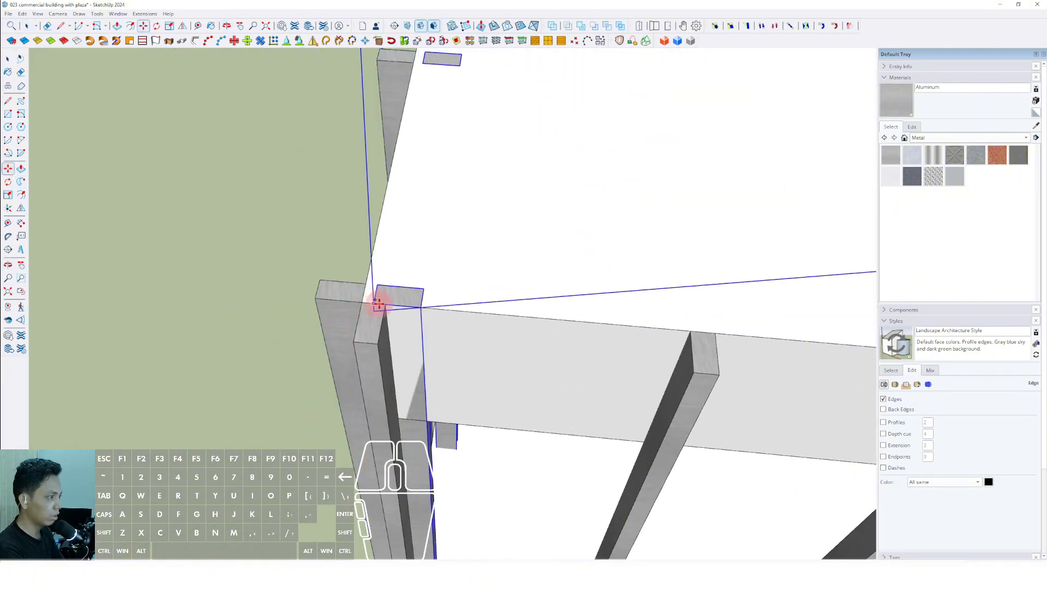
pyautogui.moveTo(378, 304); pyautogui.dragTo(285, 240, button='middle')
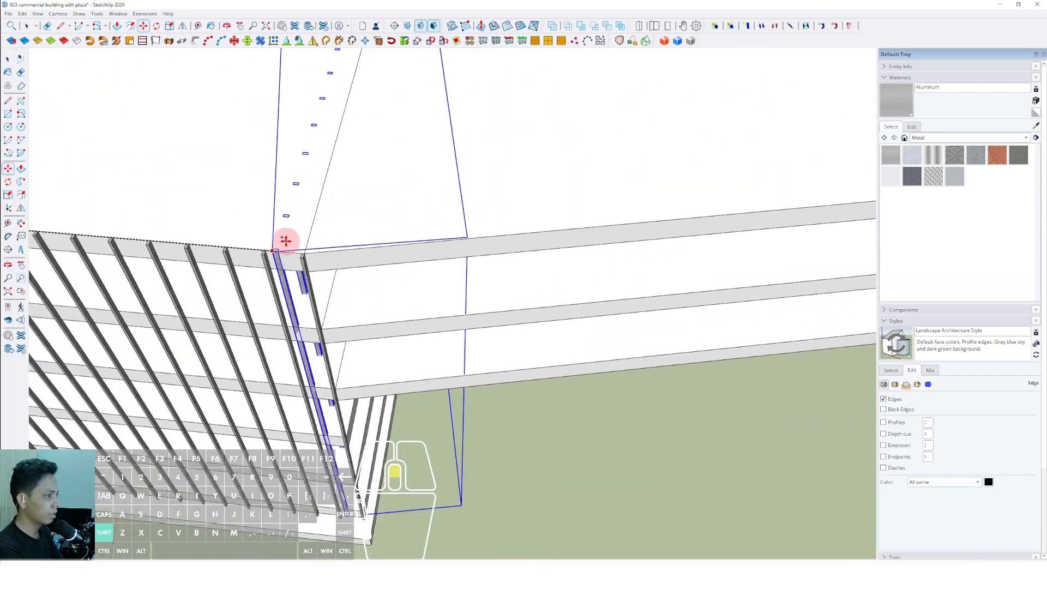
pyautogui.scroll(4, 285, 240)
pyautogui.scroll(-5, 448, 334)
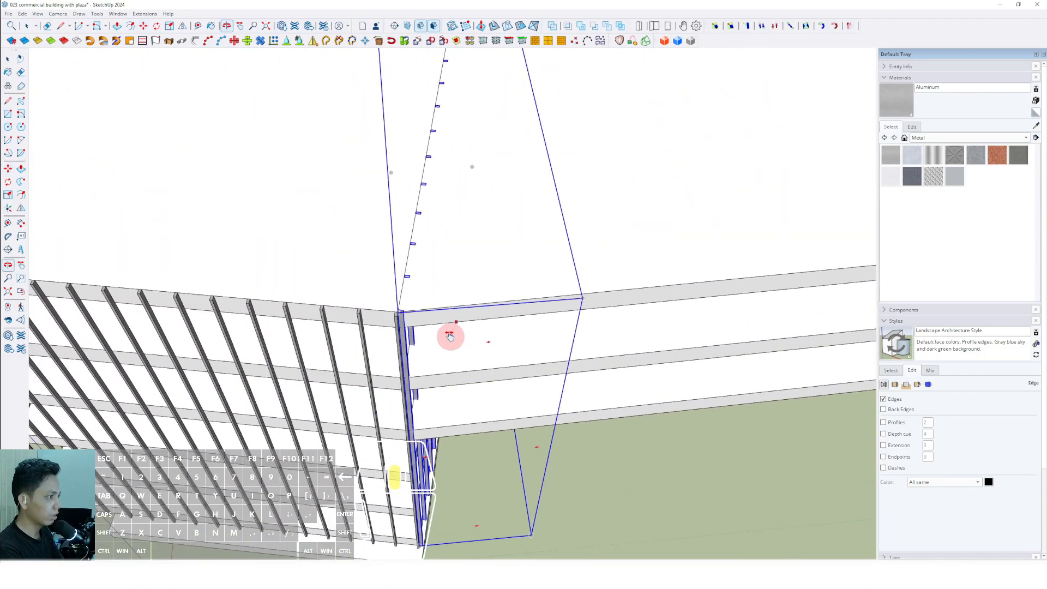
pyautogui.moveTo(449, 335); pyautogui.dragTo(354, 243, button='middle')
pyautogui.scroll(-2, 355, 208)
pyautogui.scroll(8, 354, 243)
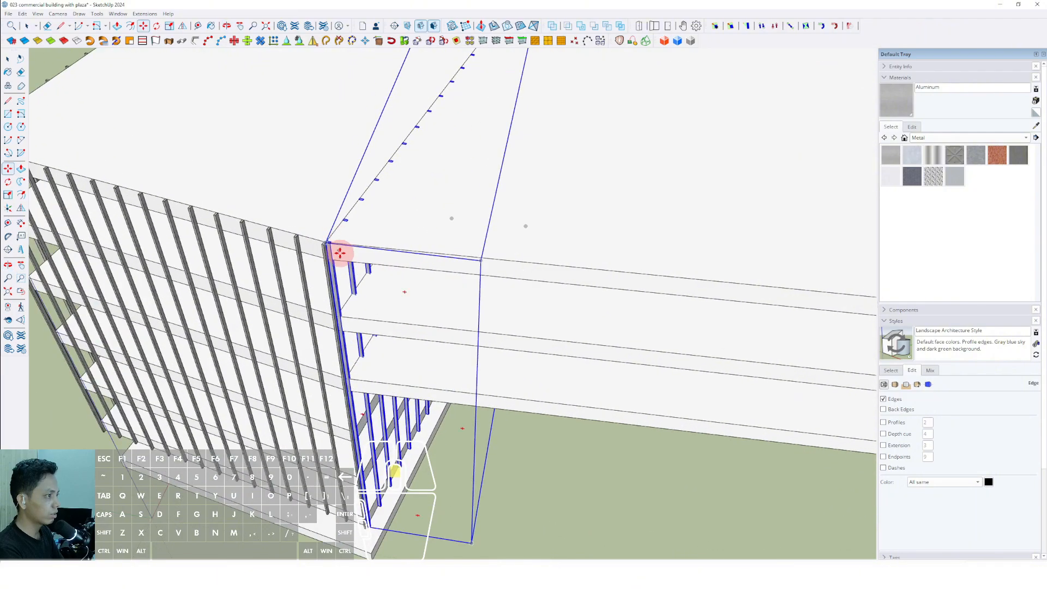
# Open the copied frame group beside the connecting floors, select all its frames and make them unique
pyautogui.press('space')
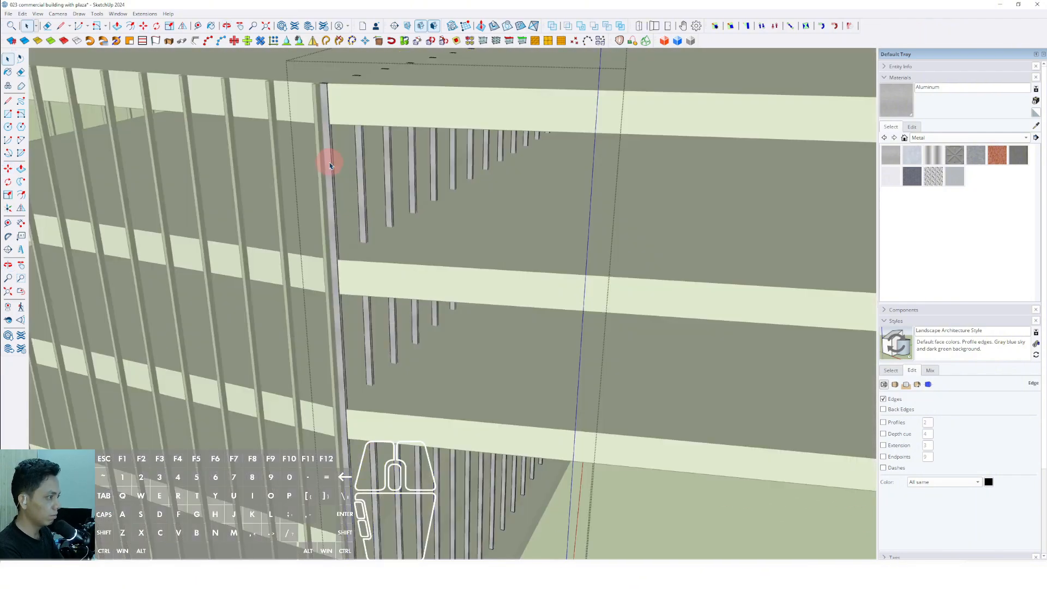
pyautogui.moveTo(330, 165); pyautogui.dragTo(336, 104, button='middle')
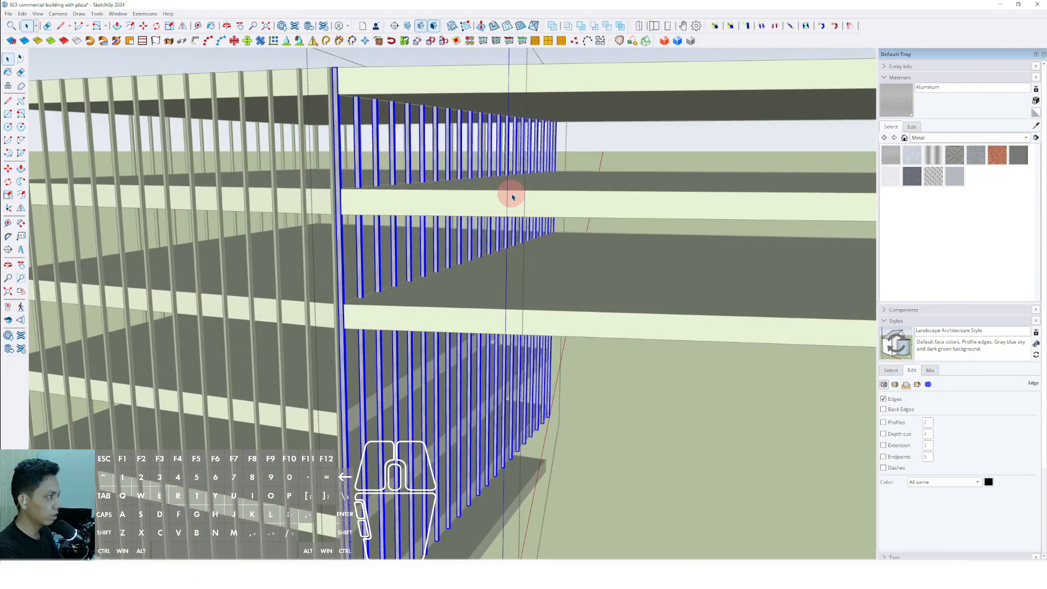
pyautogui.moveTo(571, 191); pyautogui.dragTo(546, 130, button='middle')
pyautogui.moveTo(335, 223); pyautogui.dragTo(460, 234, button='middle')
pyautogui.scroll(3, 354, 162)
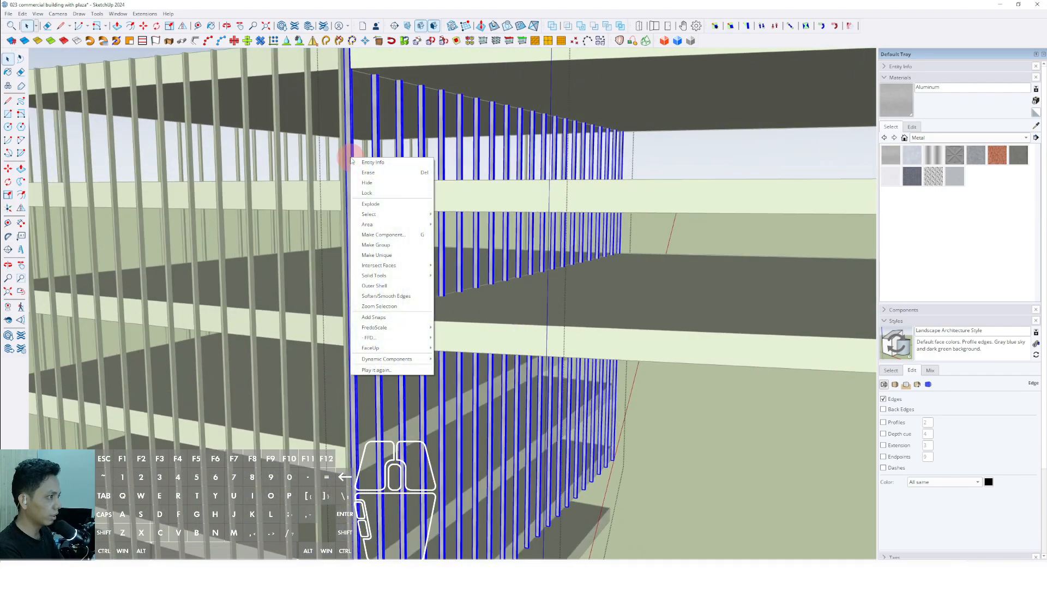
pyautogui.scroll(-4, 352, 216)
pyautogui.scroll(4, 344, 157)
# Edit the unique frame component and lower its top face to the underside of the lowest connecting slab
pyautogui.click(344, 157)
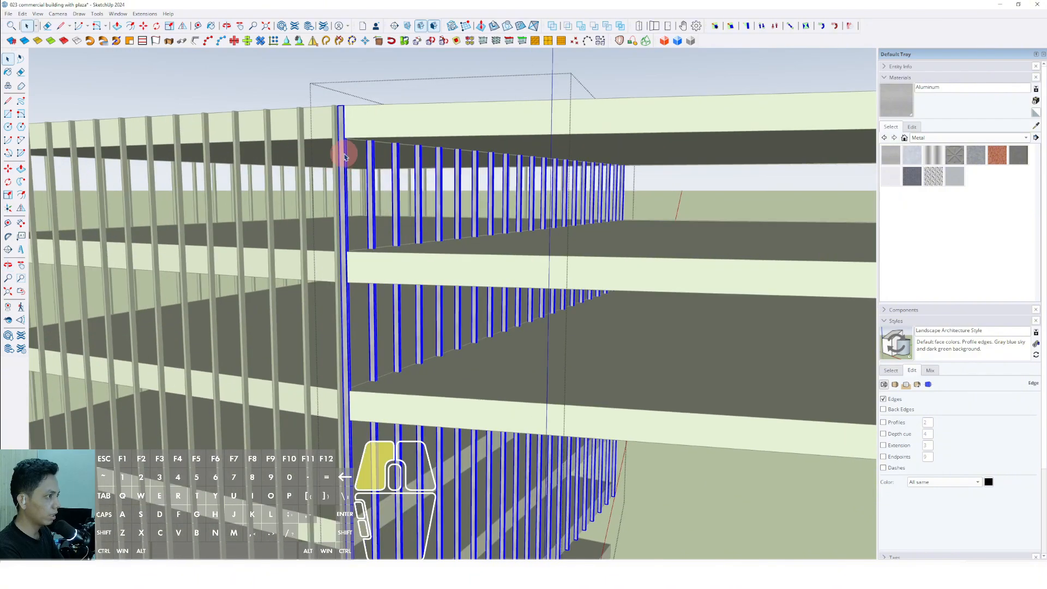
pyautogui.scroll(-3, 342, 157)
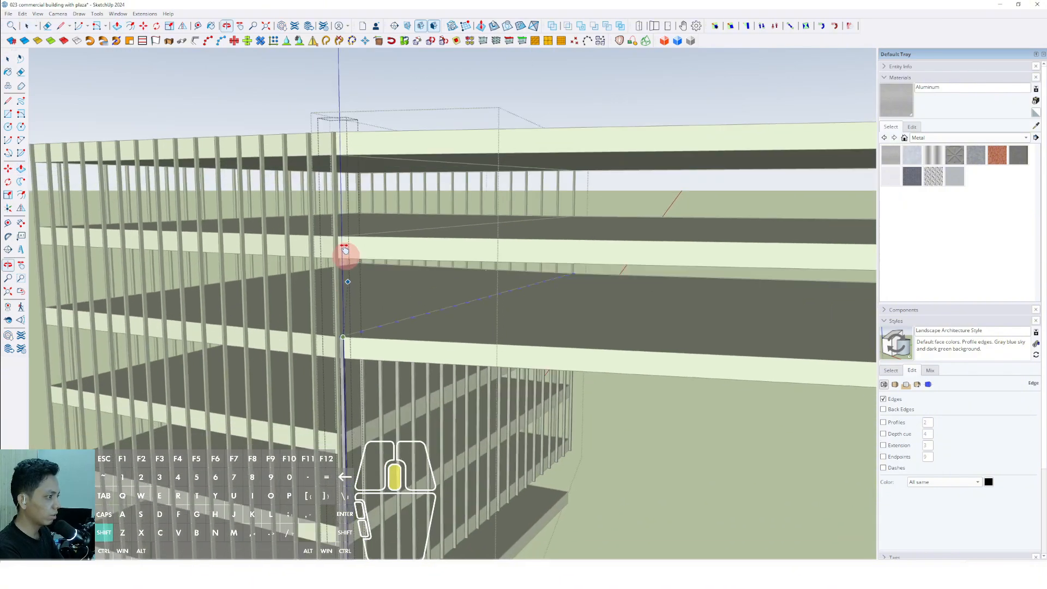
pyautogui.keyDown('shift'); pyautogui.moveTo(345, 252); pyautogui.dragTo(336, 182, button='middle'); pyautogui.keyUp('shift')
pyautogui.press('space')
pyautogui.scroll(-3, 336, 216)
pyautogui.moveTo(334, 220); pyautogui.dragTo(376, 240, button='middle')
pyautogui.click(578, 268)
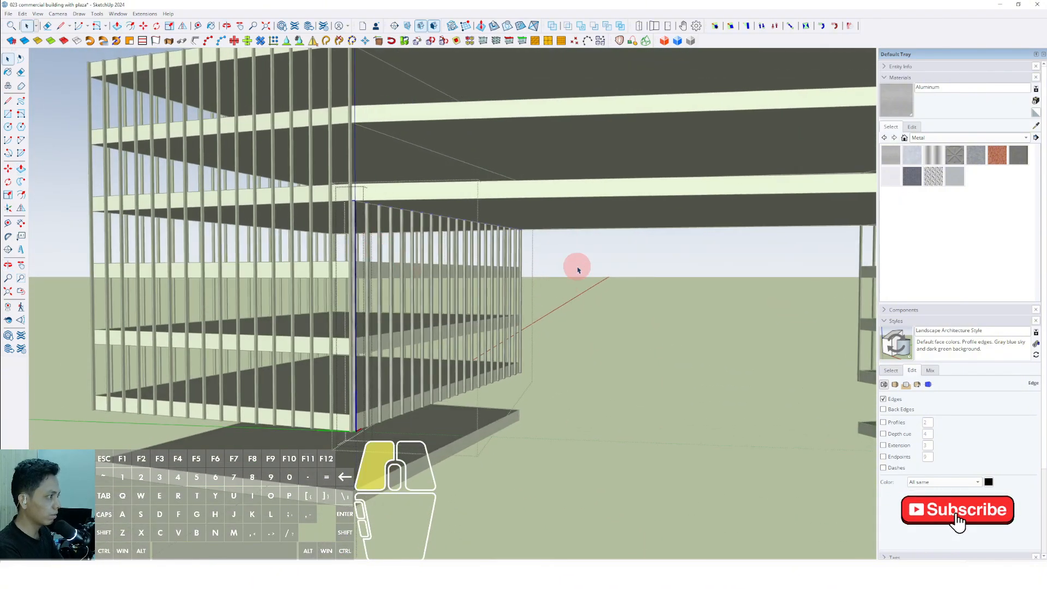
# Close the edited frame component and the frame group that contains it
pyautogui.click(577, 268)
pyautogui.scroll(-3, 361, 285)
pyautogui.scroll(-3, 361, 285)
pyautogui.moveTo(369, 299); pyautogui.dragTo(386, 234, button='middle')
pyautogui.scroll(2, 334, 225)
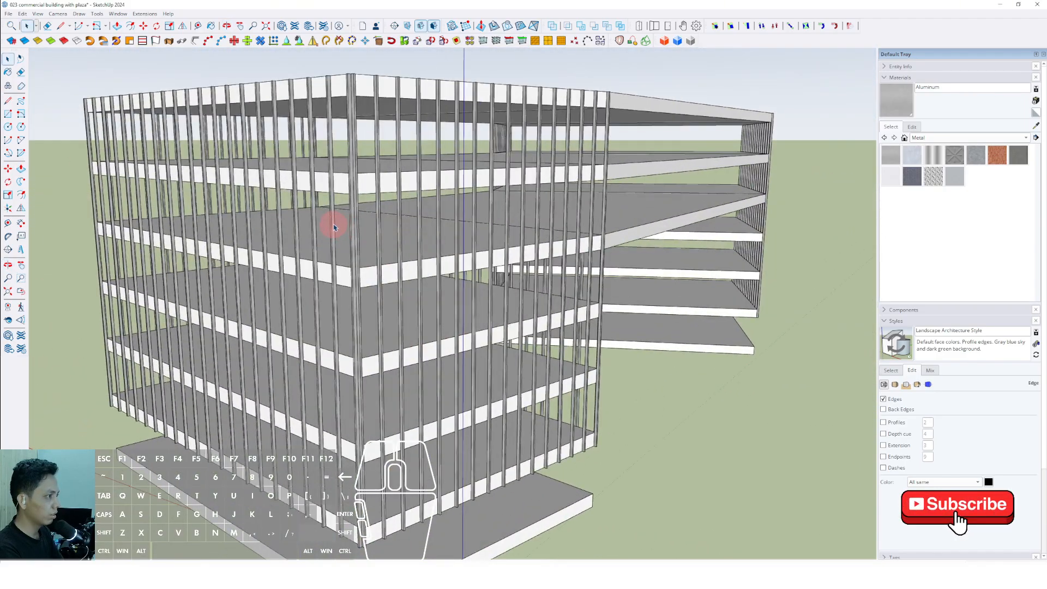
# Copy the outer long-side frame group from its tower's top corner to the matching outer top corner of the other tower
pyautogui.click(334, 224)
pyautogui.scroll(5, 244, 362)
pyautogui.moveTo(244, 362); pyautogui.dragTo(301, 240, button='middle')
pyautogui.scroll(6, 351, 372)
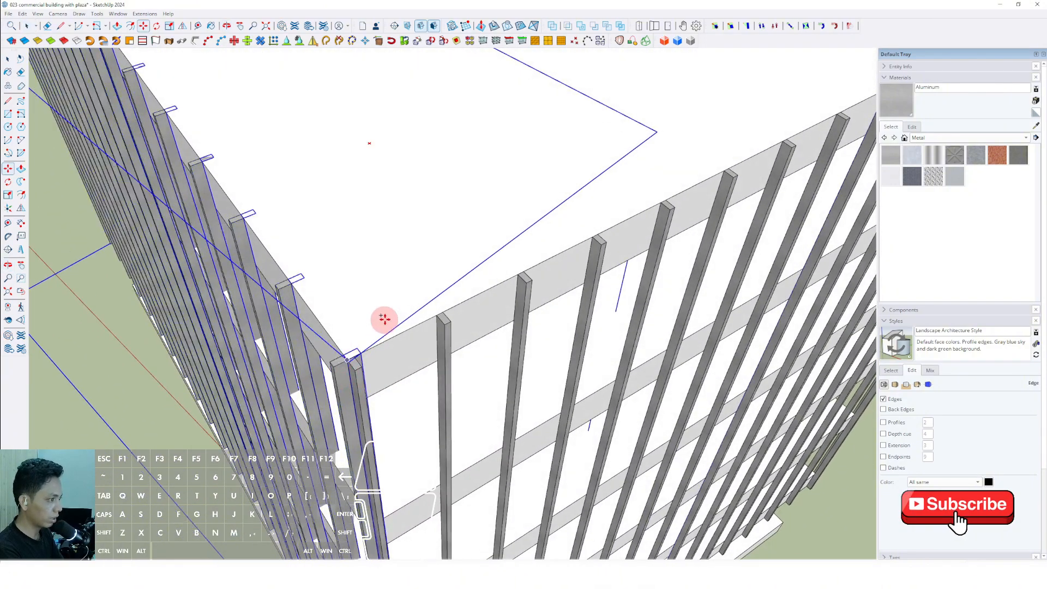
pyautogui.press('space')
pyautogui.scroll(2, 332, 370)
pyautogui.keyDown('shift'); pyautogui.moveTo(332, 370); pyautogui.dragTo(385, 365, button='middle'); pyautogui.keyUp('shift')
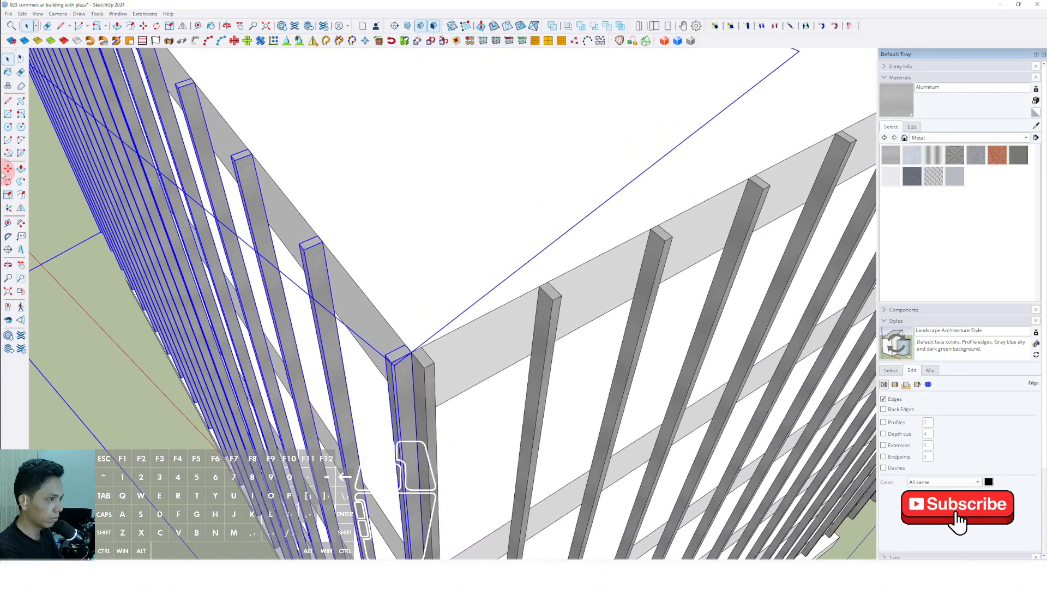
pyautogui.scroll(3, 385, 352)
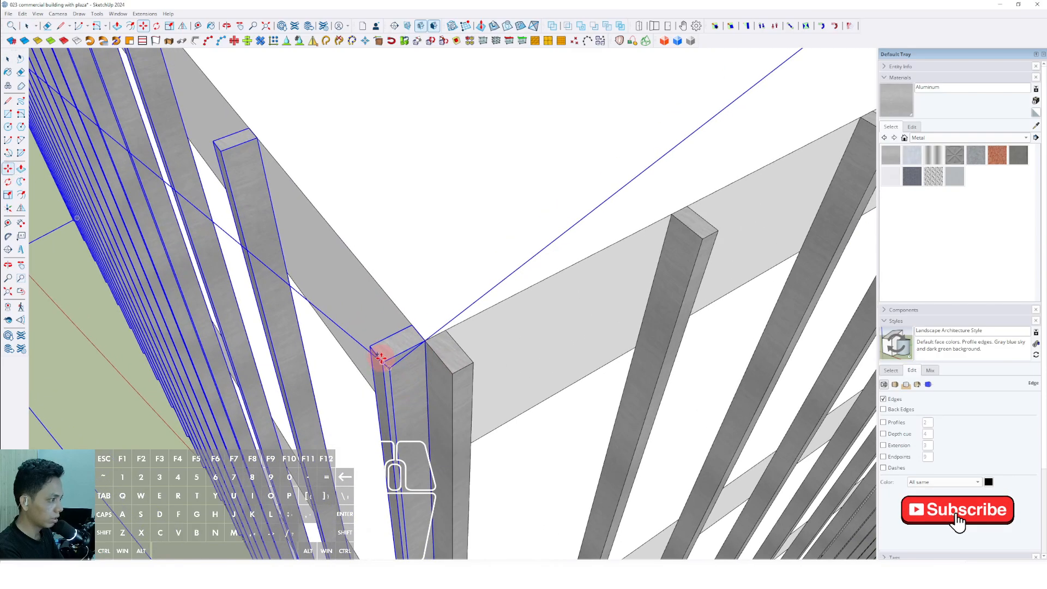
pyautogui.scroll(-10, 454, 295)
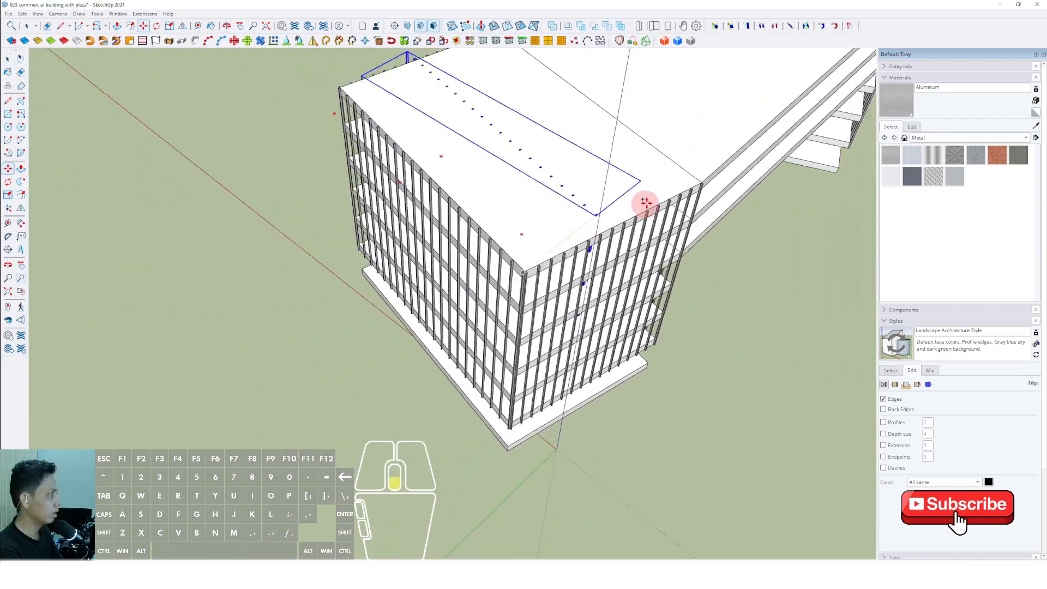
pyautogui.moveTo(350, 450); pyautogui.dragTo(381, 330, button='middle')
pyautogui.scroll(6, 449, 367)
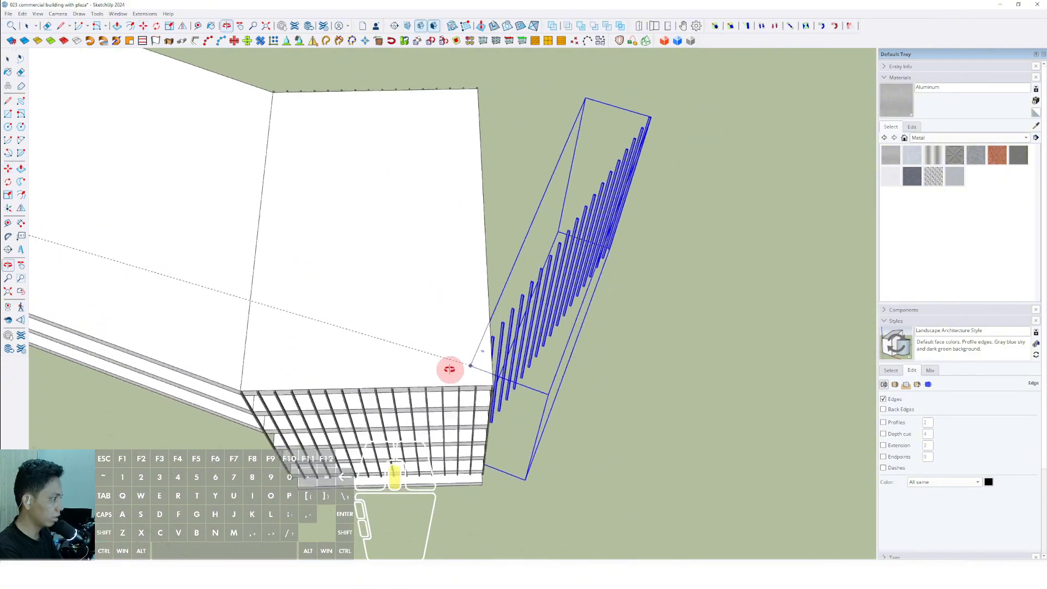
pyautogui.scroll(4, 502, 390)
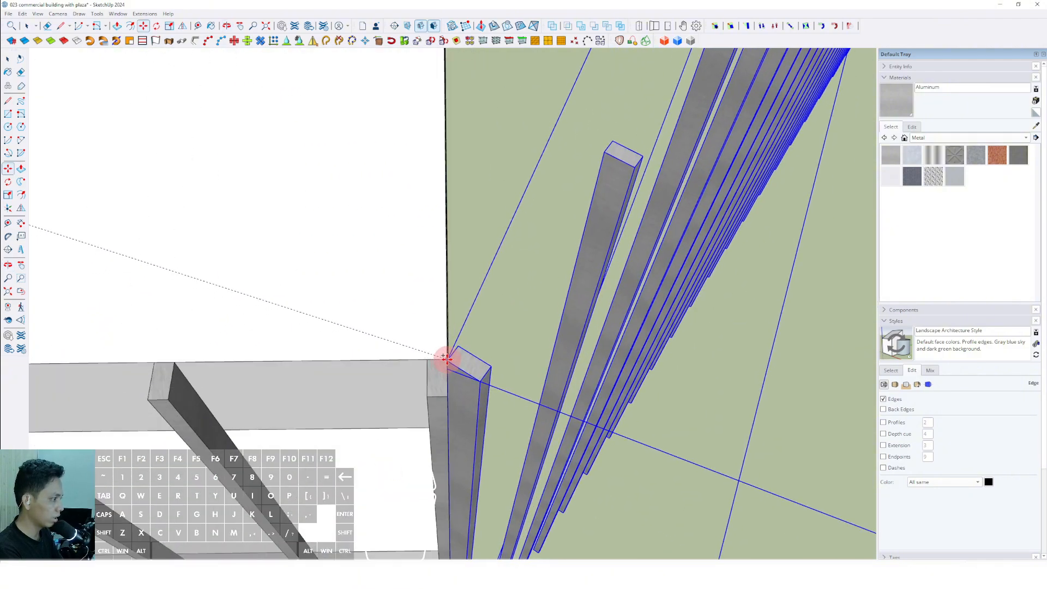
# Rotate and move the copied long-side frame group at the top corner so it lies flush against the second tower's outer long side
pyautogui.press('space')
pyautogui.moveTo(445, 358); pyautogui.dragTo(369, 340, button='middle')
pyautogui.click(454, 349)
pyautogui.click(449, 337)
pyautogui.press('space')
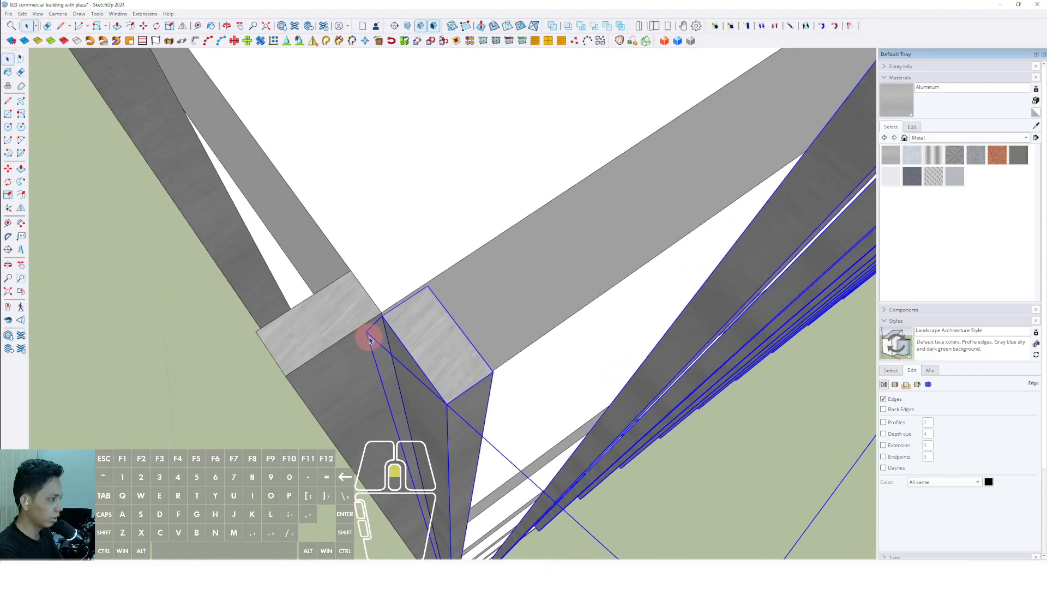
pyautogui.scroll(5, 369, 339)
pyautogui.press('m')
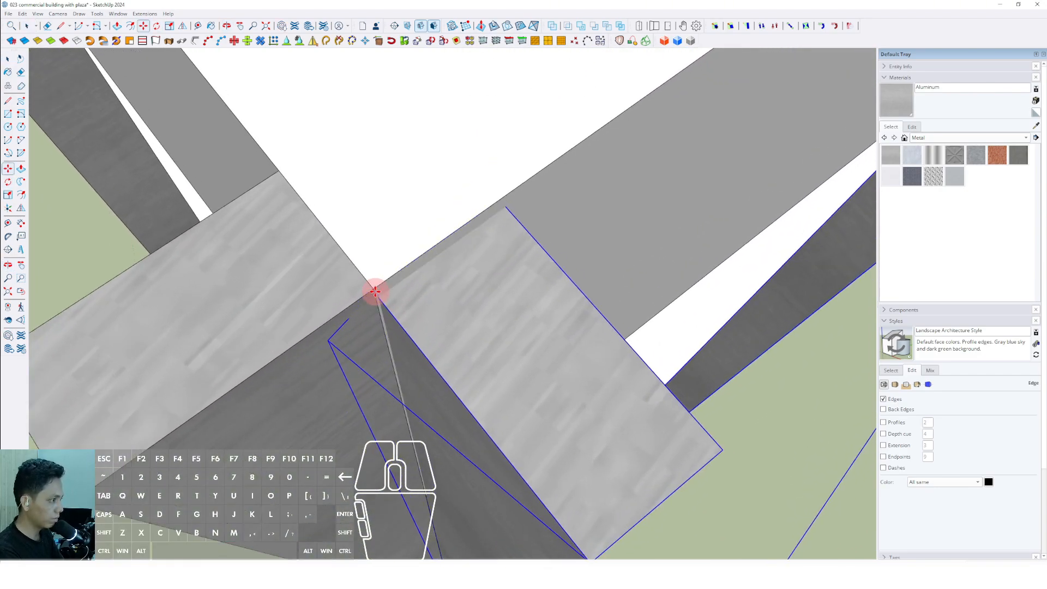
pyautogui.moveTo(375, 290); pyautogui.dragTo(657, 238, button='middle')
pyautogui.moveTo(452, 291); pyautogui.dragTo(432, 304, button='middle')
pyautogui.press('m')
pyautogui.press('space')
pyautogui.scroll(-8, 474, 315)
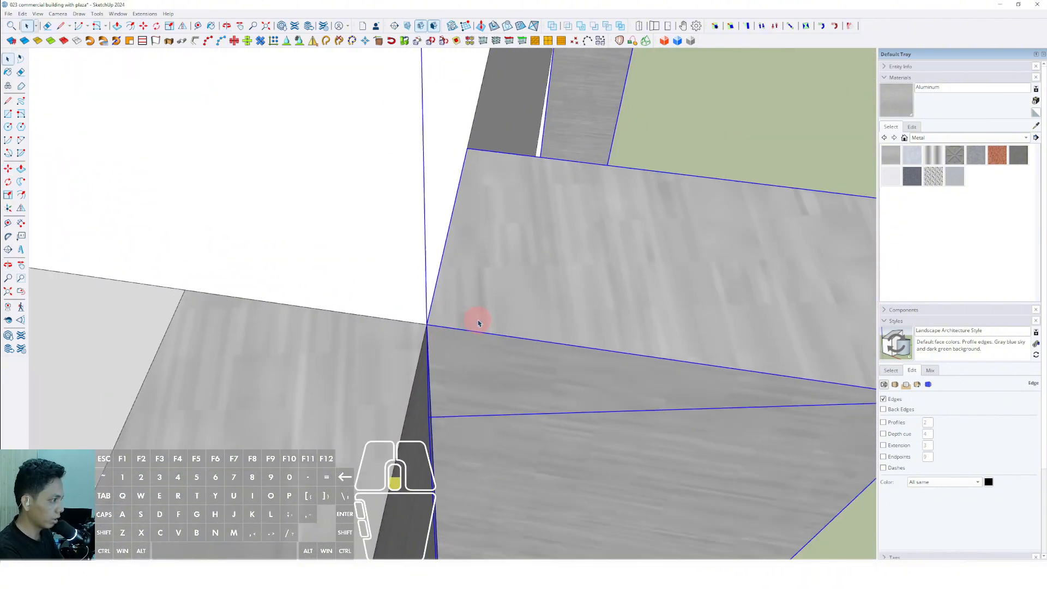
pyautogui.scroll(-10, 478, 362)
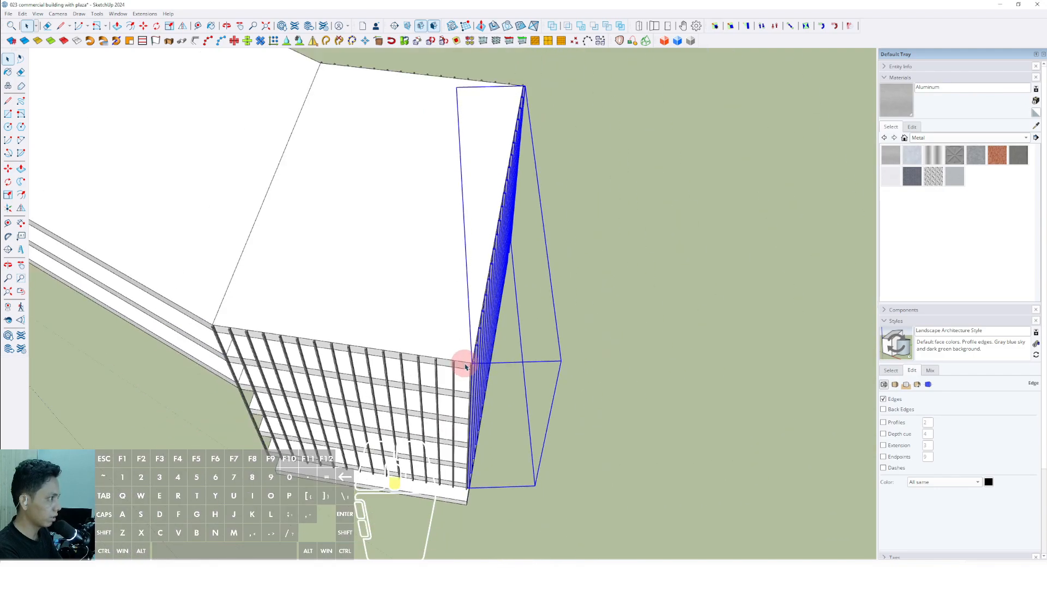
# Copy the shortened frame group beneath the connecting floors from its bottom corner to the matching inner corner of the other tower
pyautogui.scroll(6, 245, 343)
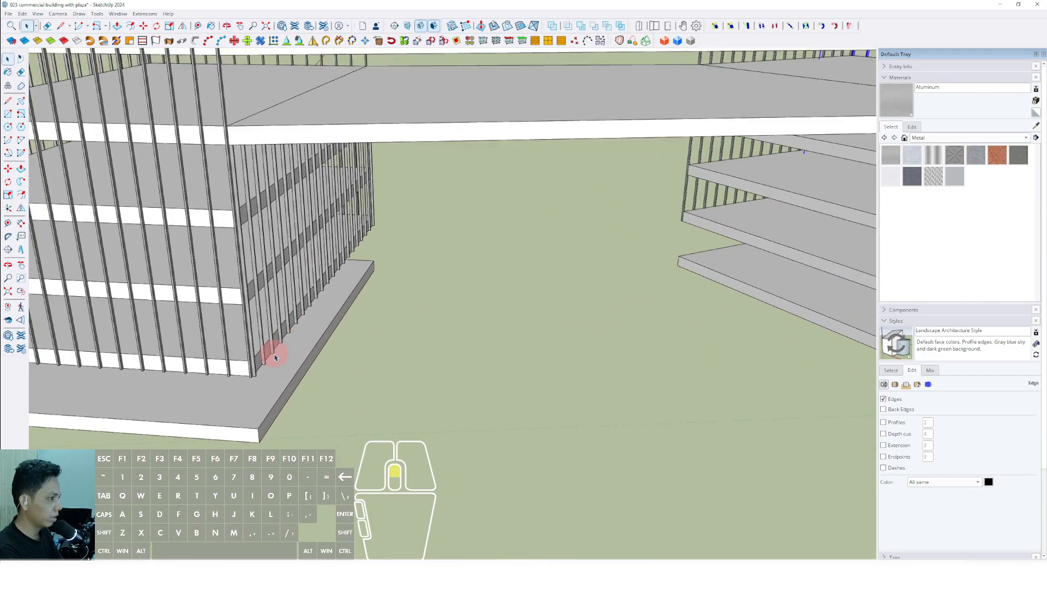
pyautogui.click(249, 374)
pyautogui.scroll(3, 248, 379)
pyautogui.scroll(2, 251, 383)
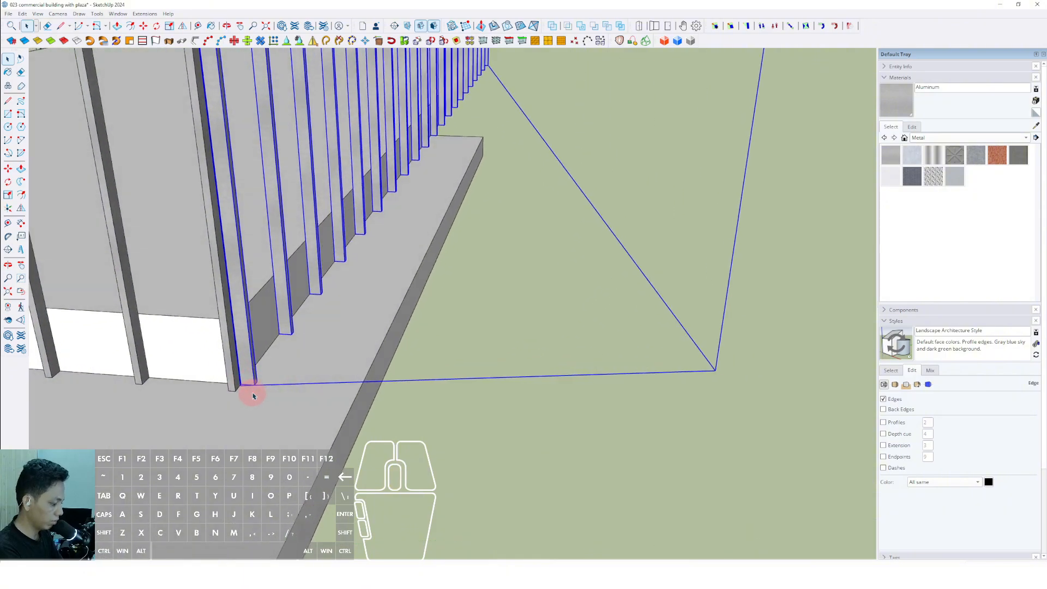
pyautogui.scroll(2, 257, 388)
pyautogui.click(253, 383)
pyautogui.scroll(-10, 253, 383)
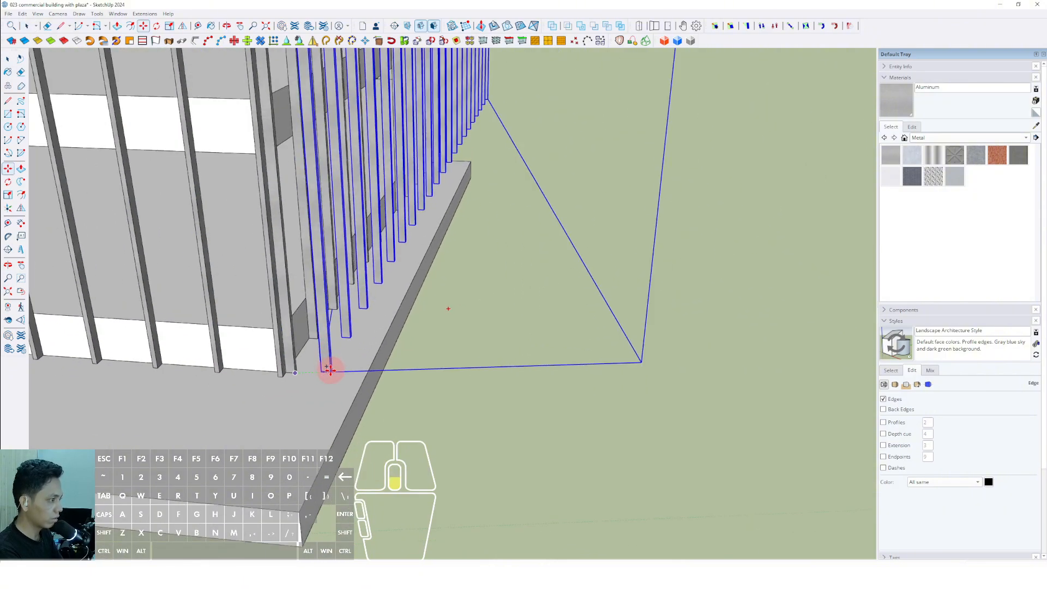
pyautogui.scroll(10, 599, 301)
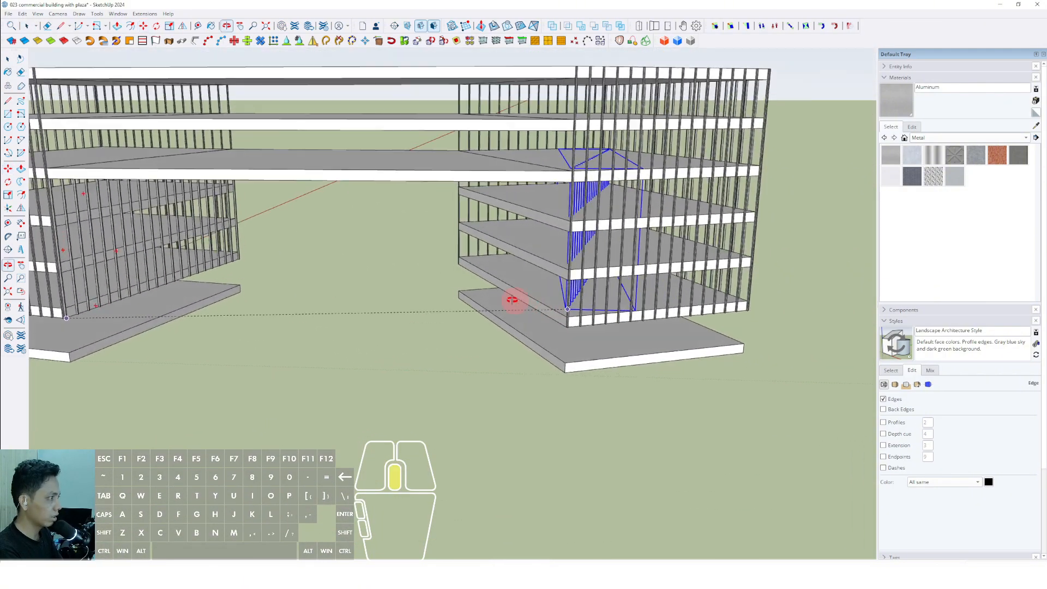
pyautogui.scroll(5, 592, 347)
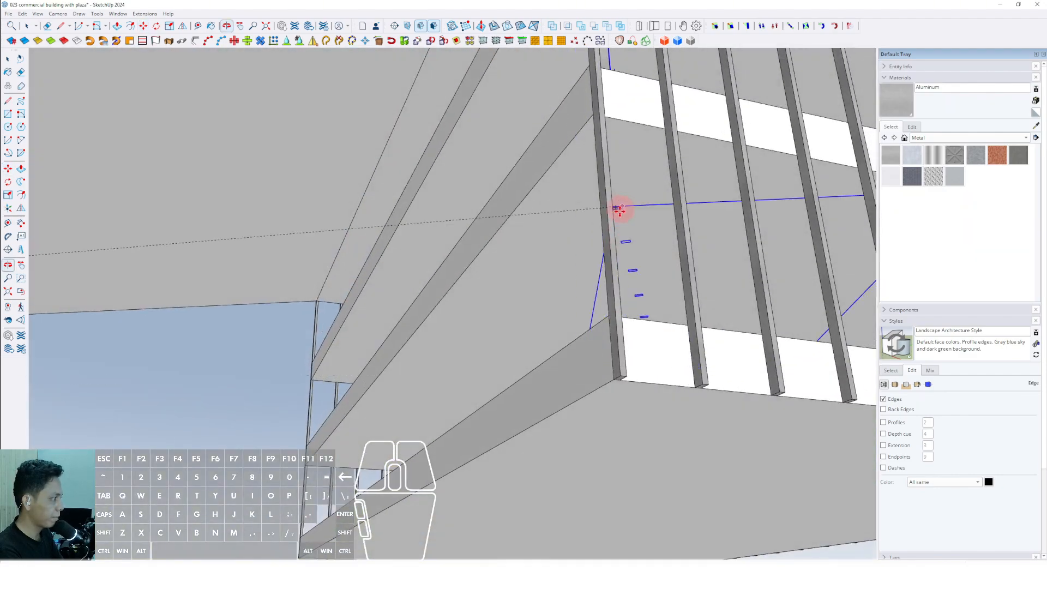
pyautogui.click(615, 383)
# Rotate the copied shortened frame group about its bottom corner to align it with the second tower's inner long side
pyautogui.scroll(8, 615, 383)
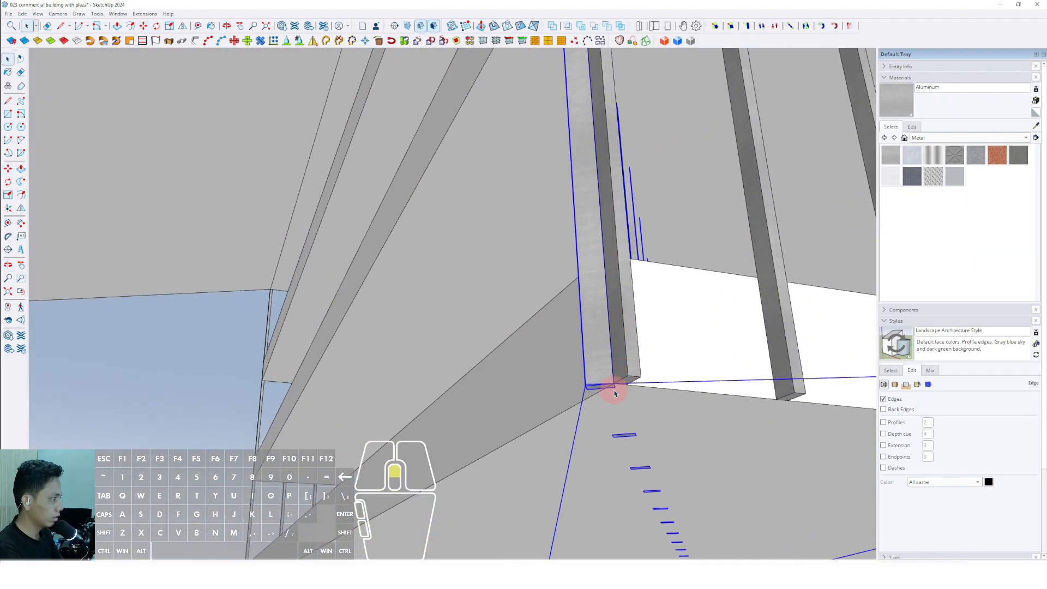
pyautogui.press('q')
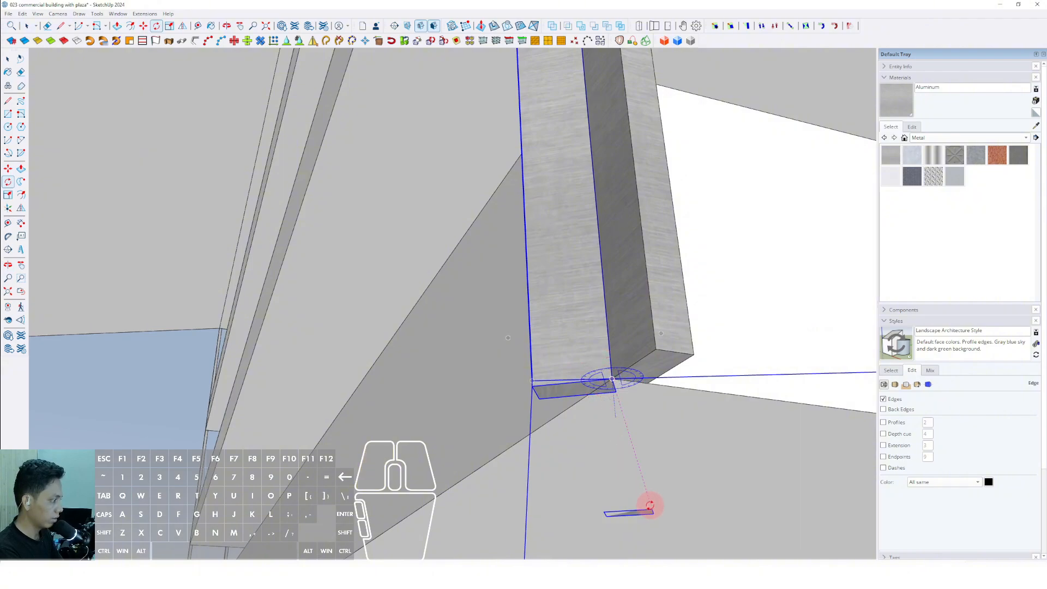
pyautogui.press('space')
pyautogui.scroll(-10, 526, 386)
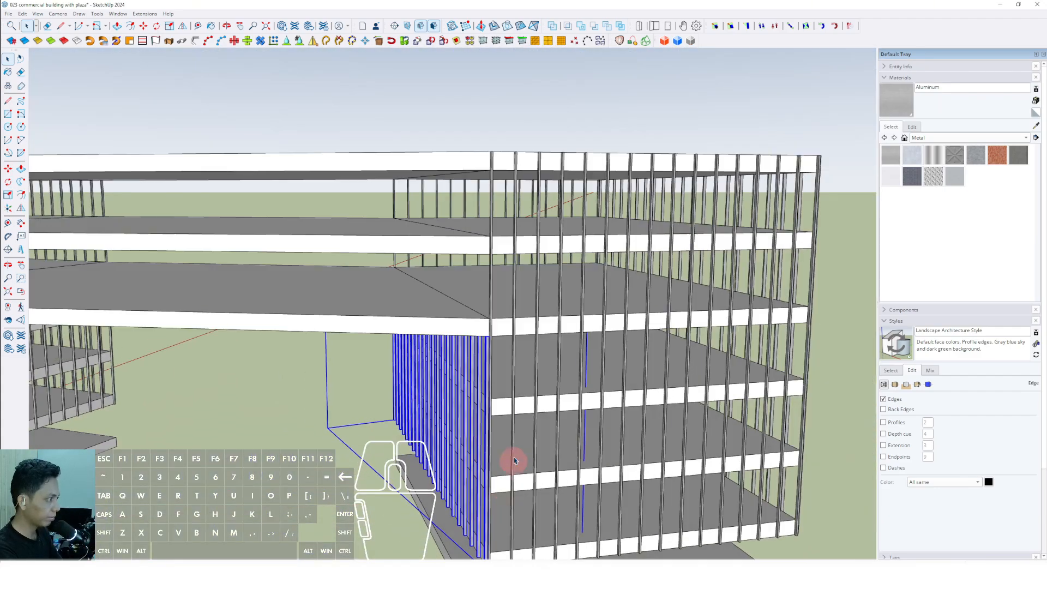
pyautogui.scroll(-5, 514, 459)
pyautogui.moveTo(514, 460); pyautogui.dragTo(542, 344, button='middle')
pyautogui.scroll(3, 589, 372)
pyautogui.moveTo(589, 372); pyautogui.dragTo(488, 414, button='middle')
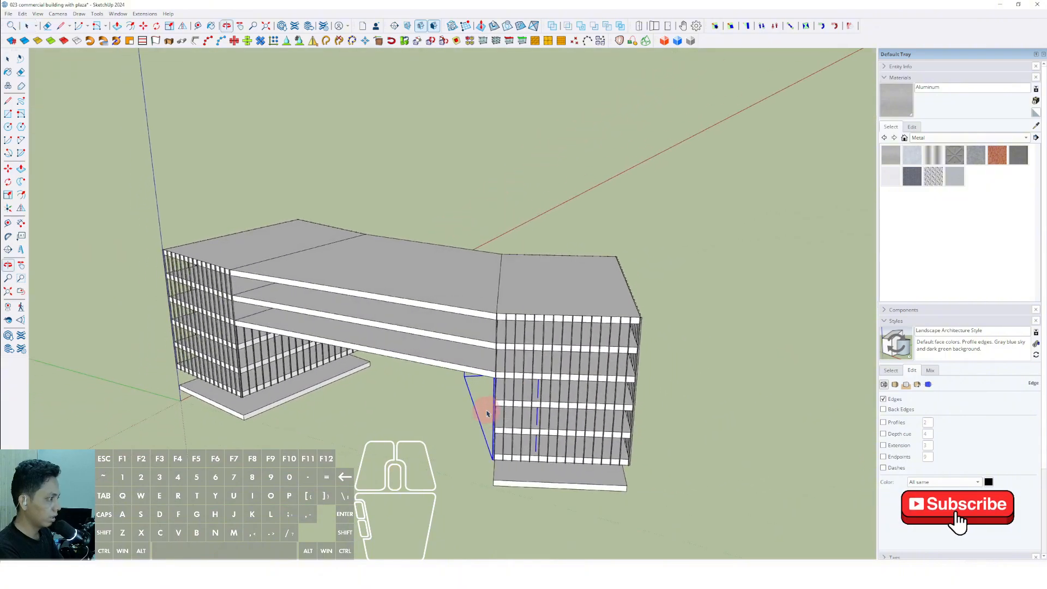
# Draw a rotated rectangle at the connecting floors' corner beside the tower, from the roof edge down to the underside of the lowest connecting slab
pyautogui.scroll(3, 294, 302)
pyautogui.keyDown('shift'); pyautogui.moveTo(294, 302); pyautogui.dragTo(356, 394, button='middle'); pyautogui.keyUp('shift')
pyautogui.scroll(3, 408, 340)
pyautogui.scroll(3, 408, 340)
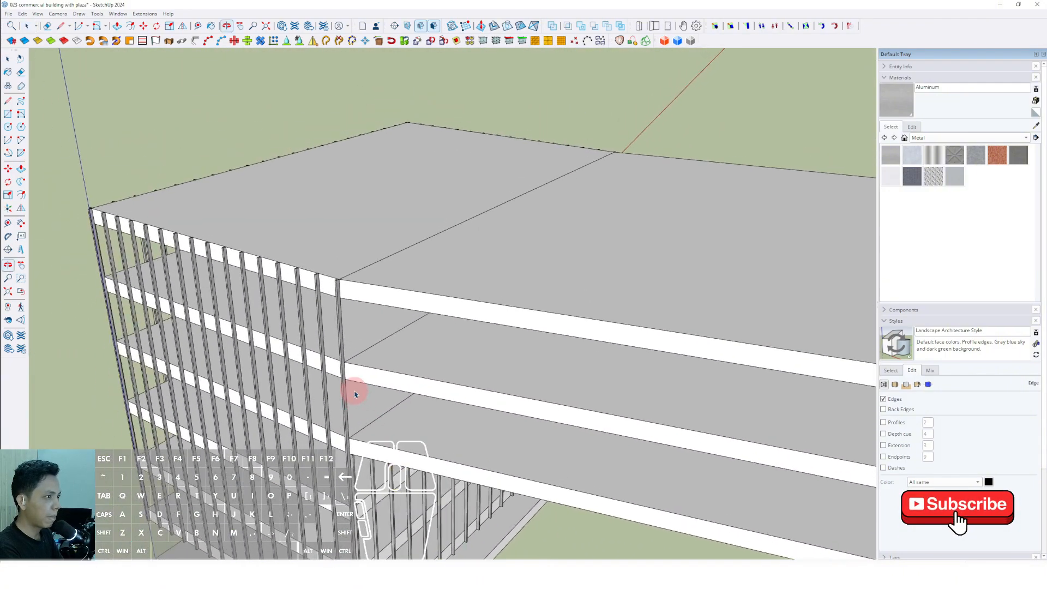
pyautogui.click(20, 115)
pyautogui.scroll(5, 327, 277)
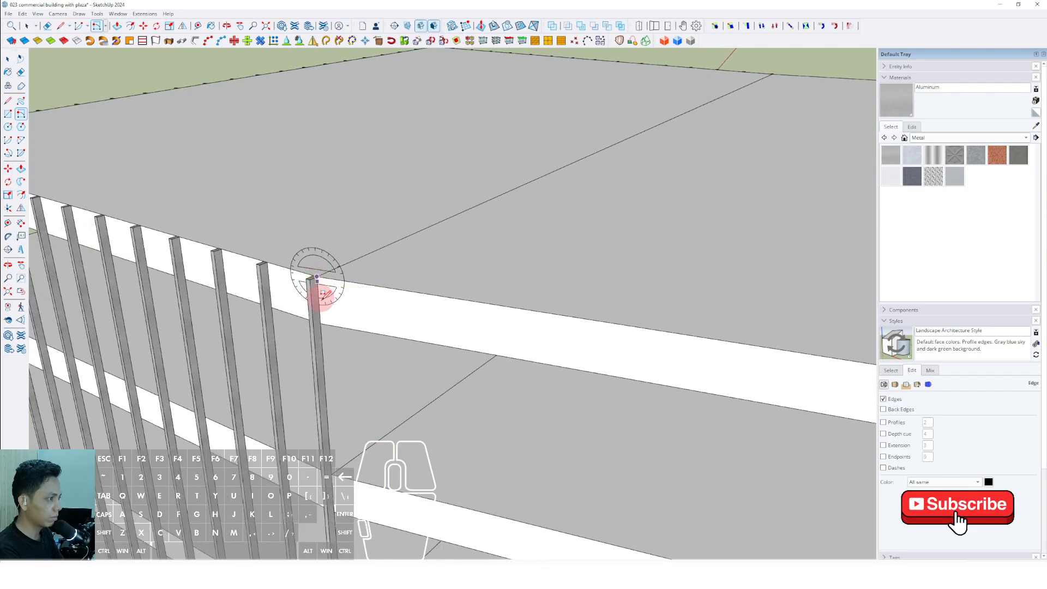
pyautogui.scroll(-2, 322, 298)
pyautogui.keyDown('shift'); pyautogui.moveTo(334, 395); pyautogui.dragTo(313, 201, button='middle'); pyautogui.keyUp('shift')
pyautogui.scroll(4, 326, 437)
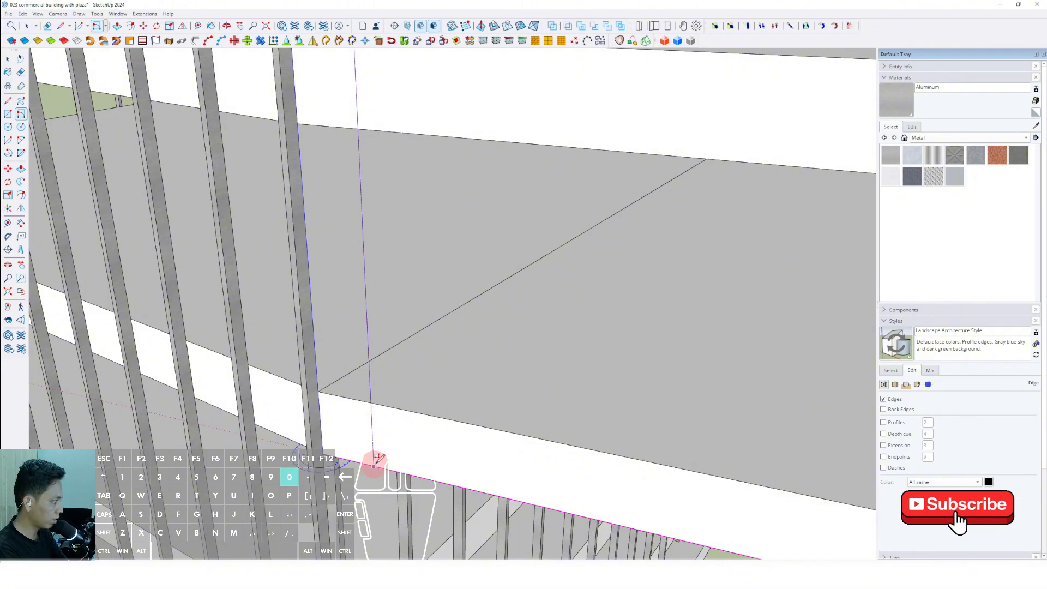
# Extrude the narrow rectangle into a solid vertical frame and paint it with the Aluminum material
pyautogui.press('v')
pyautogui.scroll(5, 321, 376)
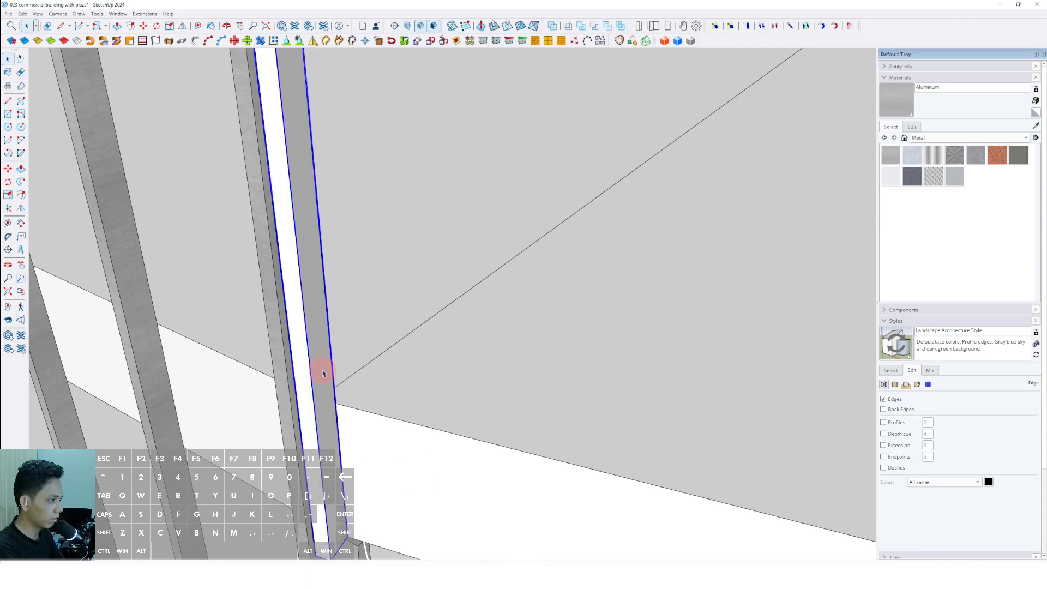
pyautogui.click(377, 438)
pyautogui.click(525, 392)
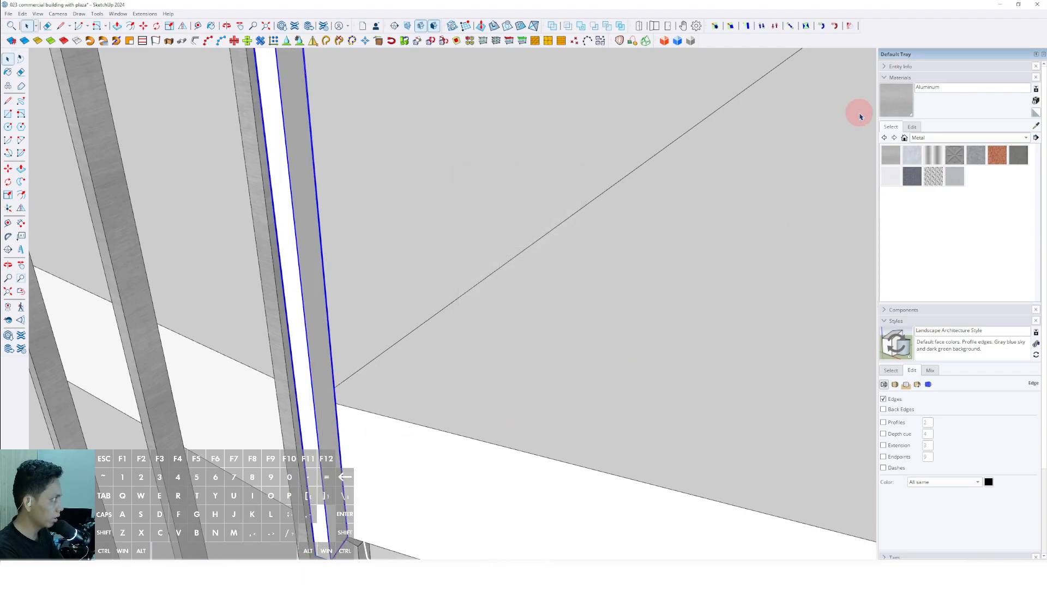
pyautogui.scroll(-6, 355, 411)
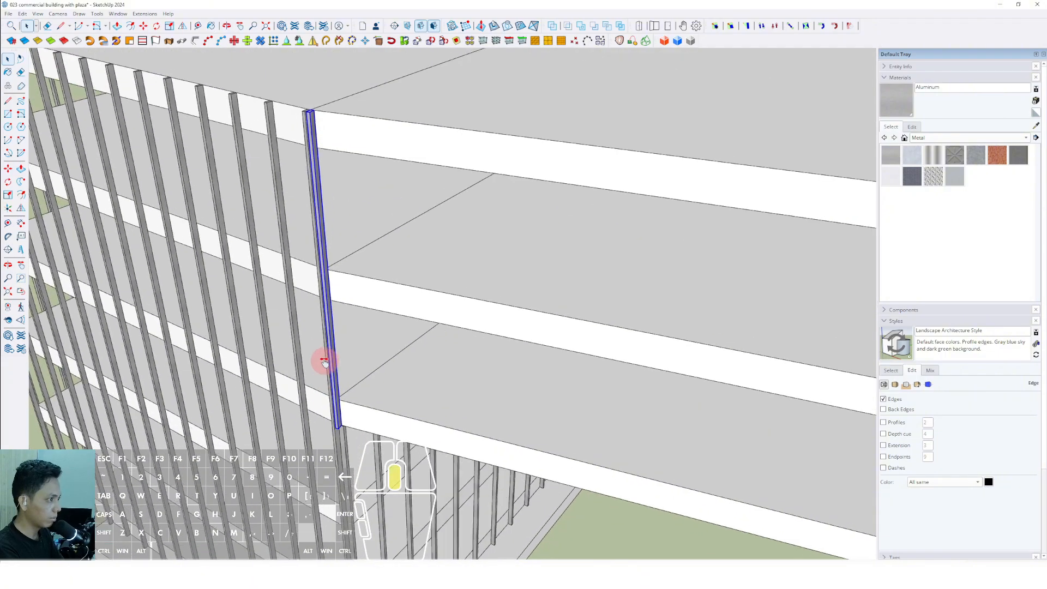
# Copy the vertical frame along the connecting floors' front edge to the other tower's corner and fill the span with evenly spaced copies
pyautogui.scroll(4, 309, 115)
pyautogui.moveTo(309, 126); pyautogui.dragTo(299, 300, button='middle')
pyautogui.scroll(7, 300, 299)
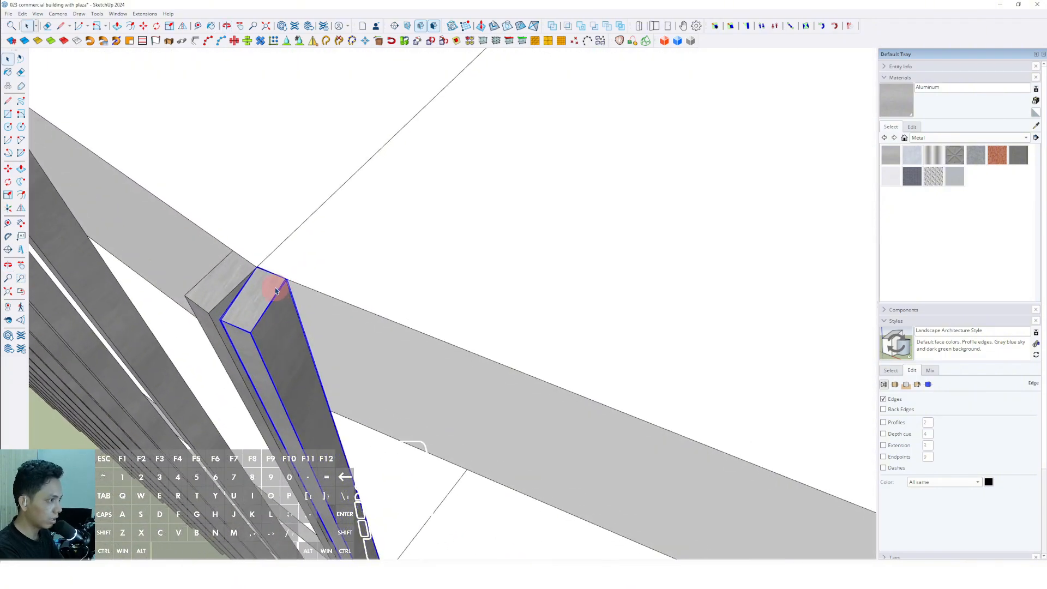
pyautogui.press('m')
pyautogui.keyDown('shift'); pyautogui.moveTo(336, 294); pyautogui.dragTo(431, 339); pyautogui.keyUp('shift')
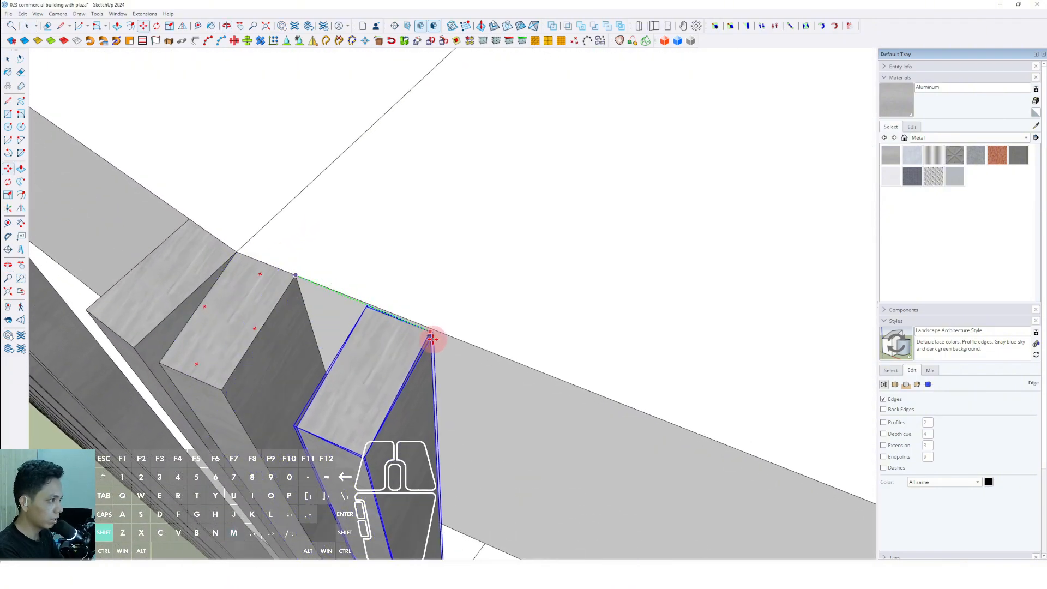
pyautogui.keyDown('shift'); pyautogui.scroll(-10, 474, 347); pyautogui.keyUp('shift')
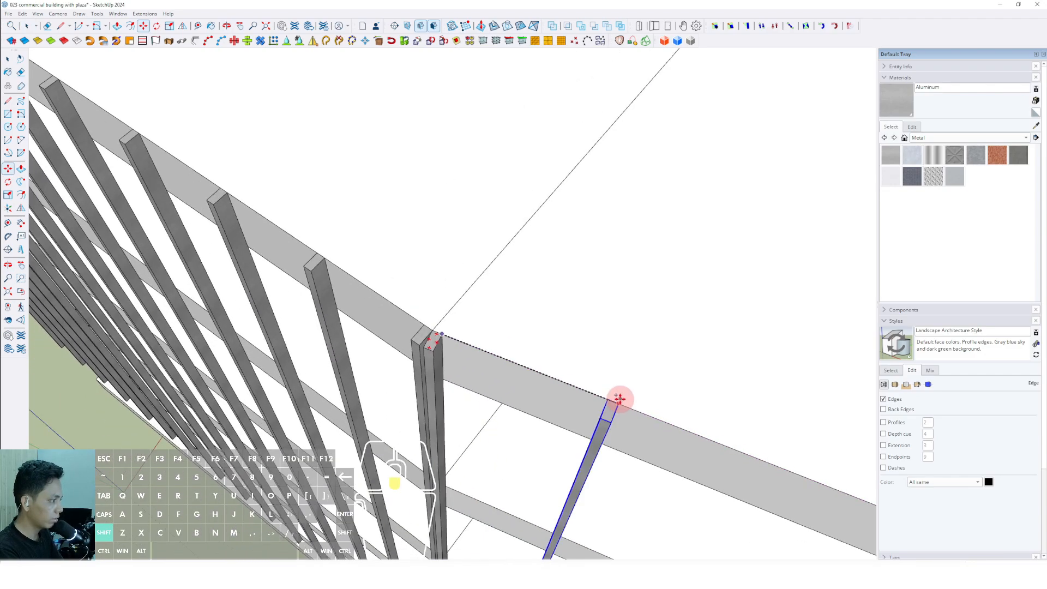
pyautogui.keyDown('shift'); pyautogui.moveTo(504, 366); pyautogui.dragTo(158, 243, button='middle'); pyautogui.keyUp('shift')
pyautogui.keyDown('shift'); pyautogui.scroll(-3, 159, 244); pyautogui.keyUp('shift')
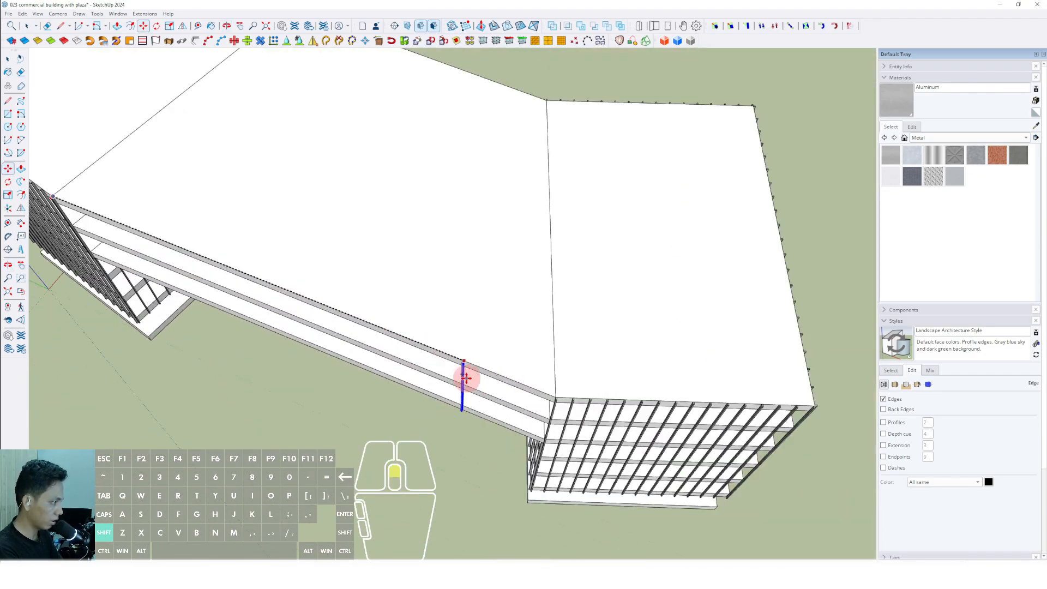
pyautogui.keyDown('shift'); pyautogui.scroll(7, 543, 394); pyautogui.keyUp('shift')
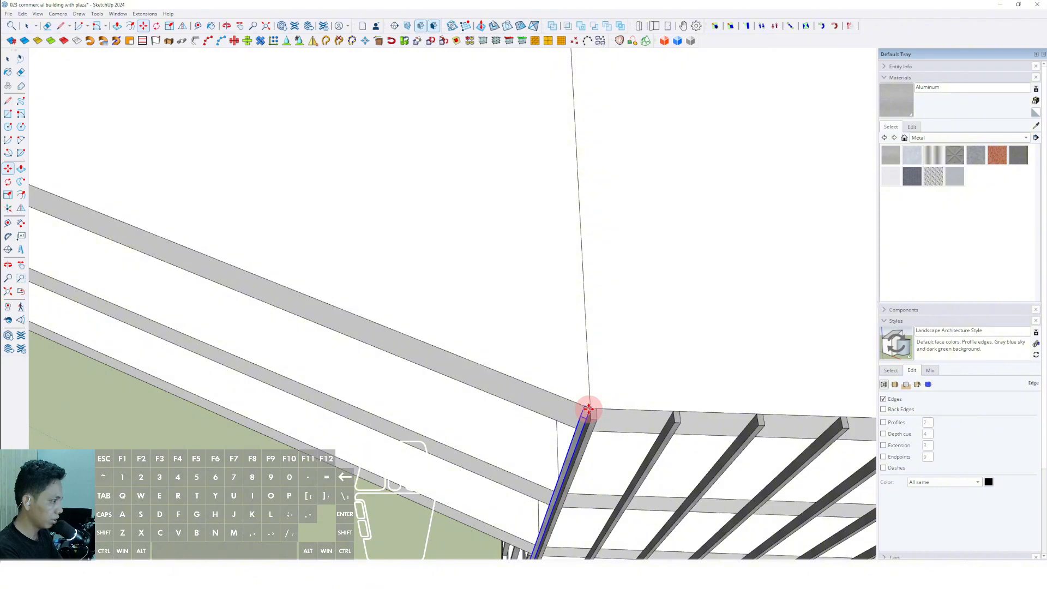
pyautogui.scroll(-5, 595, 406)
pyautogui.moveTo(556, 402); pyautogui.dragTo(652, 433, button='middle')
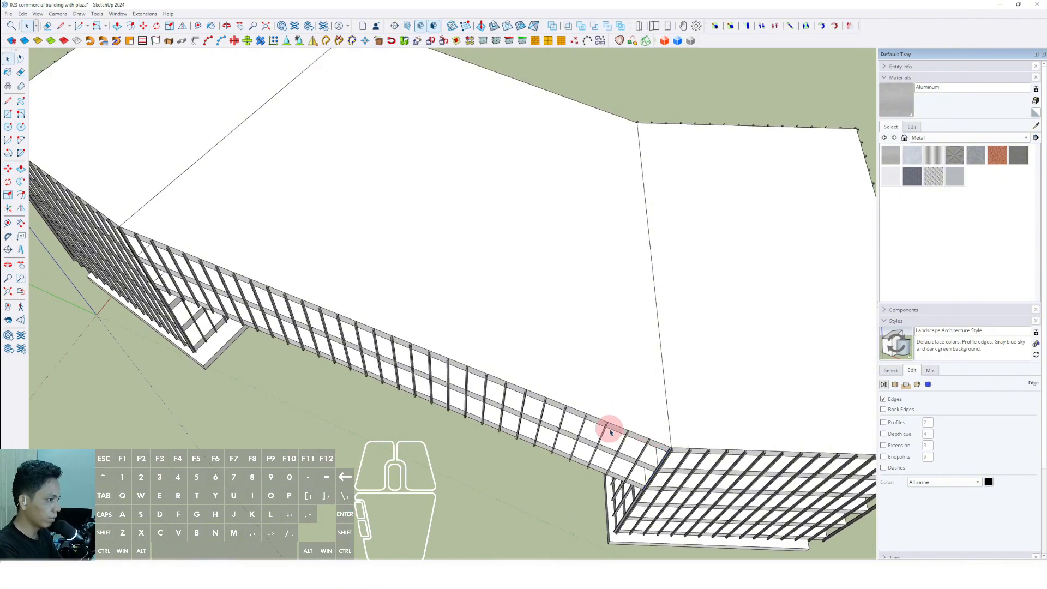
# Select all the vertical frames along the connecting floors' front edge and combine them into one group
pyautogui.scroll(-10, 610, 433)
pyautogui.moveTo(584, 98); pyautogui.dragTo(401, 257, button='middle')
pyautogui.scroll(5, 402, 351)
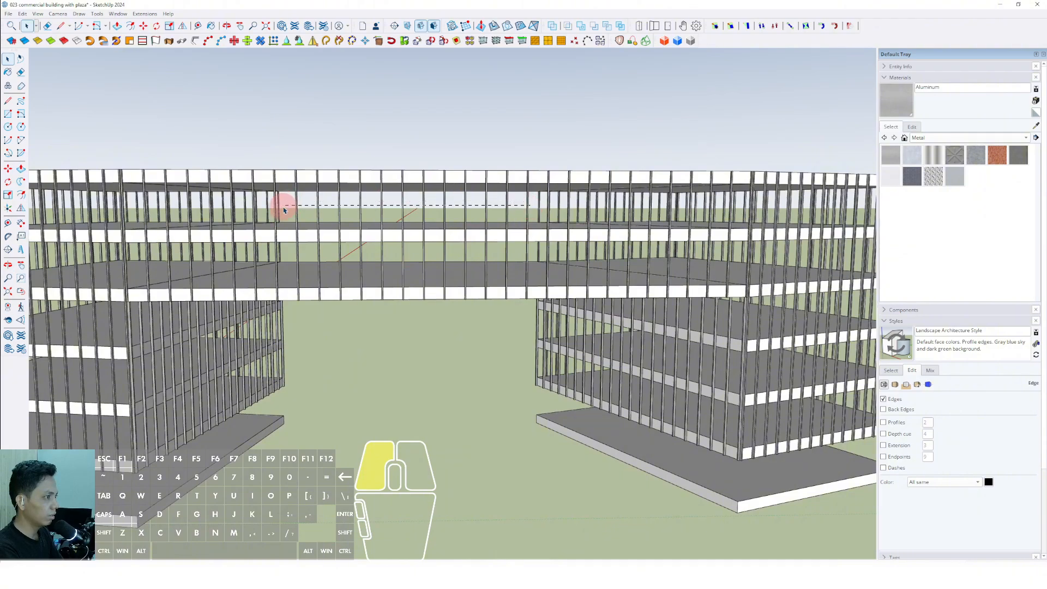
pyautogui.moveTo(287, 214); pyautogui.dragTo(299, 222)
pyautogui.moveTo(299, 222); pyautogui.dragTo(353, 295, button='middle')
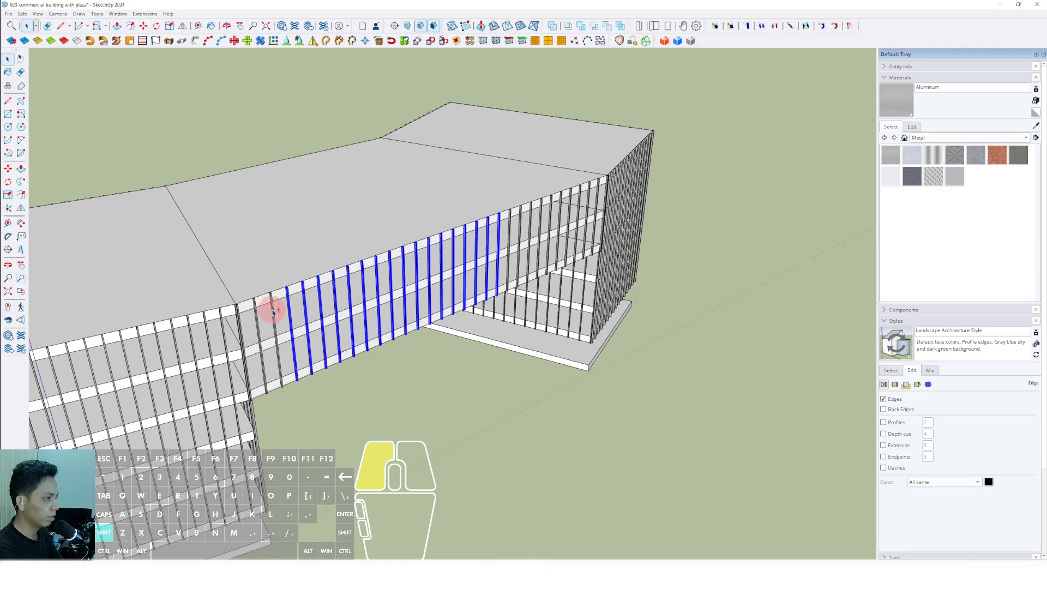
pyautogui.scroll(3, 246, 325)
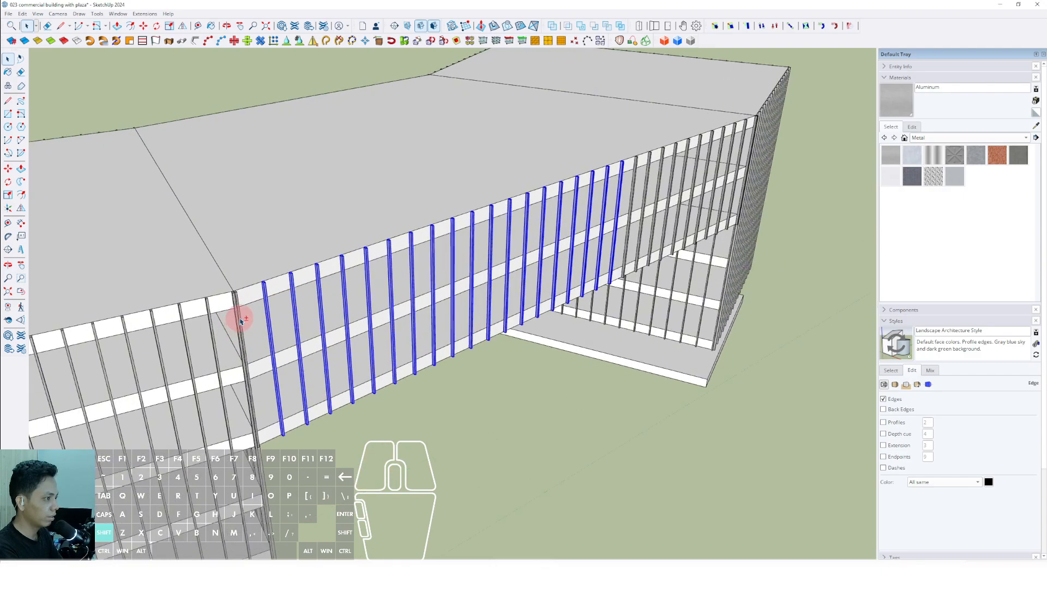
pyautogui.moveTo(568, 251); pyautogui.dragTo(386, 271, button='middle')
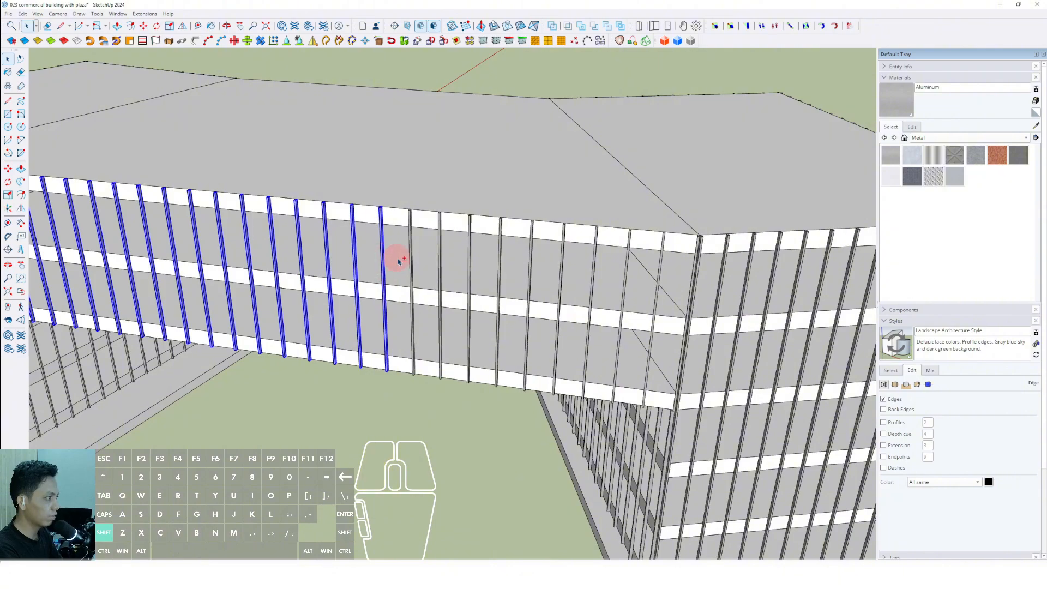
pyautogui.keyDown('shift'); pyautogui.click(441, 260); pyautogui.keyUp('shift')
pyautogui.scroll(3, 471, 265)
pyautogui.keyDown('shift'); pyautogui.click(470, 267); pyautogui.keyUp('shift')
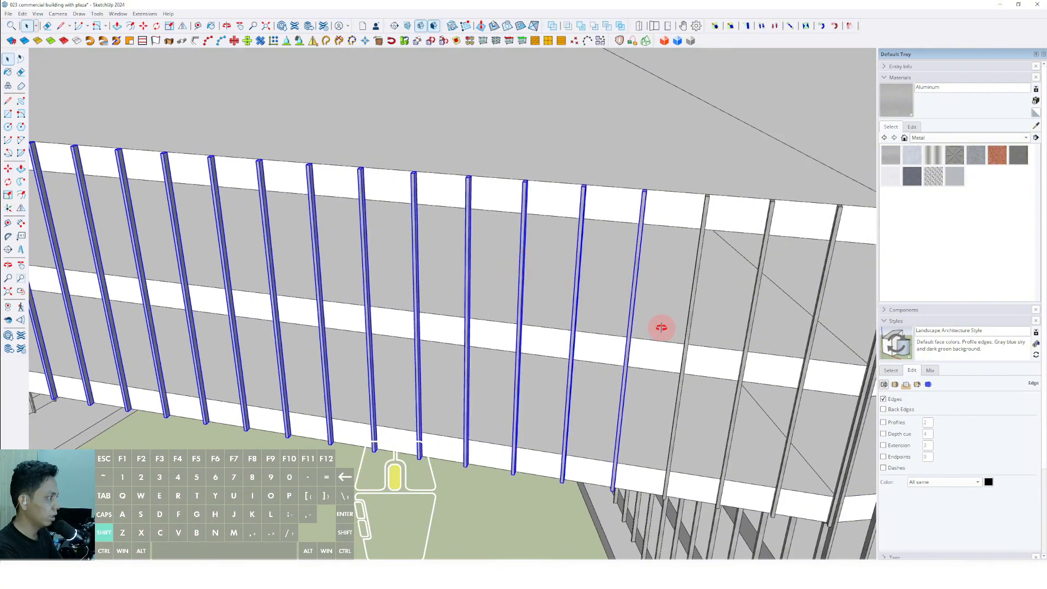
pyautogui.keyDown('shift'); pyautogui.moveTo(660, 327); pyautogui.dragTo(348, 326, button='middle'); pyautogui.keyUp('shift')
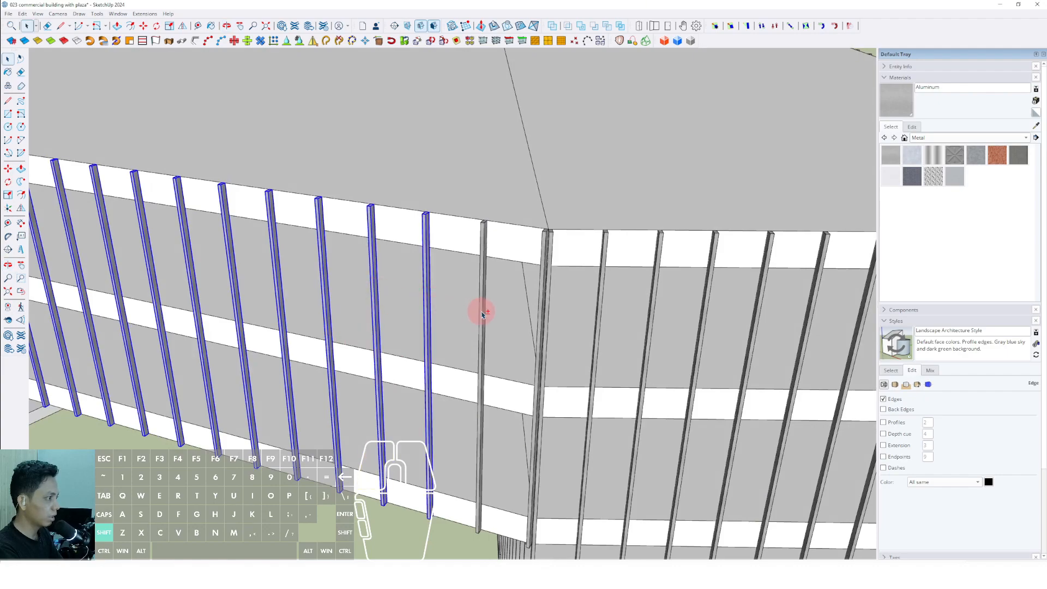
pyautogui.scroll(-3, 478, 333)
pyautogui.moveTo(465, 330); pyautogui.dragTo(392, 297, button='middle')
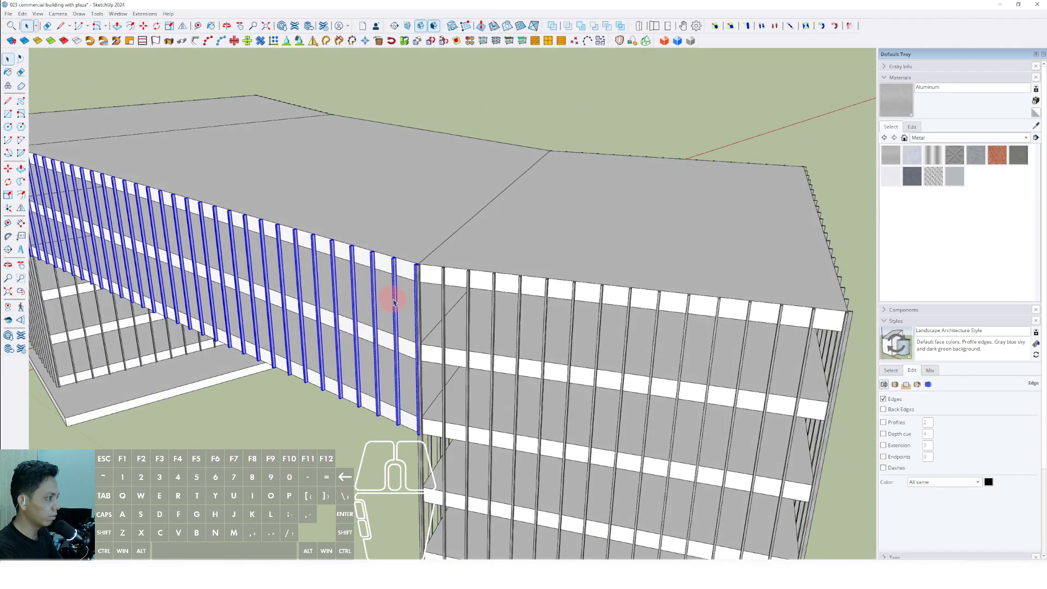
pyautogui.scroll(3, 393, 300)
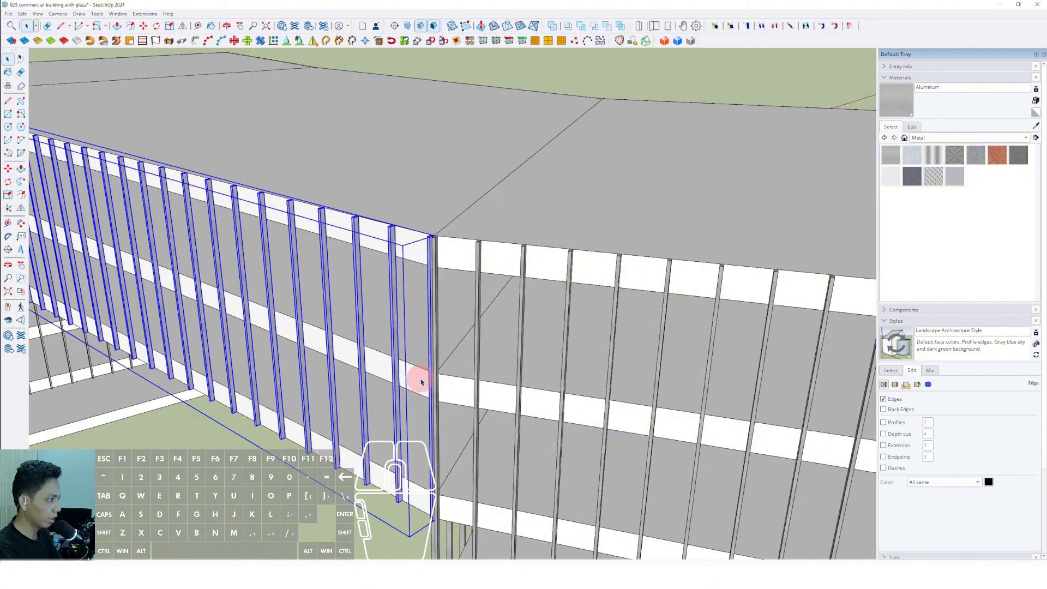
# Copy the grouped frames across the roof to the connecting floors' opposite edge and shift the copy onto the slab edge
pyautogui.scroll(-5, 419, 312)
pyautogui.moveTo(407, 310); pyautogui.dragTo(360, 397, button='middle')
pyautogui.scroll(4, 336, 323)
pyautogui.moveTo(305, 331); pyautogui.dragTo(338, 375, button='middle')
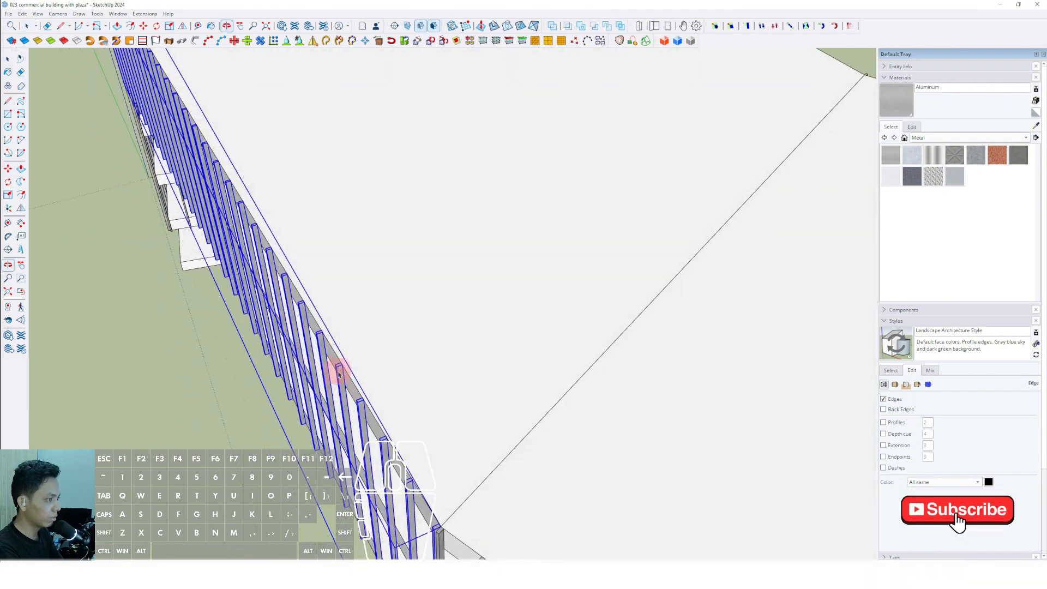
pyautogui.scroll(5, 338, 374)
pyautogui.press('m')
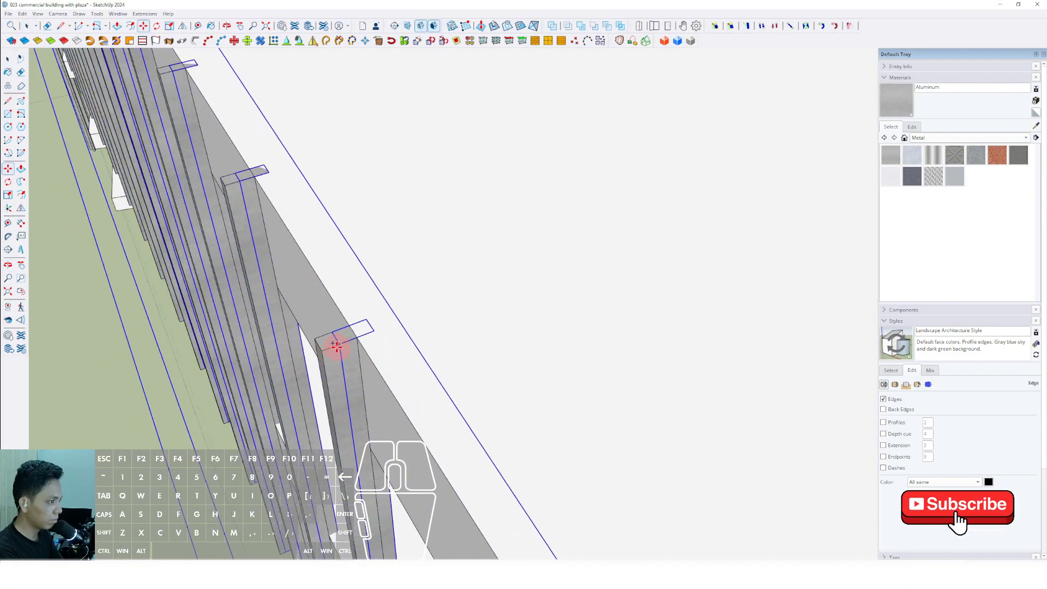
pyautogui.click(336, 346)
pyautogui.keyDown('shift'); pyautogui.scroll(-4, 502, 286); pyautogui.keyUp('shift')
pyautogui.keyDown('shift'); pyautogui.moveTo(764, 133); pyautogui.dragTo(475, 275, button='middle'); pyautogui.keyUp('shift')
pyautogui.keyDown('shift'); pyautogui.moveTo(673, 139); pyautogui.dragTo(391, 337, button='middle'); pyautogui.keyUp('shift')
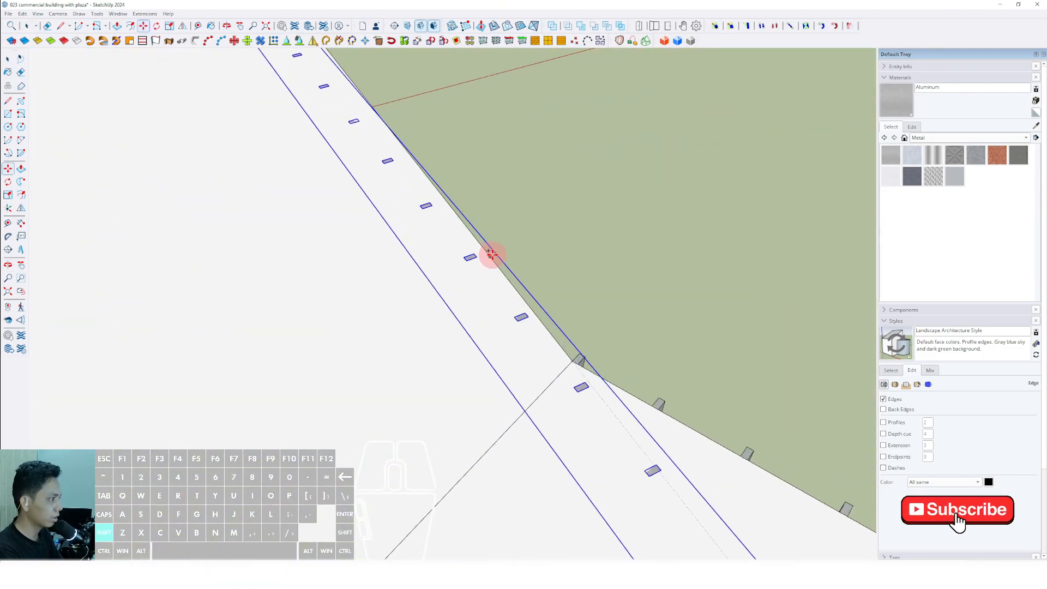
pyautogui.scroll(2, 466, 260)
pyautogui.click(465, 259)
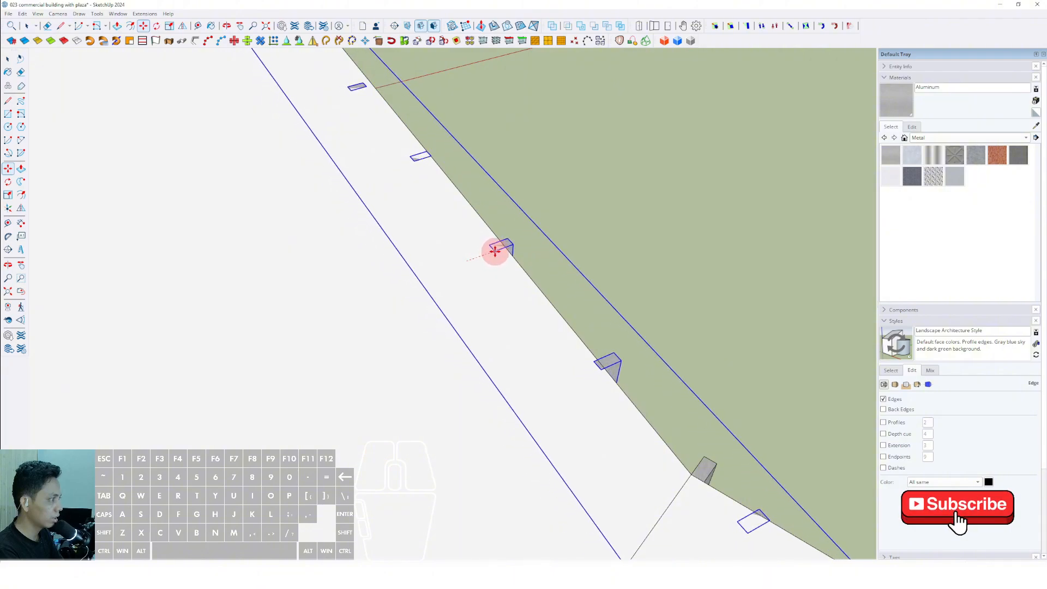
pyautogui.press('space')
pyautogui.scroll(-1, 506, 248)
pyautogui.moveTo(493, 266); pyautogui.dragTo(540, 377, button='middle')
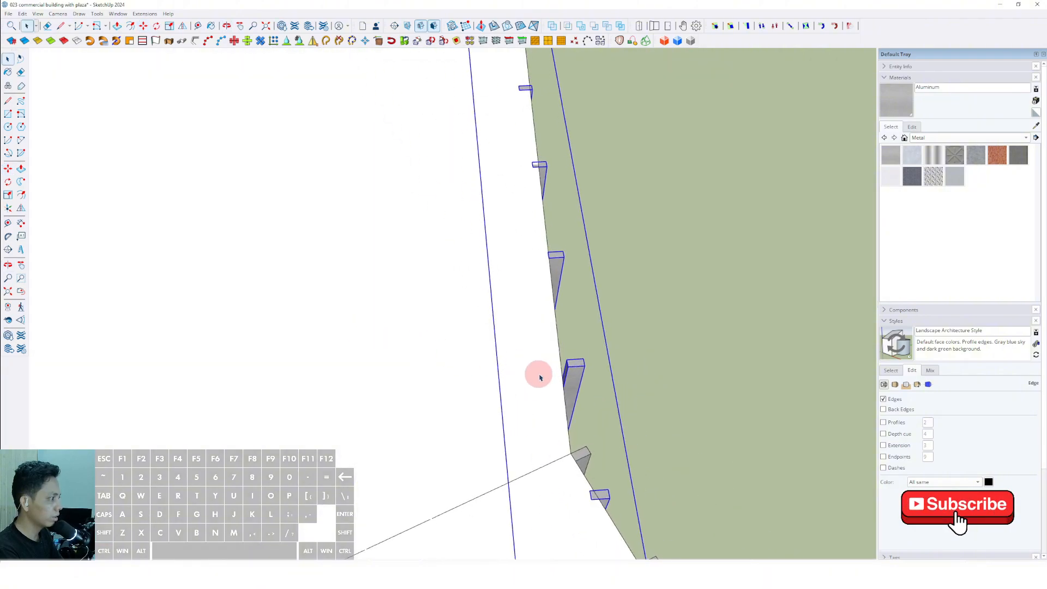
# Move the copied frame group so its end frame meets the roof corner where the connecting floors join the tower
pyautogui.scroll(-5, 532, 415)
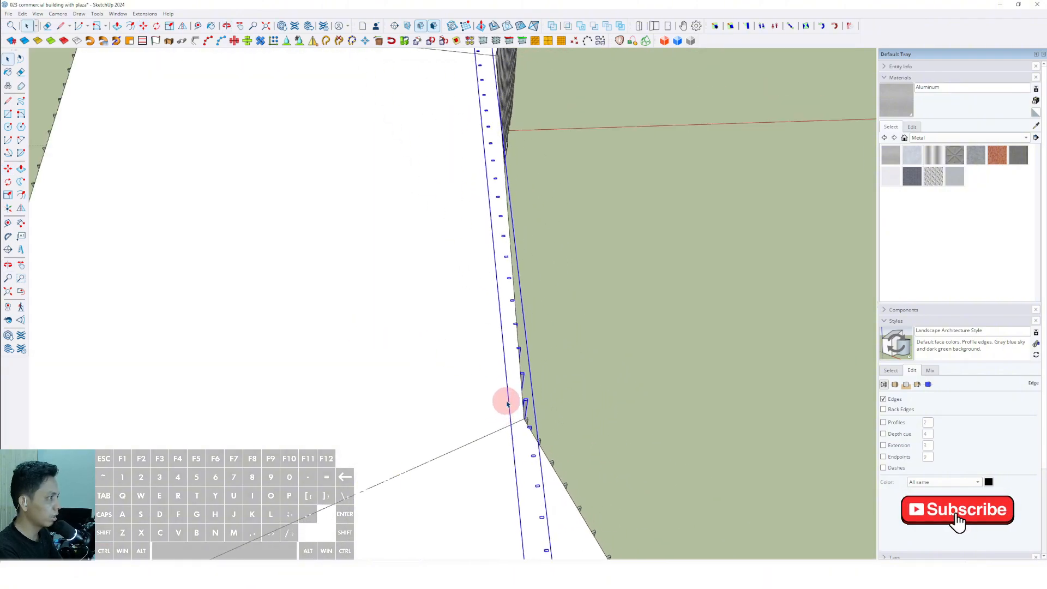
pyautogui.keyDown('shift'); pyautogui.moveTo(531, 118); pyautogui.dragTo(487, 280, button='middle'); pyautogui.keyUp('shift')
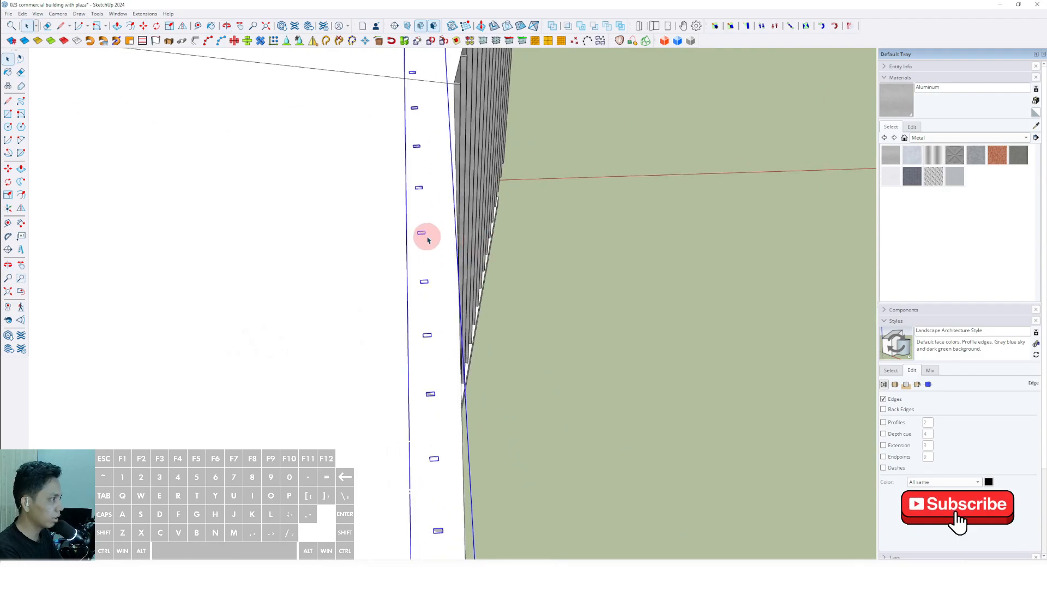
pyautogui.moveTo(409, 329); pyautogui.dragTo(433, 319, button='middle')
pyautogui.scroll(3, 443, 383)
pyautogui.moveTo(443, 383); pyautogui.dragTo(421, 421, button='middle')
pyautogui.press('m')
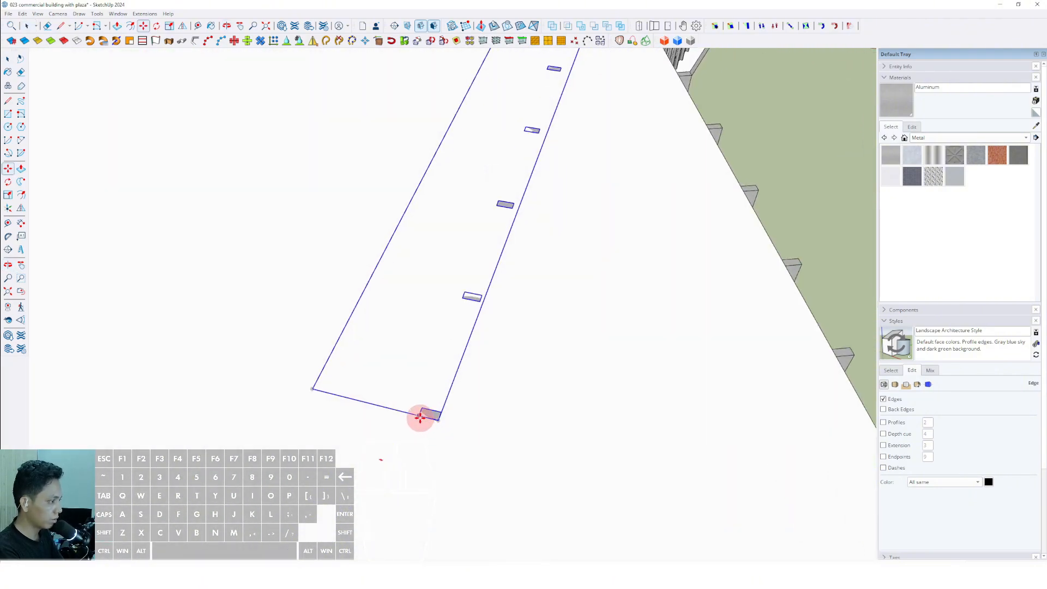
pyautogui.click(419, 417)
pyautogui.scroll(-4, 535, 278)
pyautogui.keyDown('shift'); pyautogui.moveTo(527, 278); pyautogui.dragTo(481, 422, button='middle'); pyautogui.keyUp('shift')
pyautogui.scroll(4, 495, 378)
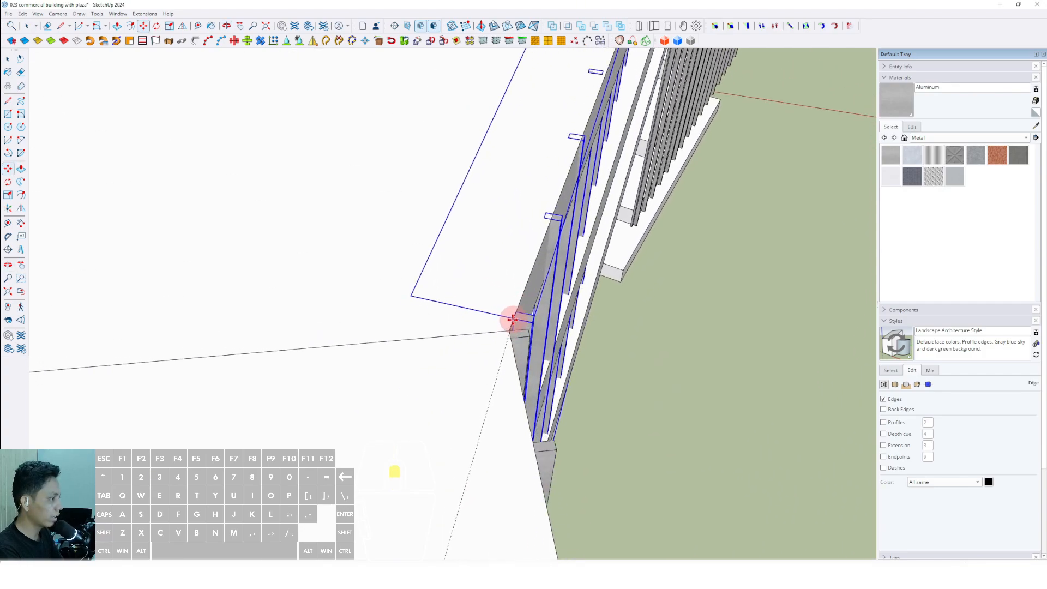
pyautogui.moveTo(512, 320); pyautogui.dragTo(508, 331, button='middle')
pyautogui.click(522, 329)
pyautogui.scroll(3, 497, 341)
pyautogui.press('space')
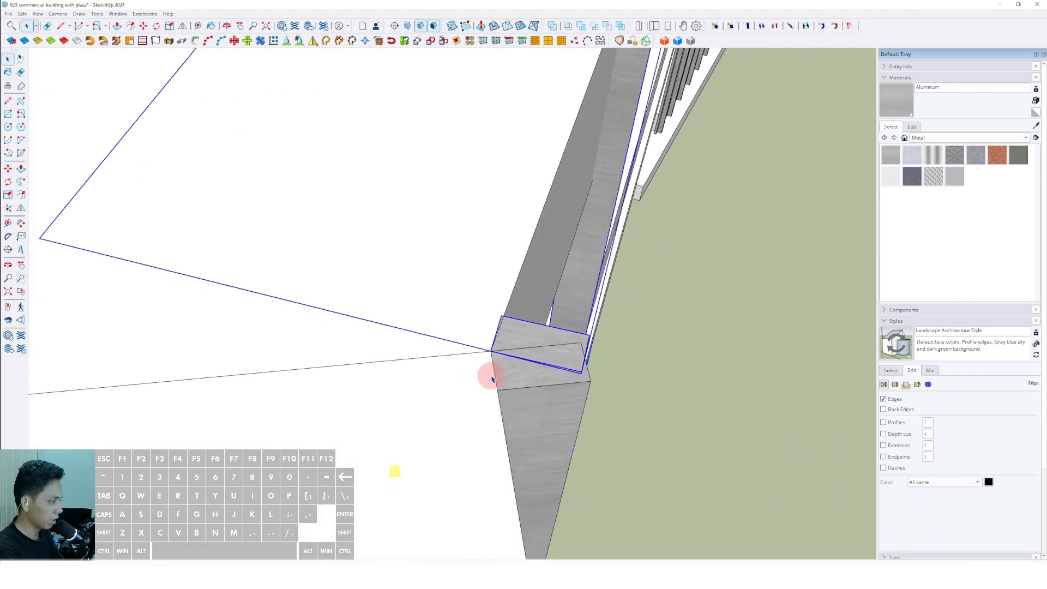
# Inside the copied group, delete the surplus frames that extend past the connecting floors' corner across the other tower
pyautogui.moveTo(490, 351); pyautogui.dragTo(420, 249, button='middle')
pyautogui.press('space')
pyautogui.doubleClick(508, 300)
pyautogui.click(506, 300)
pyautogui.scroll(-2, 421, 250)
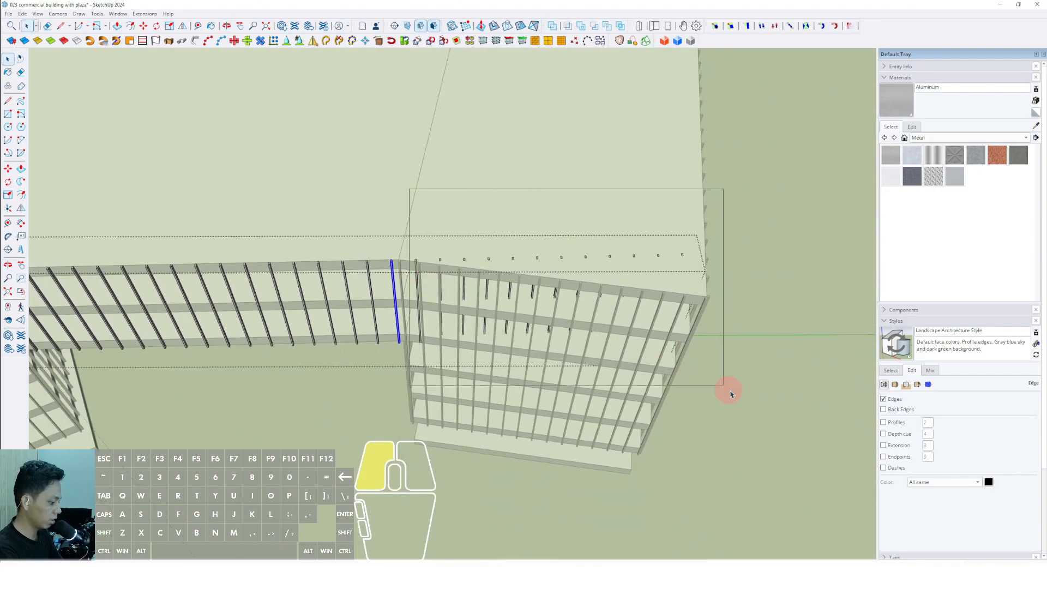
pyautogui.moveTo(731, 394); pyautogui.dragTo(762, 423)
pyautogui.press(',')
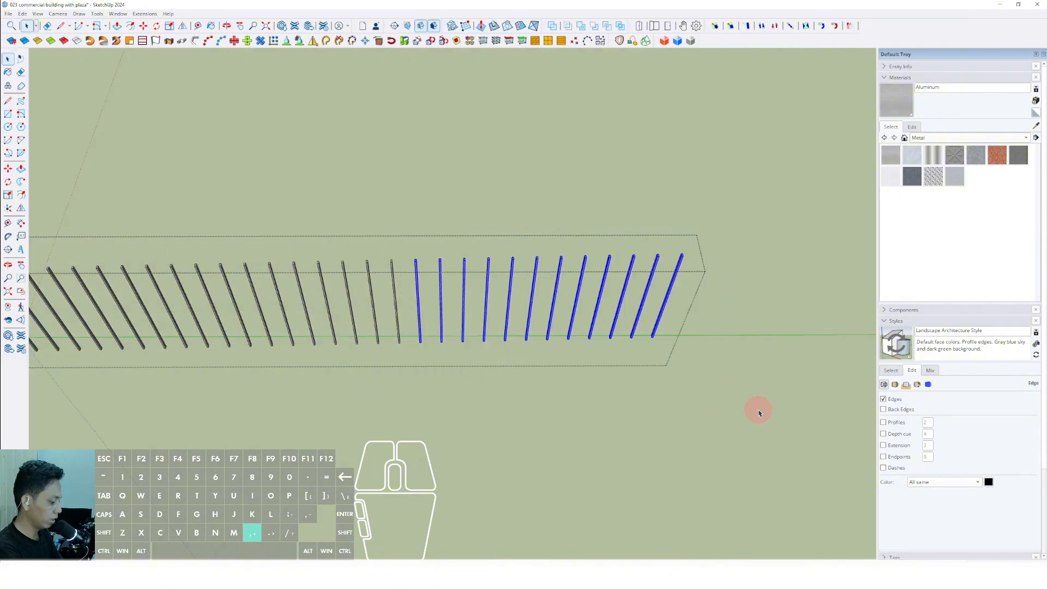
pyautogui.click(457, 312)
pyautogui.scroll(6, 395, 272)
pyautogui.click(371, 240)
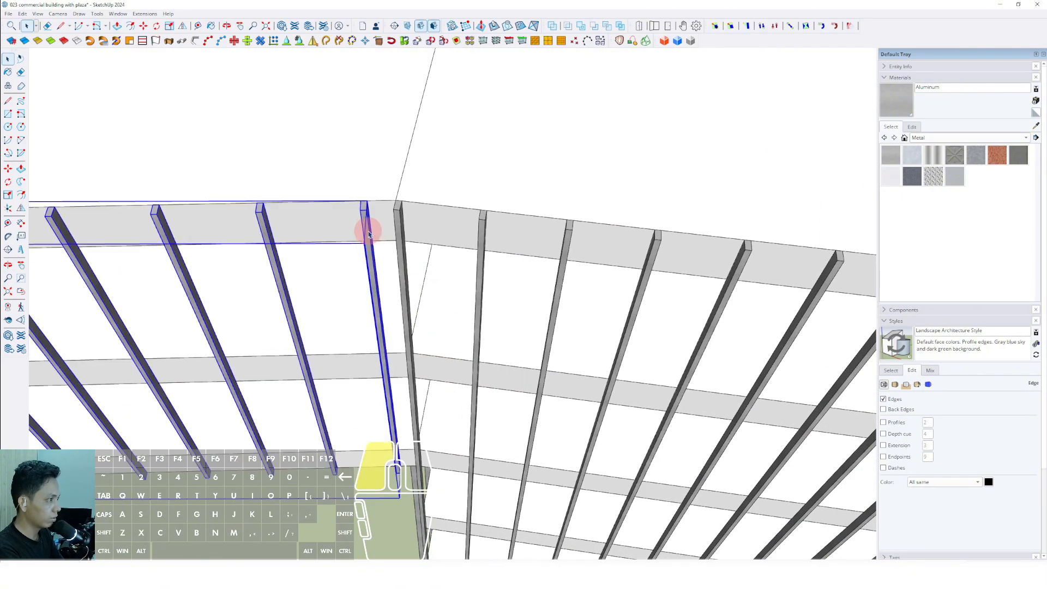
# Inside the group, copy the last vertical frame along the slab edge to fill the gap beside the tower corner
pyautogui.doubleClick(368, 235)
pyautogui.click(368, 234)
pyautogui.scroll(-2, 407, 267)
pyautogui.press(',')
pyautogui.scroll(5, 369, 221)
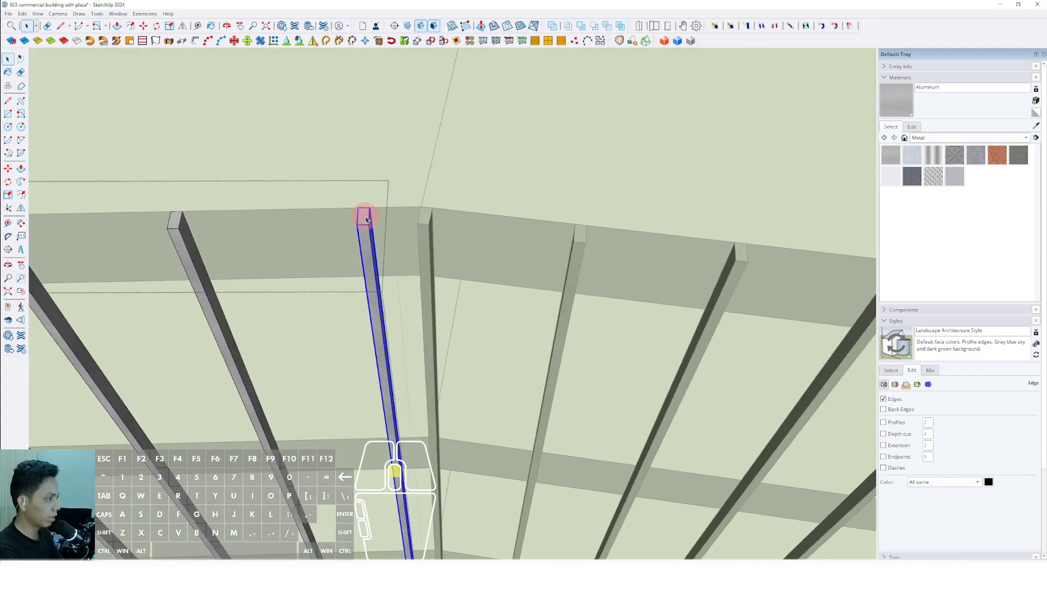
pyautogui.scroll(3, 365, 220)
pyautogui.press('m')
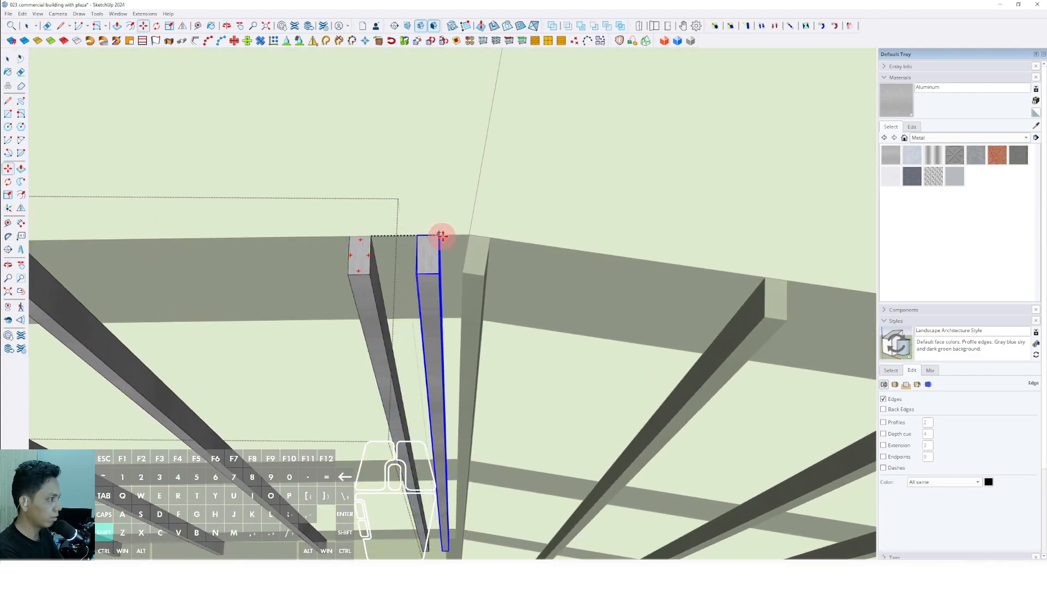
pyautogui.scroll(-10, 469, 283)
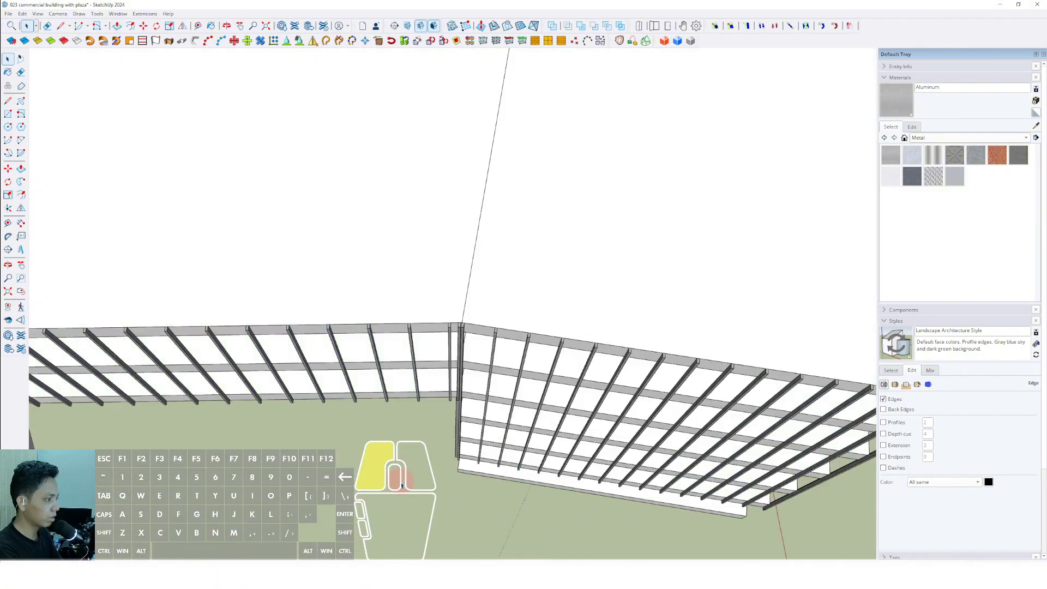
pyautogui.press('space')
# Examine the vertical frames around all facades and the roof surfaces of both towers and the connecting floors
pyautogui.moveTo(534, 367); pyautogui.dragTo(395, 380, button='middle')
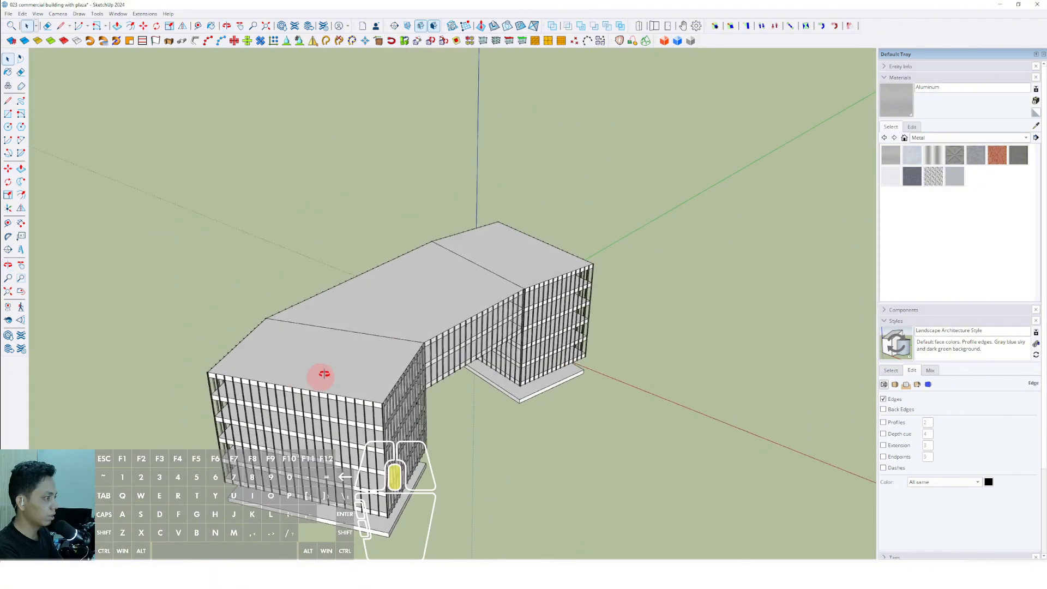
pyautogui.moveTo(324, 374); pyautogui.dragTo(607, 279, button='middle')
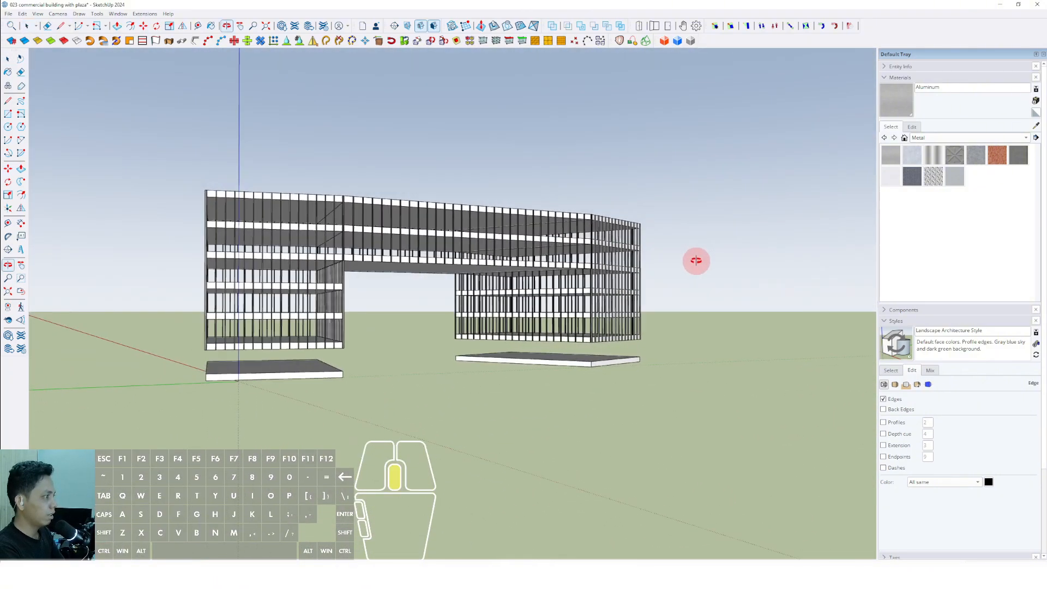
pyautogui.moveTo(696, 260); pyautogui.dragTo(562, 378, button='middle')
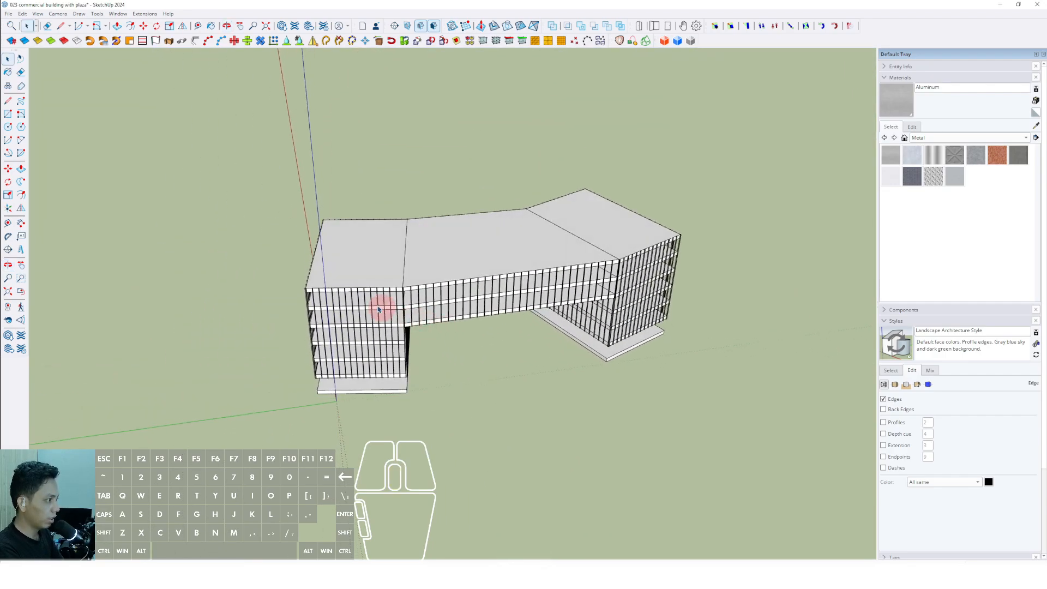
pyautogui.scroll(4, 378, 309)
pyautogui.moveTo(379, 309); pyautogui.dragTo(469, 401, button='middle')
pyautogui.scroll(3, 423, 341)
pyautogui.scroll(-1, 404, 338)
pyautogui.keyDown('shift'); pyautogui.moveTo(390, 330); pyautogui.dragTo(407, 416, button='middle'); pyautogui.keyUp('shift')
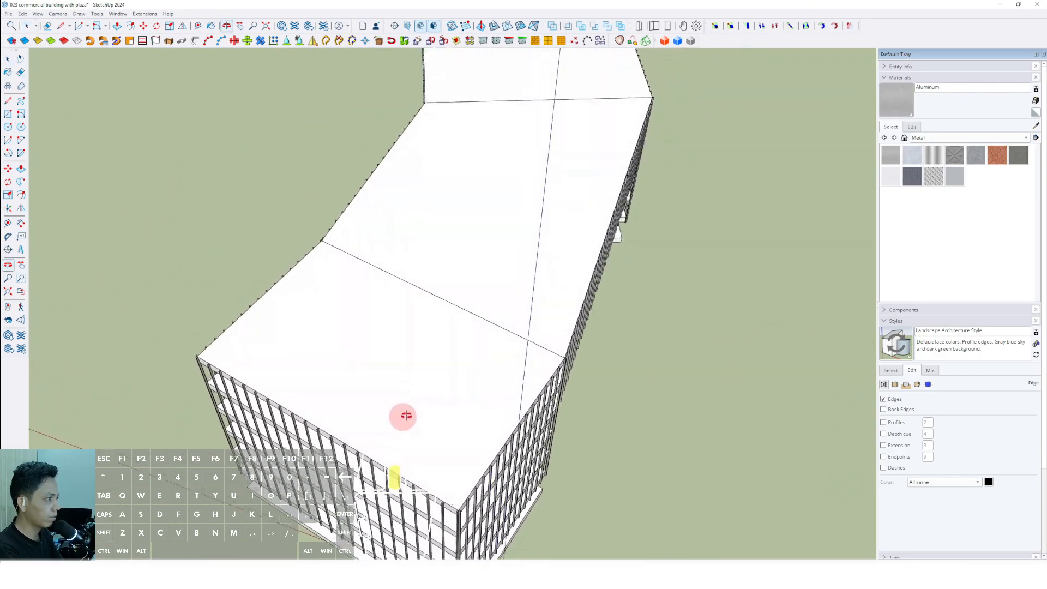
pyautogui.doubleClick(444, 340)
pyautogui.click(721, 251)
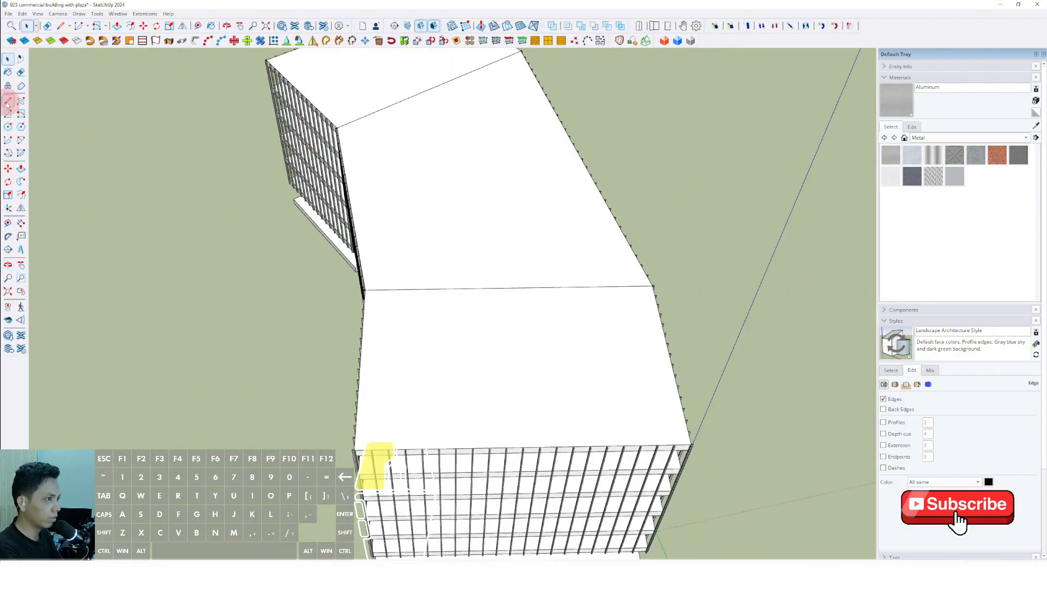
# Trace the roof's inward-bending side with lines from the first tower's outer corner through both corners of the connecting floors
pyautogui.keyDown('shift'); pyautogui.moveTo(389, 228); pyautogui.dragTo(419, 394, button='middle'); pyautogui.keyUp('shift')
pyautogui.scroll(10, 306, 243)
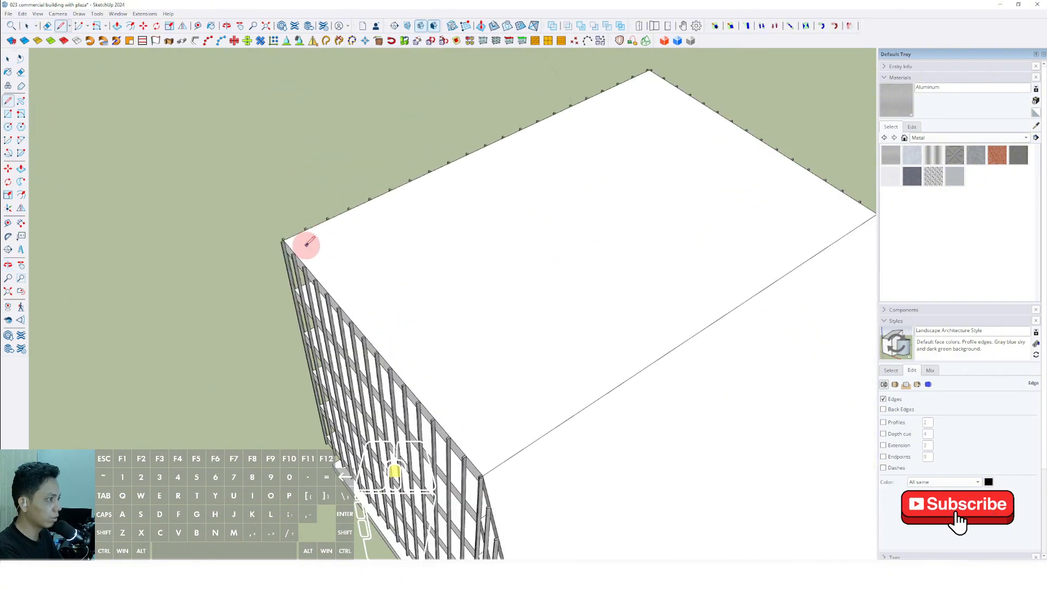
pyautogui.moveTo(262, 228); pyautogui.dragTo(284, 352, button='middle')
pyautogui.click(275, 360)
pyautogui.scroll(-5, 336, 283)
pyautogui.keyDown('shift'); pyautogui.moveTo(599, 318); pyautogui.dragTo(163, 245, button='middle'); pyautogui.keyUp('shift')
pyautogui.scroll(-5, 262, 253)
pyautogui.keyDown('shift'); pyautogui.moveTo(507, 284); pyautogui.dragTo(35, 237, button='middle'); pyautogui.keyUp('shift')
pyautogui.scroll(7, 327, 297)
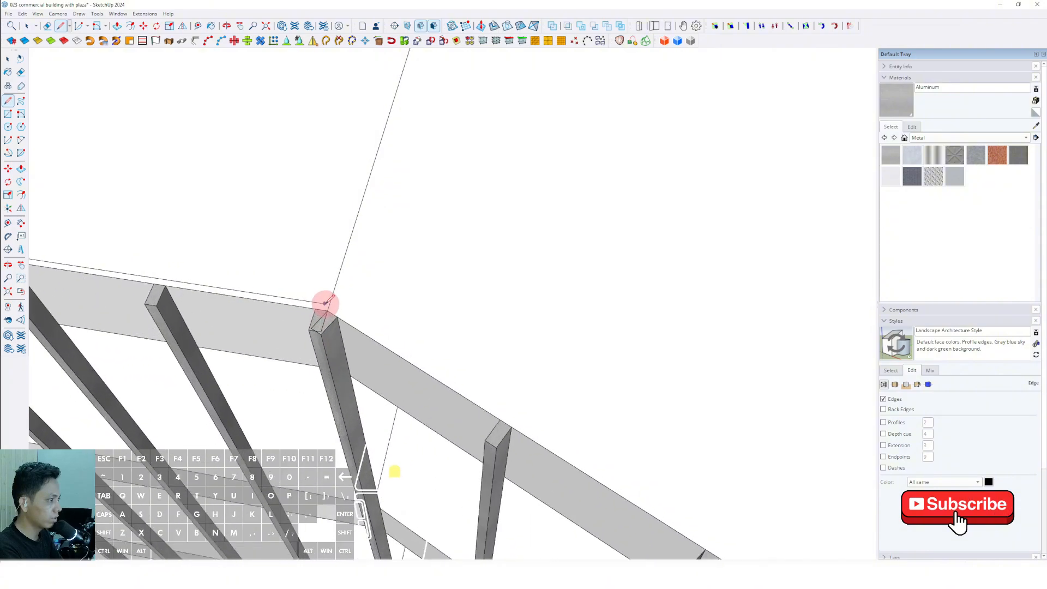
pyautogui.click(326, 309)
pyautogui.scroll(-3, 338, 220)
pyautogui.scroll(-8, 337, 222)
pyautogui.keyDown('shift'); pyautogui.moveTo(507, 325); pyautogui.dragTo(227, 230, button='middle'); pyautogui.keyUp('shift')
pyautogui.scroll(5, 411, 313)
pyautogui.scroll(4, 413, 313)
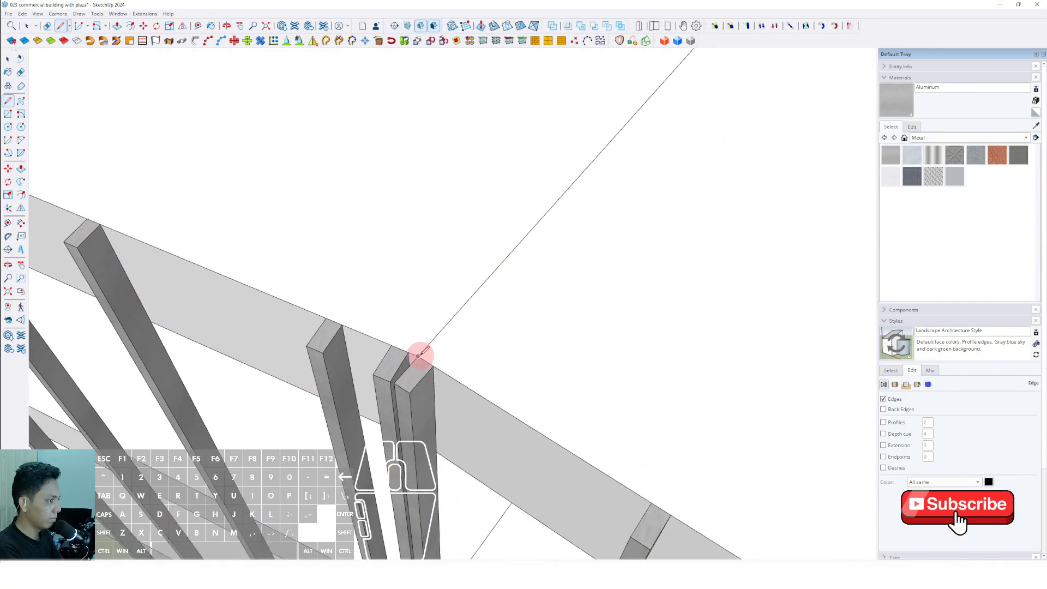
pyautogui.click(418, 331)
# Continue the roof outline from the connecting floors' corner with lines along the second tower's edges through its two outer corners
pyautogui.scroll(-4, 424, 285)
pyautogui.scroll(-2, 516, 352)
pyautogui.keyDown('shift'); pyautogui.moveTo(515, 352); pyautogui.dragTo(250, 208, button='middle'); pyautogui.keyUp('shift')
pyautogui.scroll(-3, 250, 208)
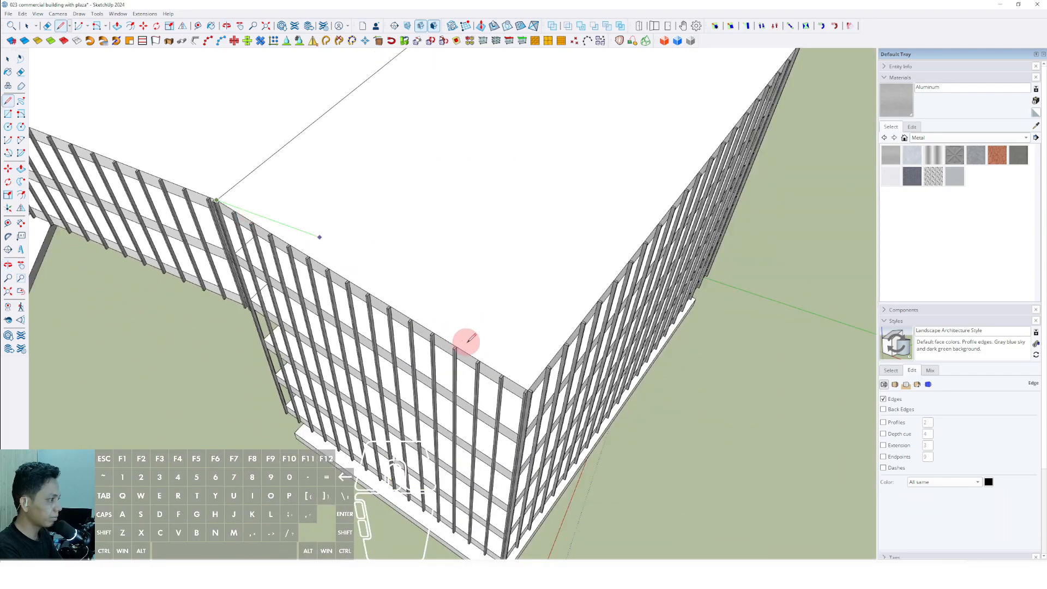
pyautogui.scroll(8, 547, 400)
pyautogui.scroll(2, 462, 364)
pyautogui.click(457, 383)
pyautogui.scroll(-8, 575, 275)
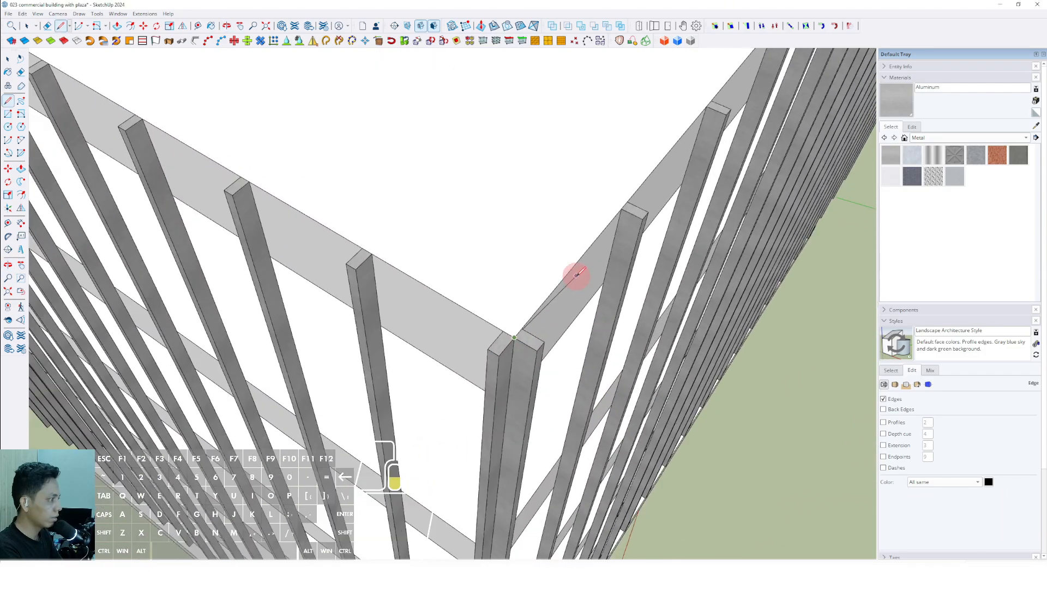
pyautogui.keyDown('shift'); pyautogui.moveTo(613, 210); pyautogui.dragTo(366, 468, button='middle'); pyautogui.keyUp('shift')
pyautogui.keyDown('shift'); pyautogui.moveTo(682, 126); pyautogui.dragTo(564, 274, button='middle'); pyautogui.keyUp('shift')
pyautogui.scroll(8, 561, 274)
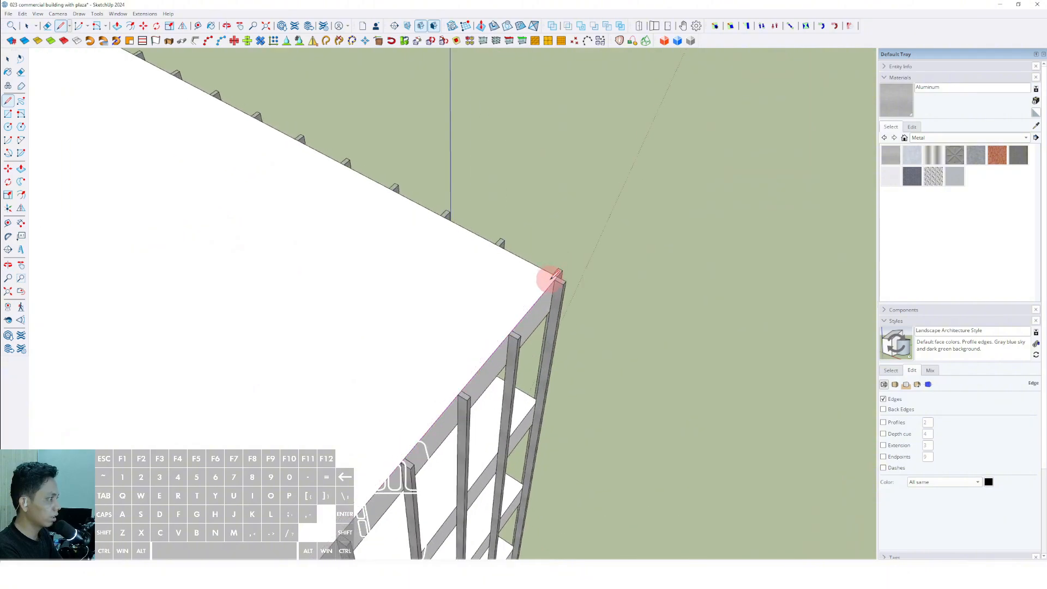
pyautogui.click(561, 274)
# Trace the roof's outward-bending side with lines from the second tower's corner through both corners of the connecting floors
pyautogui.scroll(-5, 453, 268)
pyautogui.keyDown('shift'); pyautogui.moveTo(421, 273); pyautogui.dragTo(720, 475, button='middle'); pyautogui.keyUp('shift')
pyautogui.keyDown('shift'); pyautogui.moveTo(286, 276); pyautogui.dragTo(556, 400, button='middle'); pyautogui.keyUp('shift')
pyautogui.scroll(8, 447, 291)
pyautogui.click(473, 281)
pyautogui.scroll(-5, 436, 352)
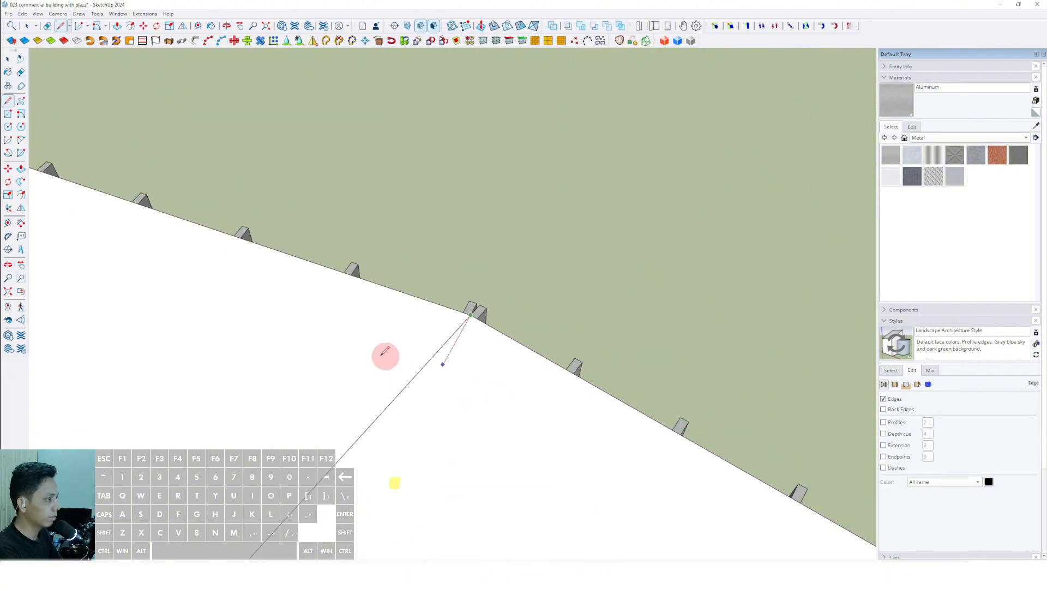
pyautogui.keyDown('shift'); pyautogui.moveTo(202, 300); pyautogui.dragTo(779, 436, button='middle'); pyautogui.keyUp('shift')
pyautogui.scroll(-4, 545, 349)
pyautogui.keyDown('shift'); pyautogui.moveTo(262, 275); pyautogui.dragTo(925, 459, button='middle'); pyautogui.keyUp('shift')
pyautogui.scroll(6, 533, 282)
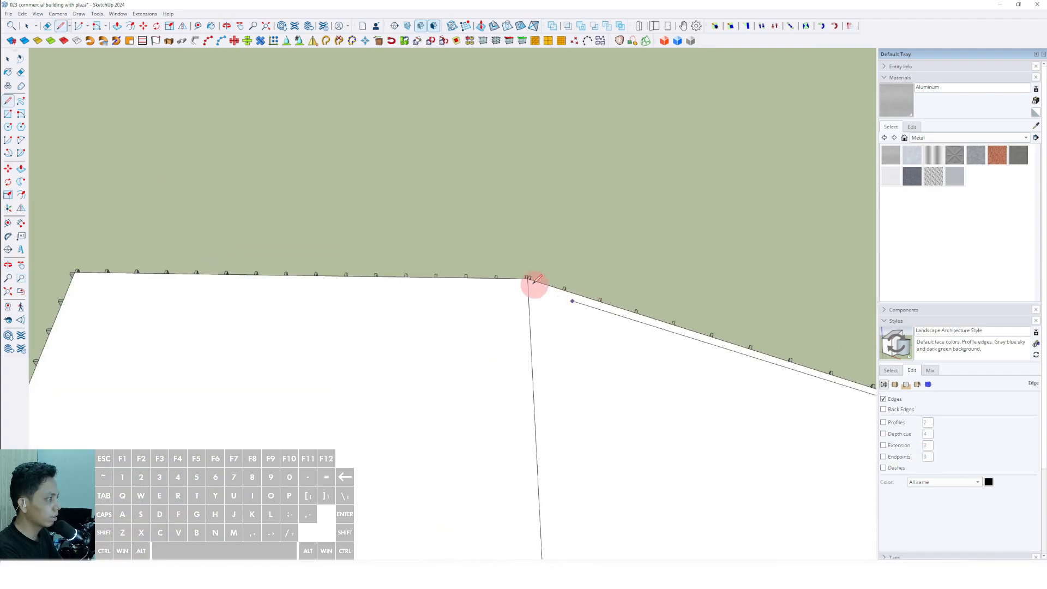
pyautogui.click(529, 259)
# Draw lines to the first tower's far corner and back to the starting corner, closing the roof outline
pyautogui.scroll(-4, 509, 311)
pyautogui.keyDown('shift'); pyautogui.moveTo(278, 330); pyautogui.dragTo(657, 299, button='middle'); pyautogui.keyUp('shift')
pyautogui.scroll(-2, 649, 299)
pyautogui.keyDown('shift'); pyautogui.moveTo(207, 318); pyautogui.dragTo(791, 273, button='middle'); pyautogui.keyUp('shift')
pyautogui.scroll(1, 575, 214)
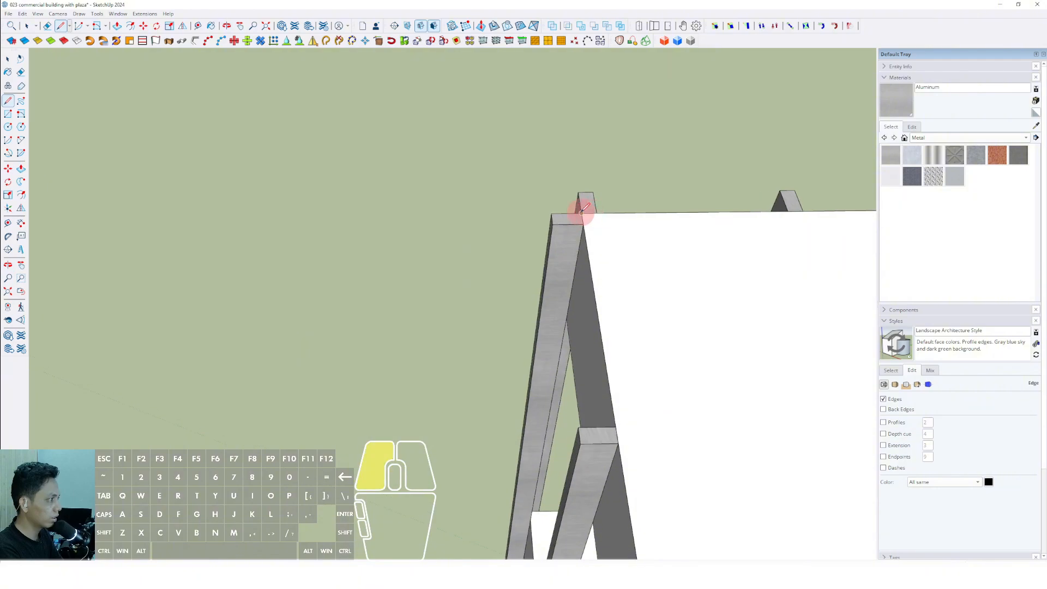
pyautogui.click(581, 213)
pyautogui.scroll(-5, 598, 266)
pyautogui.keyDown('shift'); pyautogui.moveTo(665, 395); pyautogui.dragTo(524, 159, button='middle'); pyautogui.keyUp('shift')
pyautogui.scroll(-2, 531, 163)
pyautogui.keyDown('shift'); pyautogui.moveTo(523, 289); pyautogui.dragTo(421, 172, button='middle'); pyautogui.keyUp('shift')
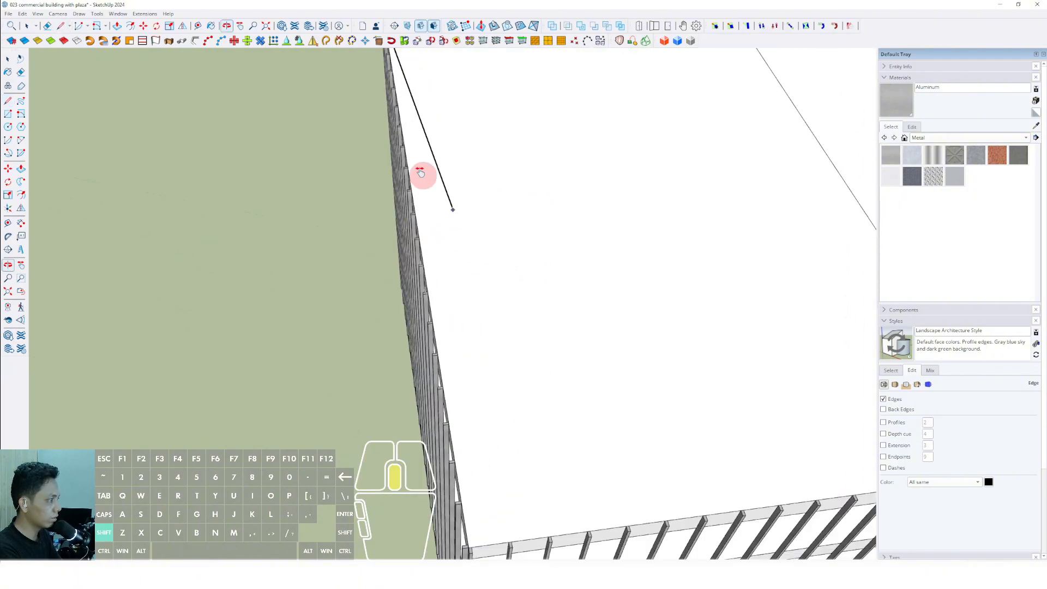
pyautogui.scroll(-5, 549, 280)
pyautogui.scroll(8, 568, 316)
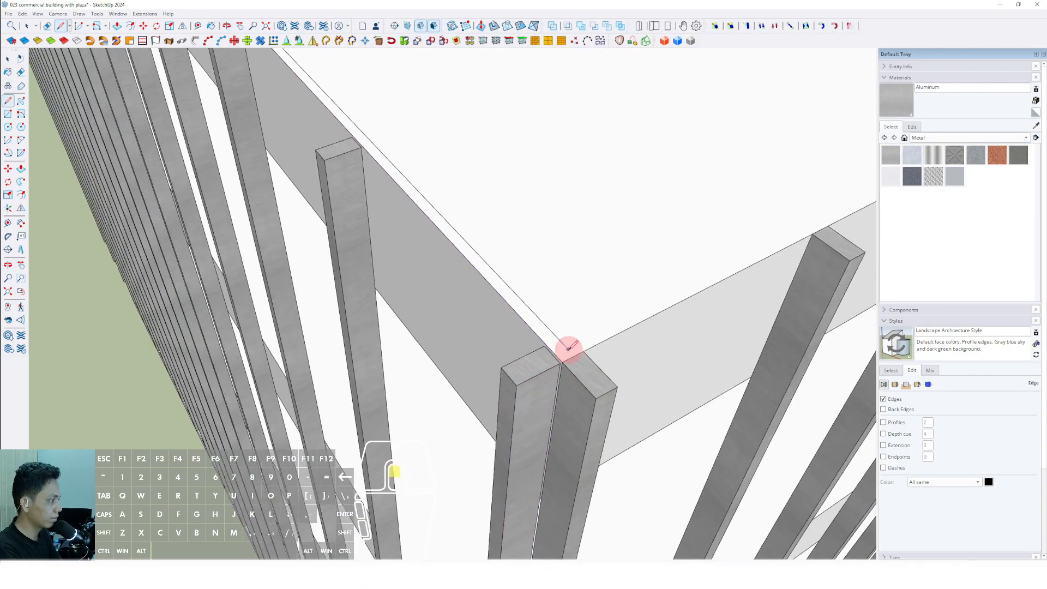
pyautogui.scroll(2, 568, 352)
pyautogui.press('space')
# Select the traced roof face with its boundary edges and check that the outline follows the whole building
pyautogui.scroll(-4, 564, 362)
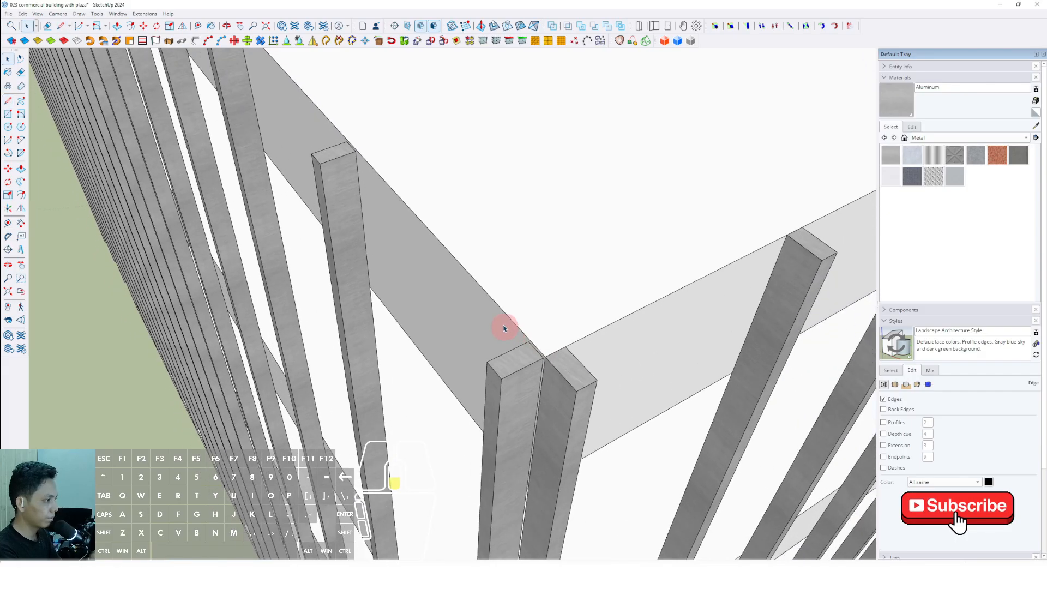
pyautogui.doubleClick(468, 275)
pyautogui.scroll(2, 468, 295)
pyautogui.scroll(-6, 468, 295)
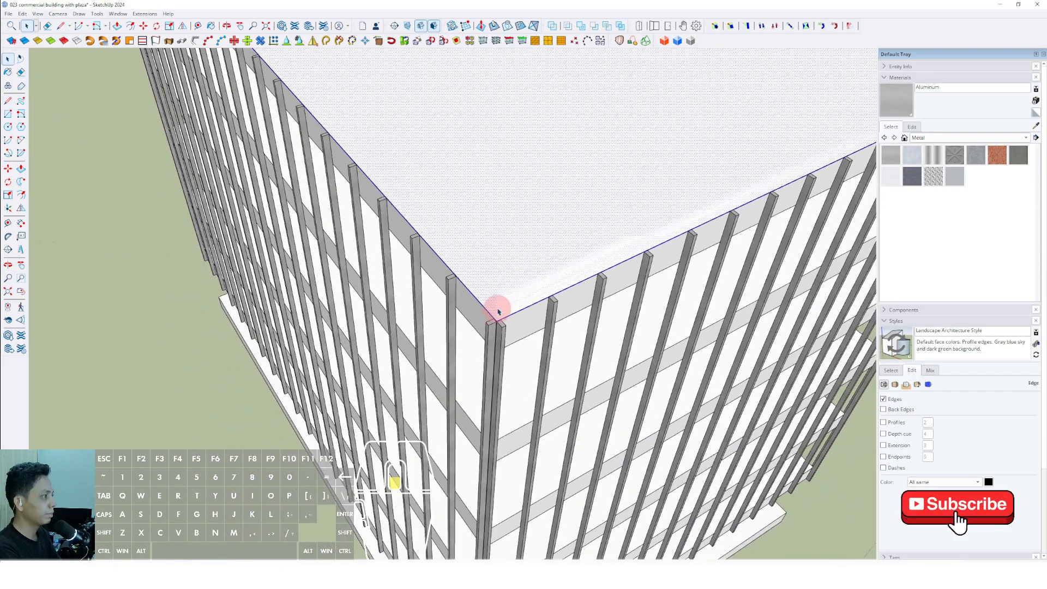
pyautogui.moveTo(496, 309); pyautogui.dragTo(568, 308, button='middle')
pyautogui.scroll(-4, 568, 309)
pyautogui.moveTo(426, 313); pyautogui.dragTo(731, 325, button='middle')
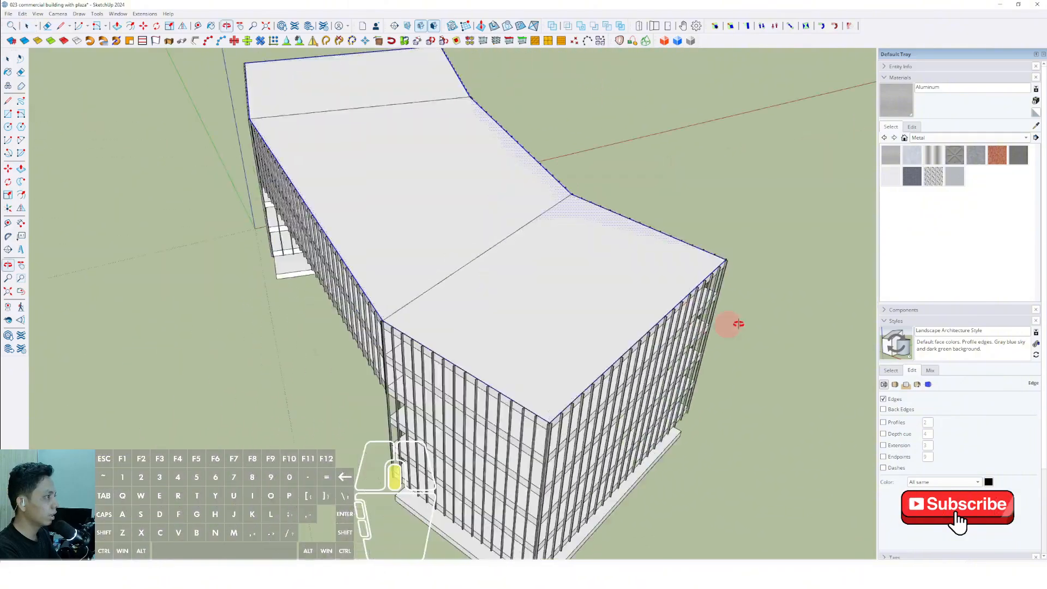
pyautogui.moveTo(459, 242); pyautogui.dragTo(25, 208, button='middle')
pyautogui.scroll(4, 668, 306)
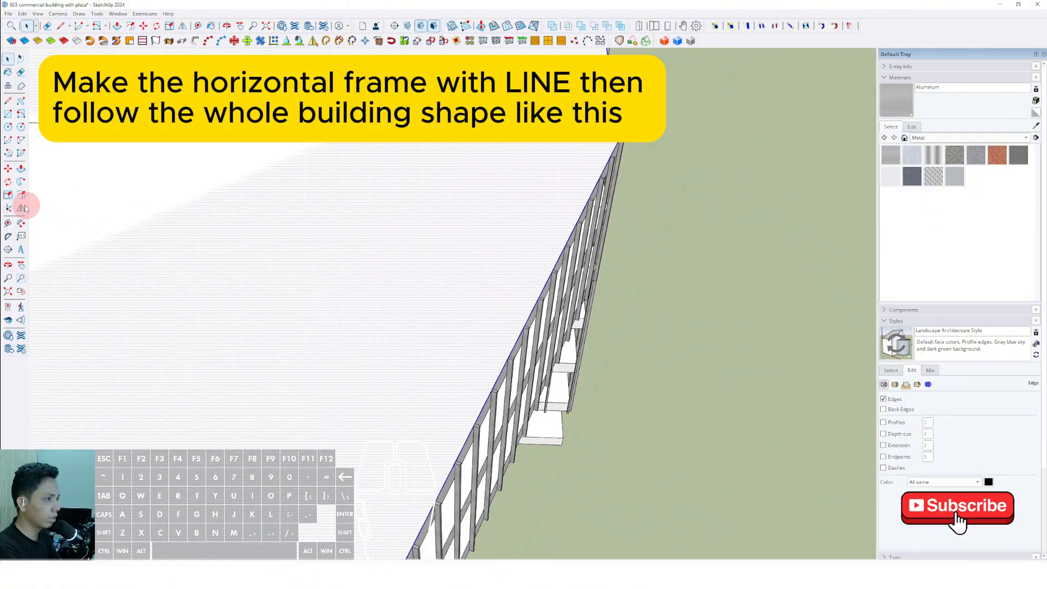
# Offset the roof outline outward to the outer edge of the vertical mullions along the facade
pyautogui.click(21, 196)
pyautogui.scroll(5, 550, 276)
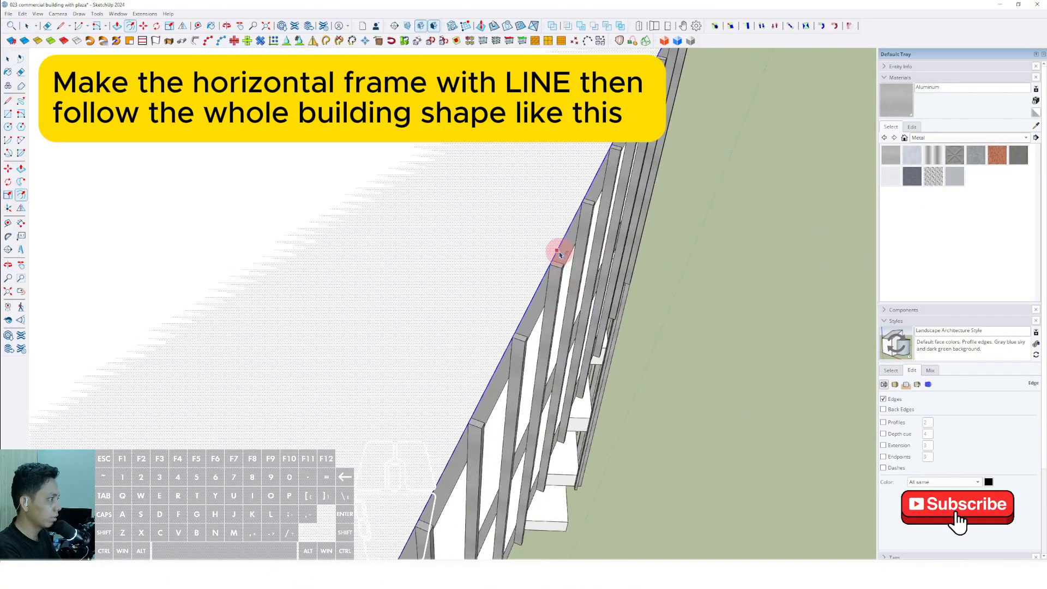
pyautogui.click(564, 266)
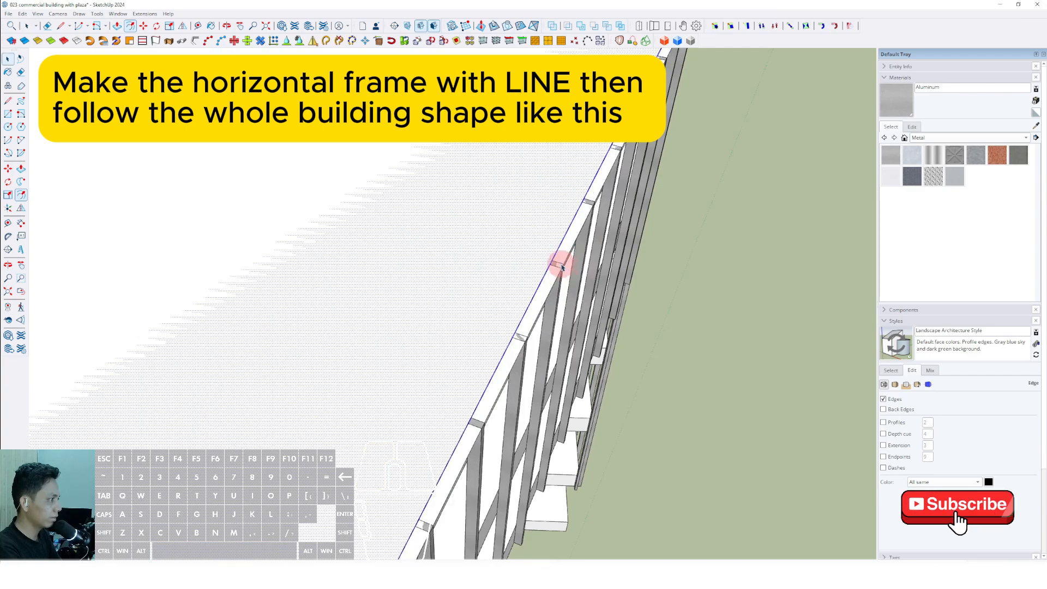
pyautogui.scroll(3, 560, 263)
pyautogui.press('space')
pyautogui.click(538, 237)
pyautogui.scroll(-2, 550, 251)
pyautogui.scroll(-5, 551, 250)
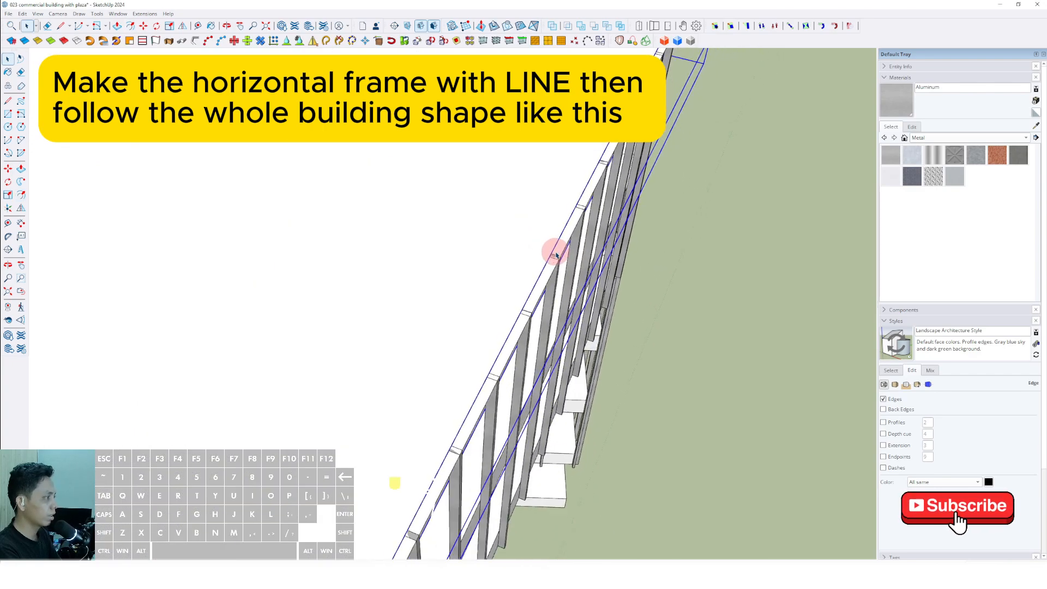
pyautogui.scroll(-5, 524, 239)
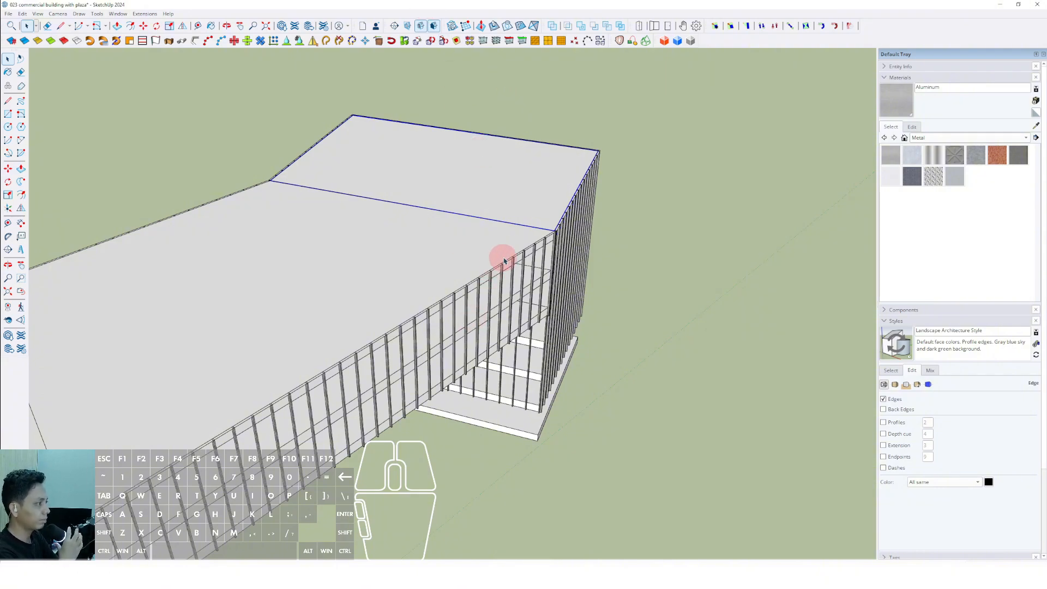
# Select the whole roof face with its offset rim and move it vertically to well above the building
pyautogui.moveTo(522, 223)
pyautogui.mouseDown(button='middle')
pyautogui.moveTo(431, 243)
pyautogui.moveTo(460, 238)
pyautogui.moveTo(498, 211)
pyautogui.moveTo(573, 230)
pyautogui.mouseUp(button='middle')
pyautogui.scroll(5, 572, 231)
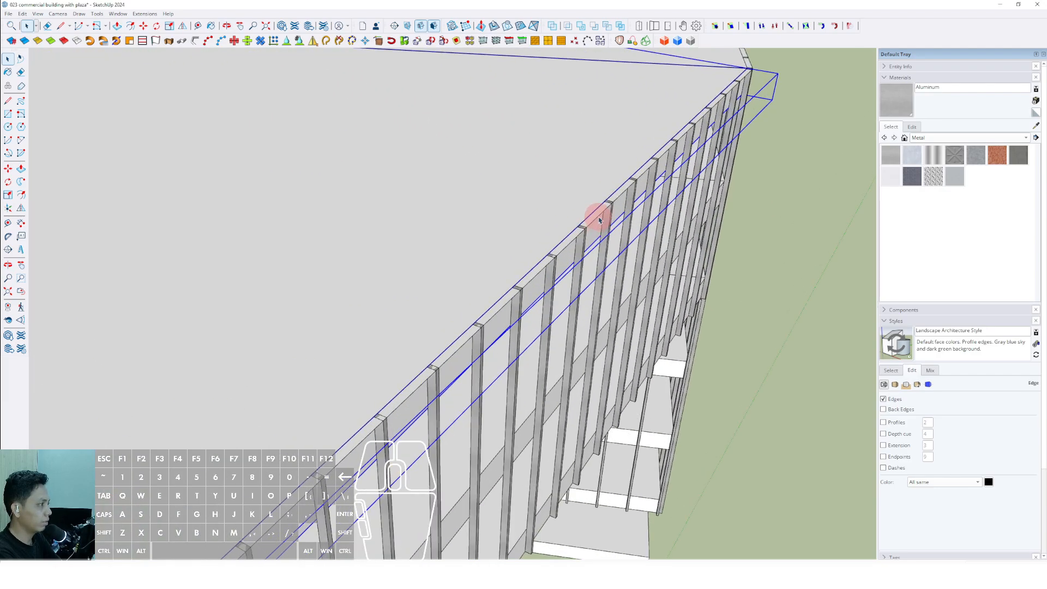
pyautogui.click(600, 217)
pyautogui.scroll(-1, 602, 216)
pyautogui.scroll(-5, 602, 216)
pyautogui.moveTo(547, 229); pyautogui.dragTo(500, 236, button='middle')
pyautogui.scroll(2, 344, 237)
pyautogui.keyDown('shift'); pyautogui.moveTo(367, 253); pyautogui.dragTo(414, 248, button='middle'); pyautogui.keyUp('shift')
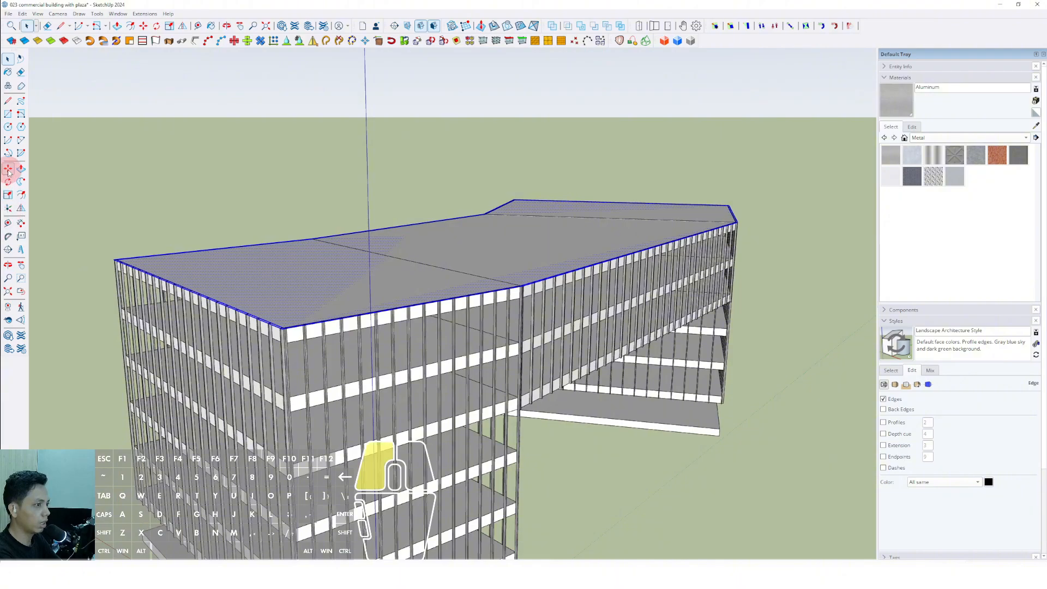
pyautogui.click(566, 245)
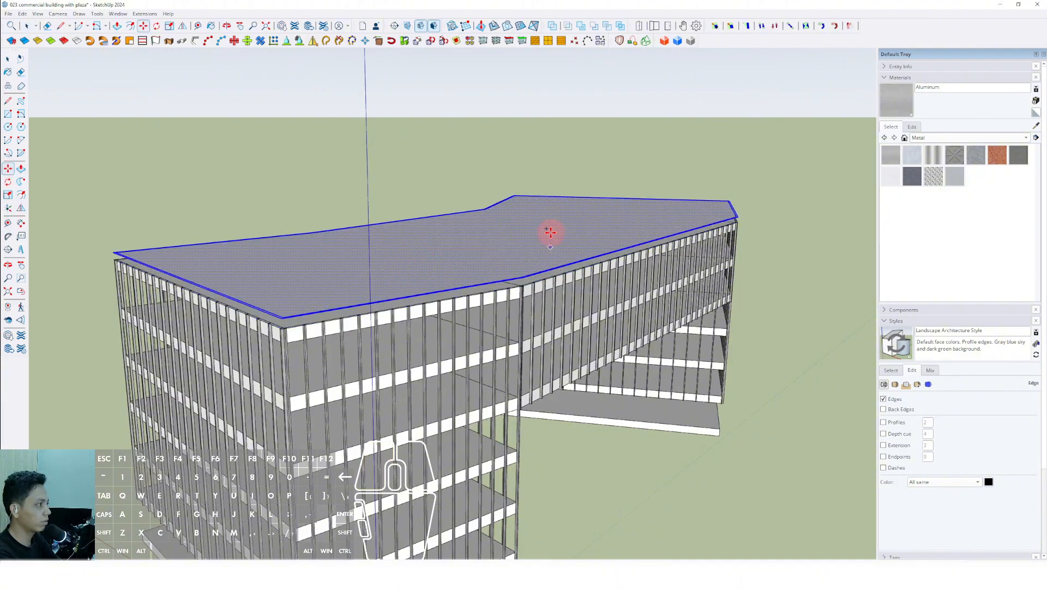
pyautogui.click(552, 113)
pyautogui.press('space')
pyautogui.scroll(-3, 594, 264)
pyautogui.moveTo(595, 264); pyautogui.dragTo(655, 332, button='middle')
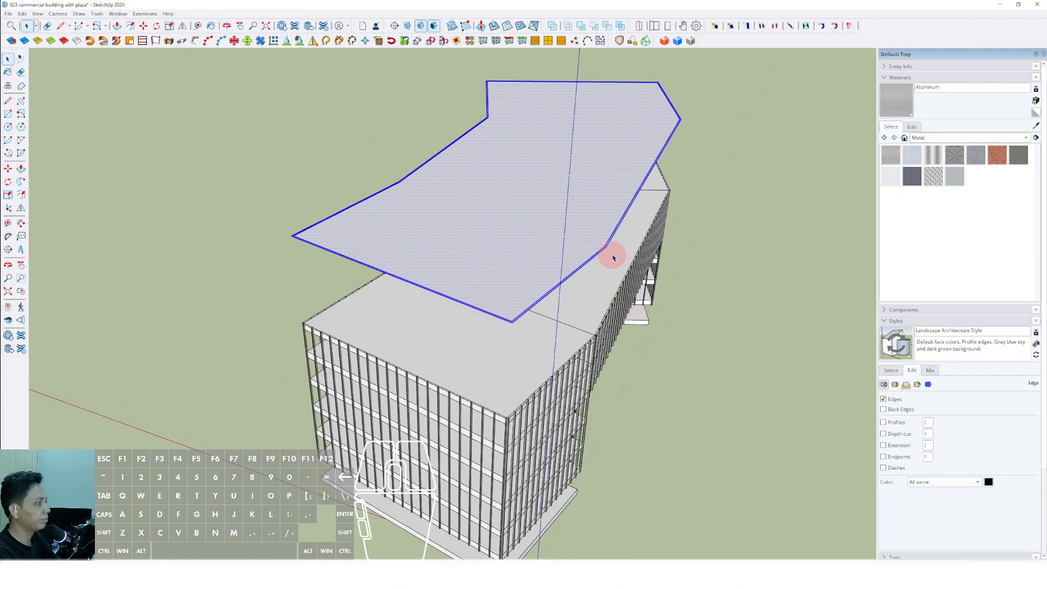
# Delete the old horizontal frame strip running over the mullions along the building's roof edge
pyautogui.scroll(5, 606, 256)
pyautogui.moveTo(594, 257); pyautogui.dragTo(615, 265, button='middle')
pyautogui.scroll(-2, 603, 266)
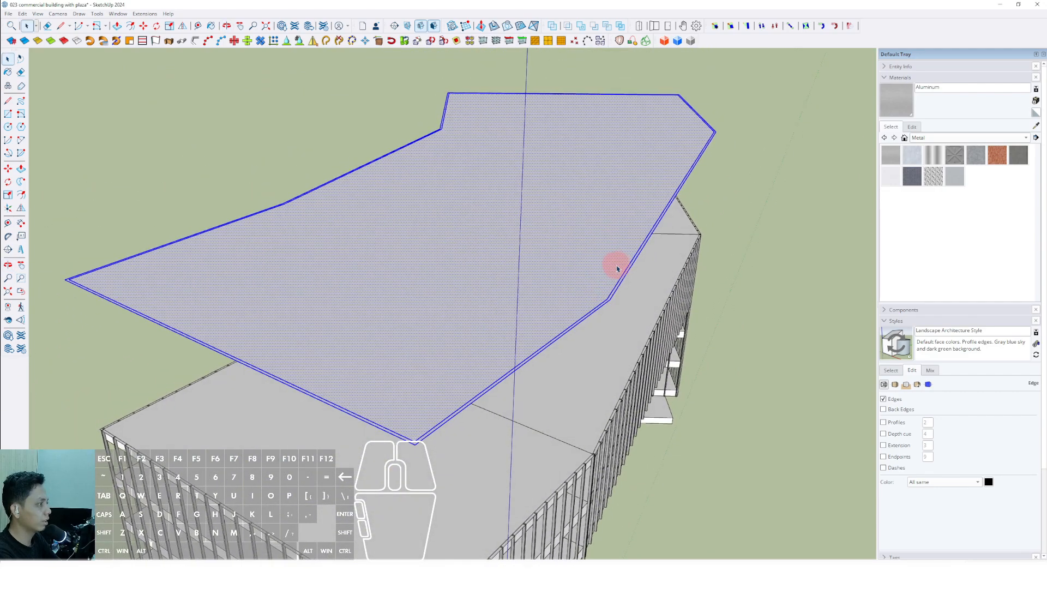
pyautogui.scroll(4, 608, 298)
pyautogui.scroll(3, 678, 397)
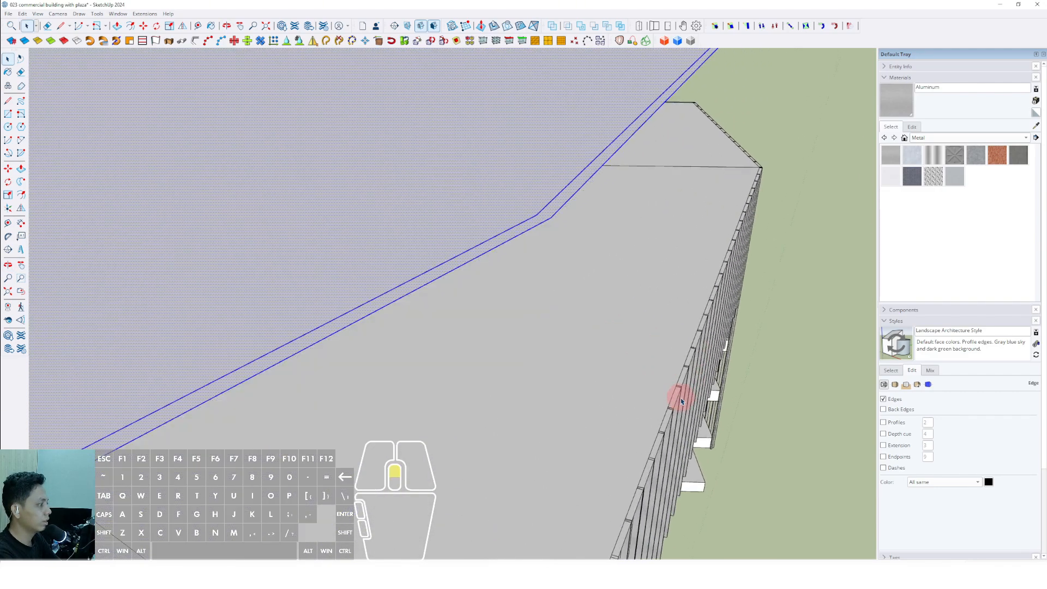
pyautogui.tripleClick(684, 367)
pyautogui.scroll(-1, 681, 369)
pyautogui.press('Delete')
pyautogui.scroll(-4, 631, 358)
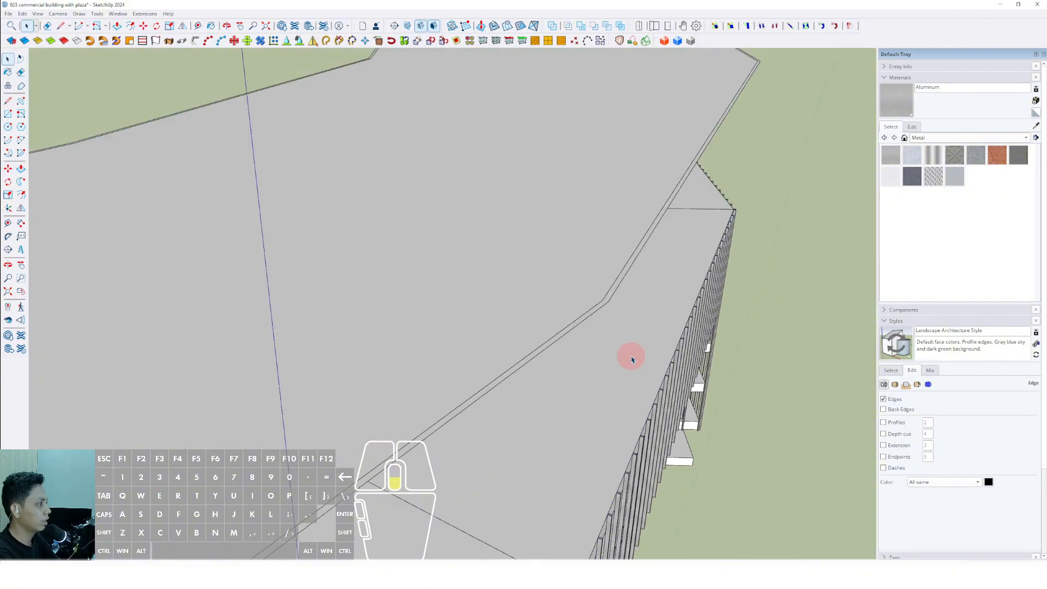
# Offset the raised rim face to divide it, leaving a narrow strip along its outer edge
pyautogui.scroll(3, 619, 327)
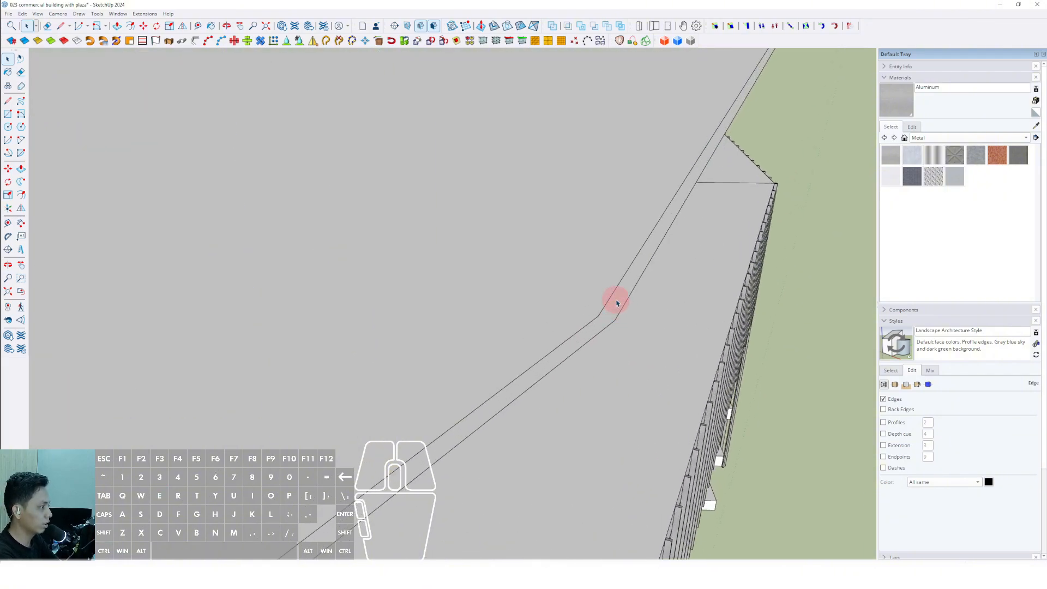
pyautogui.click(622, 303)
pyautogui.press('f')
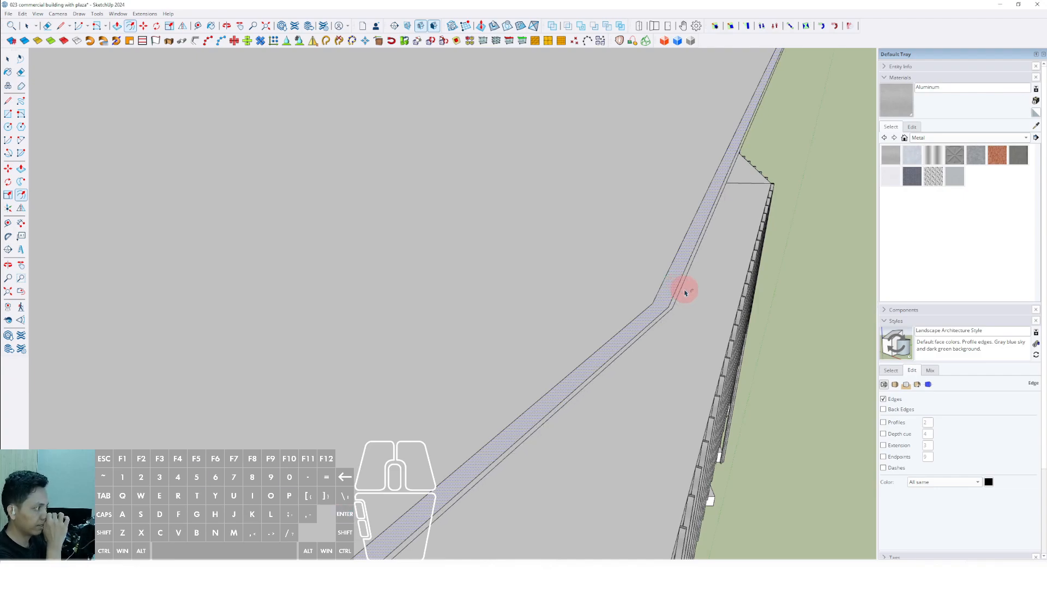
pyautogui.scroll(3, 672, 300)
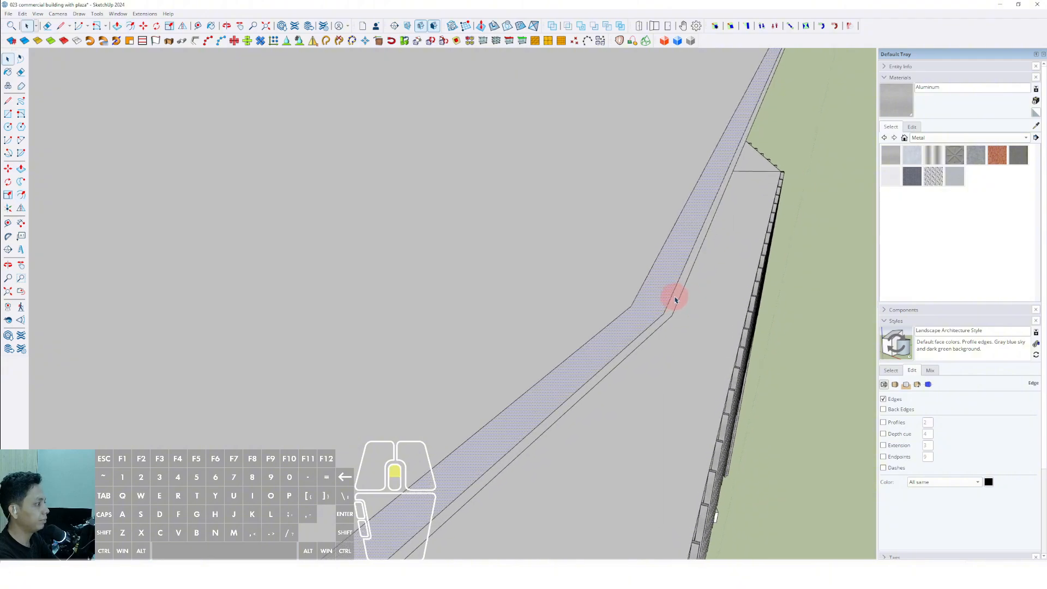
pyautogui.press('space')
pyautogui.scroll(3, 661, 297)
pyautogui.moveTo(663, 295); pyautogui.dragTo(335, 226, button='middle')
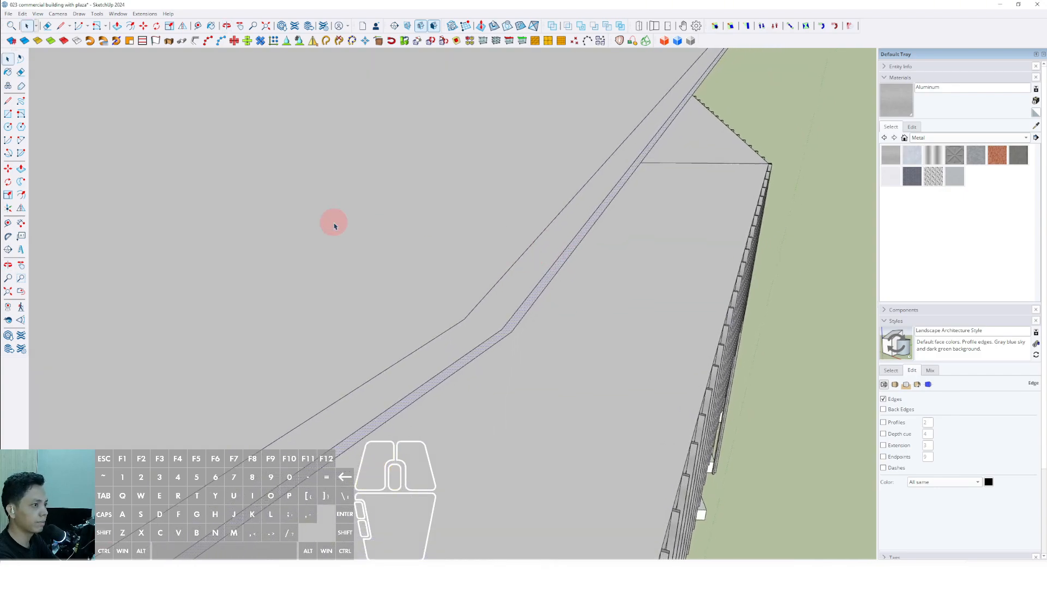
# Move the narrow rim strip vertically back down onto the mullion tops at the building's roof edge
pyautogui.click(556, 261)
pyautogui.keyDown('shift'); pyautogui.scroll(-3, 578, 357); pyautogui.keyUp('shift')
pyautogui.keyDown('shift'); pyautogui.moveTo(580, 358); pyautogui.dragTo(528, 262, button='middle'); pyautogui.keyUp('shift')
pyautogui.keyDown('shift'); pyautogui.scroll(3, 529, 263); pyautogui.keyUp('shift')
pyautogui.keyDown('shift'); pyautogui.click(469, 281); pyautogui.keyUp('shift')
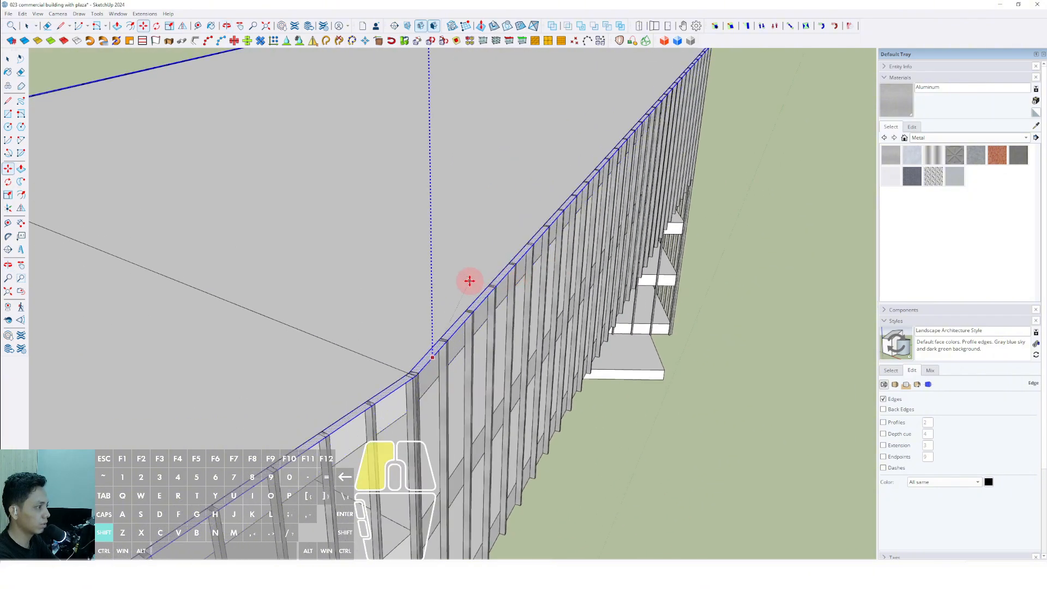
pyautogui.press('space')
# Push/Pull the roof-edge strip into a solid horizontal frame and make it a group
pyautogui.scroll(2, 446, 342)
pyautogui.moveTo(446, 342); pyautogui.dragTo(471, 282, button='middle')
pyautogui.scroll(2, 471, 281)
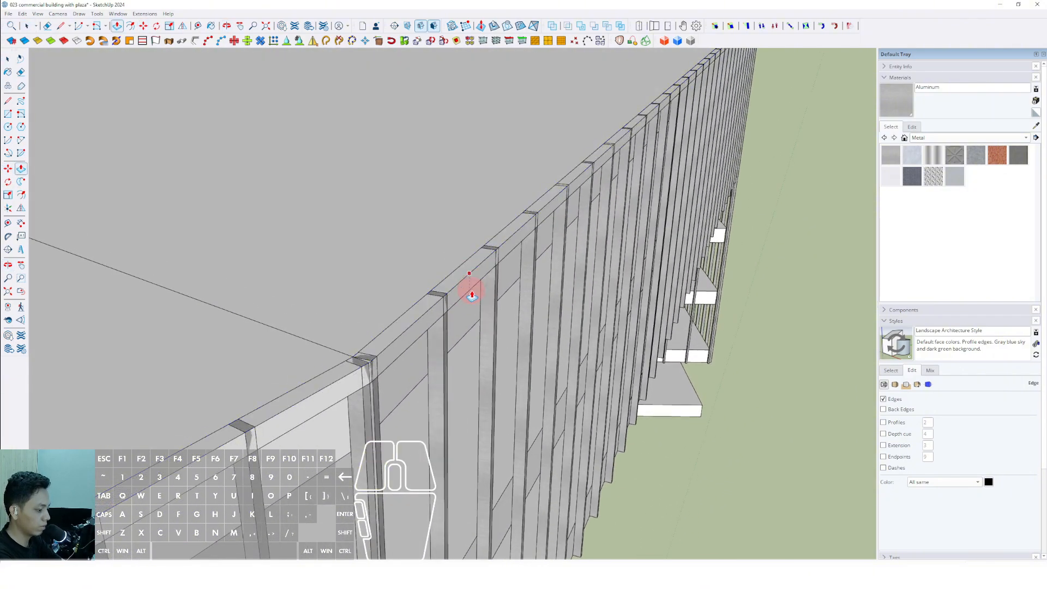
pyautogui.tripleClick(472, 271)
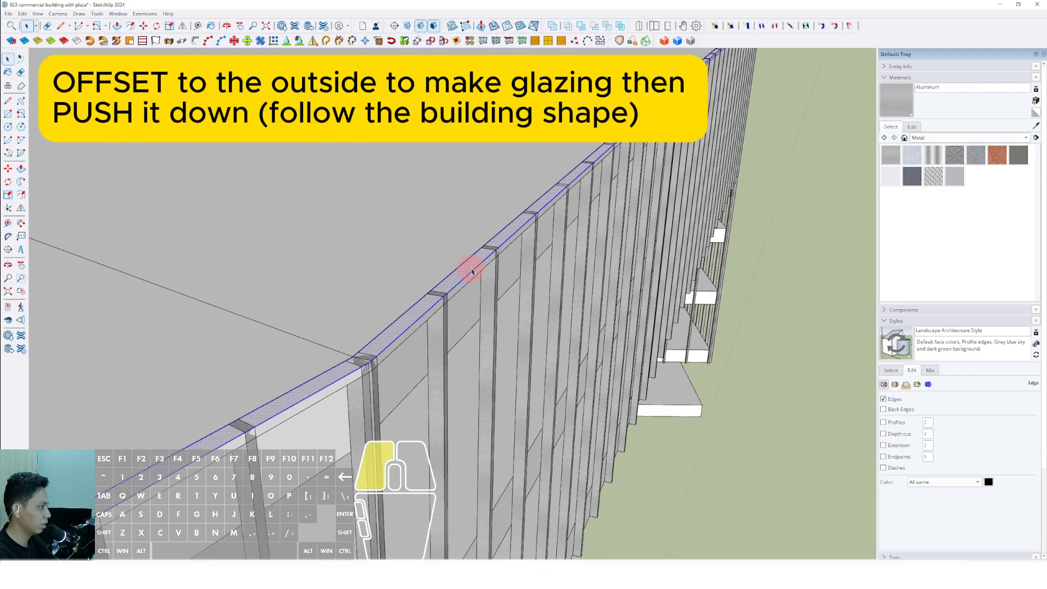
pyautogui.rightClick(472, 271)
pyautogui.click(495, 350)
# Paint the grouped horizontal roof frame with the Aluminum material
pyautogui.click(897, 108)
pyautogui.scroll(2, 479, 264)
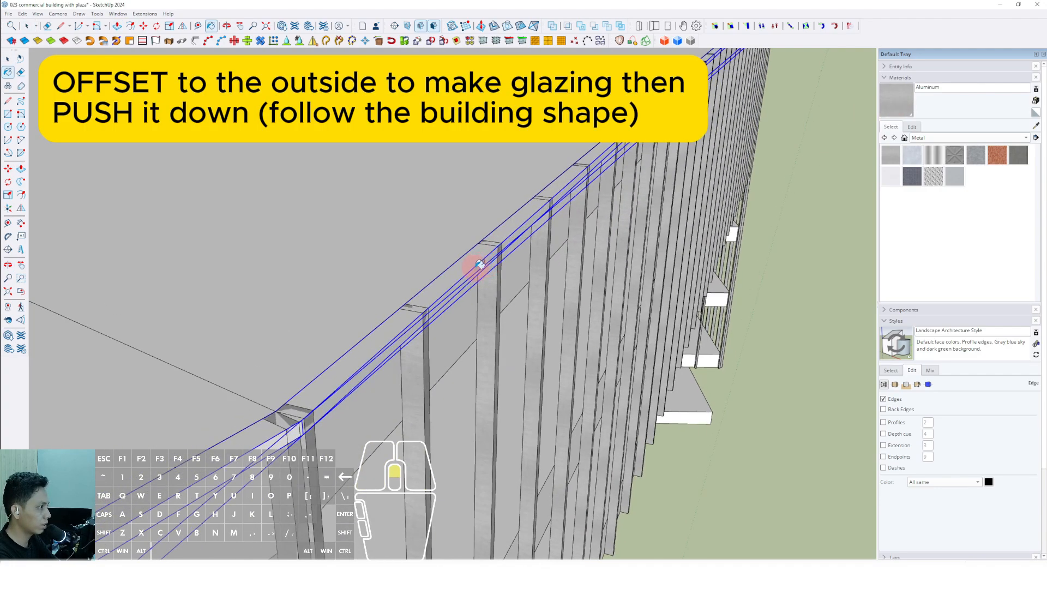
pyautogui.click(483, 258)
pyautogui.press('space')
# Convert the aluminum roof frame group into a component
pyautogui.scroll(-3, 483, 257)
pyautogui.moveTo(483, 257)
pyautogui.keyDown('shift'); pyautogui.mouseDown(button='middle')
pyautogui.moveTo(644, 235)
pyautogui.moveTo(416, 299)
pyautogui.mouseUp(button='middle'); pyautogui.keyUp('shift')
pyautogui.scroll(2, 415, 299)
pyautogui.rightClick(412, 289)
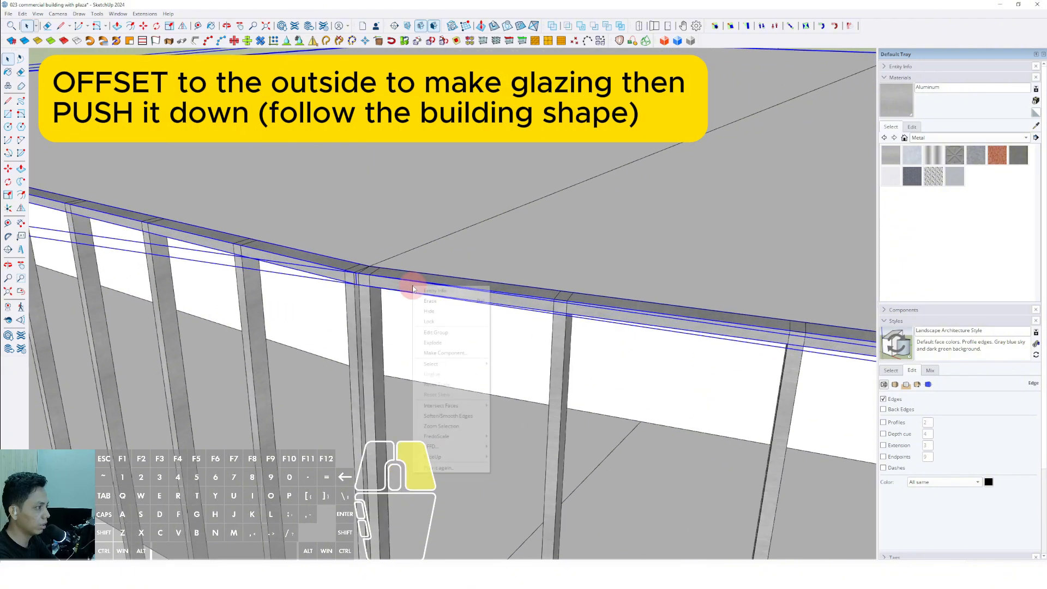
pyautogui.click(436, 364)
pyautogui.click(526, 393)
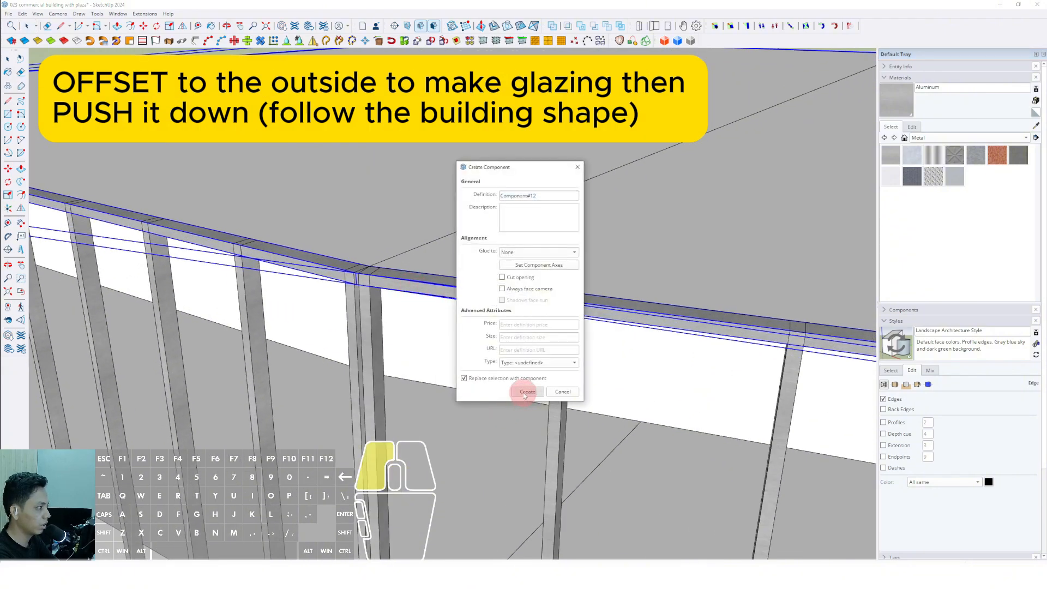
# Try to copy the roof frame component vertically above the roof edge
pyautogui.moveTo(523, 395); pyautogui.dragTo(414, 236, button='middle')
pyautogui.press('m')
pyautogui.click(402, 248)
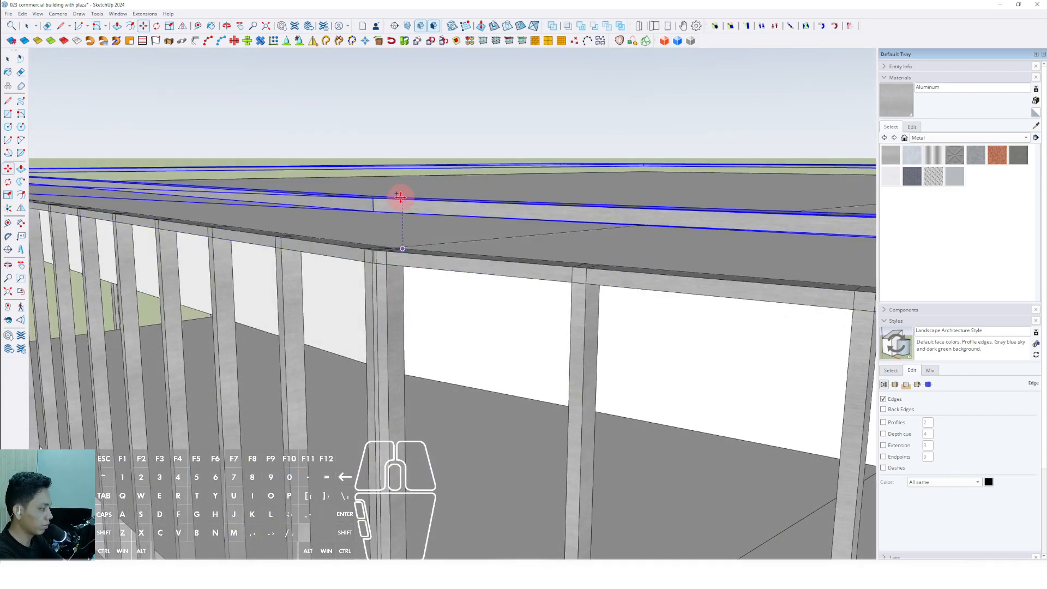
pyautogui.press('Return')
pyautogui.scroll(-2, 430, 261)
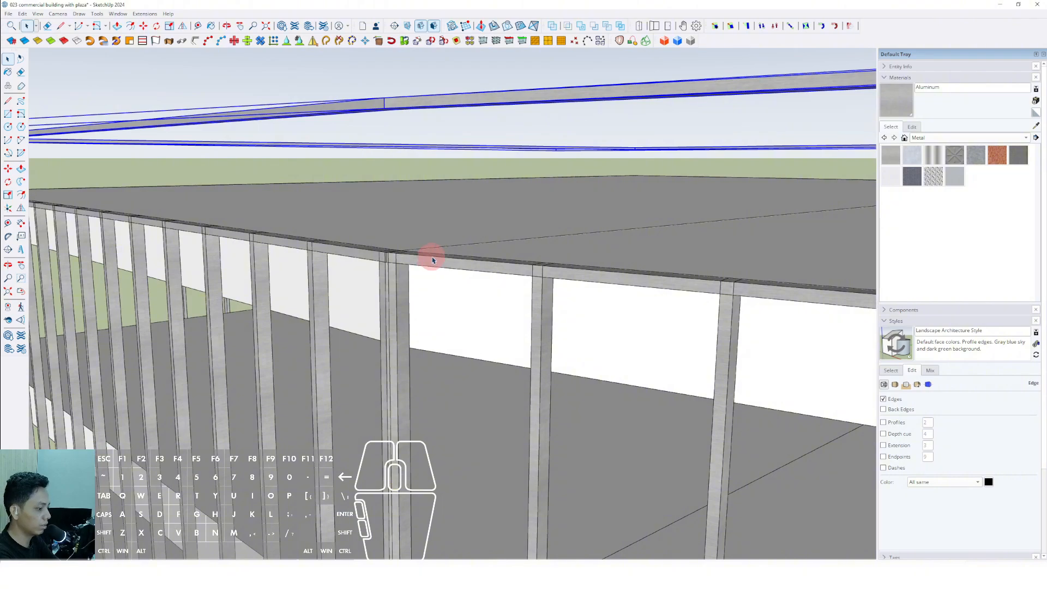
# Select the frame component at the roof edge and copy it vertically to a higher position above the roof
pyautogui.press('e')
pyautogui.click(420, 264)
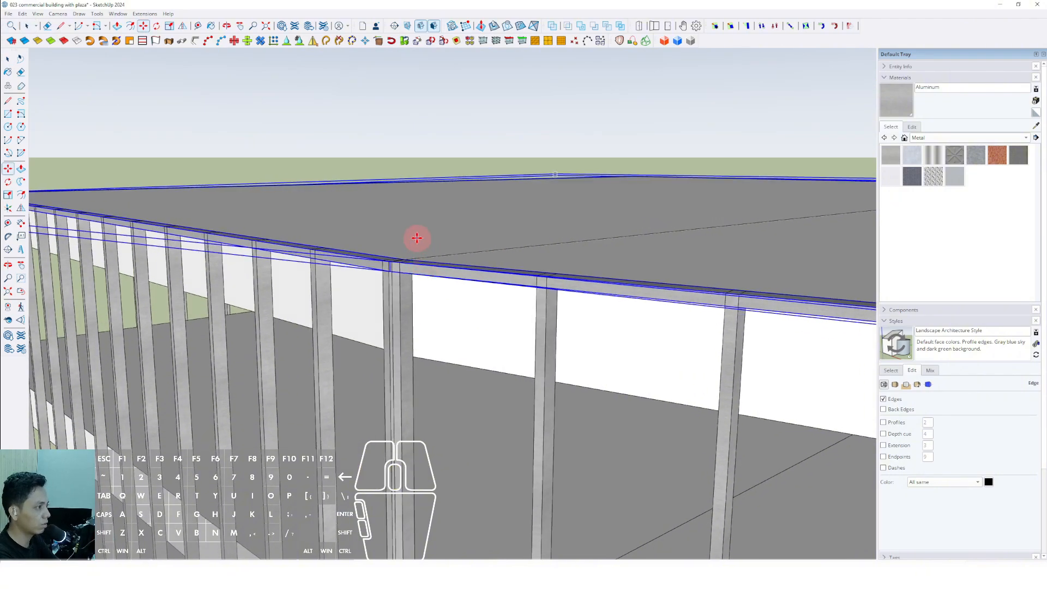
pyautogui.click(417, 238)
pyautogui.press('Return')
pyautogui.press('space')
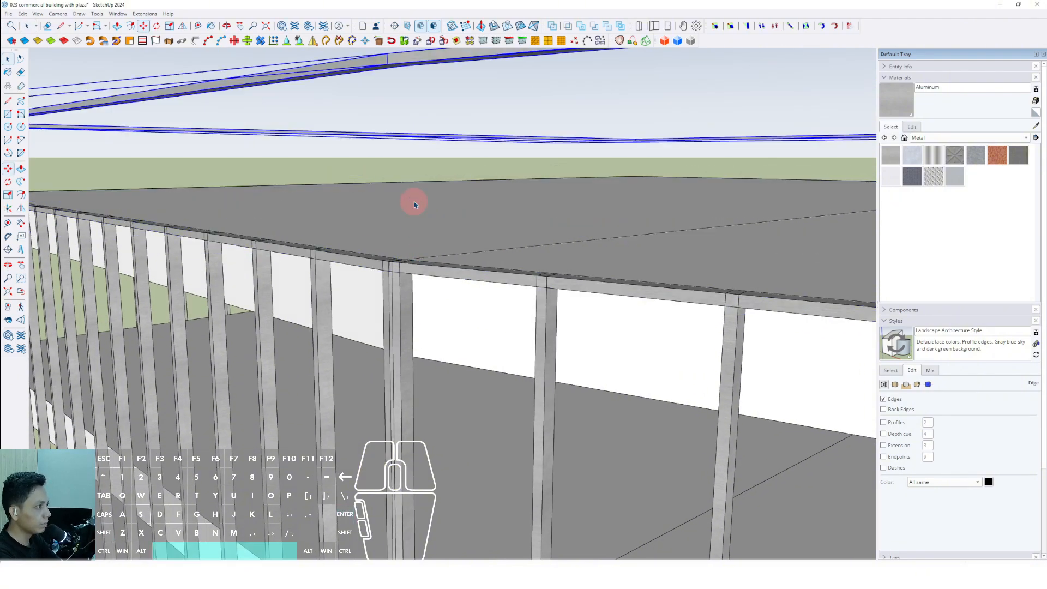
# Copy the horizontal frame components to the top and bottom edges of the upper floor slabs
pyautogui.scroll(-3, 423, 246)
pyautogui.scroll(3, 423, 248)
pyautogui.moveTo(423, 247); pyautogui.dragTo(425, 128, button='middle')
pyautogui.click(428, 223)
pyautogui.press('space')
pyautogui.moveTo(460, 201); pyautogui.dragTo(424, 316, button='middle')
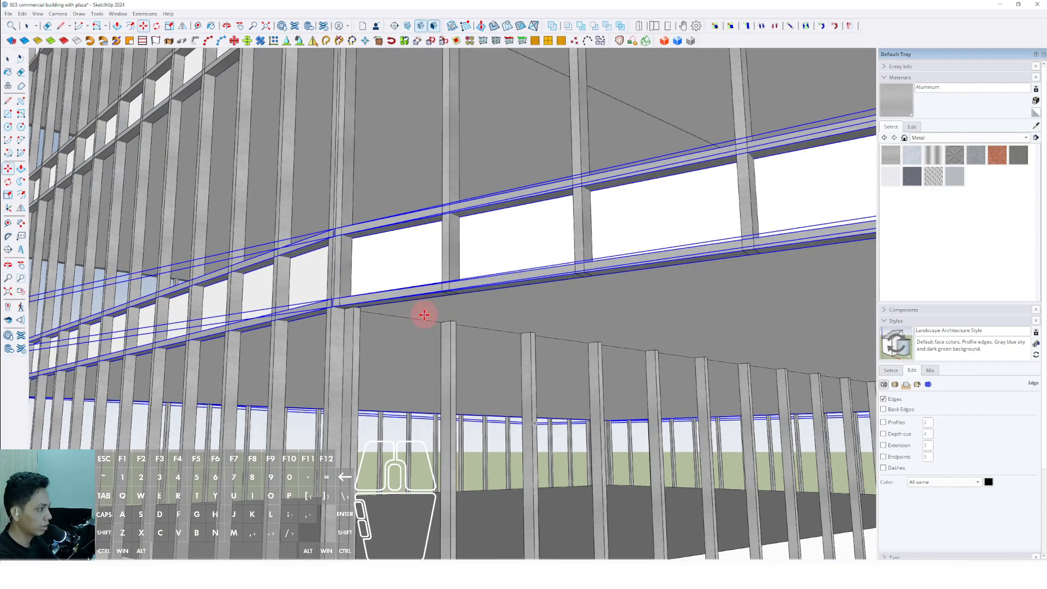
pyautogui.click(424, 315)
pyautogui.press('ctrl')
pyautogui.scroll(-5, 417, 345)
pyautogui.keyDown('shift'); pyautogui.moveTo(426, 377); pyautogui.dragTo(518, 330, button='middle'); pyautogui.keyUp('shift')
pyautogui.scroll(-3, 543, 318)
pyautogui.scroll(10, 576, 355)
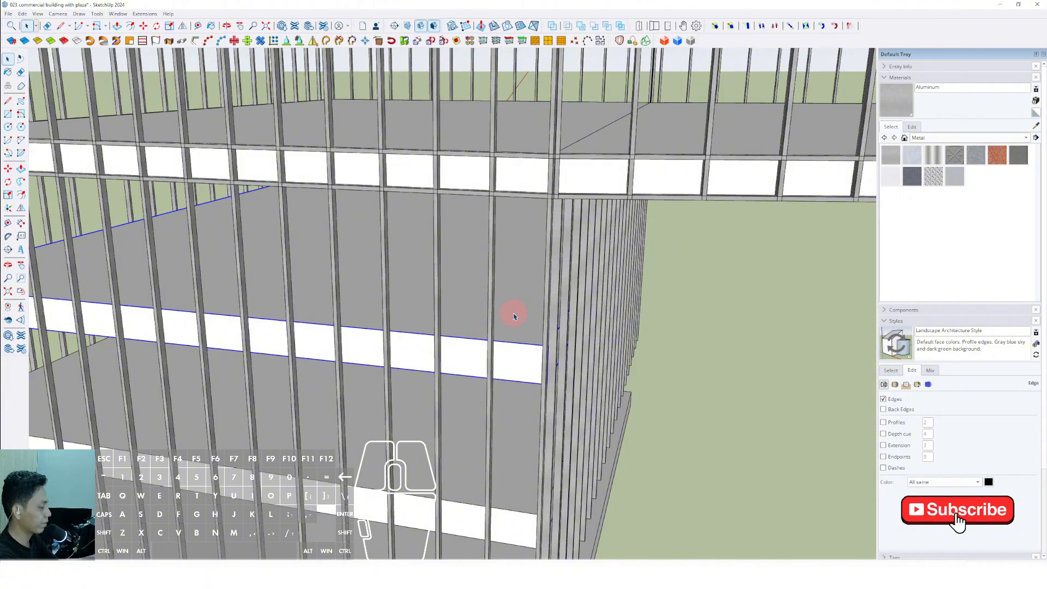
# Copy the top face of the uppermost short slab in the lower block and paste it in place outside its group
pyautogui.scroll(-5, 440, 311)
pyautogui.moveTo(439, 311)
pyautogui.mouseDown(button='middle')
pyautogui.moveTo(367, 305)
pyautogui.moveTo(456, 339)
pyautogui.mouseUp(button='middle')
pyautogui.scroll(4, 443, 327)
pyautogui.tripleClick(444, 328)
pyautogui.click(450, 321)
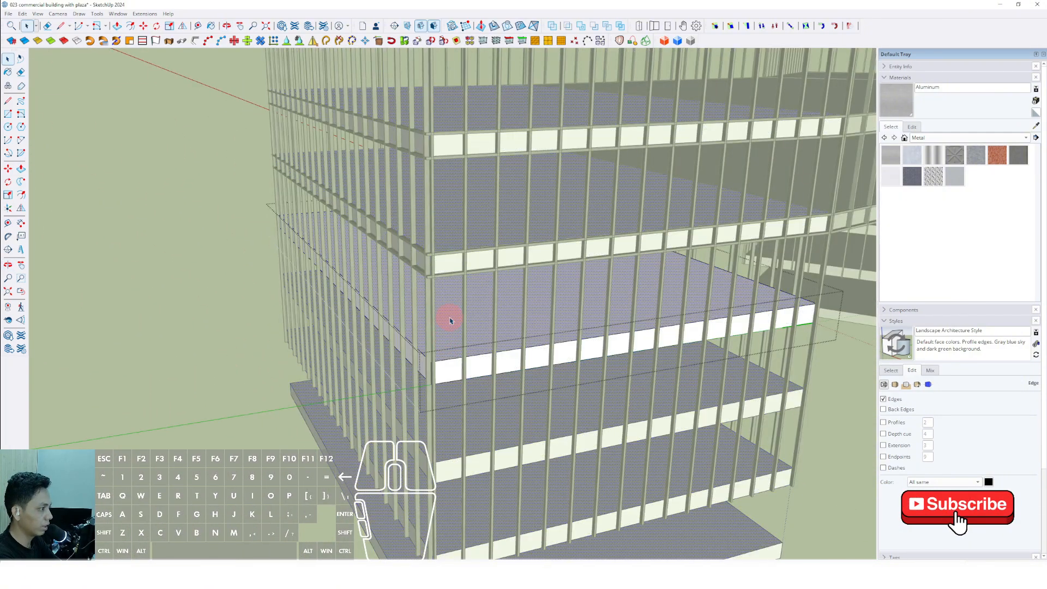
pyautogui.click(22, 14)
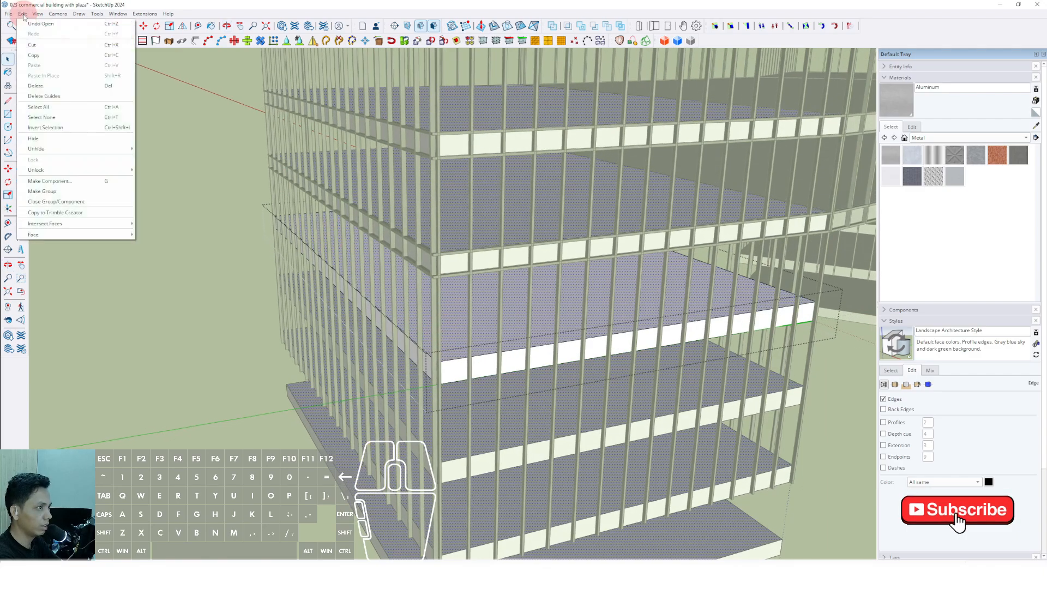
pyautogui.click(38, 54)
pyautogui.click(198, 300)
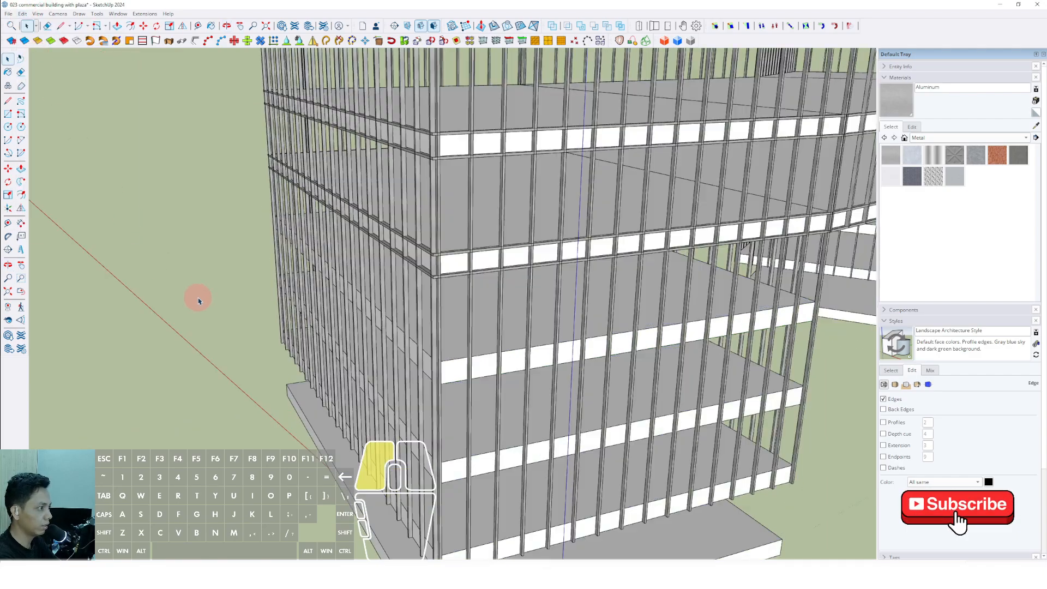
pyautogui.click(22, 13)
pyautogui.click(45, 73)
# Offset the pasted slab face outward to the outer side of the vertical mullions
pyautogui.scroll(10, 674, 304)
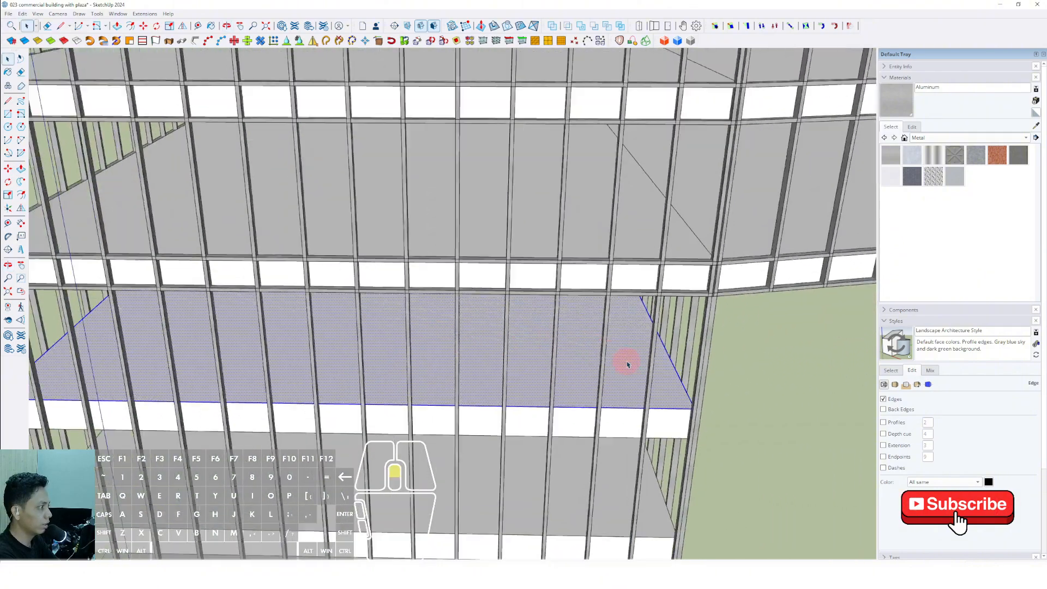
pyautogui.moveTo(523, 362); pyautogui.dragTo(532, 385, button='middle')
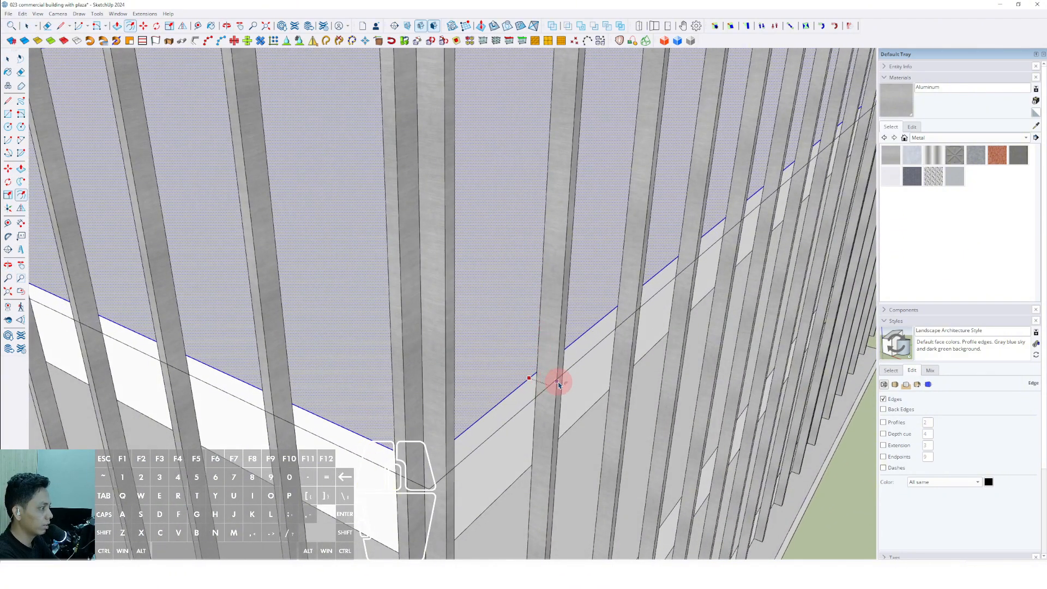
pyautogui.click(558, 382)
pyautogui.press('space')
pyautogui.scroll(4, 559, 382)
pyautogui.scroll(-1, 534, 374)
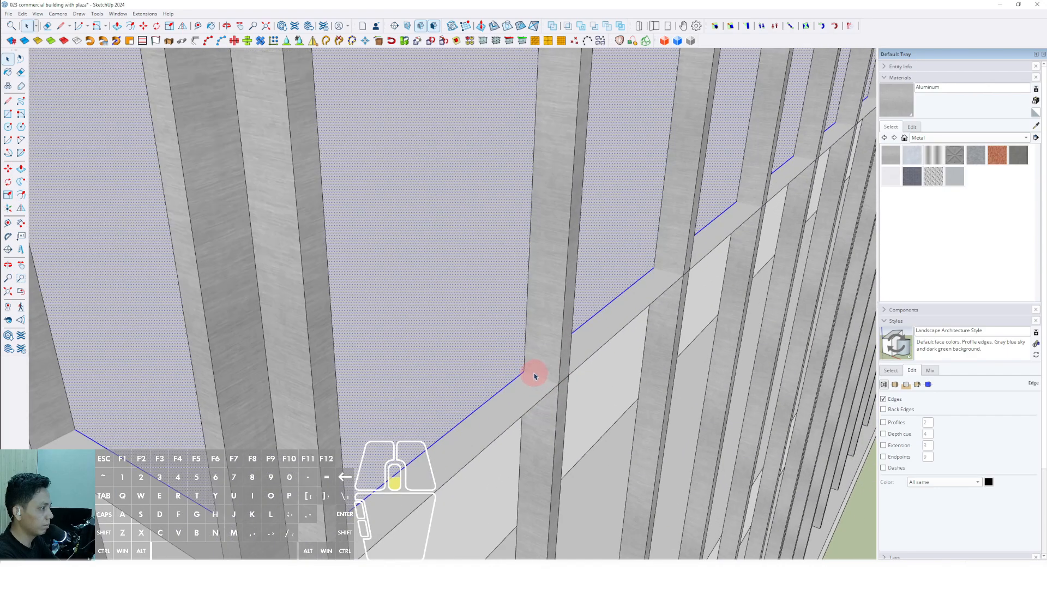
# Isolate the rim around the pasted slab face and extrude it into a solid horizontal frame
pyautogui.hotkey('shift', 'e')
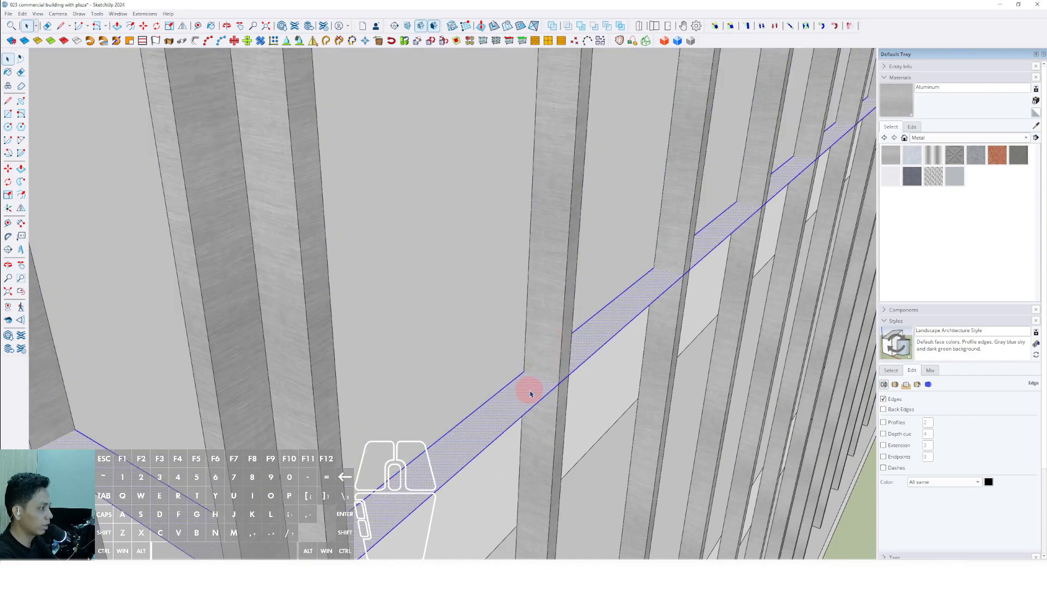
pyautogui.scroll(-3, 530, 393)
pyautogui.click(517, 337)
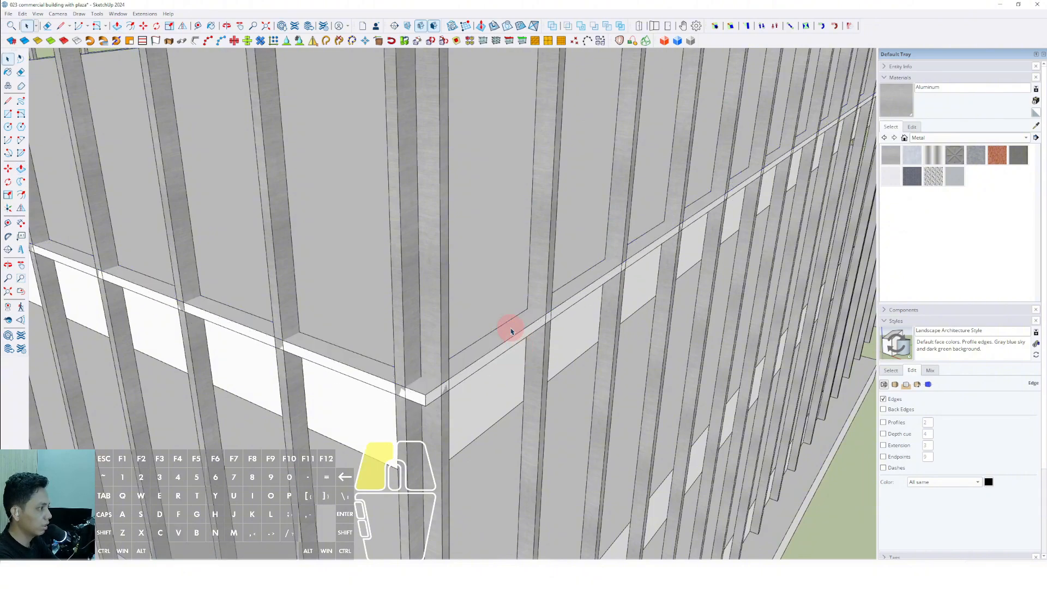
# Group the extruded horizontal frame and paint it with the Aluminum material
pyautogui.tripleClick(511, 329)
pyautogui.rightClick(511, 329)
pyautogui.click(545, 407)
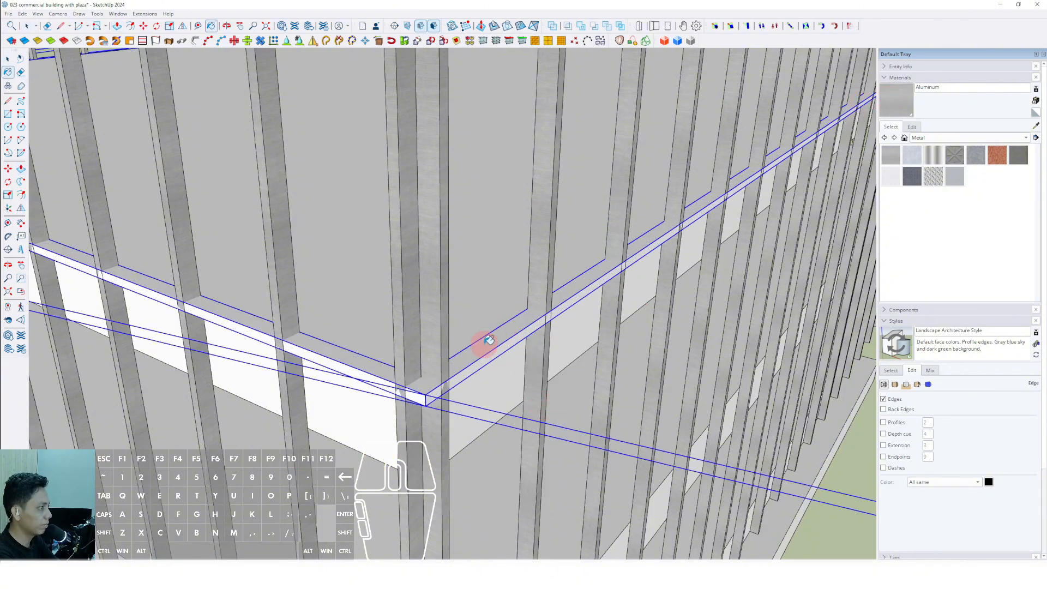
pyautogui.moveTo(489, 339)
pyautogui.mouseDown(button='middle')
pyautogui.moveTo(514, 355)
pyautogui.moveTo(451, 215)
pyautogui.moveTo(461, 294)
pyautogui.mouseUp(button='middle')
pyautogui.press('space')
# Convert the aluminum frame group into a component with the default settings
pyautogui.rightClick(461, 293)
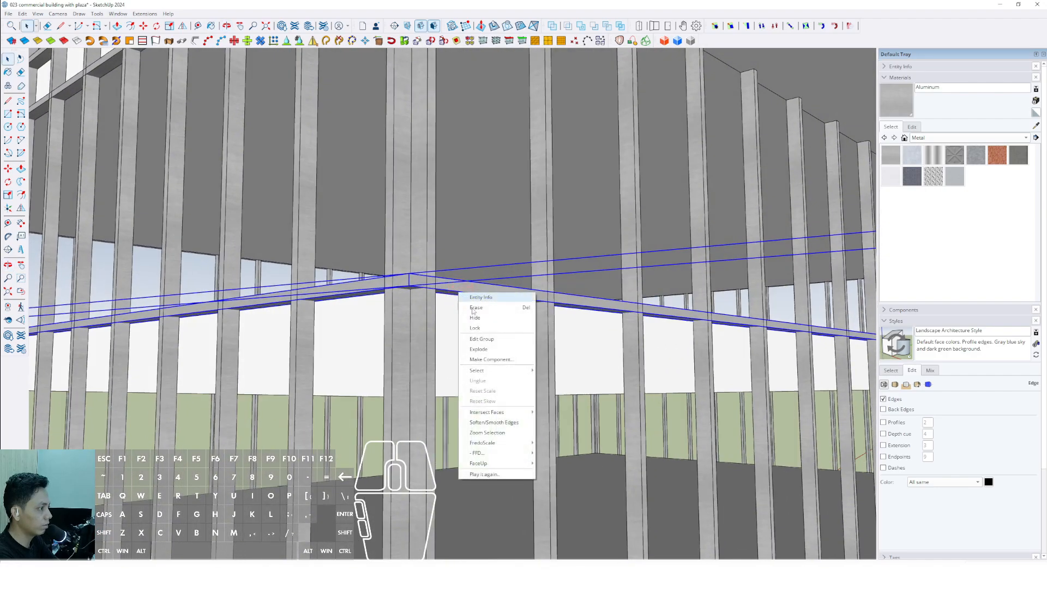
pyautogui.click(485, 351)
pyautogui.click(505, 371)
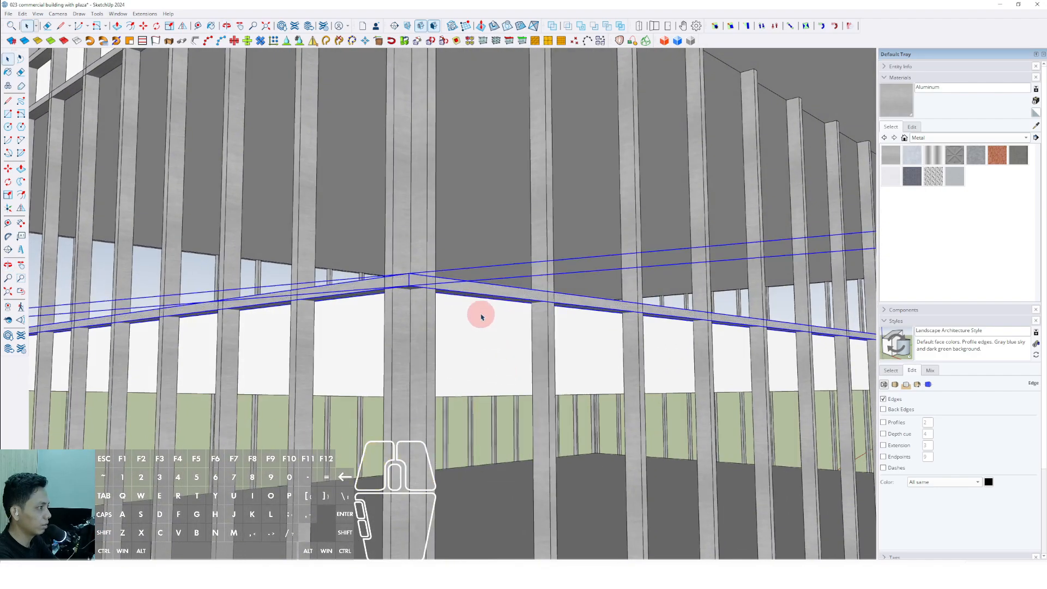
pyautogui.rightClick(479, 289)
pyautogui.click(506, 355)
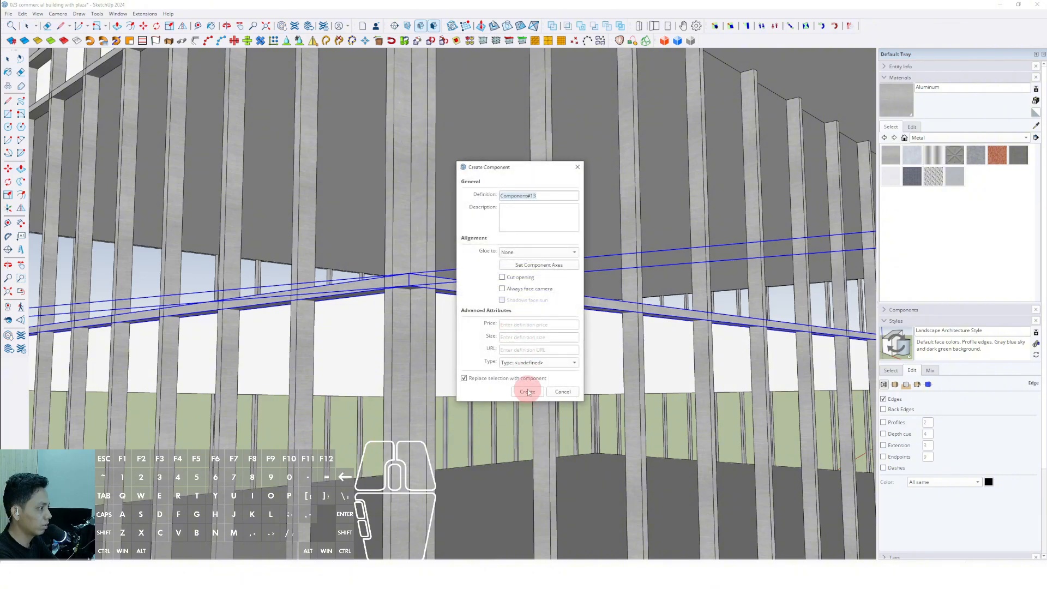
pyautogui.click(528, 390)
# Copy the frame component straight down to the bottom edge of the same slab
pyautogui.scroll(4, 469, 309)
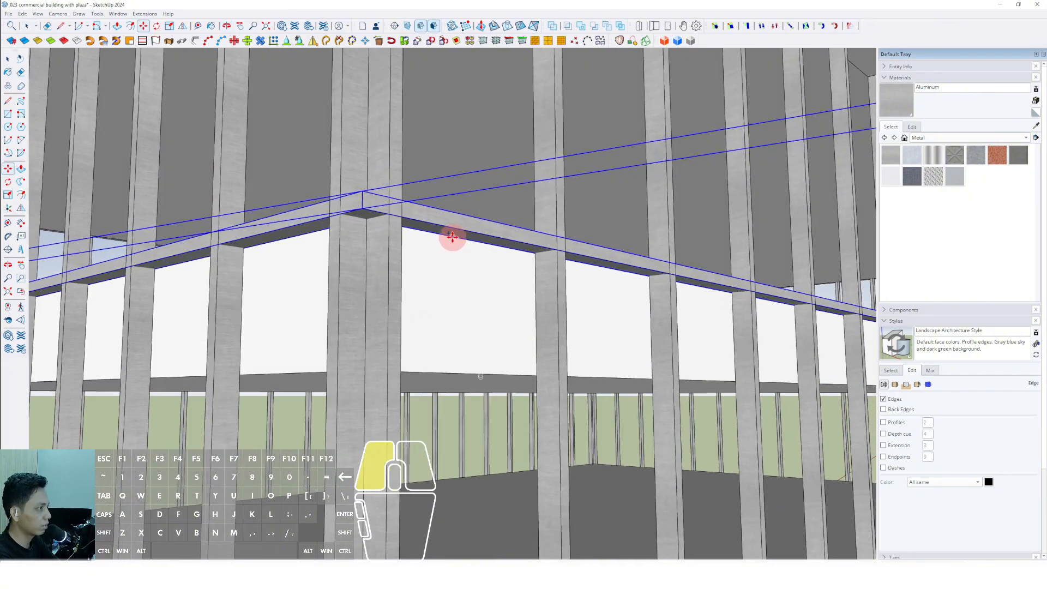
pyautogui.click(452, 236)
pyautogui.keyDown('shift'); pyautogui.moveTo(449, 284); pyautogui.dragTo(445, 164, button='middle'); pyautogui.keyUp('shift')
pyautogui.keyDown('shift'); pyautogui.click(440, 269); pyautogui.keyUp('shift')
pyautogui.press('space')
# Select the upper and lower frames together and copy the pair down to the middle slab of this lower block
pyautogui.scroll(-4, 434, 264)
pyautogui.moveTo(435, 264); pyautogui.dragTo(476, 233, button='middle')
pyautogui.keyDown('shift'); pyautogui.click(465, 195); pyautogui.keyUp('shift')
pyautogui.press('m')
pyautogui.click(473, 149)
pyautogui.scroll(-2, 475, 160)
pyautogui.click(477, 329)
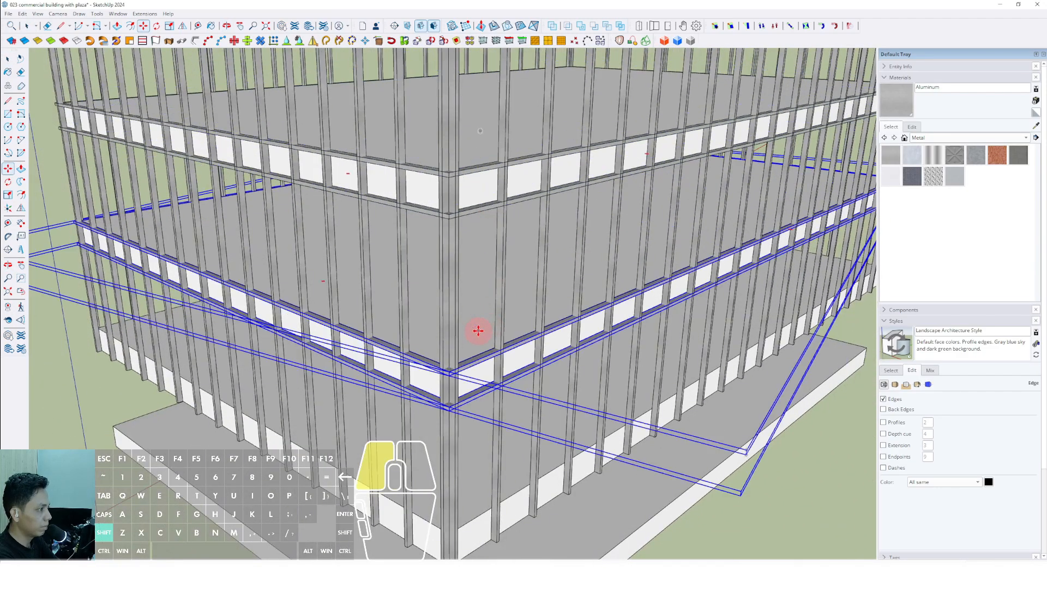
# Copy the pair of frames down from the middle slab to the lowest mullioned slab
pyautogui.scroll(1, 476, 328)
pyautogui.click(476, 325)
pyautogui.scroll(-1, 478, 300)
pyautogui.keyDown('shift'); pyautogui.moveTo(477, 296); pyautogui.dragTo(477, 279, button='middle'); pyautogui.keyUp('shift')
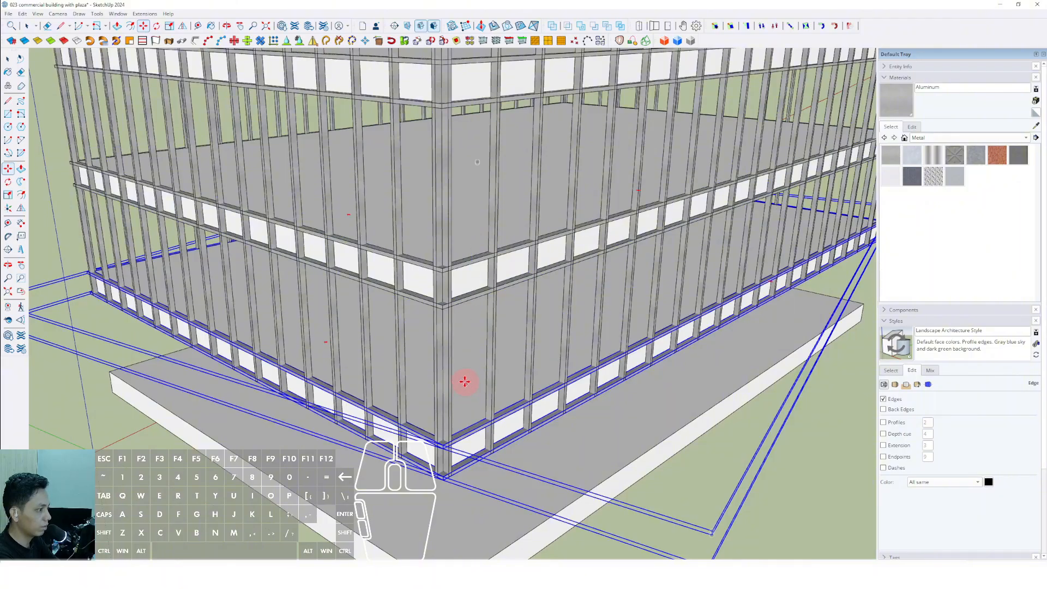
# Copy the top face of the uppermost short slab in the other lower block and paste it in place outside its group
pyautogui.scroll(-5, 465, 382)
pyautogui.moveTo(458, 393); pyautogui.dragTo(403, 390, button='middle')
pyautogui.scroll(-3, 573, 297)
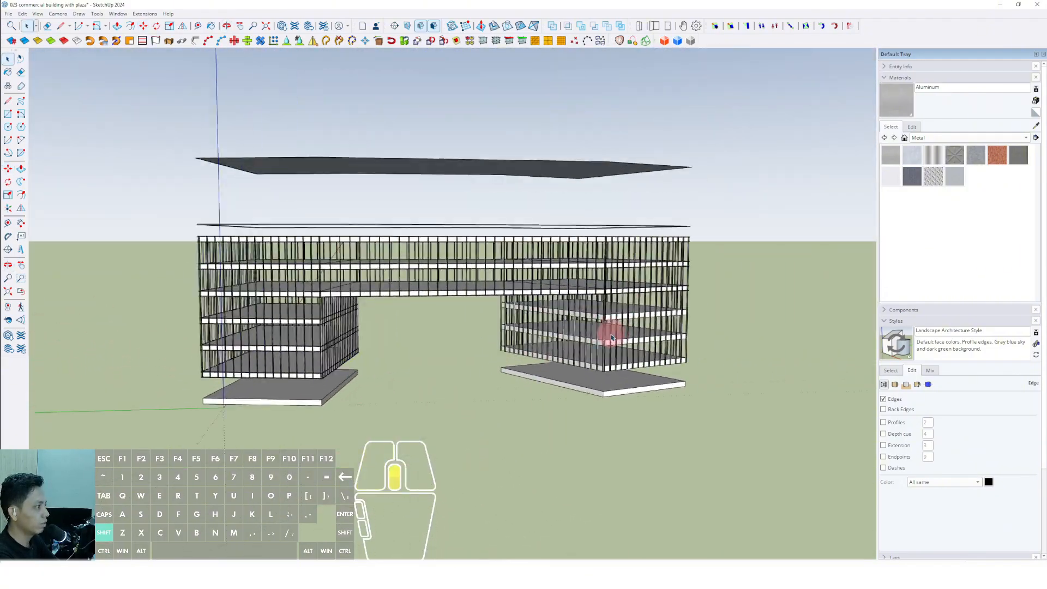
pyautogui.scroll(10, 430, 348)
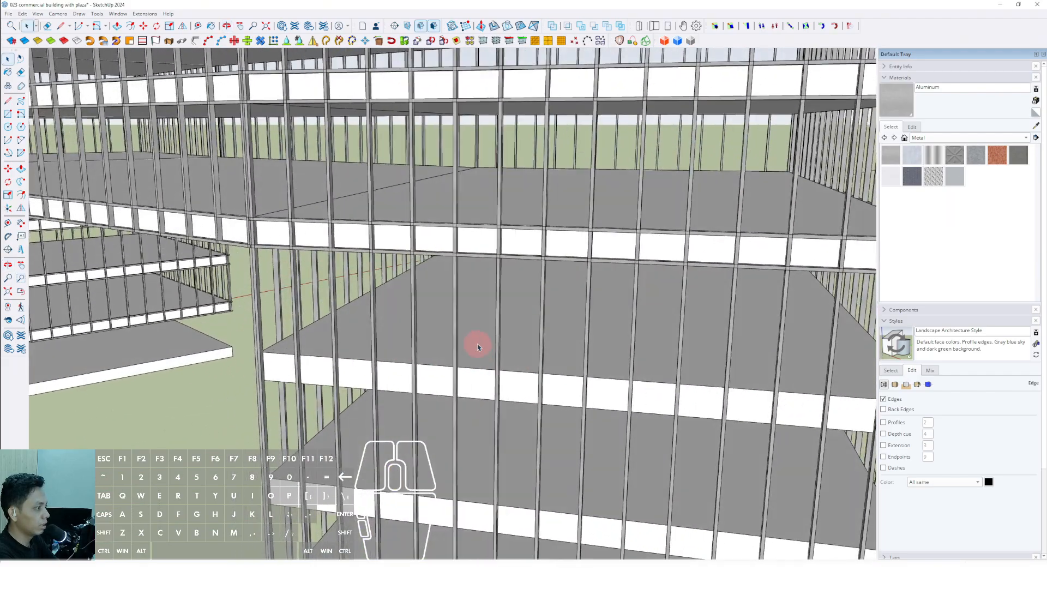
pyautogui.doubleClick(478, 346)
pyautogui.click(477, 346)
pyautogui.scroll(-3, 472, 346)
pyautogui.moveTo(471, 344); pyautogui.dragTo(425, 340, button='middle')
pyautogui.scroll(3, 442, 330)
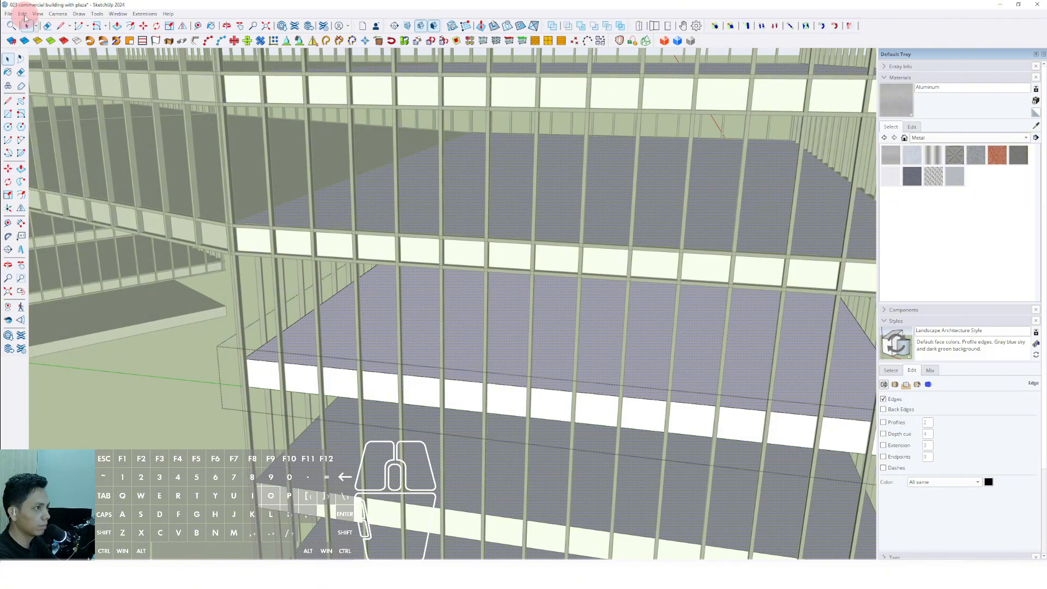
pyautogui.click(24, 16)
pyautogui.click(38, 56)
pyautogui.scroll(-2, 217, 335)
pyautogui.click(186, 410)
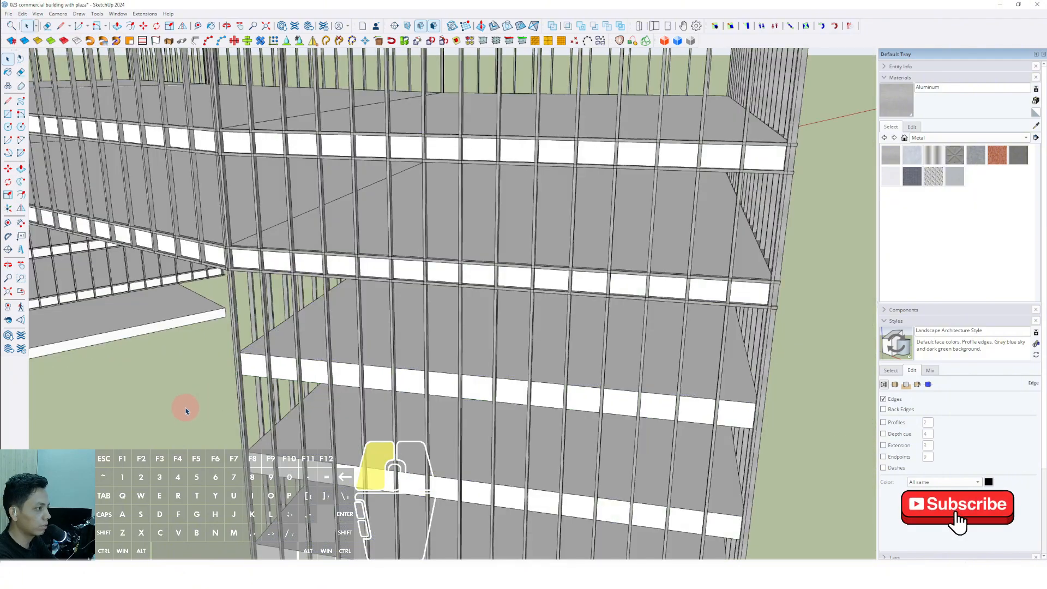
pyautogui.click(24, 15)
pyautogui.click(46, 80)
# Offset the pasted face outward to the mullions' outer side and extrude only the resulting rim into a solid frame
pyautogui.scroll(4, 316, 348)
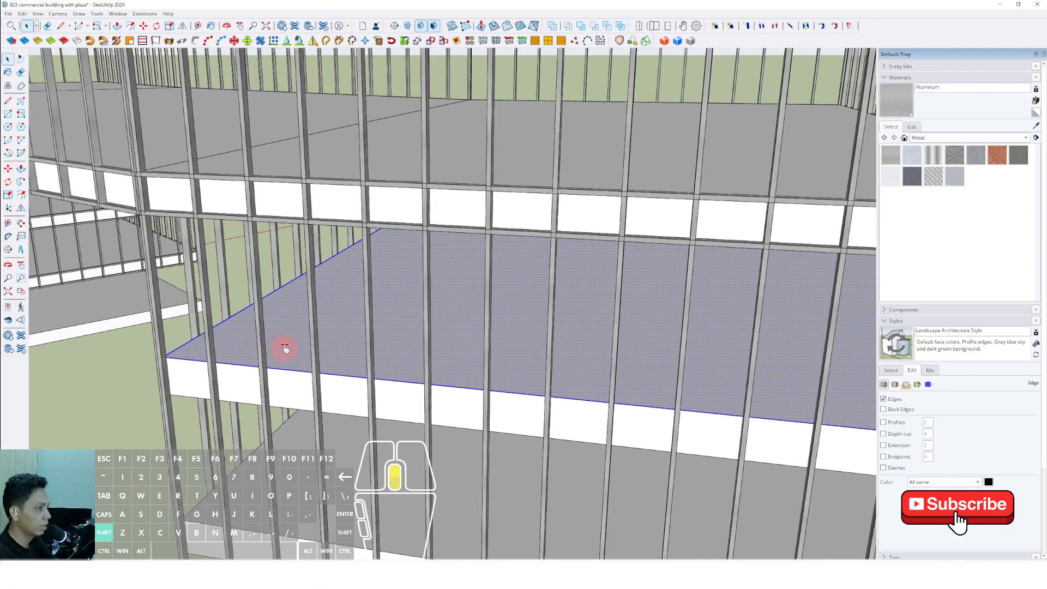
pyautogui.keyDown('shift'); pyautogui.moveTo(286, 348); pyautogui.dragTo(622, 312, button='middle'); pyautogui.keyUp('shift')
pyautogui.scroll(5, 416, 330)
pyautogui.press('f')
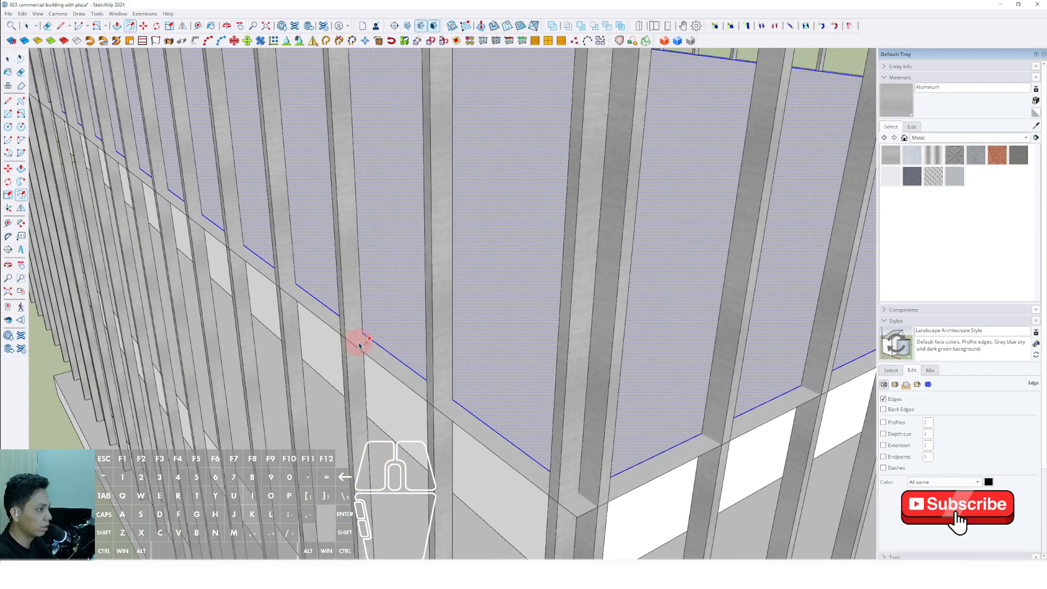
pyautogui.press('space')
pyautogui.scroll(2, 310, 292)
pyautogui.scroll(-2, 300, 251)
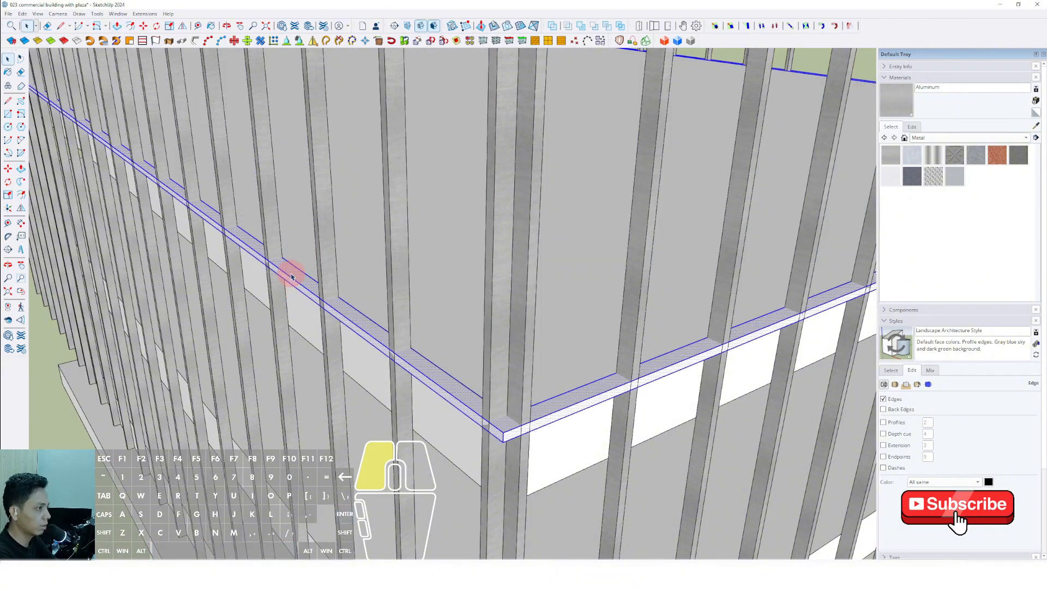
# Group the second block's horizontal frame and apply the Aluminum material to it
pyautogui.rightClick(290, 277)
pyautogui.click(311, 341)
pyautogui.click(900, 104)
pyautogui.scroll(4, 294, 266)
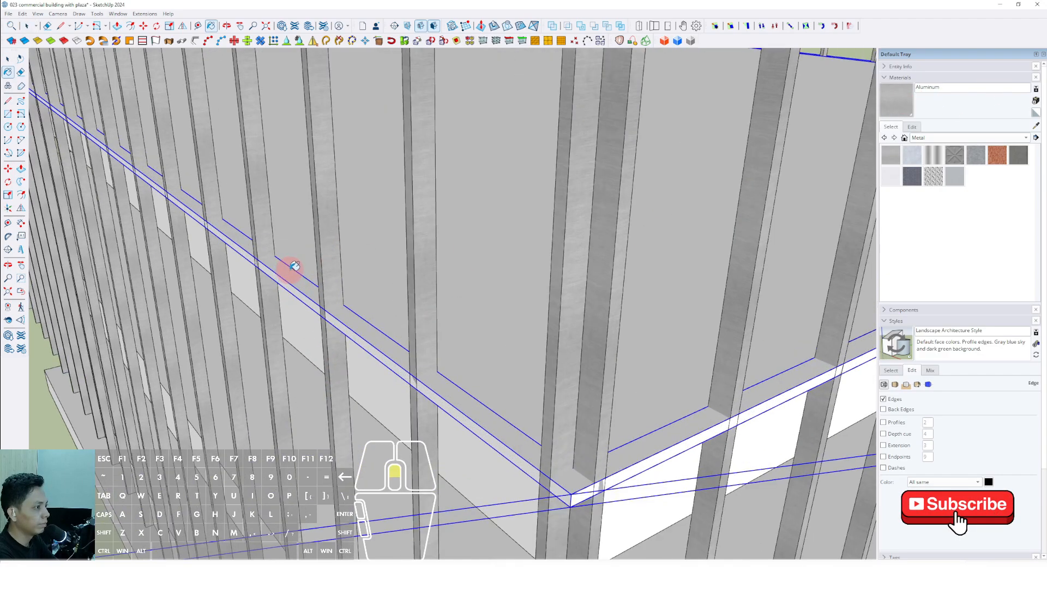
pyautogui.click(296, 285)
pyautogui.press('space')
# Turn the second block's frame group into a component with the default settings
pyautogui.scroll(-3, 297, 285)
pyautogui.moveTo(305, 278); pyautogui.dragTo(369, 210, button='middle')
pyautogui.scroll(2, 370, 267)
pyautogui.rightClick(369, 266)
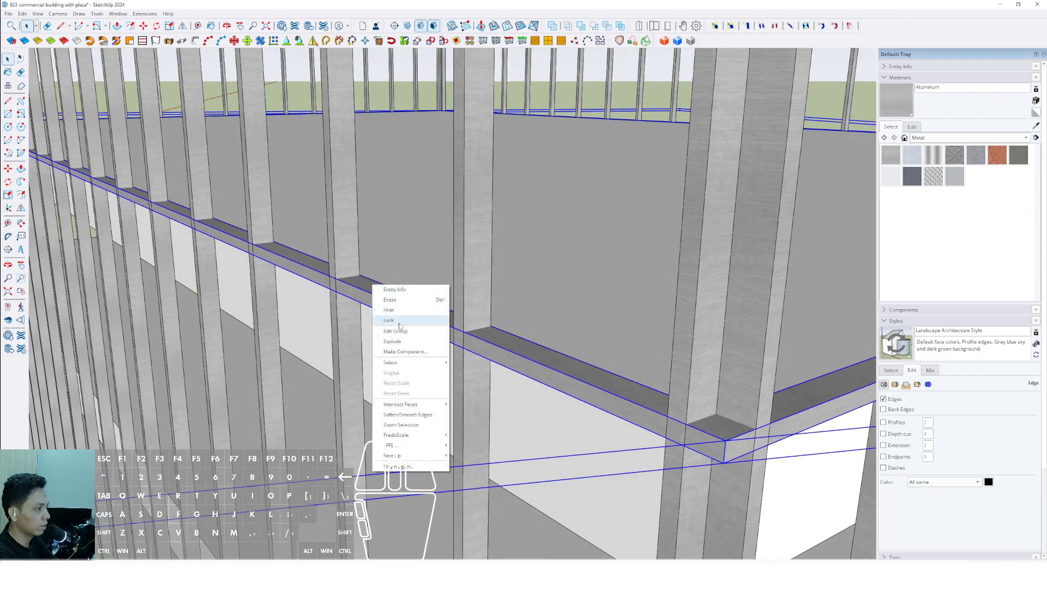
pyautogui.click(412, 355)
pyautogui.click(533, 393)
# Copy the second block's frame component down to the bottom edge of its uppermost slab
pyautogui.keyDown('shift'); pyautogui.moveTo(387, 354); pyautogui.dragTo(407, 280, button='middle'); pyautogui.keyUp('shift')
pyautogui.scroll(-2, 440, 139)
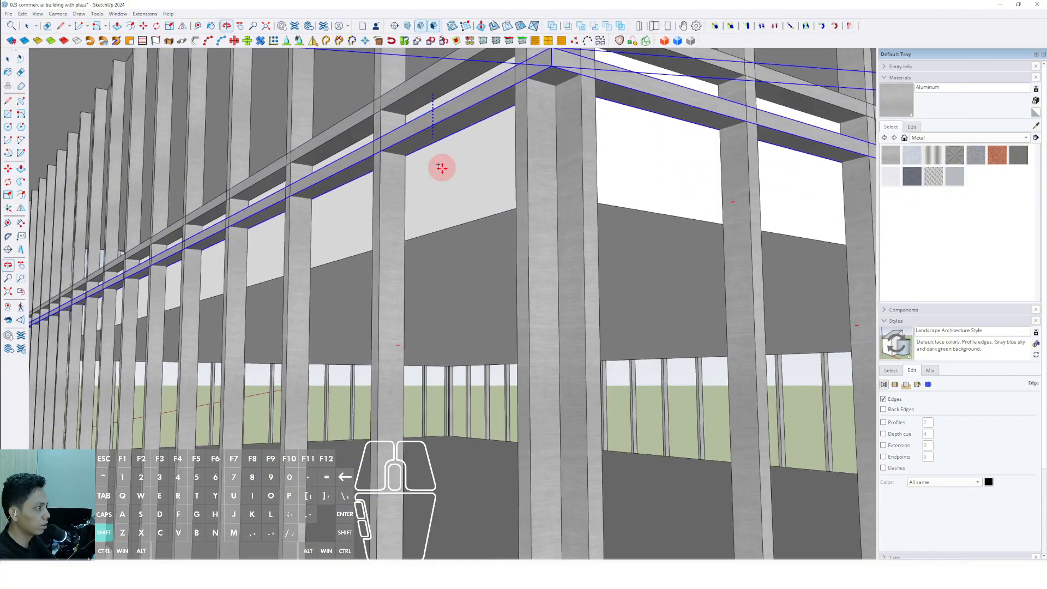
pyautogui.keyDown('shift'); pyautogui.click(470, 231); pyautogui.keyUp('shift')
pyautogui.press('space')
# Select both frames of the second block and copy the pair down to its two lower slabs
pyautogui.scroll(-3, 468, 234)
pyautogui.moveTo(464, 237); pyautogui.dragTo(395, 354, button='middle')
pyautogui.scroll(1, 436, 182)
pyautogui.scroll(-2, 436, 182)
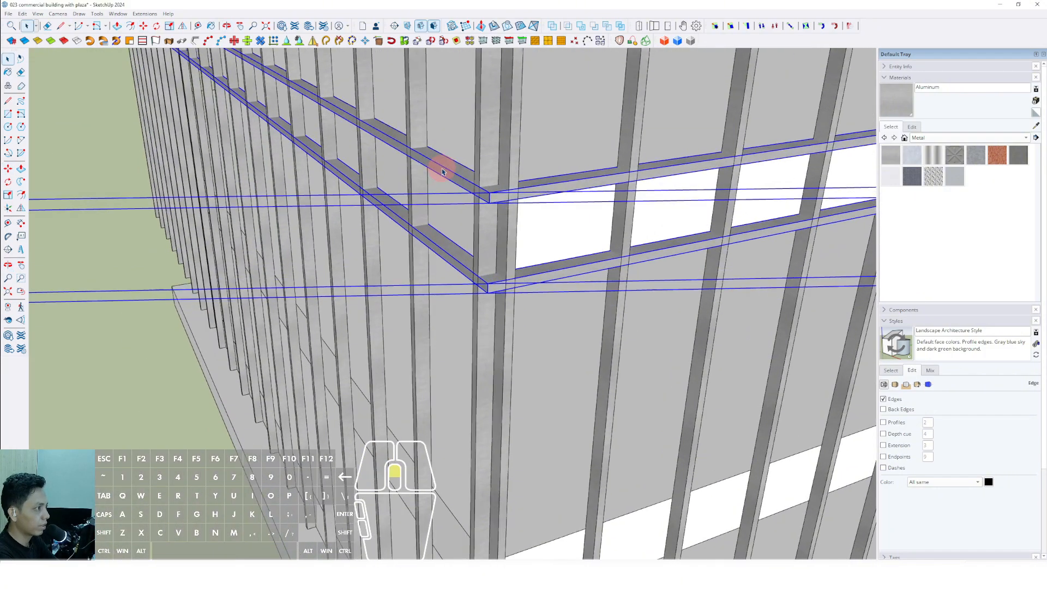
pyautogui.click(452, 136)
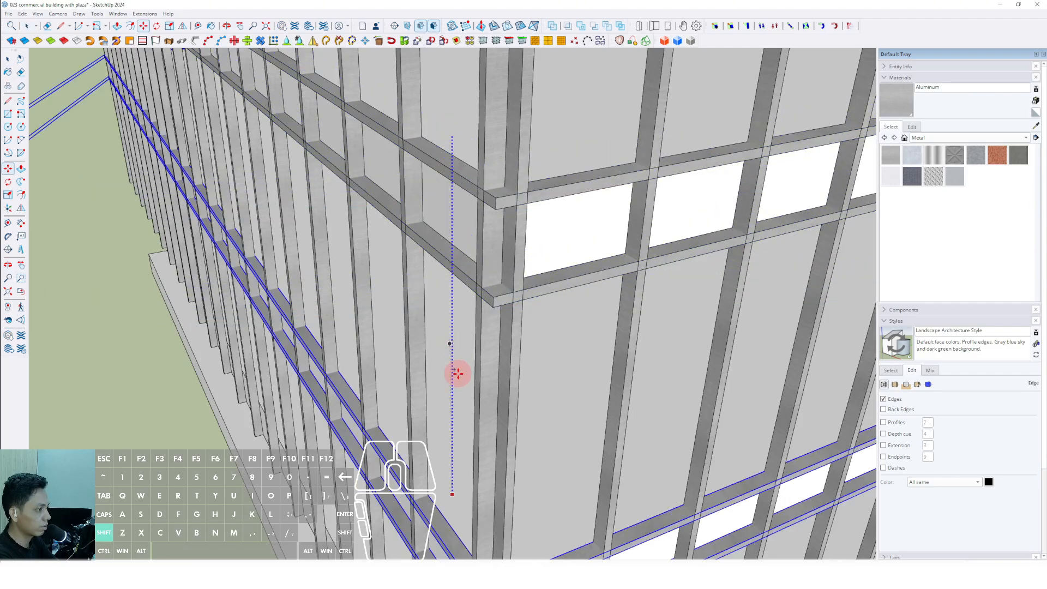
pyautogui.keyDown('shift'); pyautogui.moveTo(444, 442); pyautogui.dragTo(459, 128, button='middle'); pyautogui.keyUp('shift')
pyautogui.click(455, 285)
pyautogui.scroll(-1, 456, 254)
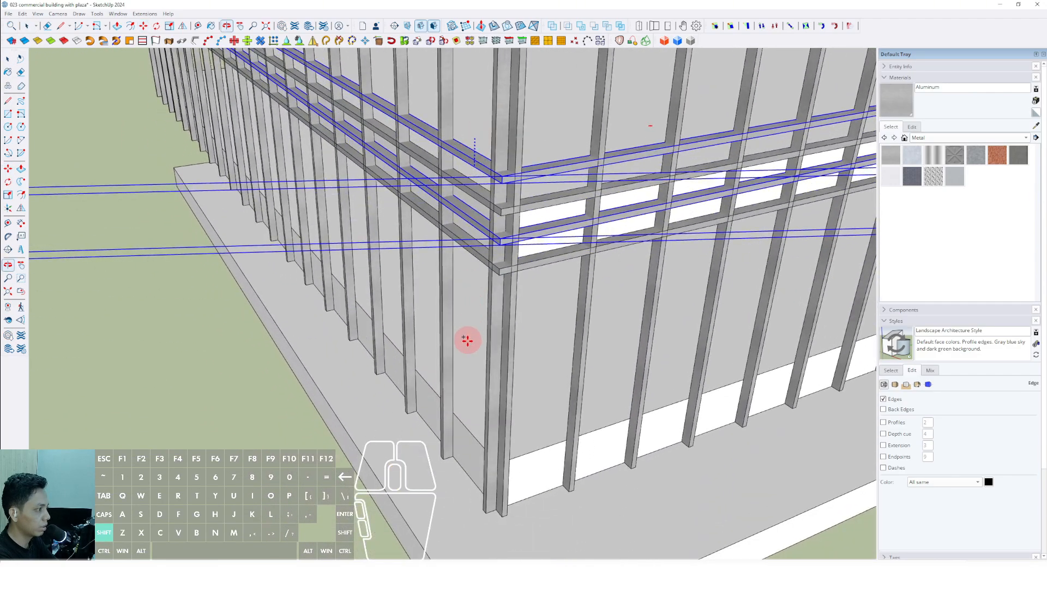
pyautogui.keyDown('shift'); pyautogui.click(471, 374); pyautogui.keyUp('shift')
pyautogui.scroll(-7, 528, 370)
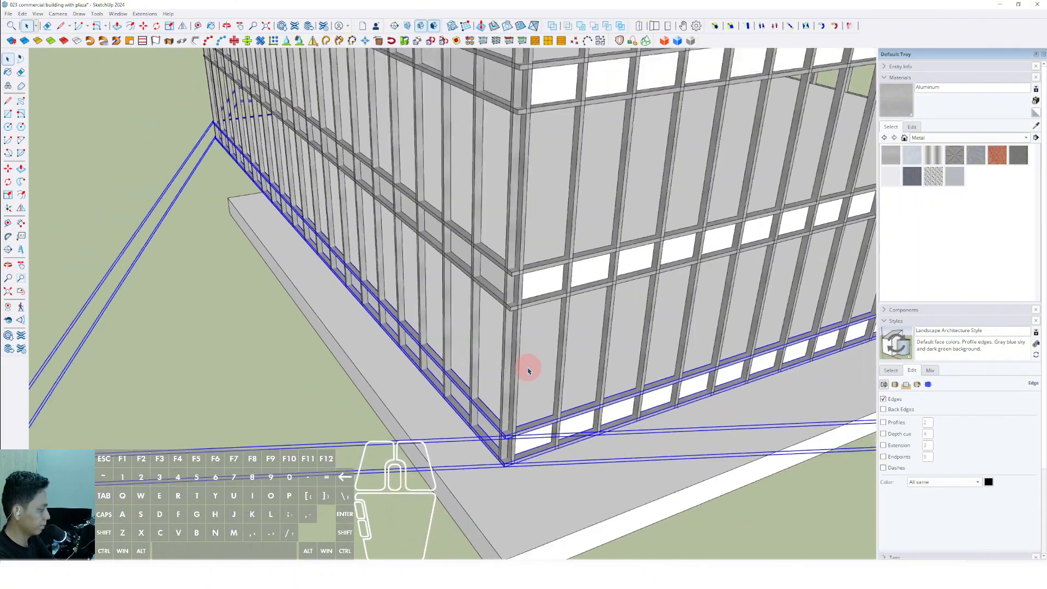
# Delete the inner face of the large outline floating above the roof, keeping only its thin rim
pyautogui.keyDown('shift'); pyautogui.moveTo(500, 362); pyautogui.dragTo(437, 374, button='middle'); pyautogui.keyUp('shift')
pyautogui.scroll(-2, 369, 271)
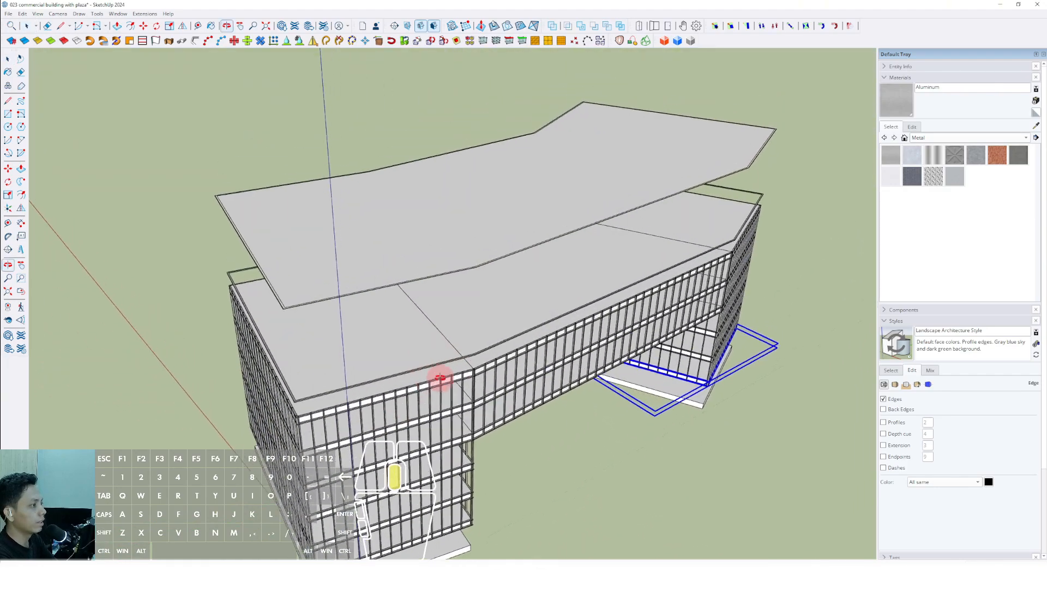
pyautogui.click(493, 256)
pyautogui.moveTo(511, 285); pyautogui.dragTo(654, 309, button='middle')
pyautogui.scroll(6, 655, 308)
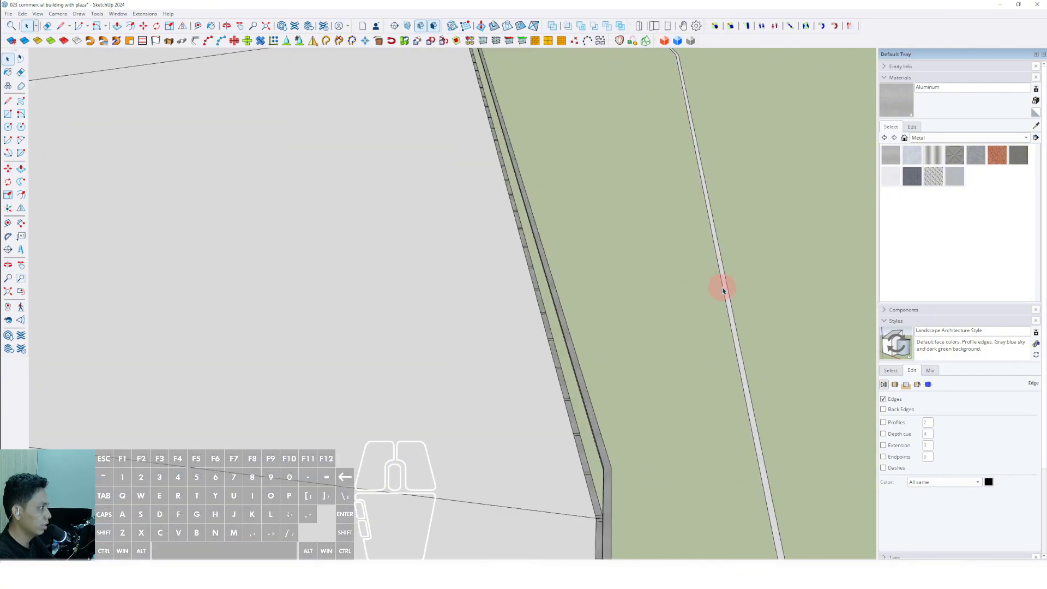
# Extrude the floating rim downward into a thin perimeter wall reaching the underside of the upper block
pyautogui.scroll(-8, 676, 349)
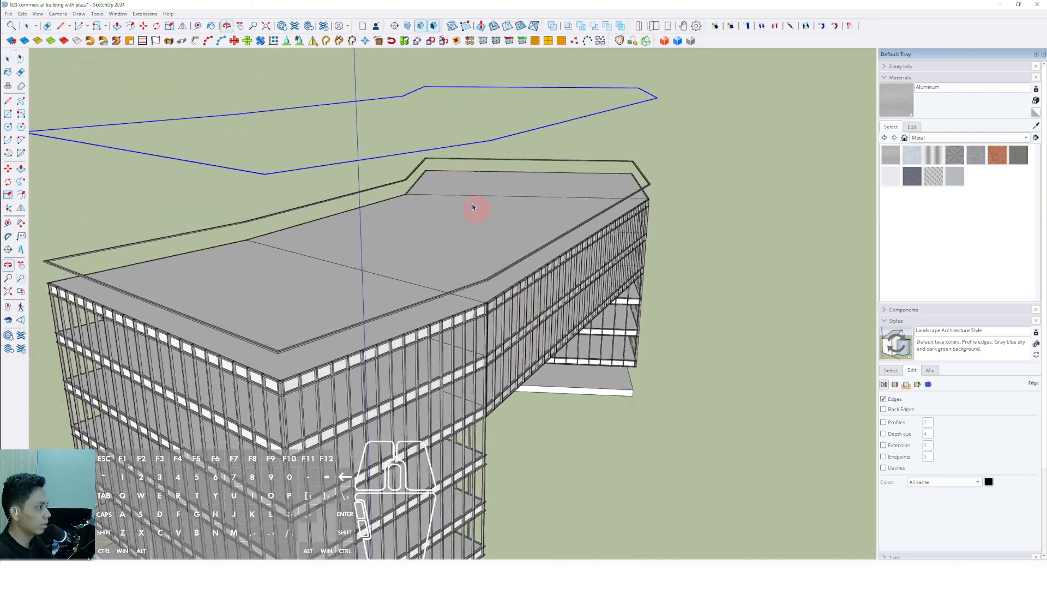
pyautogui.click(440, 190)
pyautogui.scroll(-2, 452, 341)
pyautogui.moveTo(452, 340); pyautogui.dragTo(435, 171, button='middle')
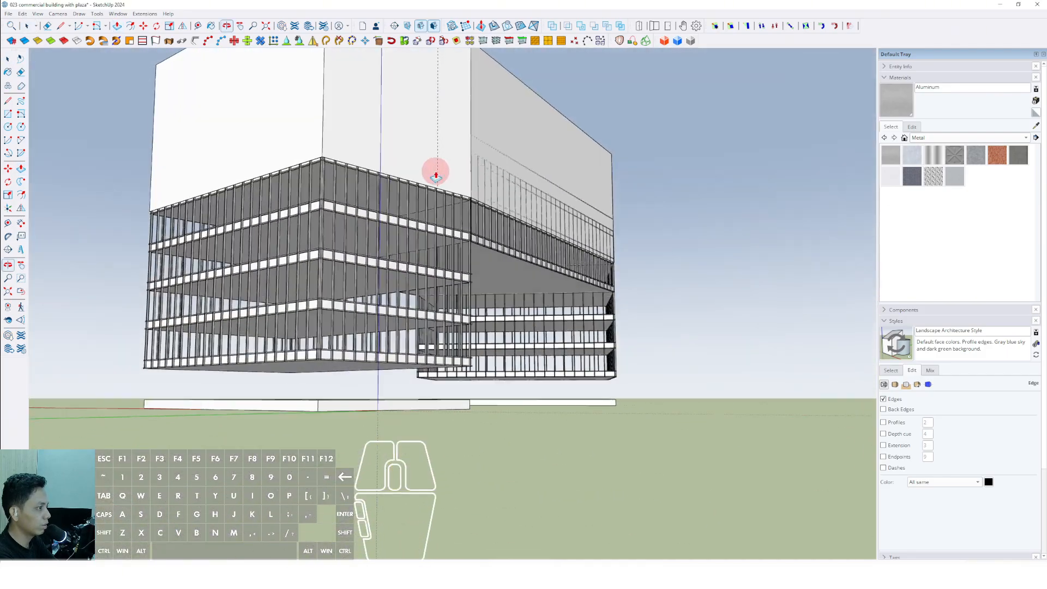
pyautogui.scroll(3, 485, 224)
pyautogui.moveTo(485, 224); pyautogui.dragTo(647, 326, button='middle')
pyautogui.scroll(3, 374, 238)
pyautogui.scroll(2, 366, 206)
pyautogui.press('space')
# Push the top of the perimeter wall down to the level of the roof edge
pyautogui.scroll(-5, 373, 210)
pyautogui.scroll(2, 505, 326)
pyautogui.keyDown('shift'); pyautogui.moveTo(504, 326); pyautogui.dragTo(572, 267, button='middle'); pyautogui.keyUp('shift')
pyautogui.scroll(4, 613, 281)
pyautogui.scroll(4, 605, 274)
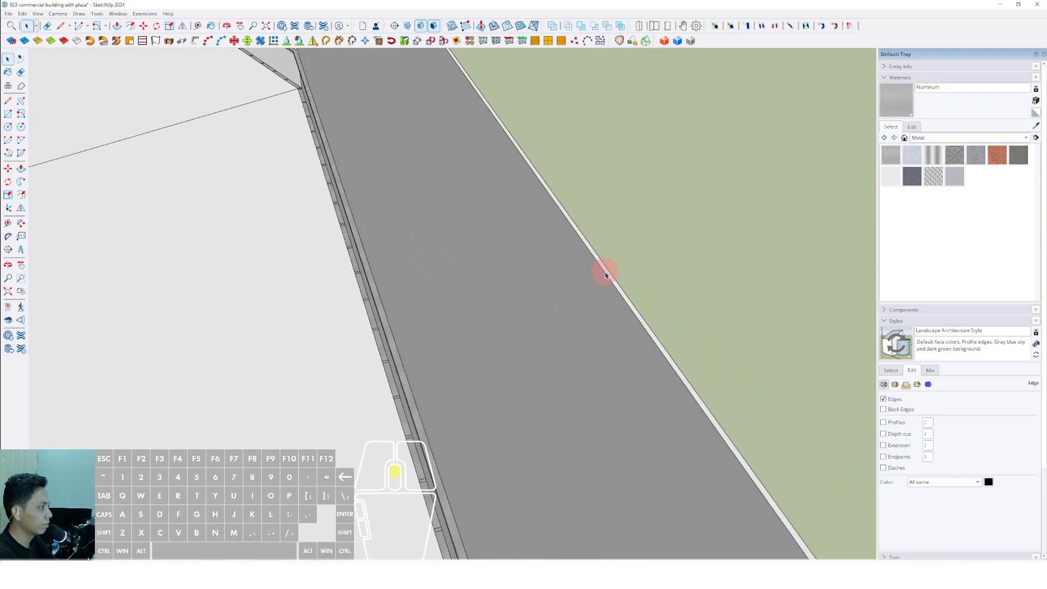
pyautogui.click(388, 417)
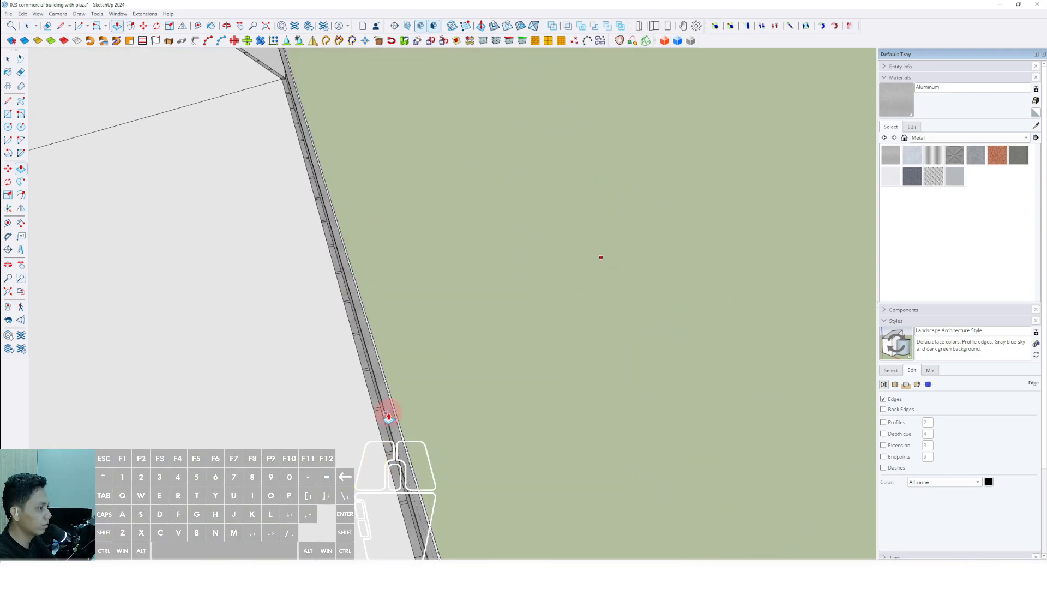
# Select the whole perimeter wall around the upper block and make it a group
pyautogui.scroll(-8, 389, 417)
pyautogui.moveTo(388, 421); pyautogui.dragTo(442, 223, button='middle')
pyautogui.scroll(6, 341, 183)
pyautogui.press('space')
pyautogui.click(337, 173)
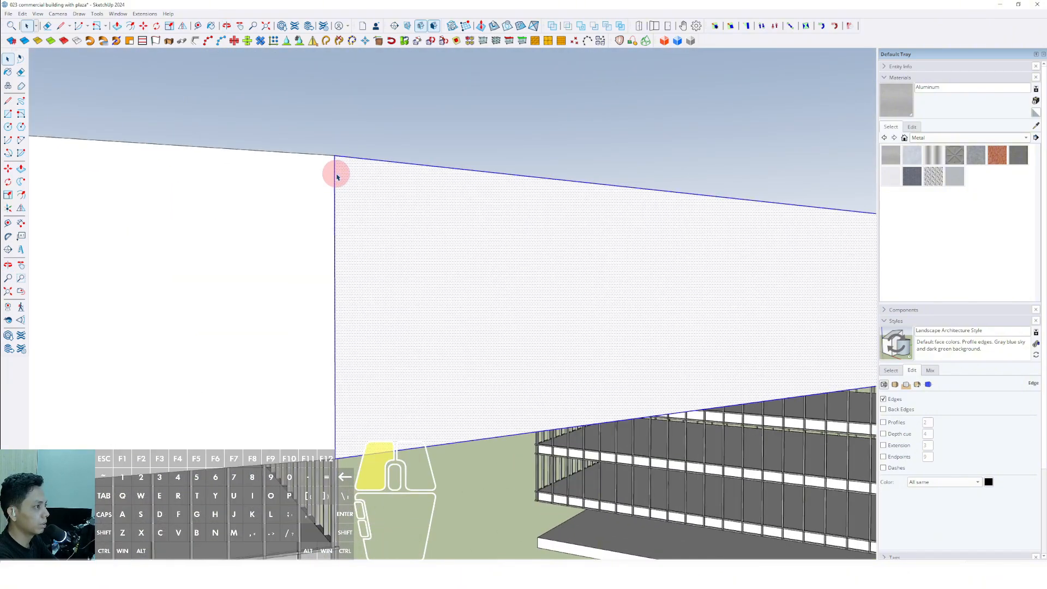
pyautogui.rightClick(336, 173)
pyautogui.click(410, 251)
pyautogui.scroll(-8, 410, 257)
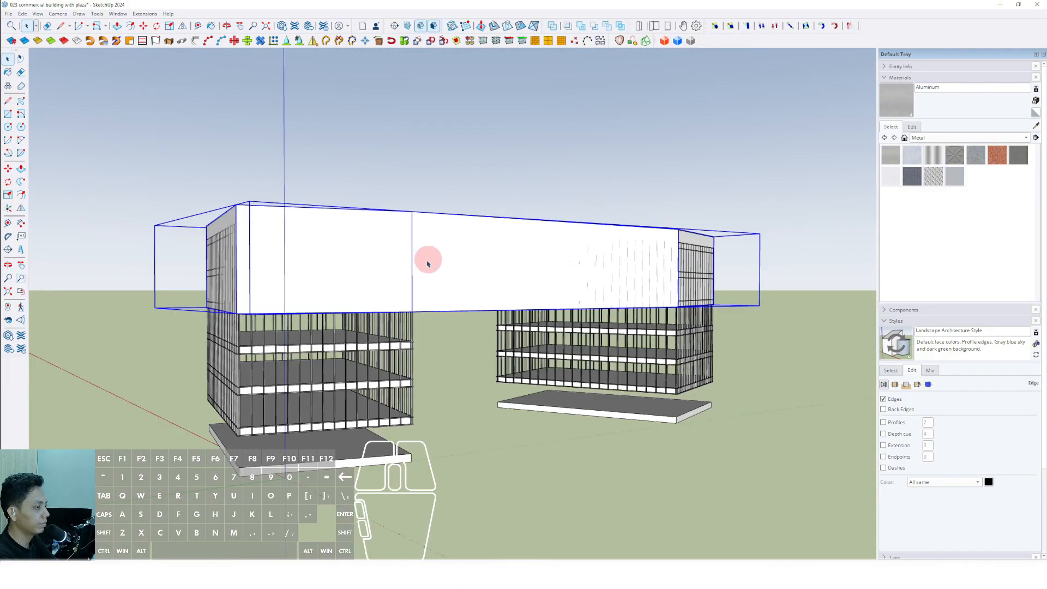
# Copy the top face of the first slab below the perimeter wall and paste it in place outside its group
pyautogui.moveTo(427, 262); pyautogui.dragTo(510, 381, button='middle')
pyautogui.scroll(3, 446, 224)
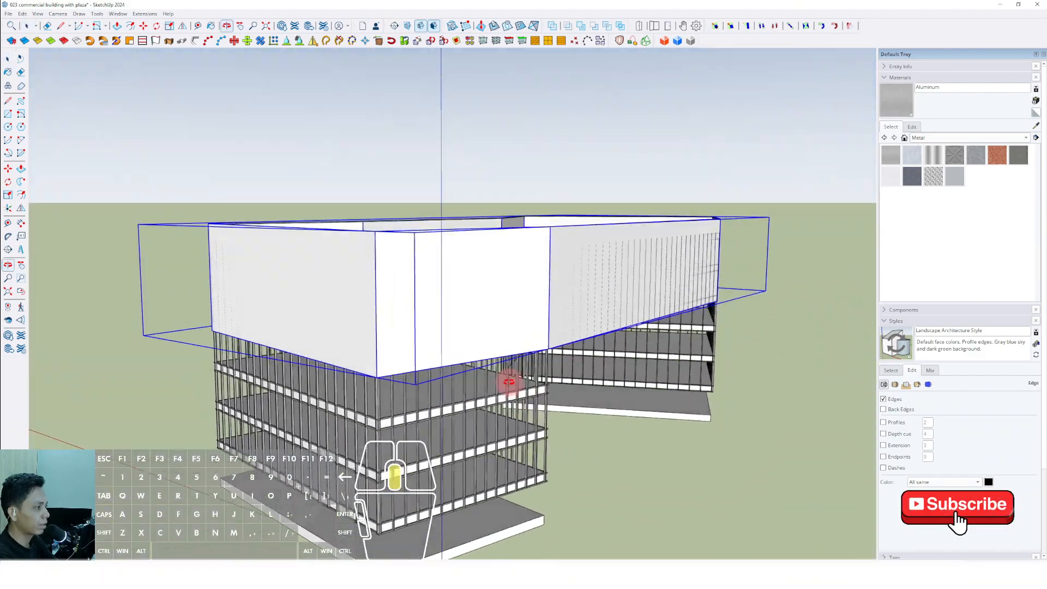
pyautogui.scroll(5, 460, 398)
pyautogui.scroll(4, 257, 369)
pyautogui.scroll(4, 289, 320)
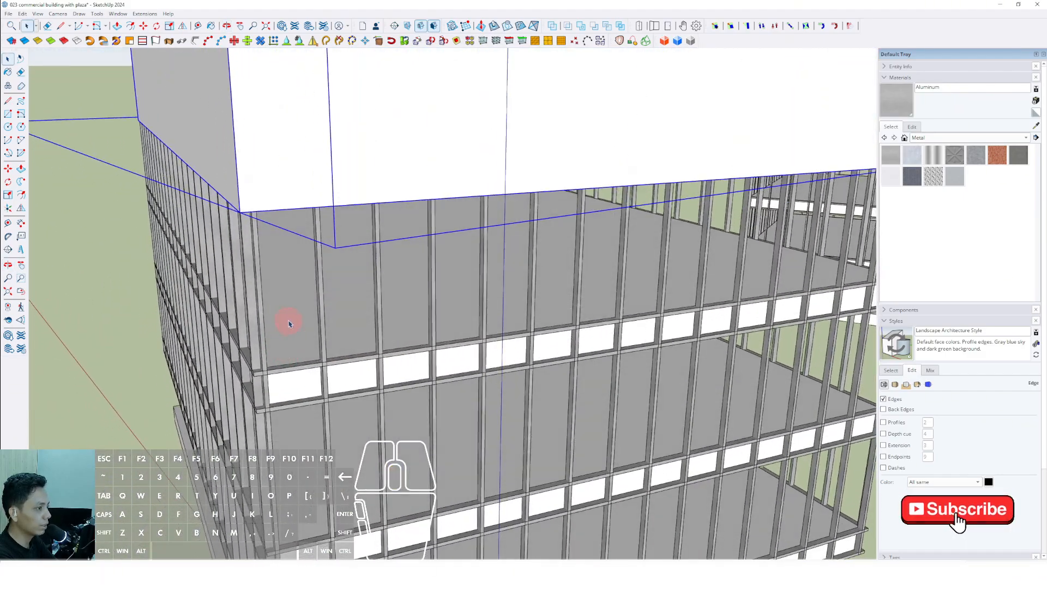
pyautogui.moveTo(289, 308)
pyautogui.mouseDown(button='middle')
pyautogui.moveTo(313, 327)
pyautogui.moveTo(239, 374)
pyautogui.moveTo(283, 327)
pyautogui.mouseUp(button='middle')
pyautogui.scroll(2, 238, 375)
pyautogui.click(22, 13)
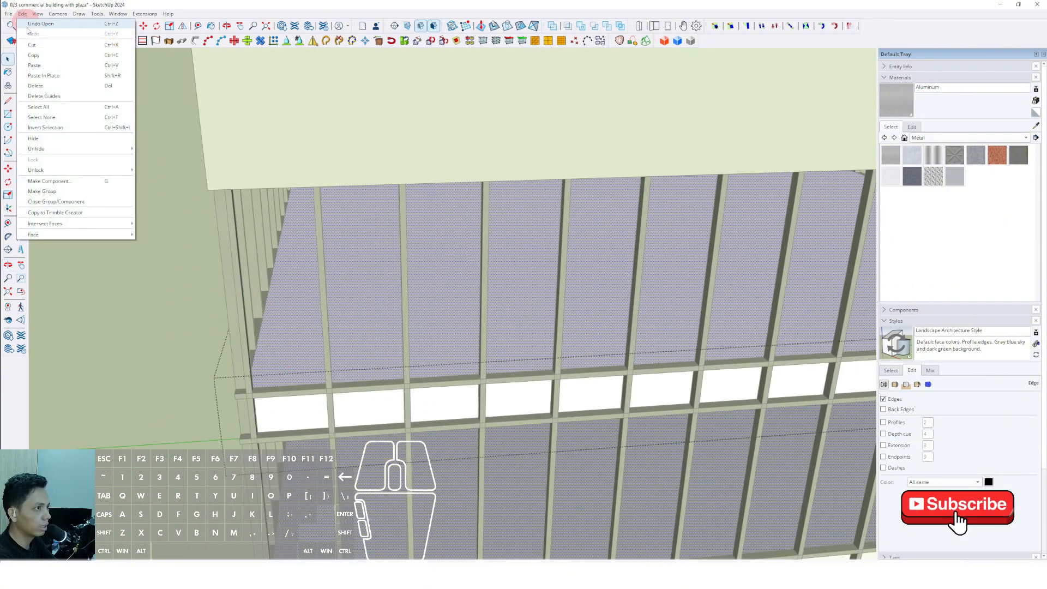
pyautogui.click(34, 65)
pyautogui.click(146, 288)
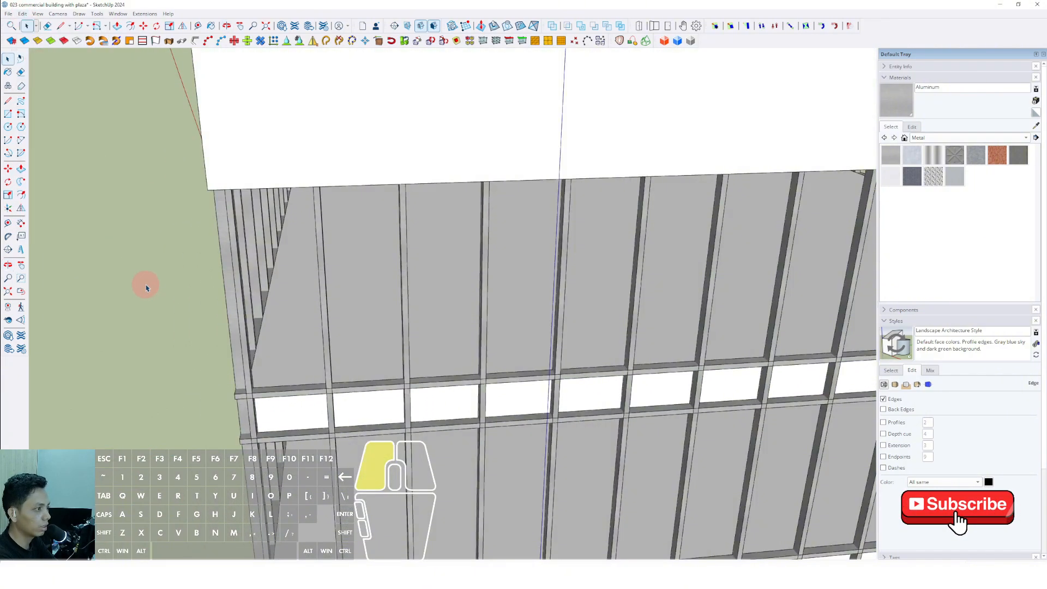
pyautogui.scroll(3, 309, 319)
pyautogui.click(28, 26)
pyautogui.click(23, 15)
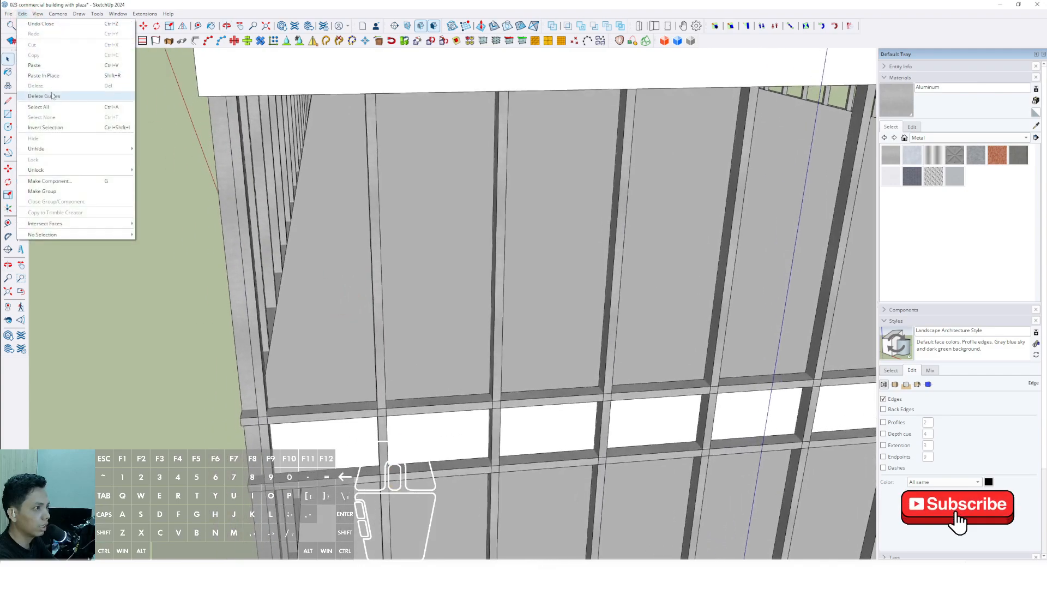
pyautogui.click(45, 75)
pyautogui.scroll(3, 300, 327)
pyautogui.moveTo(299, 328); pyautogui.dragTo(327, 283, button='middle')
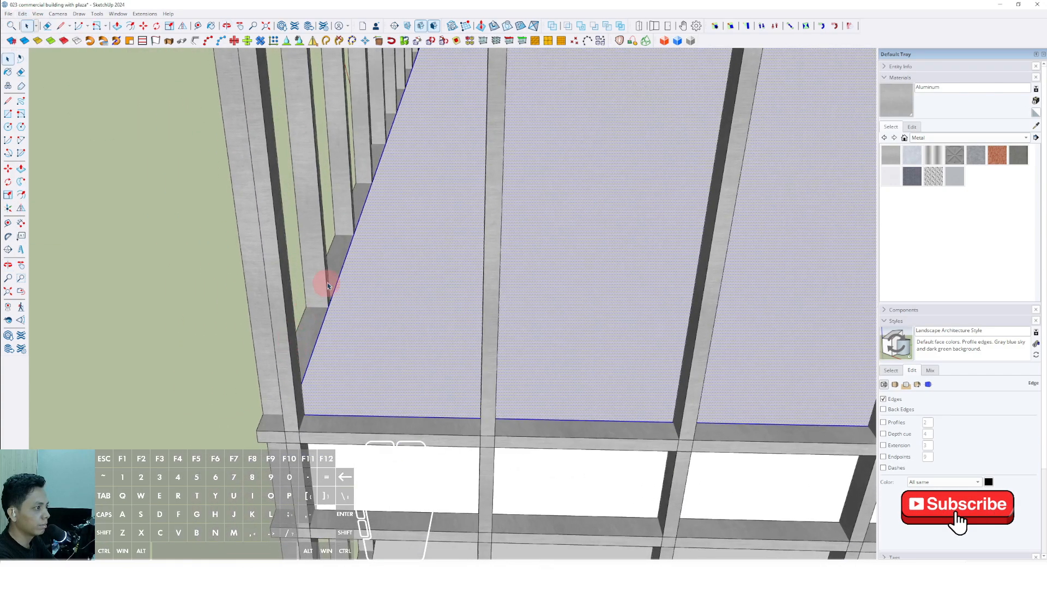
# Offset the pasted face outward past the facade frame so that only a thin rim runs around it
pyautogui.scroll(2, 327, 283)
pyautogui.press('f')
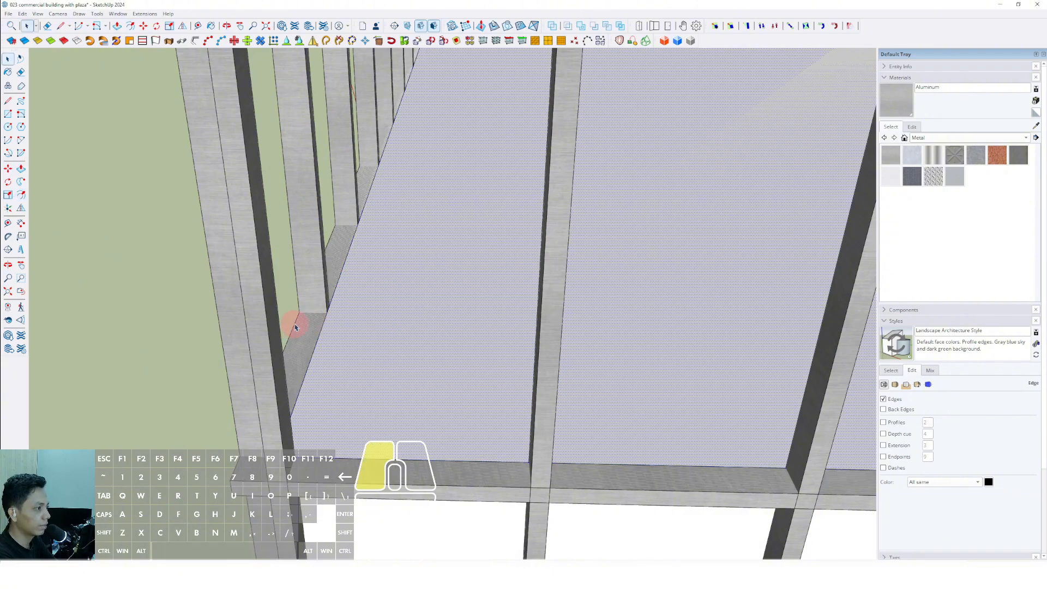
pyautogui.click(294, 329)
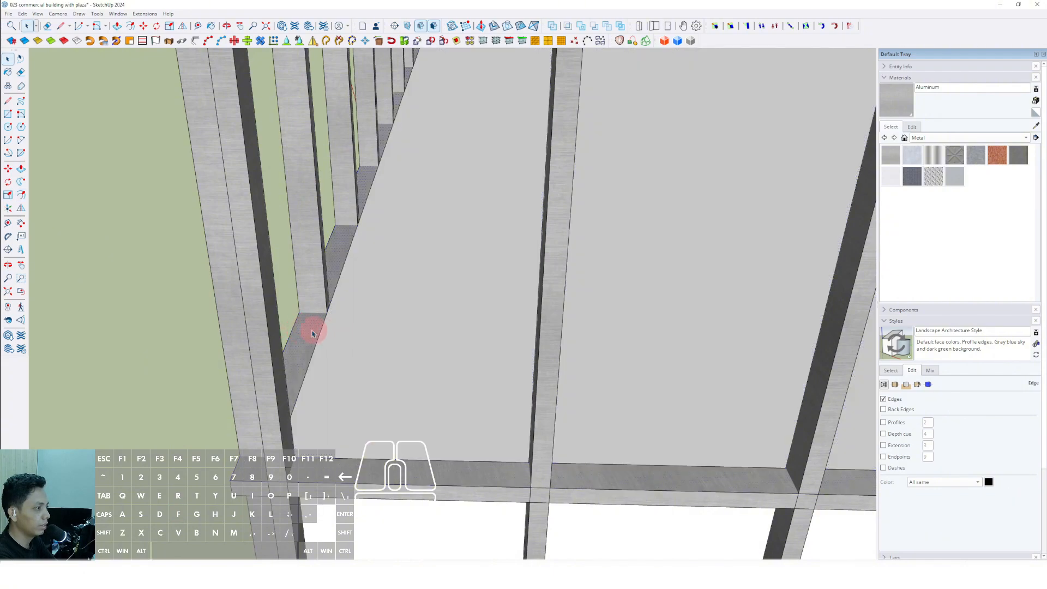
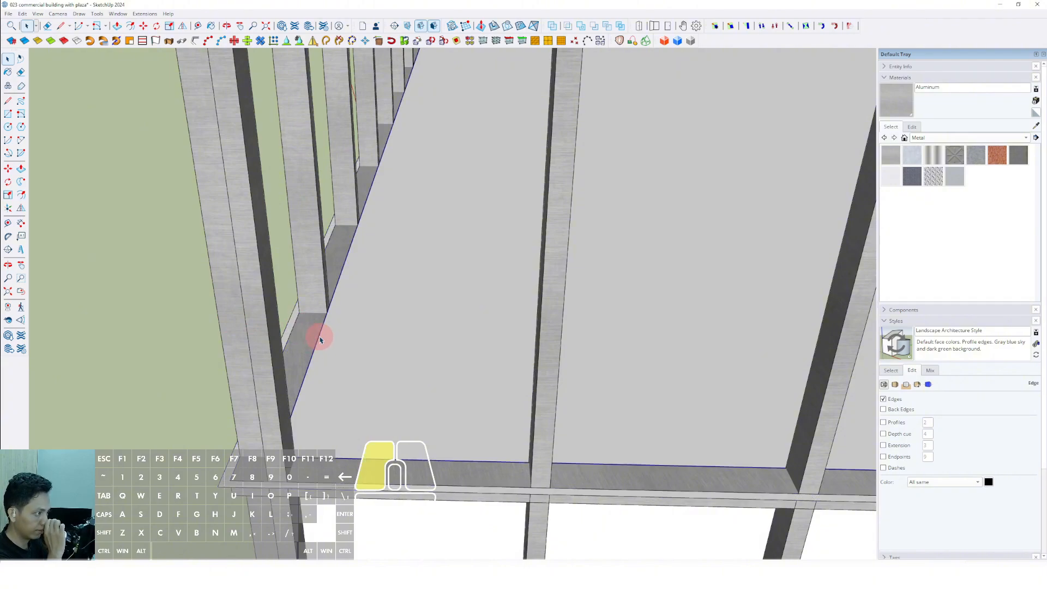
pyautogui.click(289, 323)
# Extrude the rim into a thin perimeter wall from the upper wall's lower edge to the lower block's bottom, and make it a group
pyautogui.scroll(-5, 289, 306)
pyautogui.moveTo(291, 256); pyautogui.dragTo(442, 177, button='middle')
pyautogui.click(293, 296)
pyautogui.press('space')
pyautogui.scroll(-1, 331, 351)
pyautogui.scroll(10, 367, 257)
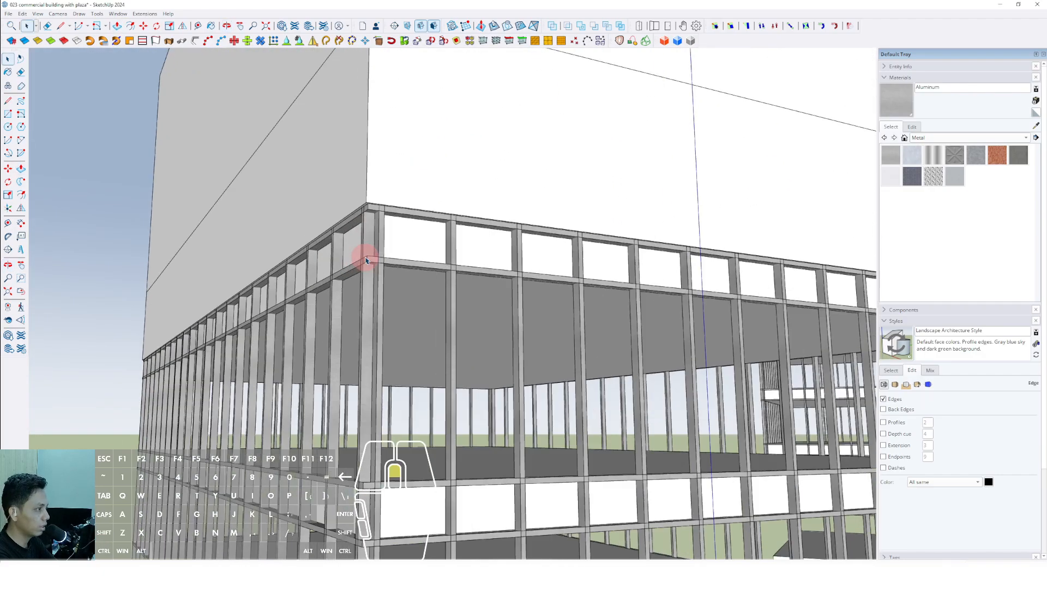
pyautogui.scroll(-10, 369, 176)
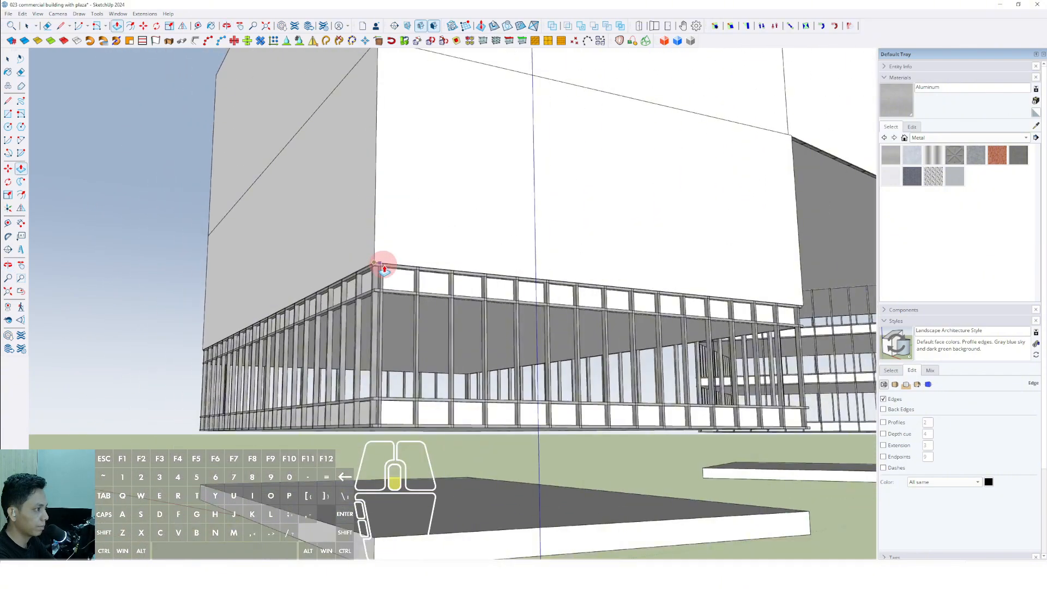
pyautogui.scroll(-1, 383, 264)
pyautogui.moveTo(384, 264); pyautogui.dragTo(375, 208, button='middle')
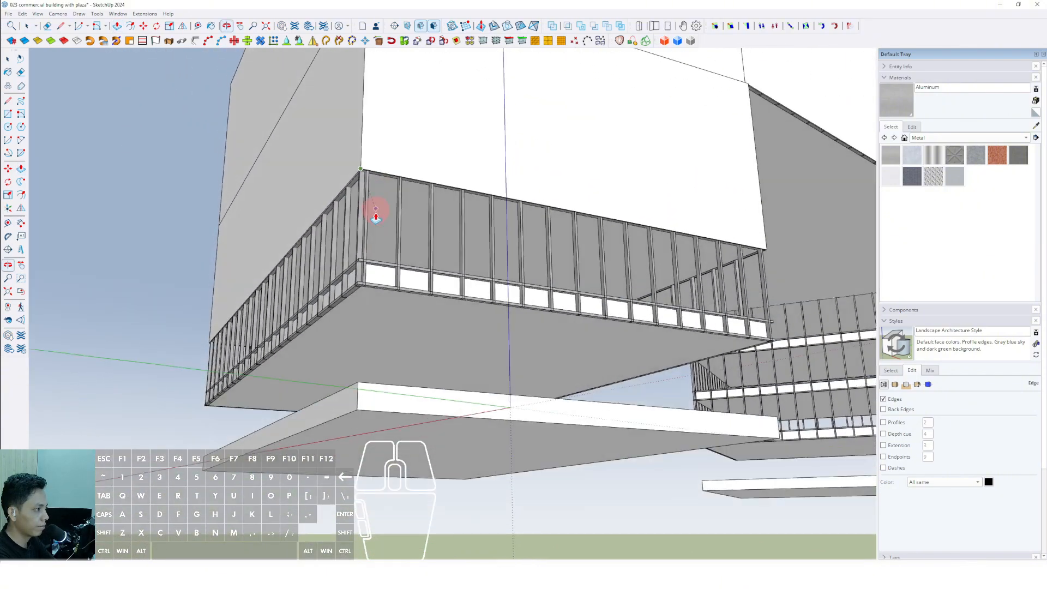
pyautogui.scroll(3, 366, 290)
pyautogui.doubleClick(357, 265)
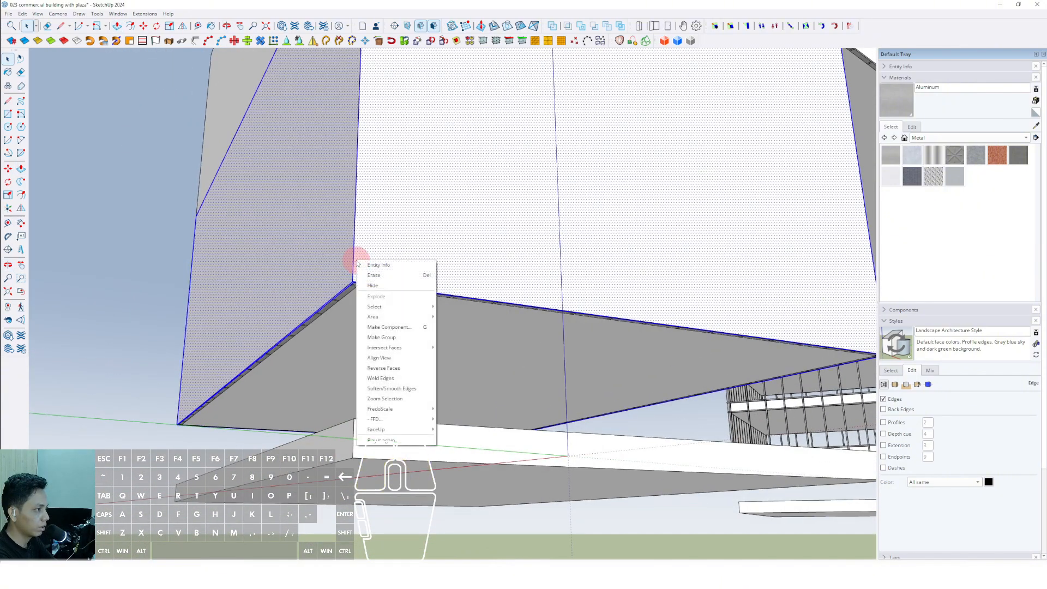
pyautogui.click(380, 337)
# Copy the top face of the other lower block's first slab below the upper wall and paste it in place outside its group
pyautogui.scroll(-5, 397, 310)
pyautogui.moveTo(397, 311); pyautogui.dragTo(367, 355, button='middle')
pyautogui.scroll(6, 304, 360)
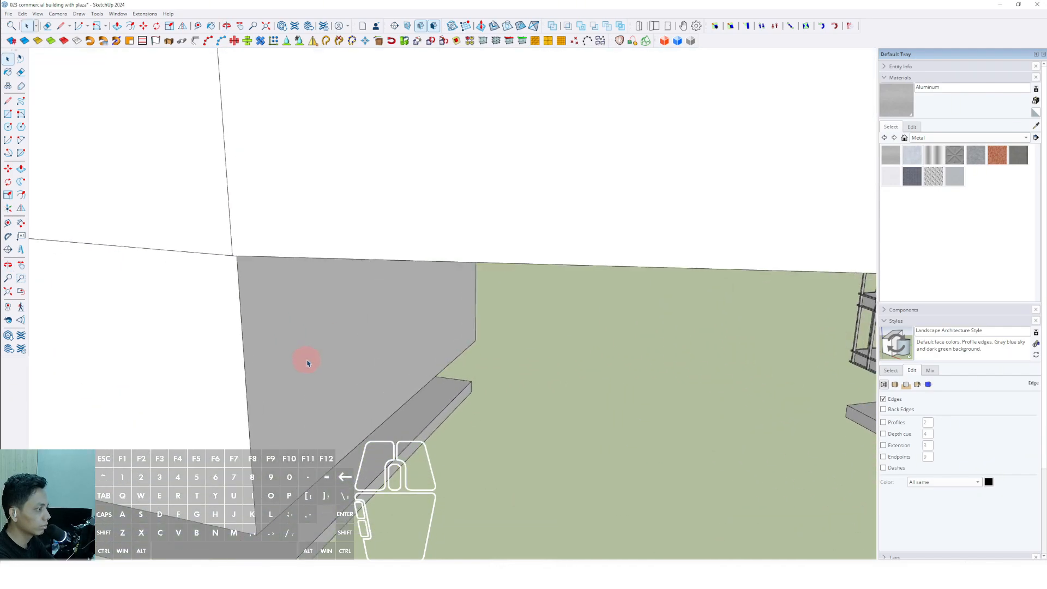
pyautogui.scroll(-6, 326, 326)
pyautogui.moveTo(326, 327); pyautogui.dragTo(441, 326, button='middle')
pyautogui.scroll(4, 493, 327)
pyautogui.scroll(3, 456, 351)
pyautogui.click(477, 367)
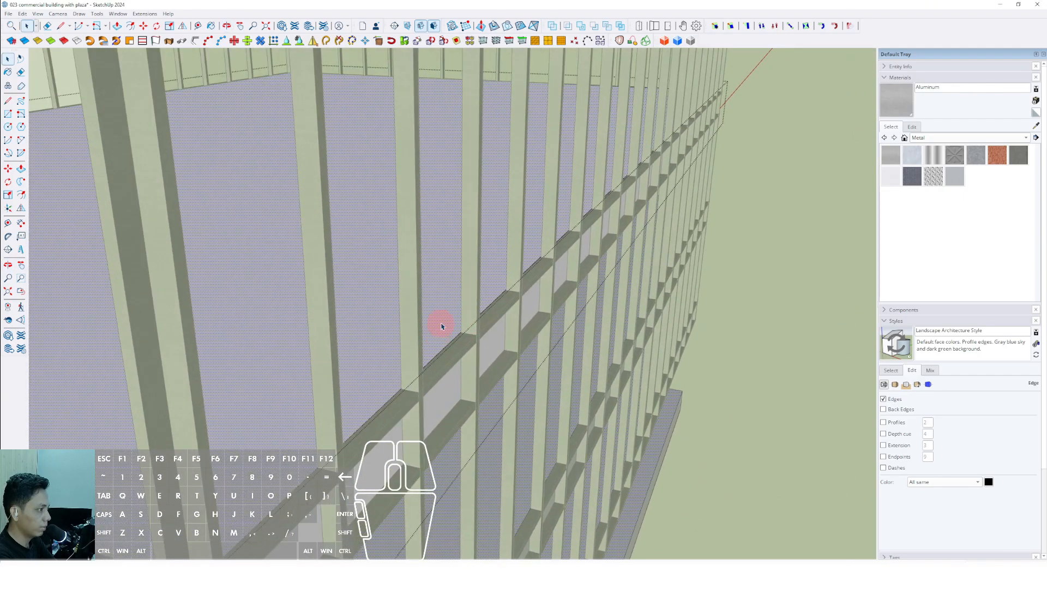
pyautogui.click(22, 14)
pyautogui.click(35, 57)
pyautogui.scroll(-5, 628, 328)
pyautogui.click(775, 303)
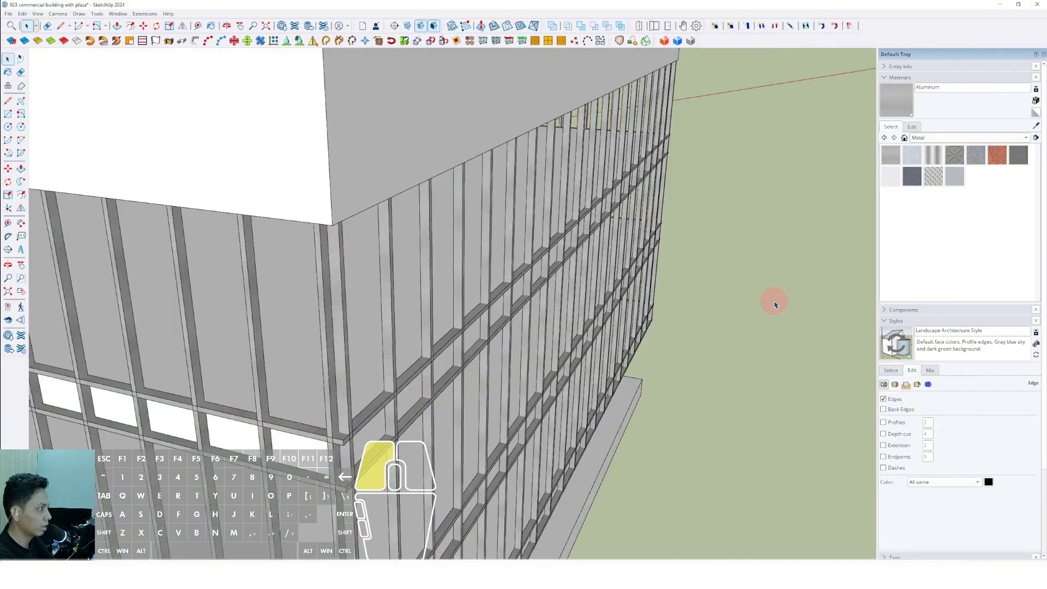
pyautogui.scroll(3, 401, 289)
pyautogui.click(23, 14)
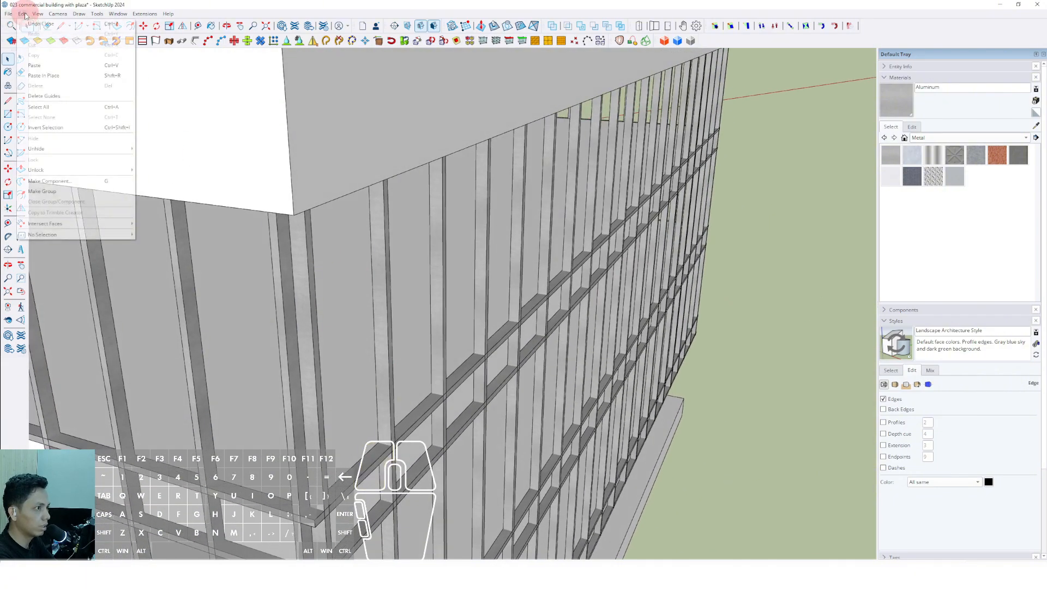
pyautogui.click(43, 75)
# Offset the pasted face to the facade frame's outer edge, and offset it outward again to form a thin rim
pyautogui.scroll(5, 493, 346)
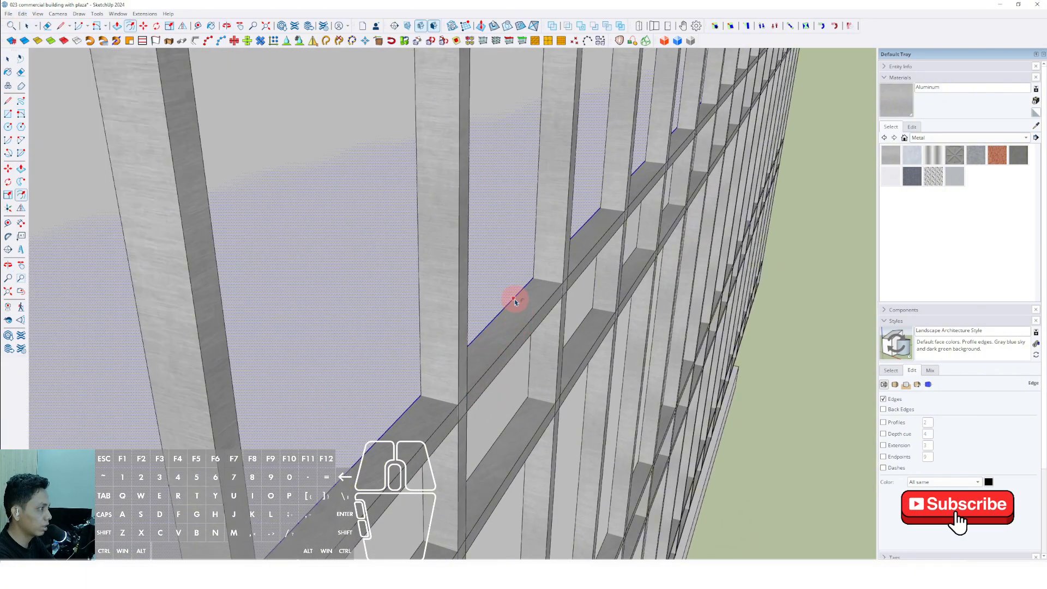
pyautogui.click(542, 308)
pyautogui.click(513, 272)
pyautogui.scroll(2, 531, 296)
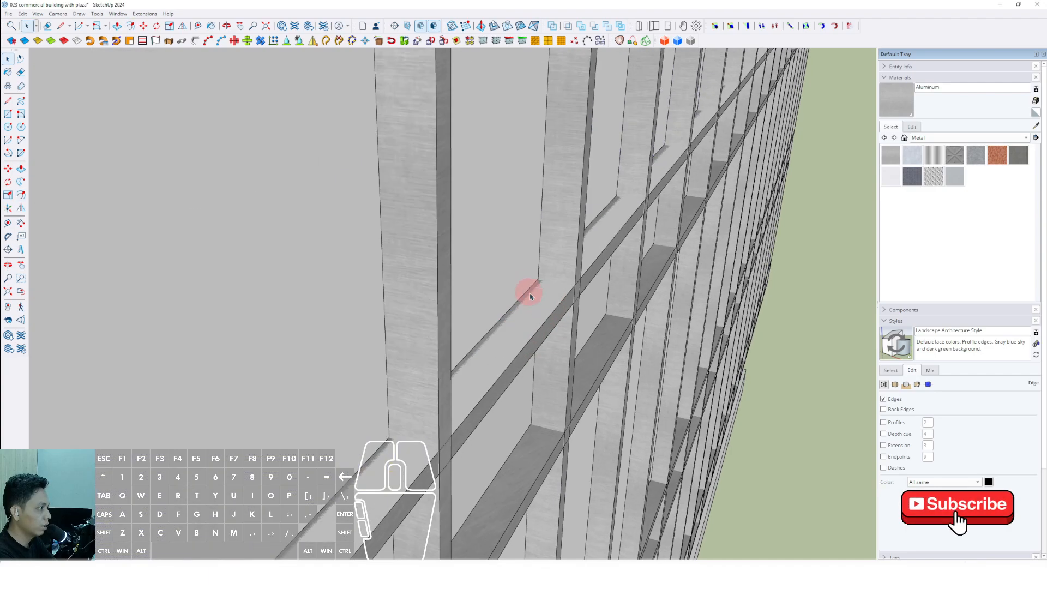
pyautogui.click(560, 299)
pyautogui.press('f')
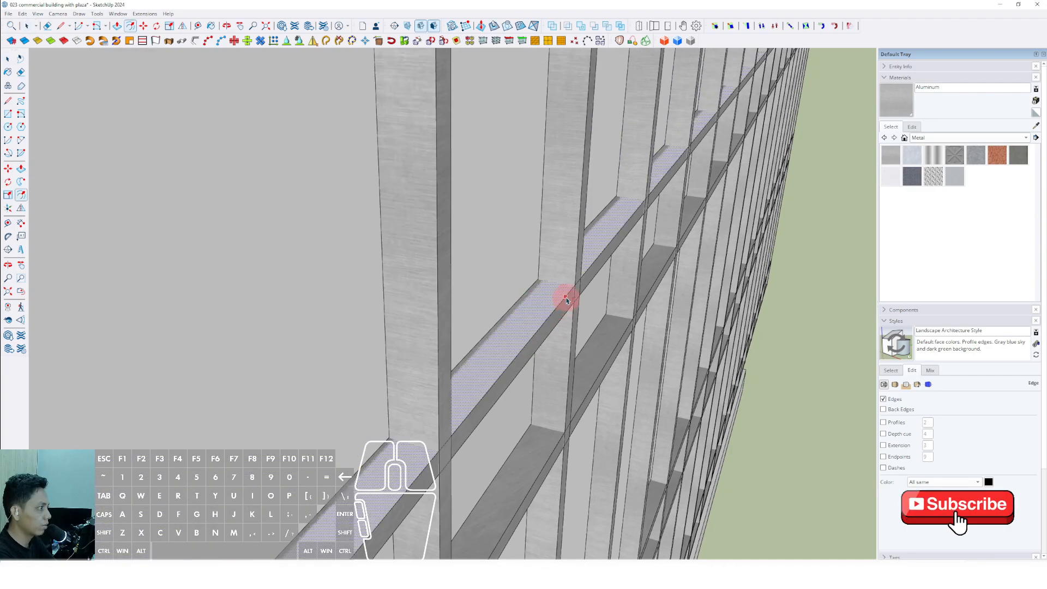
pyautogui.press('Return')
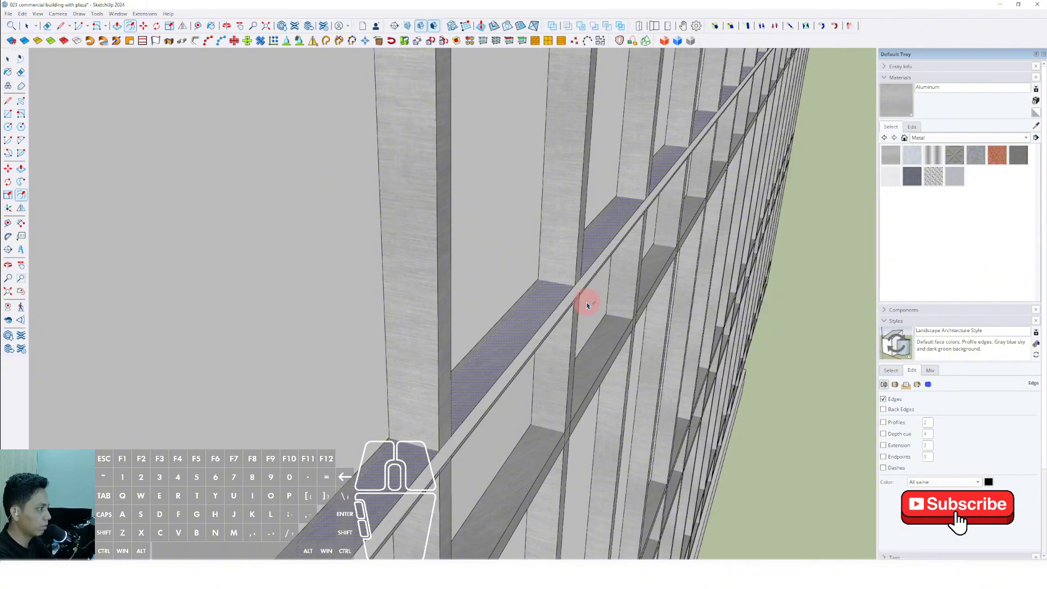
pyautogui.scroll(2, 540, 296)
# Extrude the thin rim down to the bottom of the second lower block and up to the wall above
pyautogui.click(515, 279)
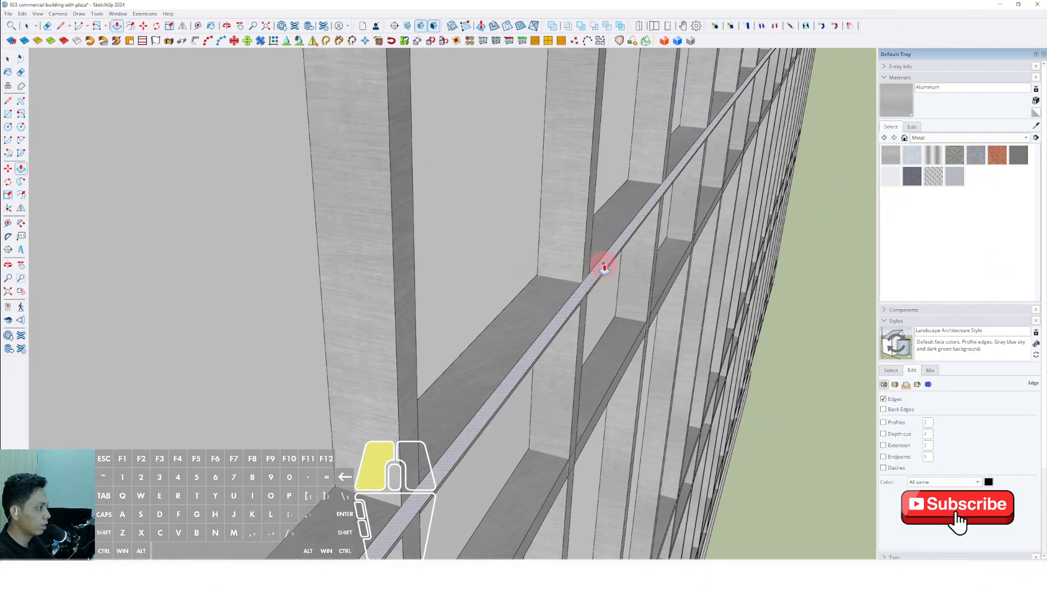
pyautogui.moveTo(604, 267); pyautogui.dragTo(526, 464, button='middle')
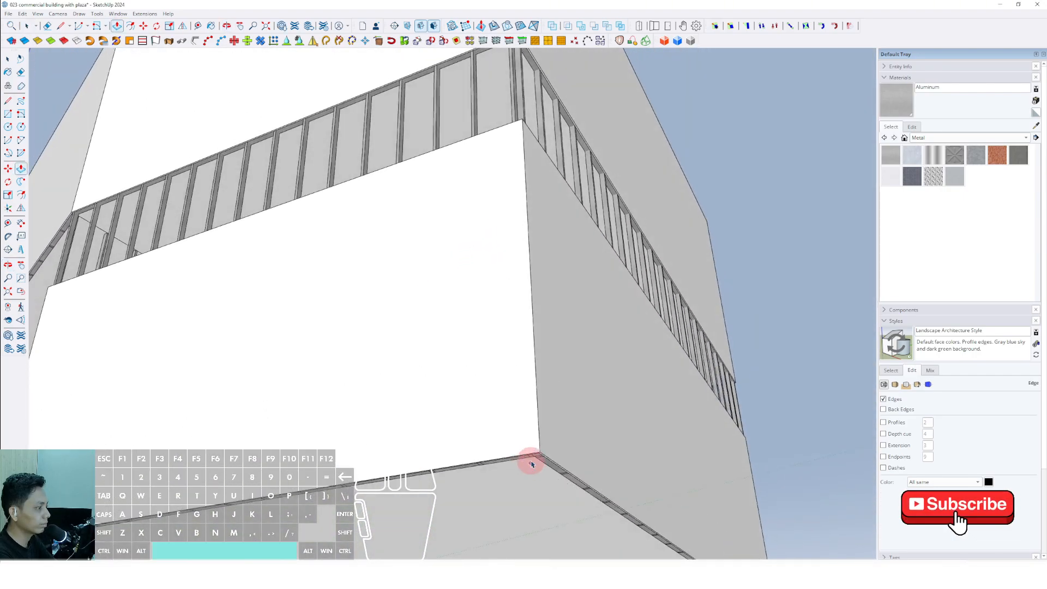
pyautogui.press('space')
pyautogui.moveTo(545, 349); pyautogui.dragTo(574, 454, button='middle')
pyautogui.scroll(7, 575, 361)
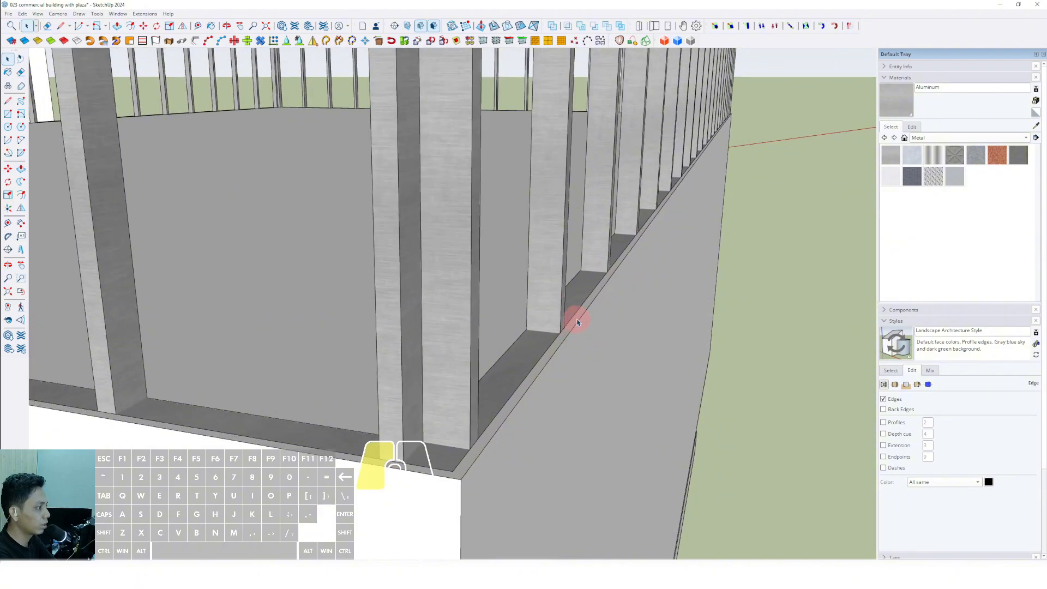
pyautogui.moveTo(592, 284); pyautogui.dragTo(526, 136, button='middle')
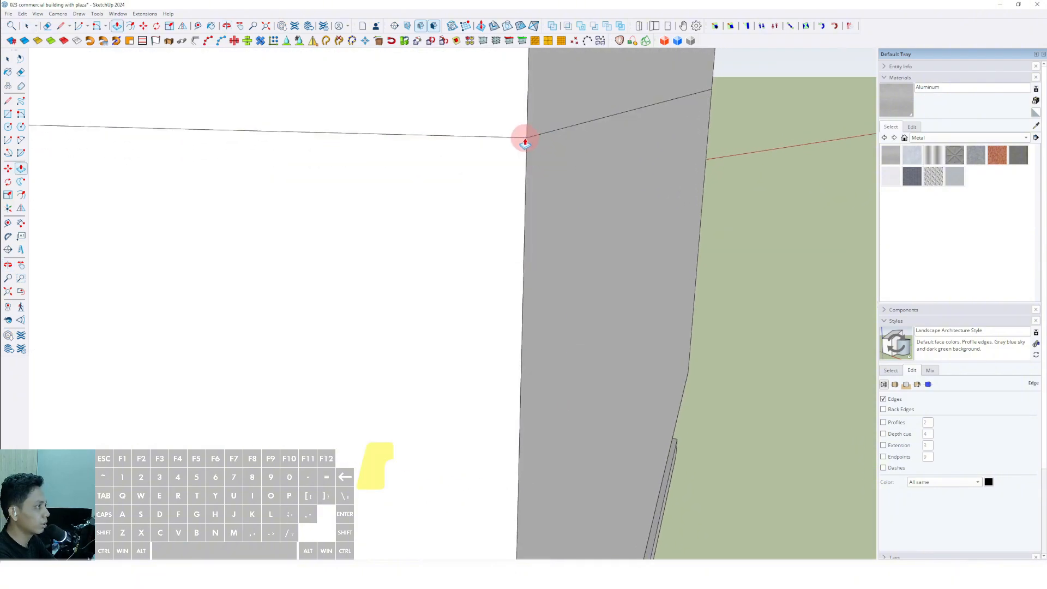
# Select the whole perimeter wall around the second lower block and make it a group
pyautogui.press('space')
pyautogui.doubleClick(525, 152)
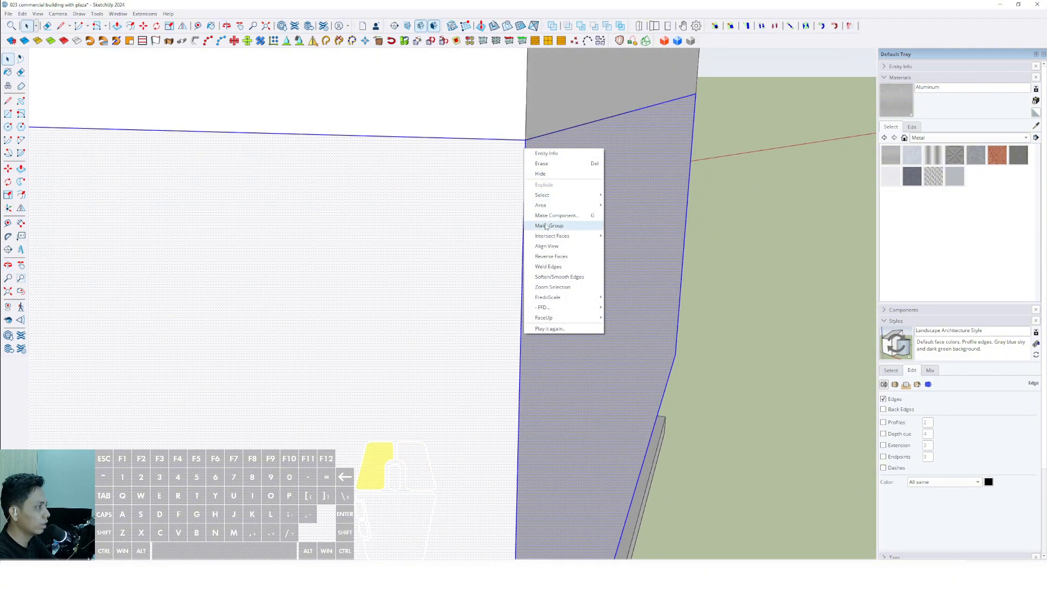
pyautogui.click(546, 226)
# Paint the upper block's perimeter wall with Translucent Glass Blue from the Glass and Mirrors collection
pyautogui.scroll(-5, 594, 296)
pyautogui.moveTo(594, 297); pyautogui.dragTo(498, 309, button='middle')
pyautogui.scroll(3, 615, 323)
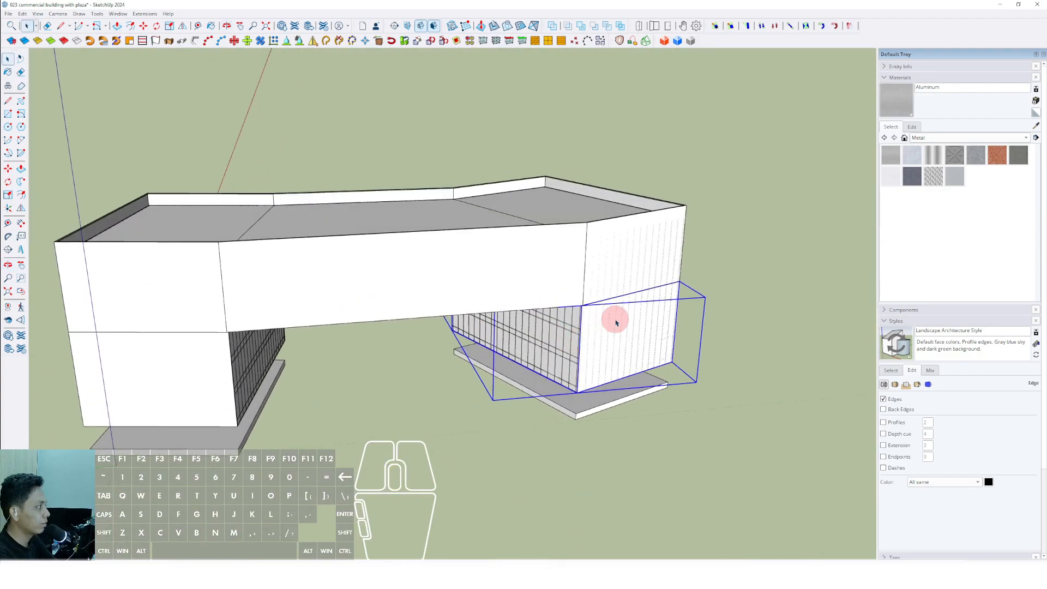
pyautogui.click(1026, 138)
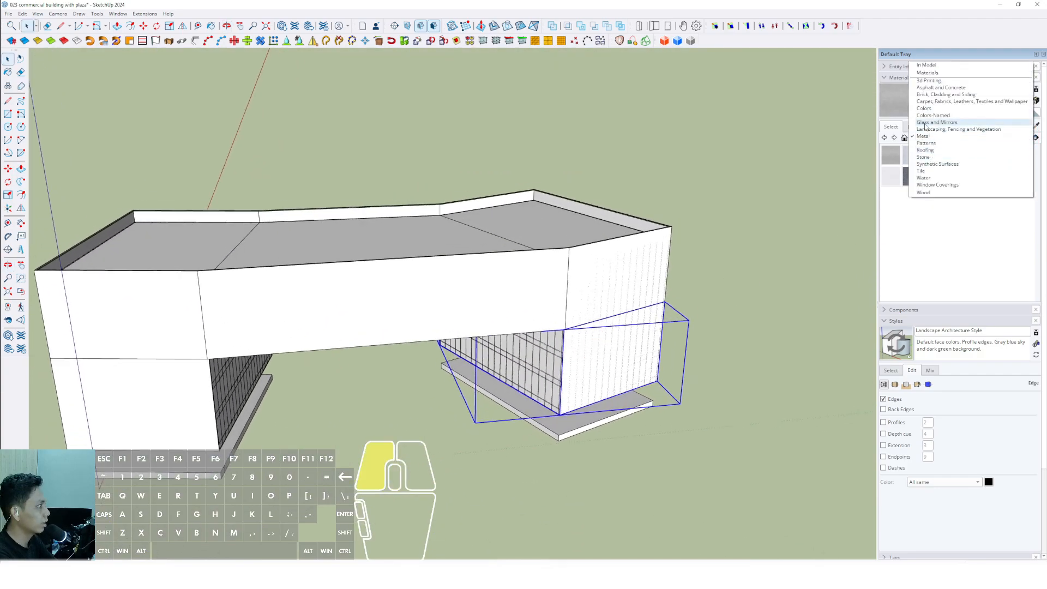
pyautogui.click(925, 123)
pyautogui.scroll(3, 672, 226)
pyautogui.click(510, 269)
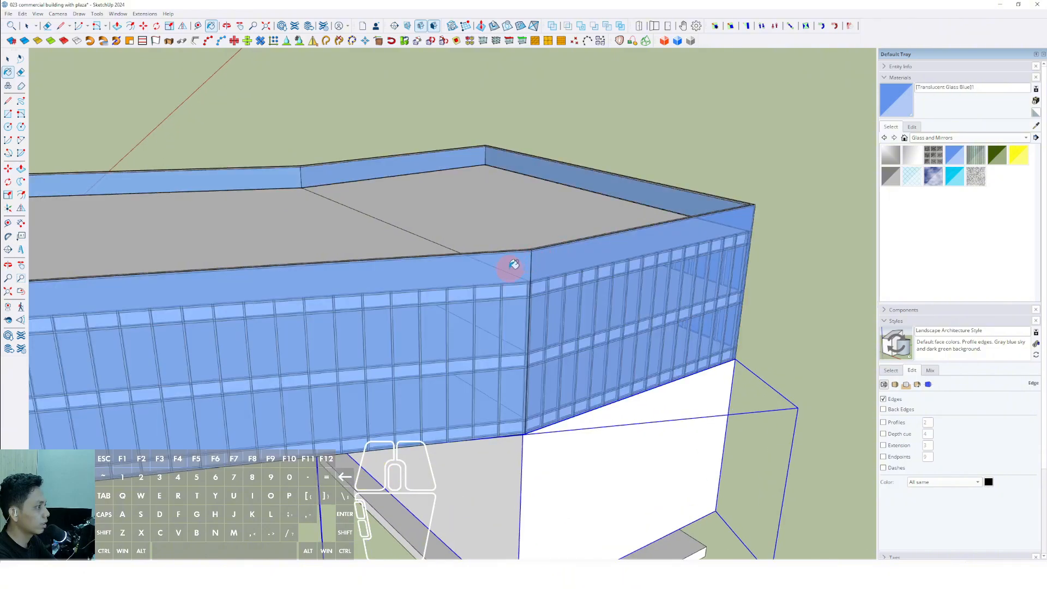
# Paint the perimeter walls of both lower blocks with the same Translucent Glass Blue material
pyautogui.scroll(3, 573, 392)
pyautogui.scroll(-3, 575, 417)
pyautogui.moveTo(547, 411); pyautogui.dragTo(396, 182, button='middle')
pyautogui.moveTo(632, 208); pyautogui.dragTo(399, 207, button='middle')
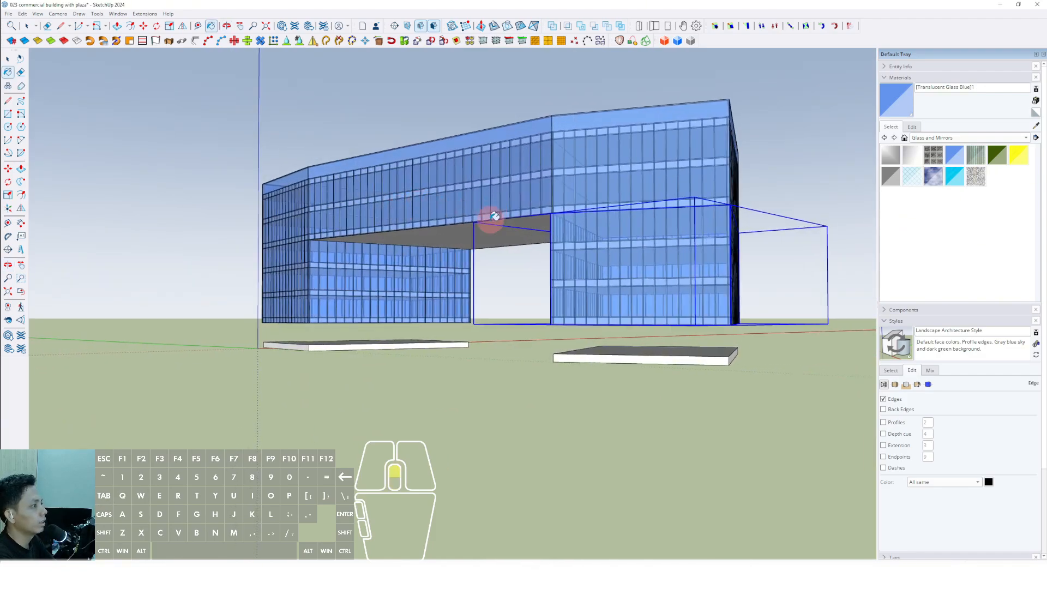
pyautogui.moveTo(494, 216); pyautogui.dragTo(576, 208, button='middle')
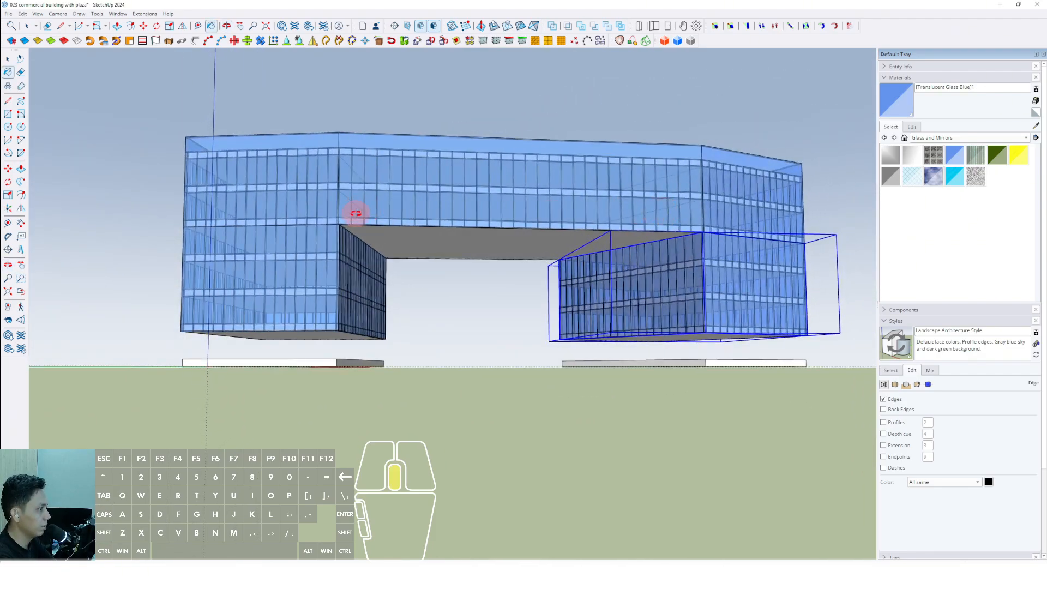
pyautogui.moveTo(500, 214); pyautogui.dragTo(334, 352, button='middle')
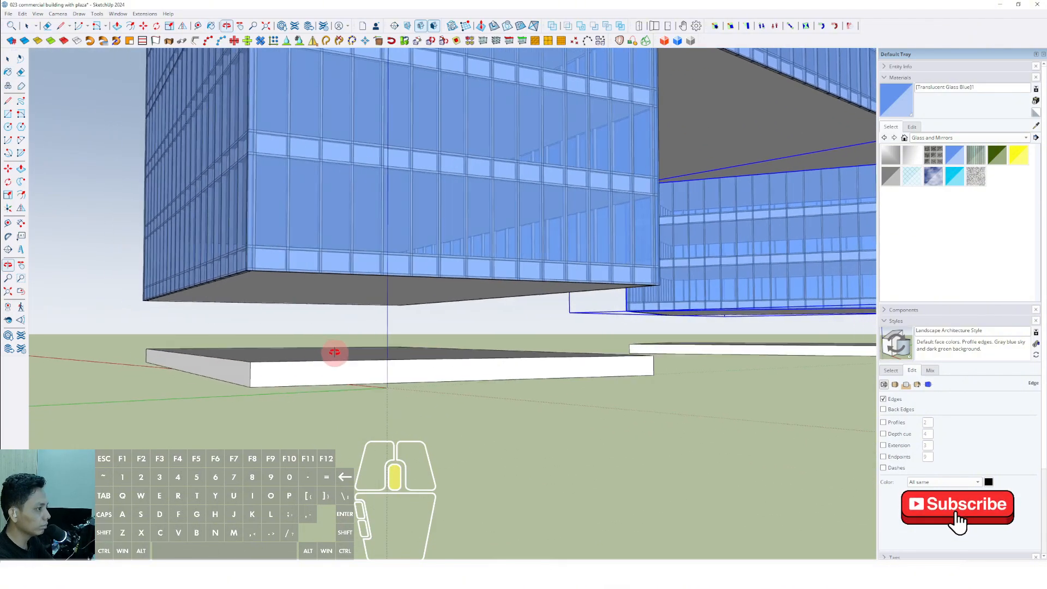
# Copy the underside face of the first lower block's bottom slab and paste it in place outside its group
pyautogui.press('space')
pyautogui.scroll(4, 348, 292)
pyautogui.scroll(-6, 325, 264)
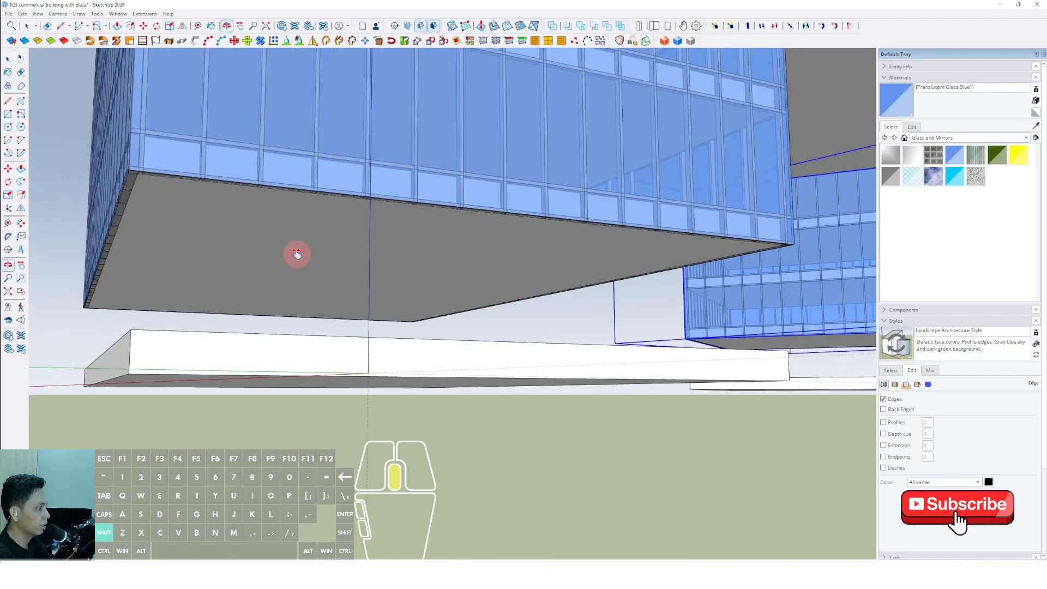
pyautogui.scroll(-3, 330, 286)
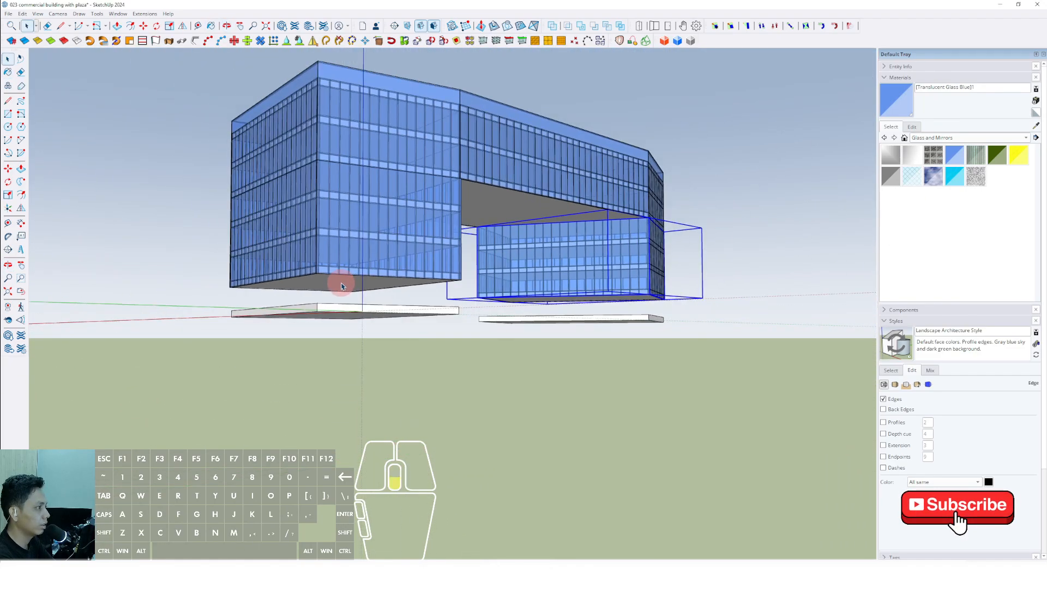
pyautogui.scroll(6, 338, 283)
pyautogui.click(338, 288)
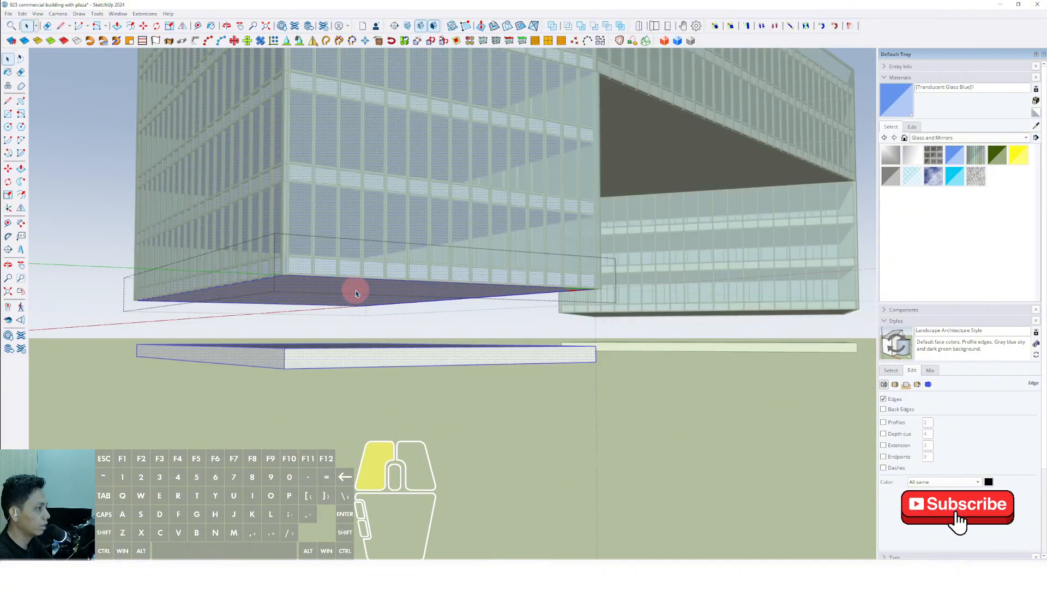
pyautogui.scroll(4, 338, 289)
pyautogui.scroll(-2, 244, 257)
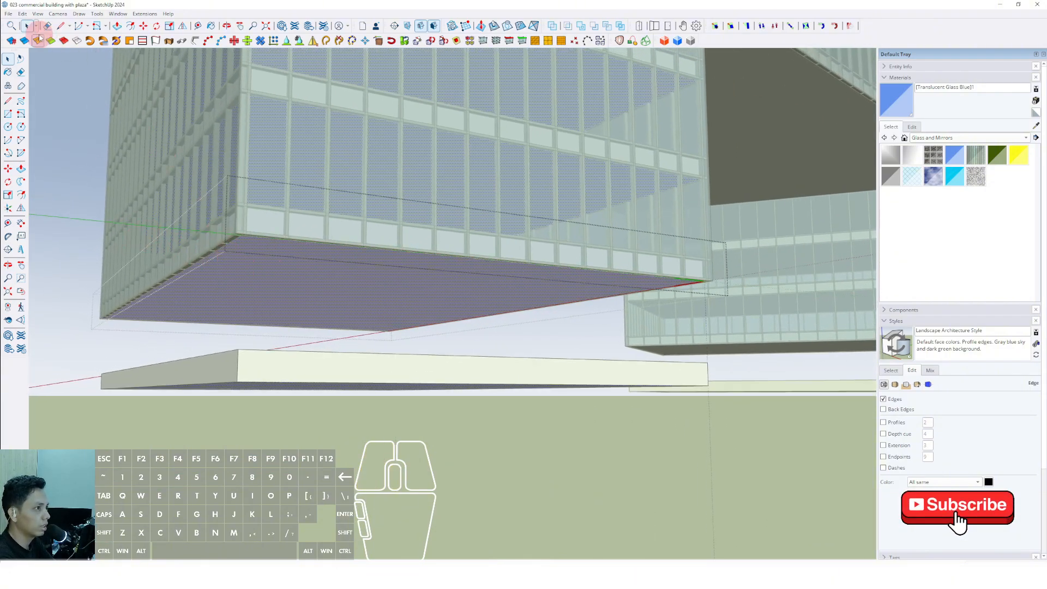
pyautogui.click(23, 14)
pyautogui.click(37, 55)
pyautogui.click(57, 152)
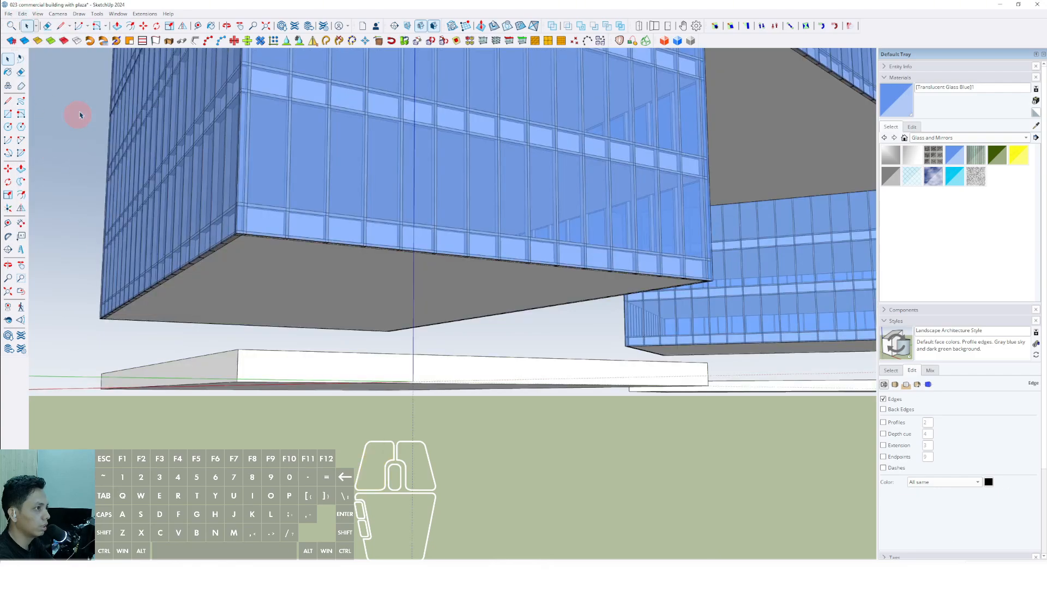
pyautogui.click(24, 14)
pyautogui.click(55, 82)
pyautogui.scroll(3, 270, 275)
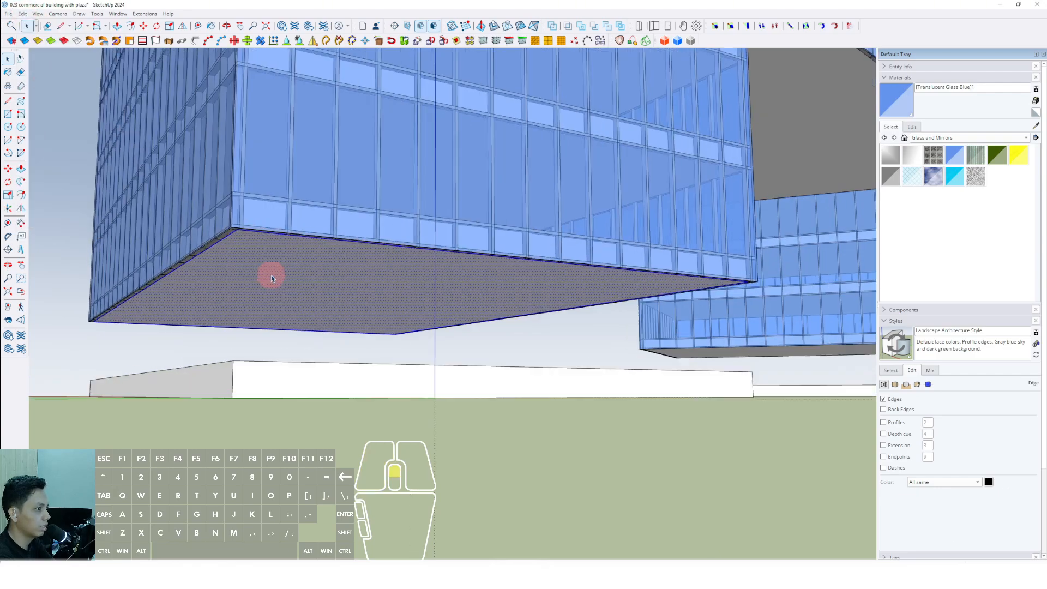
# Extrude the pasted underside face down to the top of the base slab and make the resulting box a group
pyautogui.moveTo(284, 282); pyautogui.dragTo(277, 413)
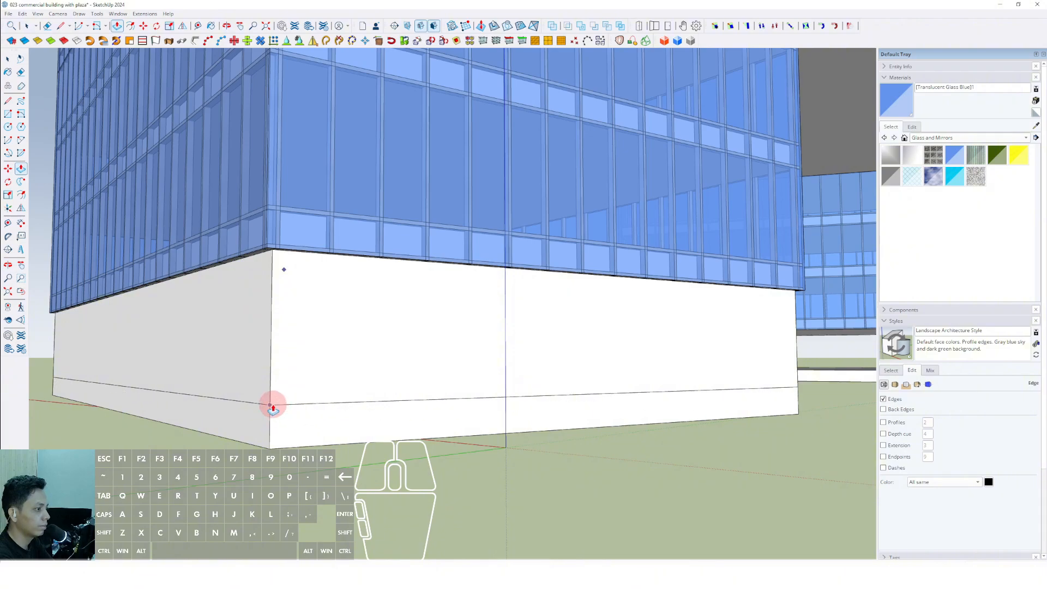
pyautogui.press('space')
pyautogui.scroll(-3, 280, 342)
pyautogui.tripleClick(326, 333)
pyautogui.rightClick(327, 333)
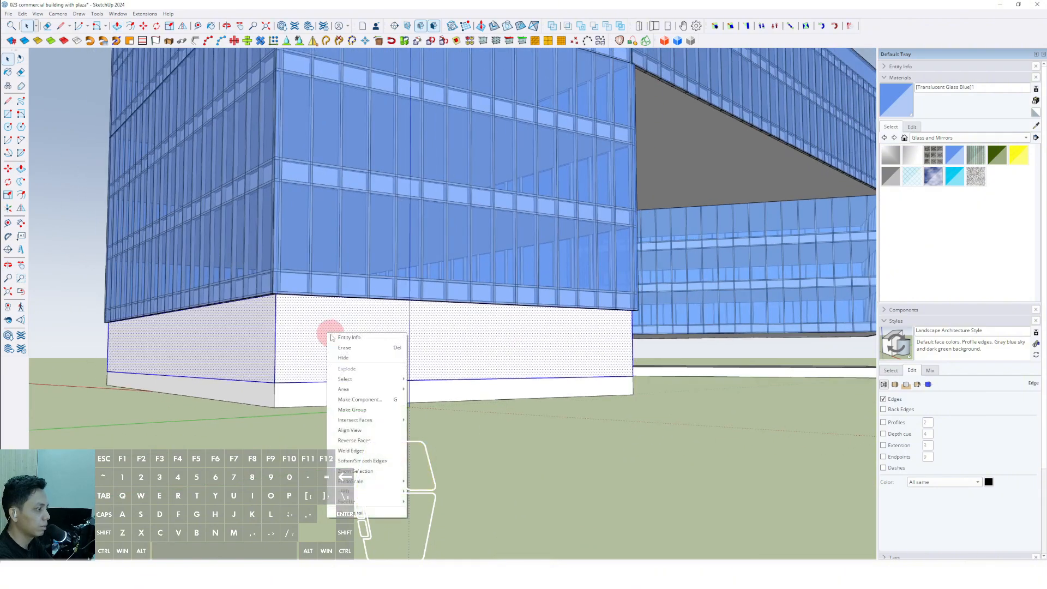
pyautogui.click(350, 413)
# Open the new box group, select all its geometry and hide the rest of the model
pyautogui.tripleClick(312, 336)
pyautogui.moveTo(312, 336); pyautogui.dragTo(332, 401, button='middle')
pyautogui.press('i')
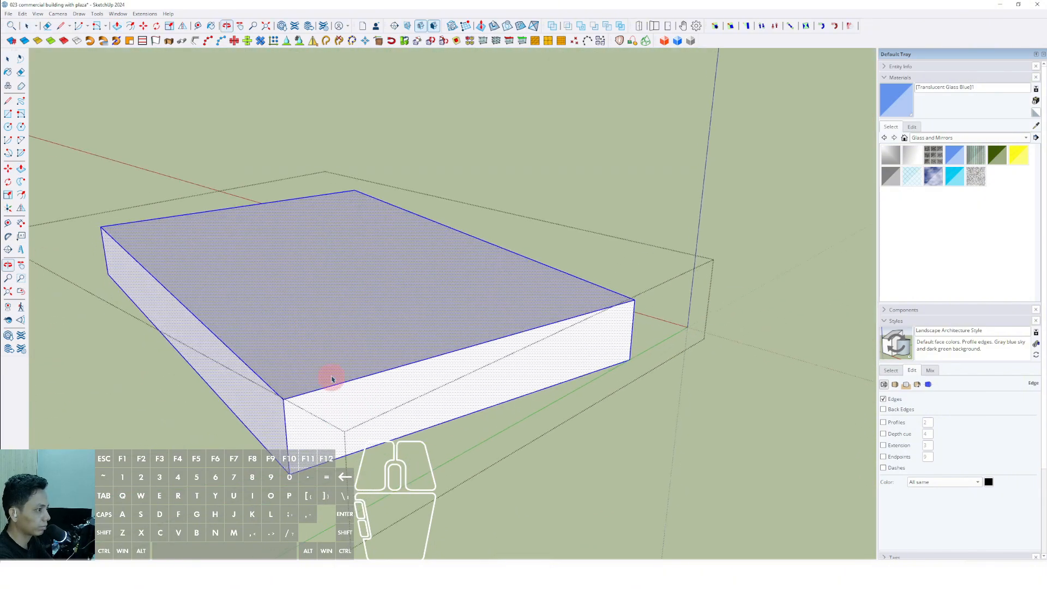
# Delete the top and bottom faces of the ground-level box, show the rest of the model and leave the group
pyautogui.click(349, 334)
pyautogui.press('e')
pyautogui.click(350, 334)
pyautogui.press('e')
pyautogui.scroll(-4, 354, 314)
pyautogui.click(601, 358)
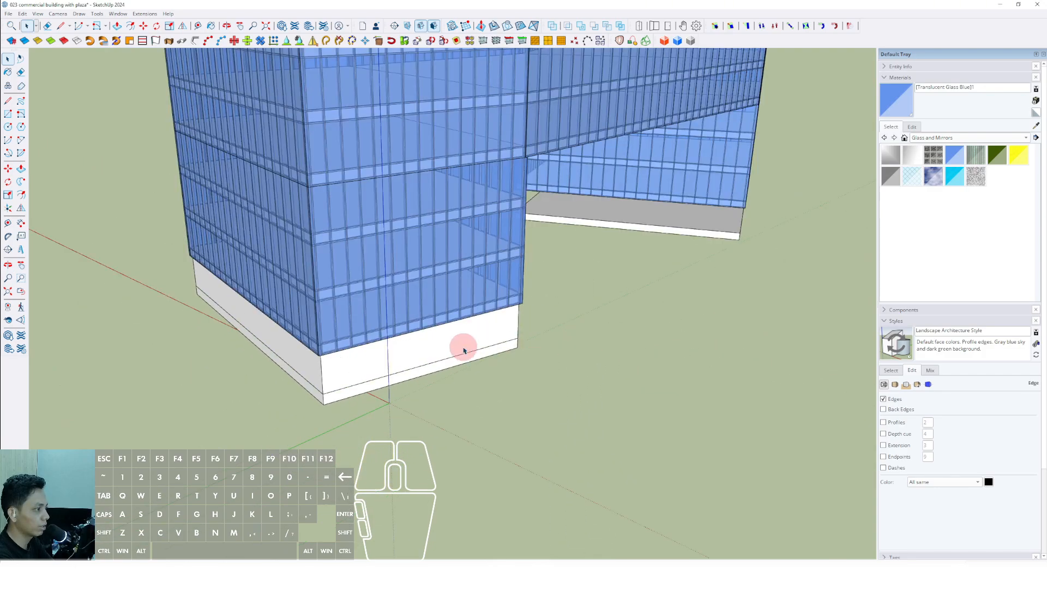
# Paint the ground-level walls below the first lower block with the Translucent Glass Gray material
pyautogui.scroll(4, 462, 349)
pyautogui.click(461, 334)
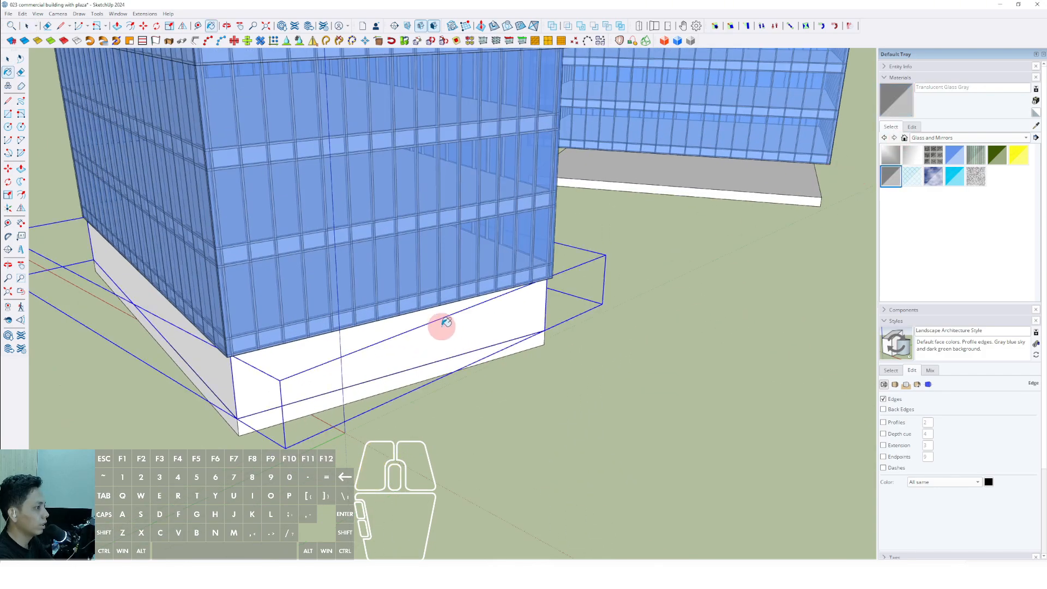
pyautogui.moveTo(446, 322); pyautogui.dragTo(297, 230, button='middle')
# Copy the gray glass ground-level group by its base corner to the matching corner of the second block's base slab
pyautogui.scroll(5, 523, 311)
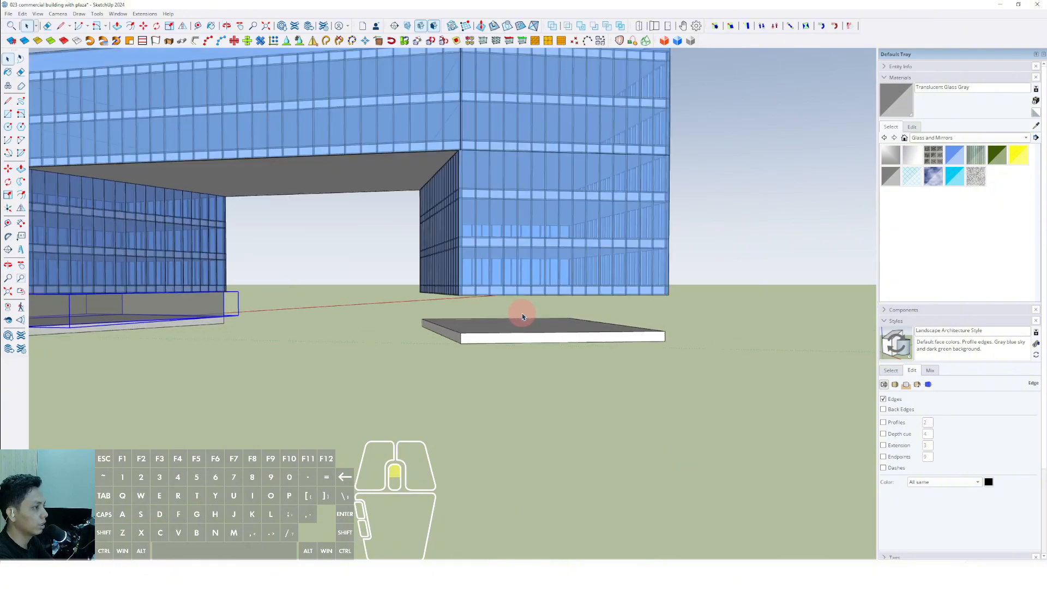
pyautogui.moveTo(424, 369); pyautogui.dragTo(579, 342, button='middle')
pyautogui.scroll(5, 303, 306)
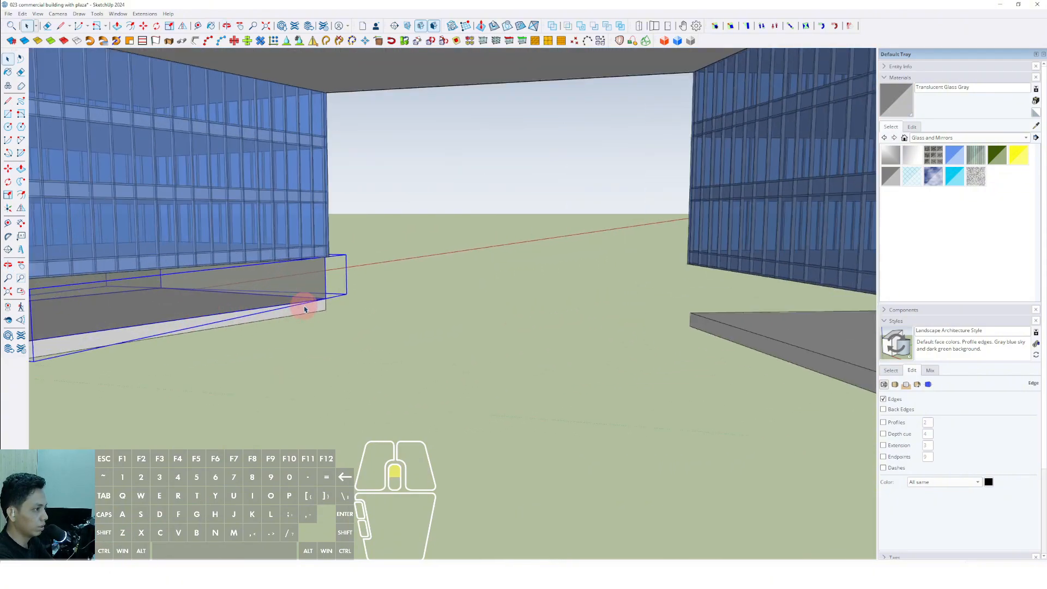
pyautogui.moveTo(303, 306)
pyautogui.mouseDown(button='middle')
pyautogui.moveTo(290, 311)
pyautogui.moveTo(292, 296)
pyautogui.moveTo(299, 322)
pyautogui.moveTo(311, 280)
pyautogui.moveTo(171, 278)
pyautogui.moveTo(115, 289)
pyautogui.mouseUp(button='middle')
pyautogui.scroll(-2, 293, 297)
pyautogui.scroll(2, 292, 297)
pyautogui.press('ctrl')
pyautogui.click(326, 303)
pyautogui.scroll(-5, 325, 303)
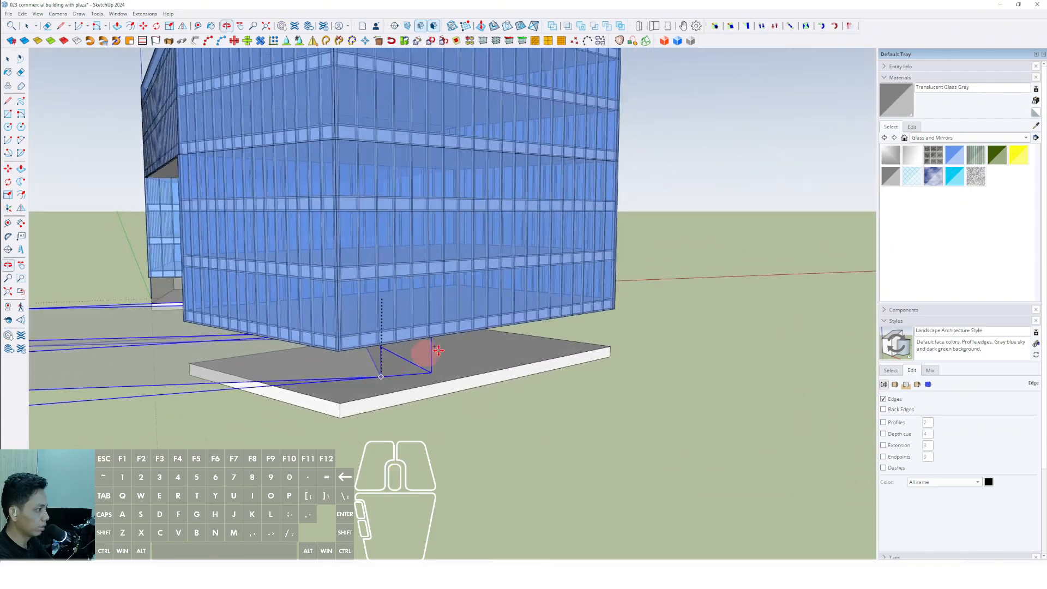
pyautogui.scroll(5, 612, 344)
pyautogui.click(623, 357)
pyautogui.press('space')
# Rotate the copied gray glass group about the slab corner until it lines up with the second base slab's edges
pyautogui.scroll(2, 608, 361)
pyautogui.scroll(2, 541, 406)
pyautogui.moveTo(607, 362)
pyautogui.mouseDown(button='middle')
pyautogui.moveTo(541, 404)
pyautogui.moveTo(548, 429)
pyautogui.mouseUp(button='middle')
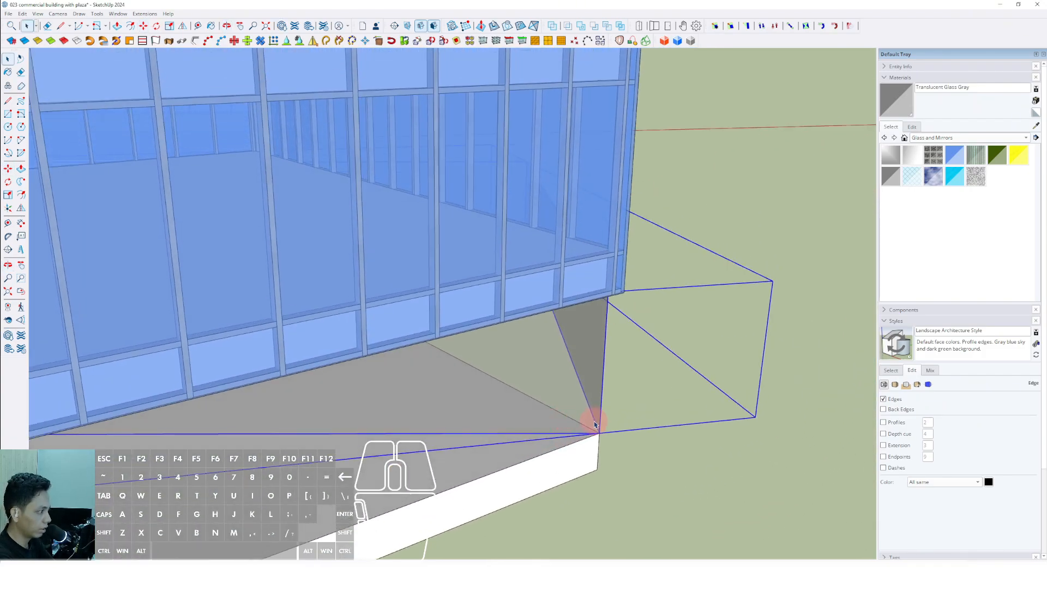
pyautogui.click(453, 434)
pyautogui.click(447, 486)
pyautogui.press('space')
pyautogui.scroll(-7, 544, 379)
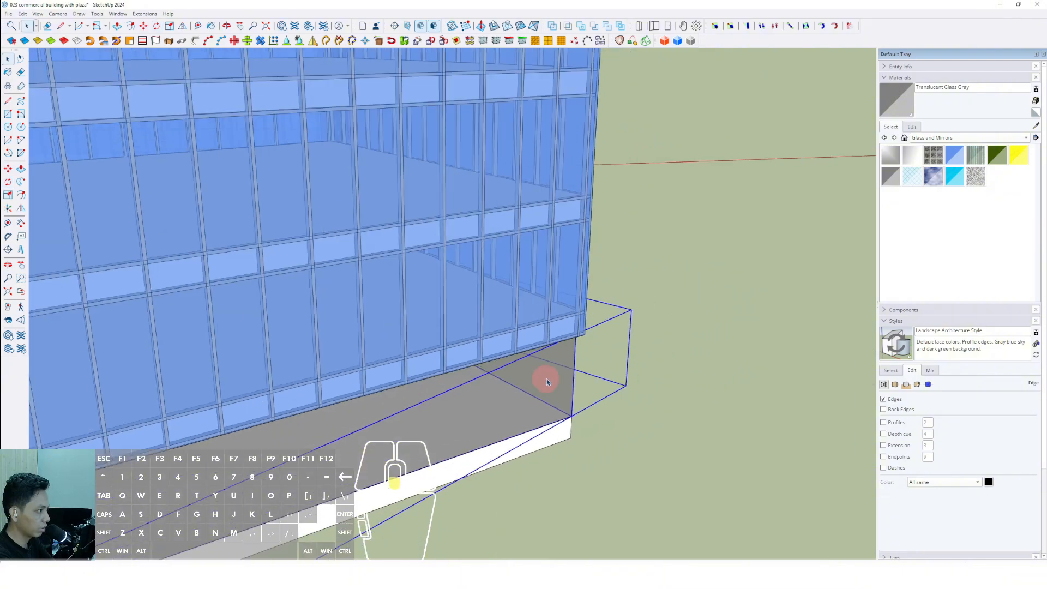
# Unhide the ground plane around the building and make it a group
pyautogui.moveTo(489, 406)
pyautogui.mouseDown(button='middle')
pyautogui.moveTo(591, 280)
pyautogui.moveTo(549, 313)
pyautogui.moveTo(635, 295)
pyautogui.moveTo(626, 293)
pyautogui.moveTo(636, 375)
pyautogui.moveTo(727, 304)
pyautogui.moveTo(711, 397)
pyautogui.moveTo(285, 273)
pyautogui.moveTo(358, 333)
pyautogui.moveTo(443, 345)
pyautogui.moveTo(460, 236)
pyautogui.moveTo(304, 297)
pyautogui.moveTo(268, 377)
pyautogui.mouseUp(button='middle')
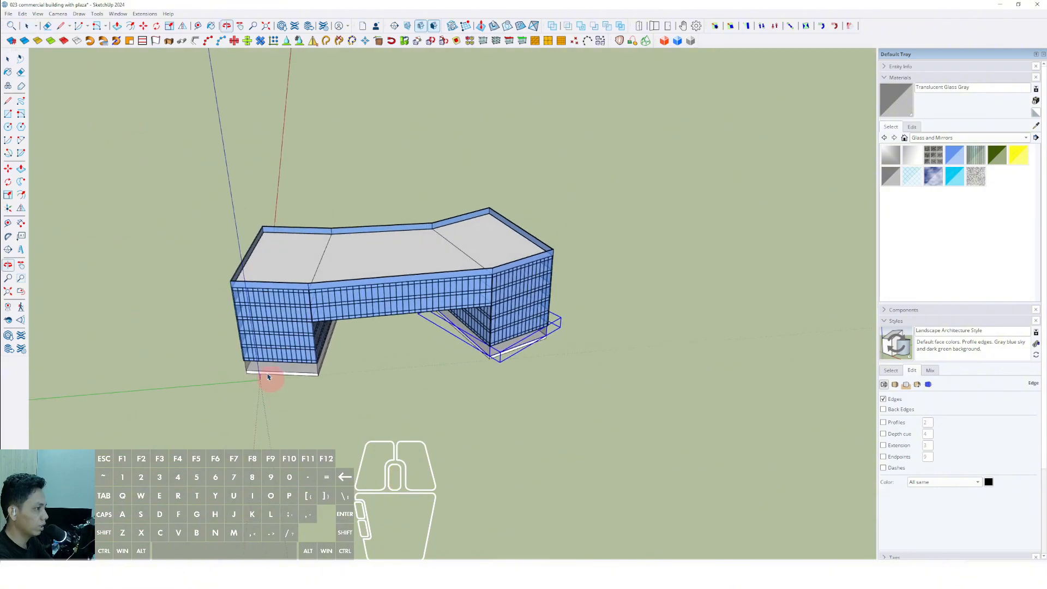
pyautogui.click(727, 409)
pyautogui.scroll(4, 358, 381)
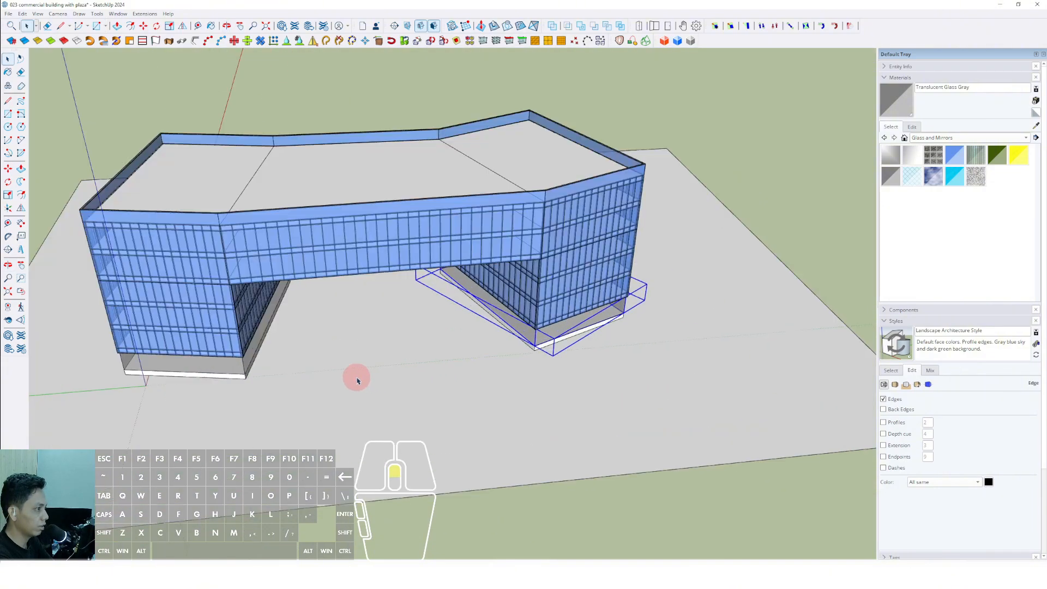
pyautogui.press('space')
pyautogui.moveTo(358, 382); pyautogui.dragTo(369, 309, button='middle')
pyautogui.click(487, 338)
pyautogui.rightClick(476, 340)
pyautogui.click(499, 415)
pyautogui.scroll(-3, 477, 366)
pyautogui.scroll(3, 417, 331)
pyautogui.keyDown('shift'); pyautogui.moveTo(419, 332); pyautogui.dragTo(435, 376, button='middle'); pyautogui.keyUp('shift')
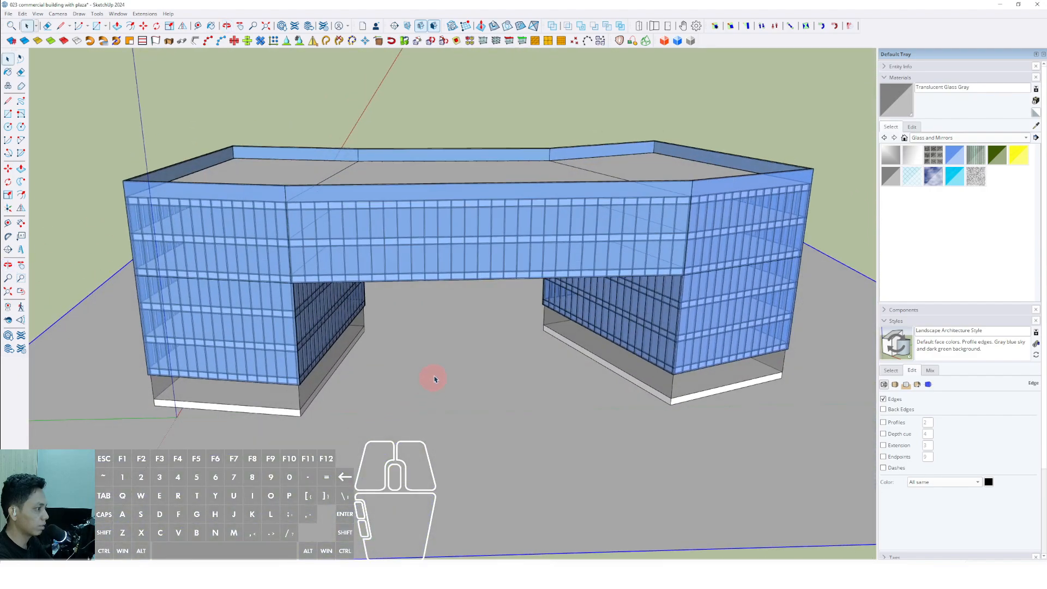
# Open the ground group and draw a long, narrow four-sided strip with the Line tool in the plaza between the lower blocks
pyautogui.doubleClick(431, 360)
pyautogui.click(431, 360)
pyautogui.scroll(4, 428, 356)
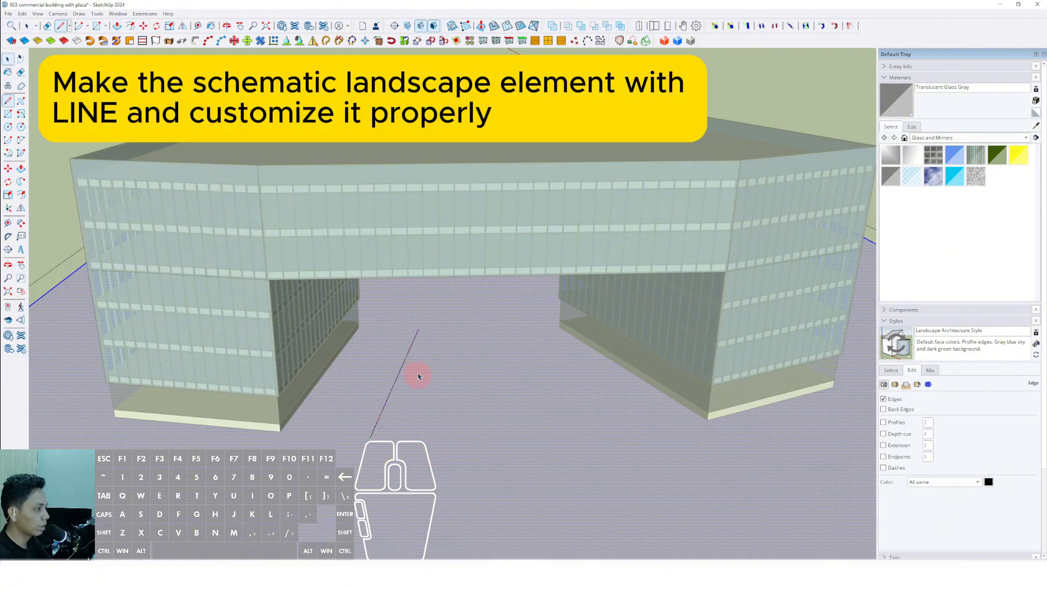
pyautogui.scroll(-3, 418, 333)
pyautogui.press('l')
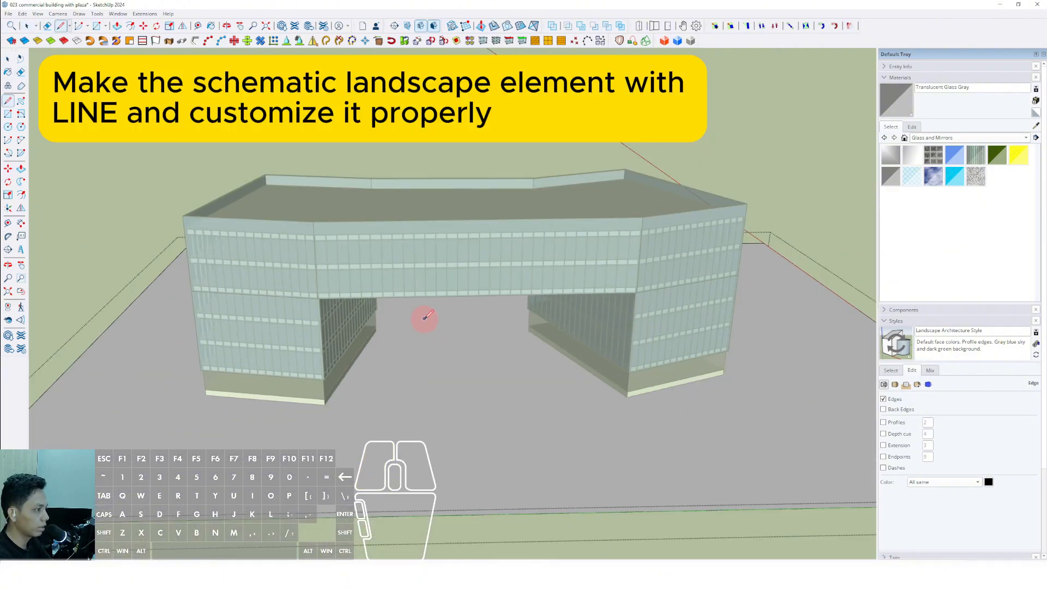
pyautogui.click(426, 316)
pyautogui.scroll(-2, 407, 350)
pyautogui.scroll(2, 403, 418)
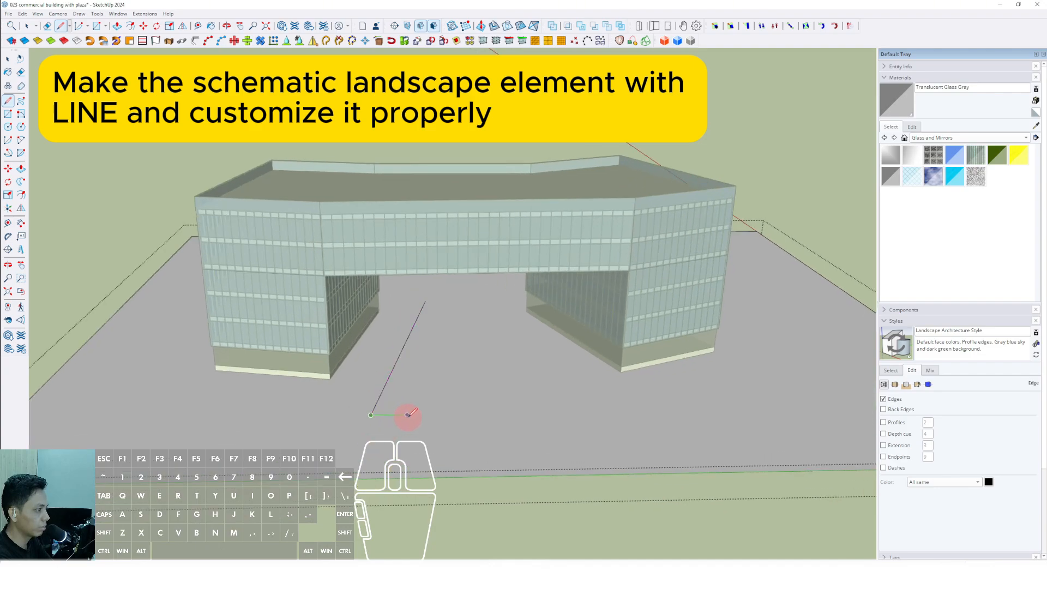
pyautogui.click(412, 416)
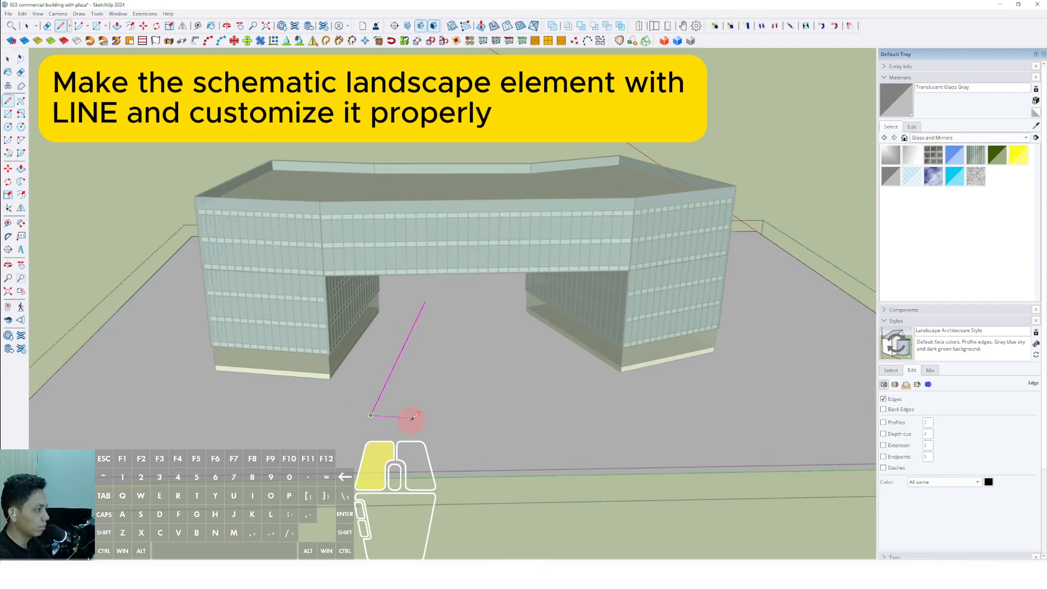
pyautogui.scroll(2, 435, 320)
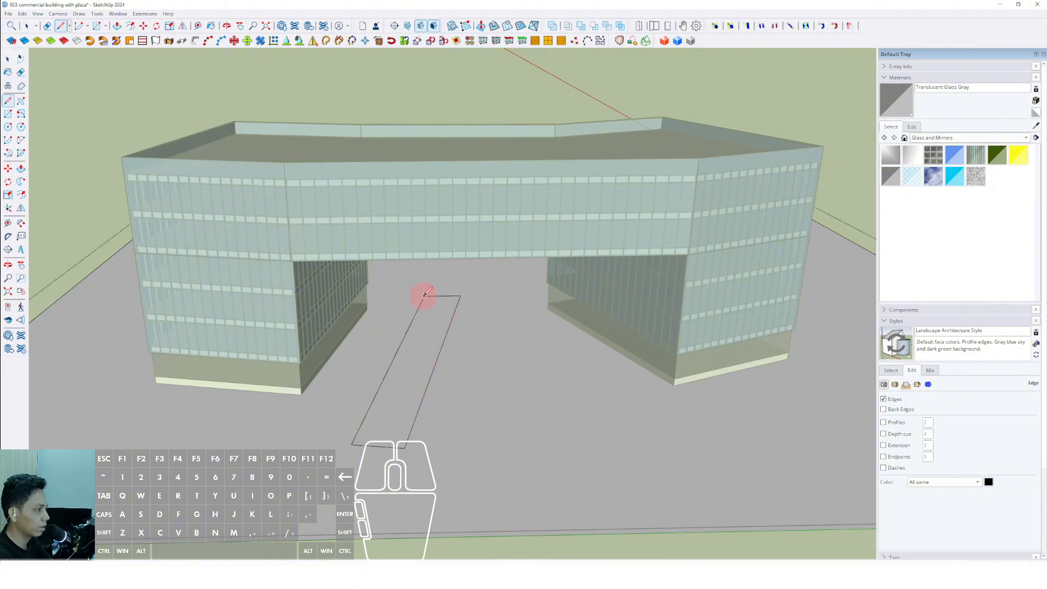
pyautogui.press('space')
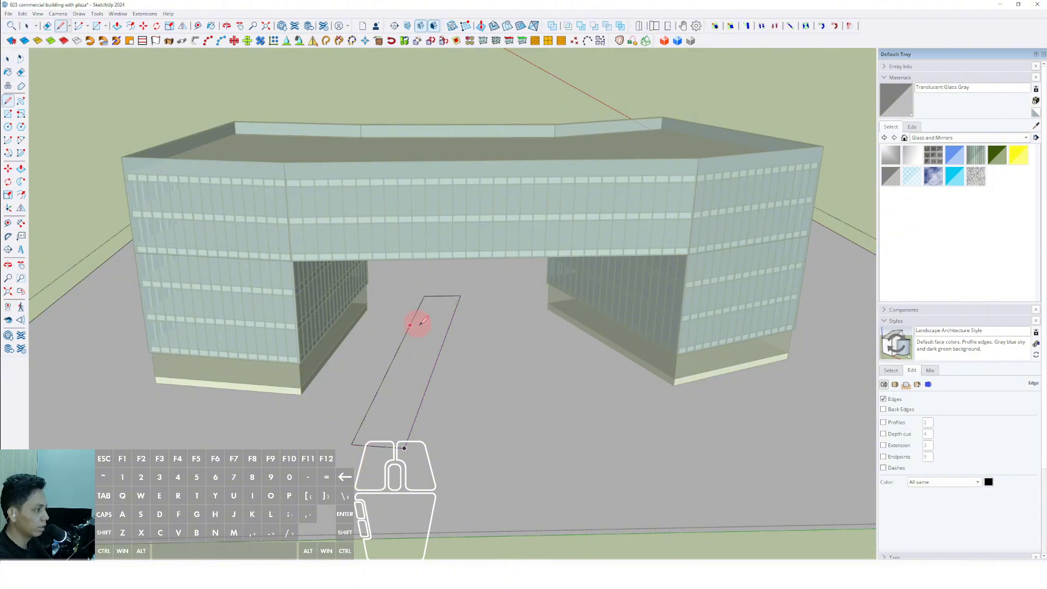
# Draw four slanted lines across the strip, one close pair near its far end and one near its front end
pyautogui.scroll(2, 423, 321)
pyautogui.click(444, 338)
pyautogui.click(359, 418)
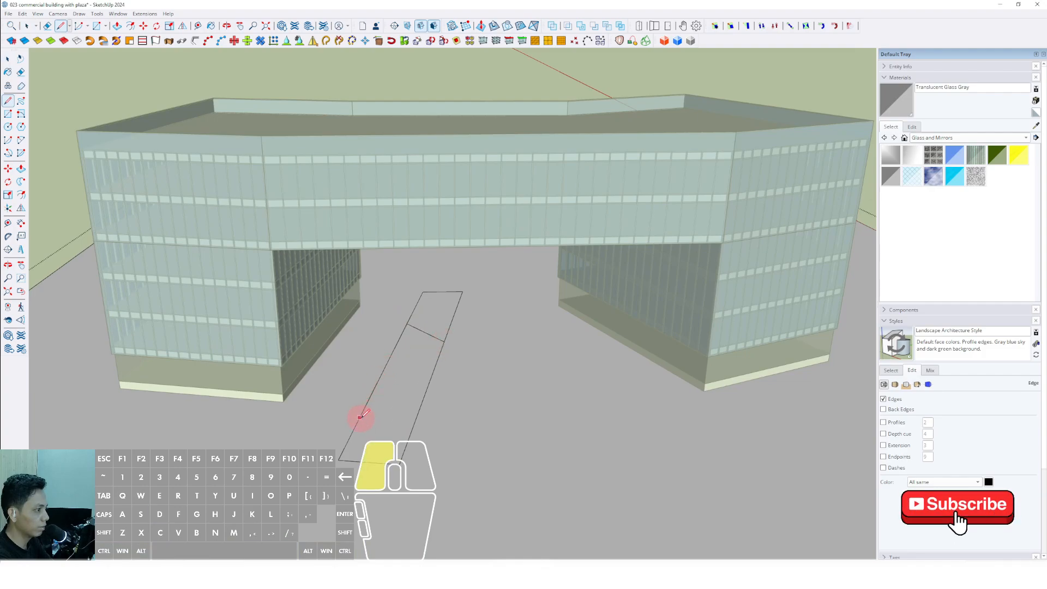
pyautogui.click(425, 394)
pyautogui.scroll(2, 355, 425)
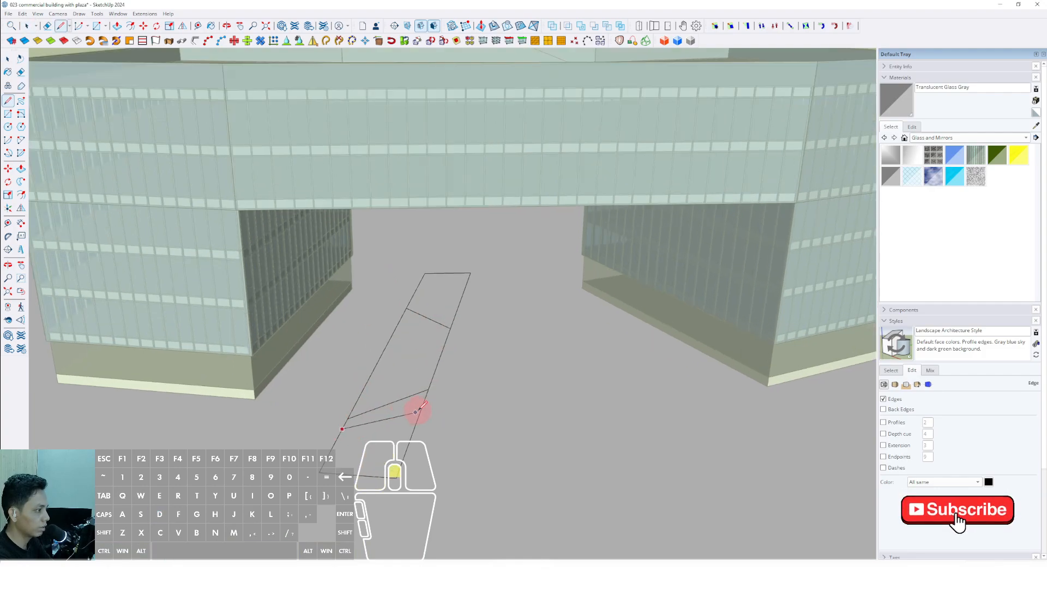
pyautogui.click(333, 443)
pyautogui.click(423, 413)
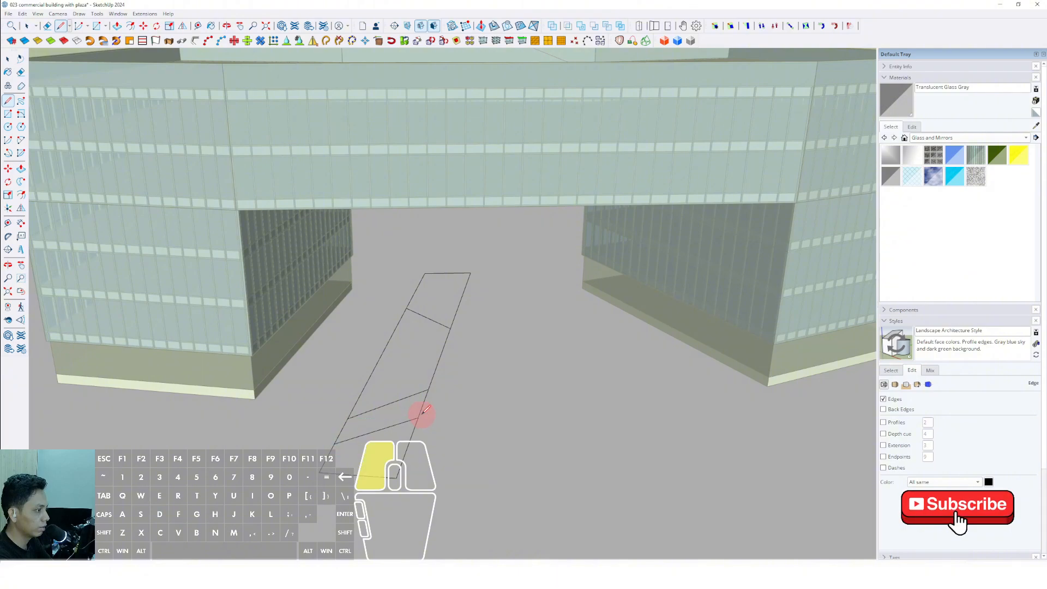
pyautogui.scroll(1, 402, 320)
pyautogui.click(400, 315)
pyautogui.click(450, 344)
pyautogui.press('space')
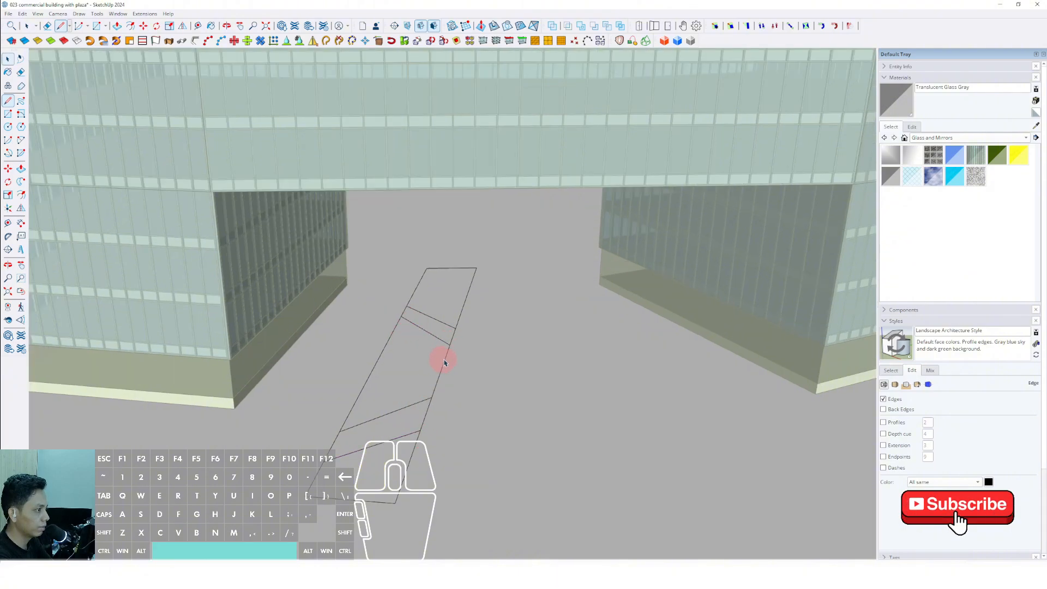
# Draw another pair of slanted lines across the middle of the strip
pyautogui.press('l')
pyautogui.click(444, 362)
pyautogui.press('space')
pyautogui.press('d')
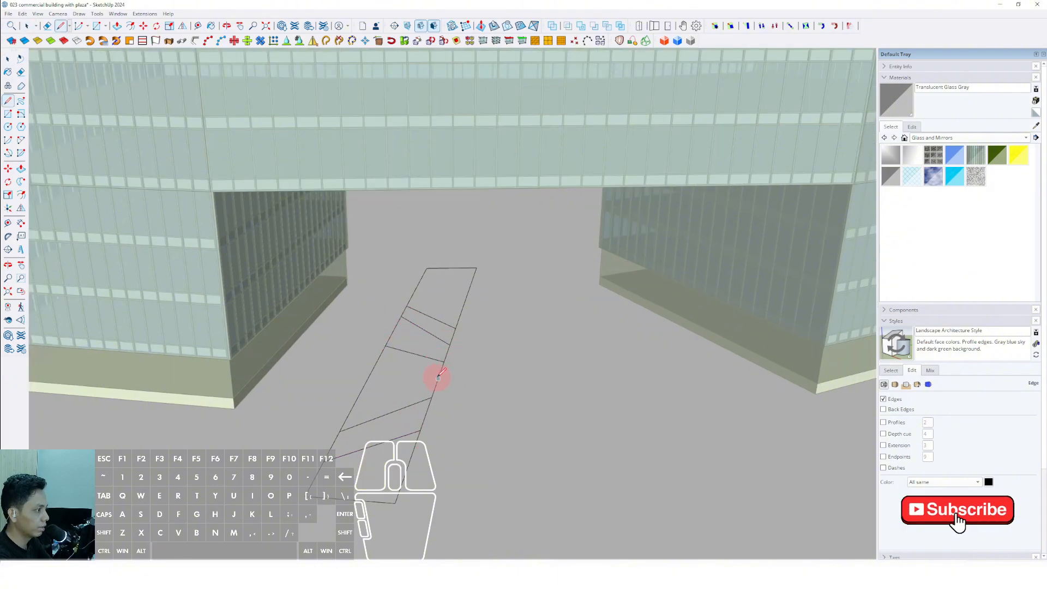
pyautogui.click(438, 379)
pyautogui.click(373, 369)
pyautogui.press('e')
pyautogui.click(358, 389)
pyautogui.moveTo(360, 385); pyautogui.dragTo(394, 398)
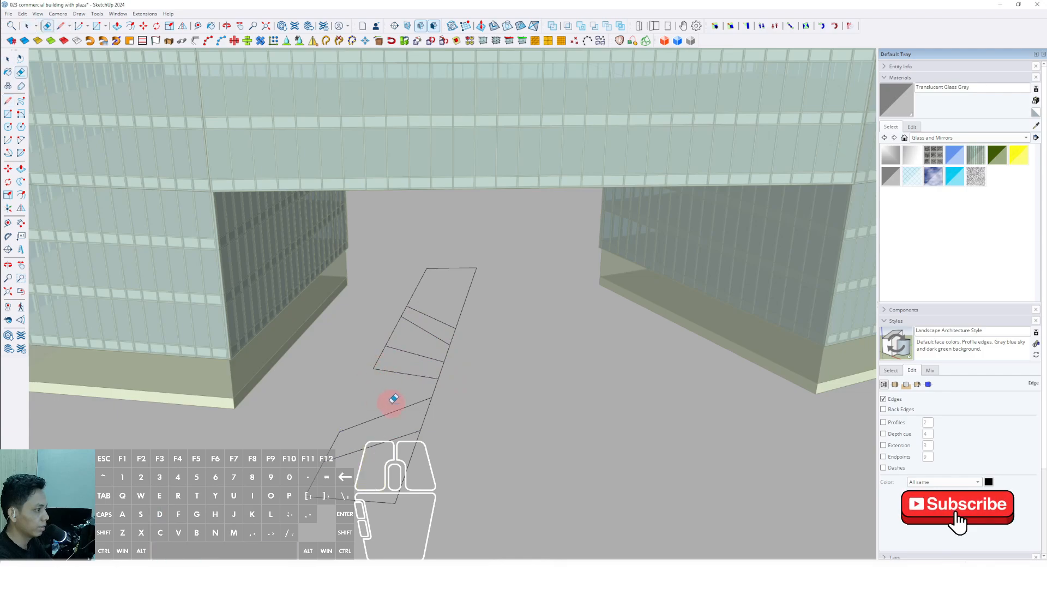
pyautogui.hotkey('ctrl', 'z')
# Erase the short outer edges between each pair of cross lines to split the strip into four separate planter shapes
pyautogui.click(336, 443)
pyautogui.click(426, 417)
pyautogui.scroll(3, 400, 353)
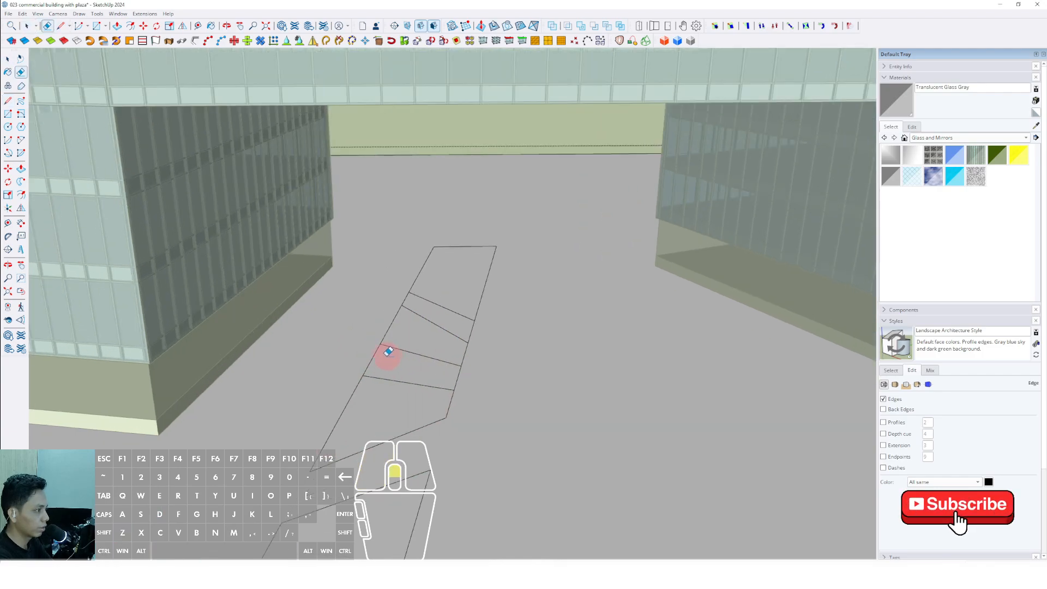
pyautogui.click(373, 358)
pyautogui.click(464, 349)
pyautogui.click(479, 340)
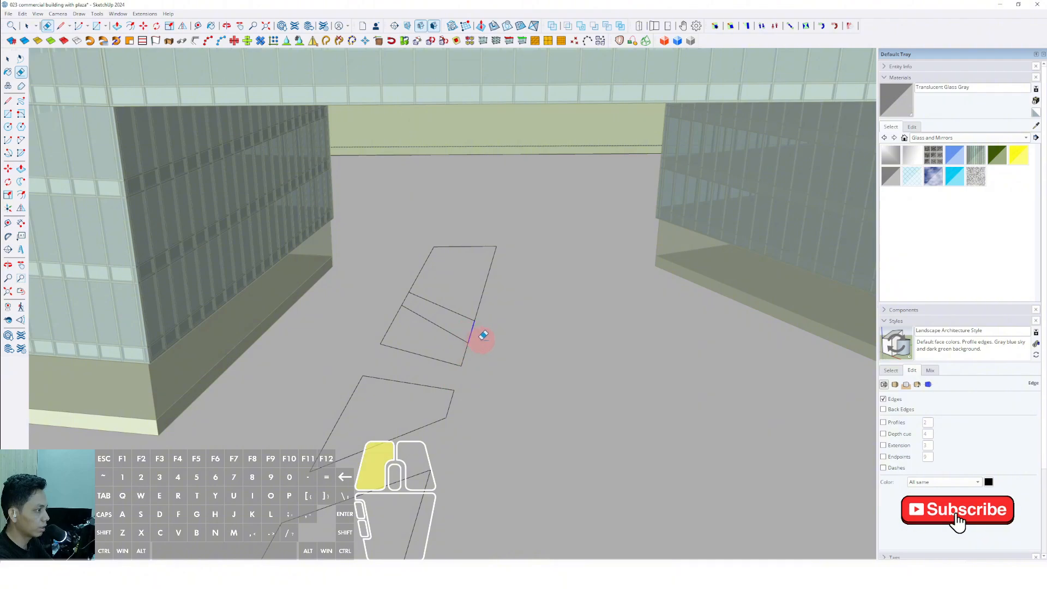
pyautogui.scroll(-6, 410, 300)
pyautogui.scroll(4, 444, 311)
pyautogui.press('space')
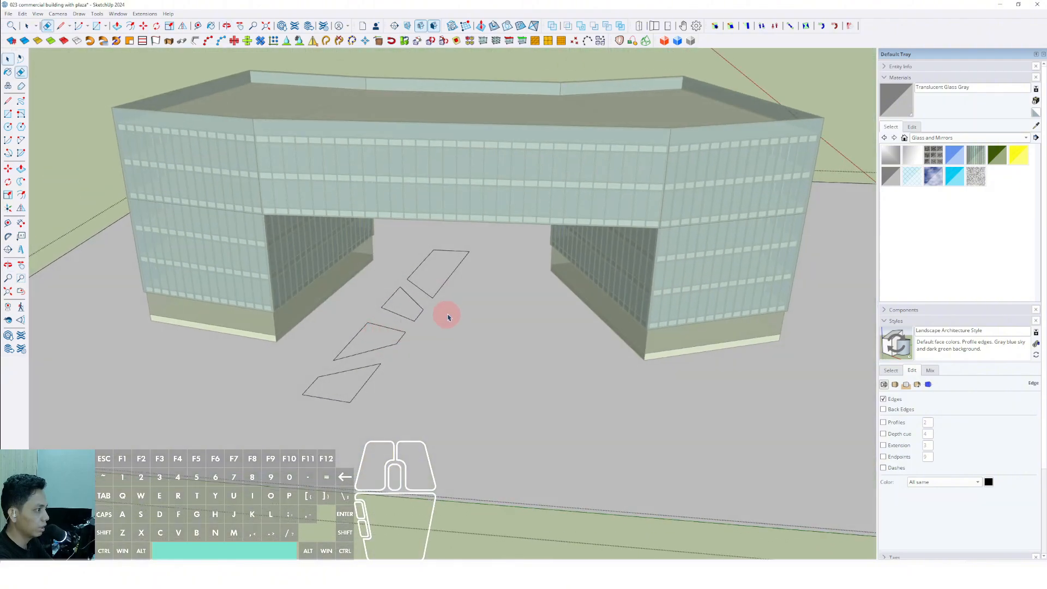
# Draw a second long four-sided strip in the plaza beside the other lower block, widening toward the front
pyautogui.click(483, 260)
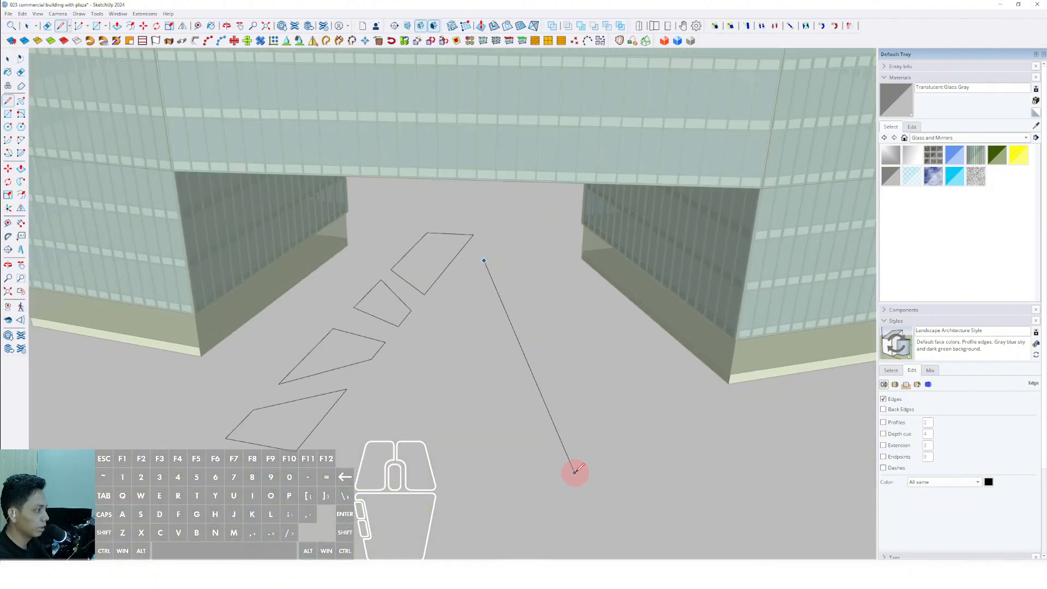
pyautogui.click(551, 437)
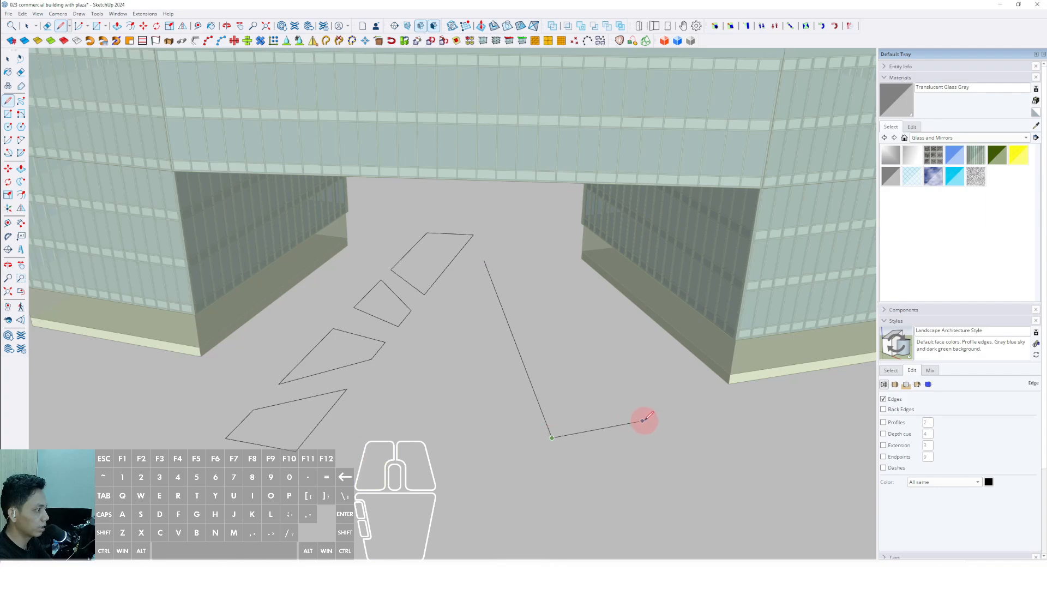
pyautogui.click(667, 455)
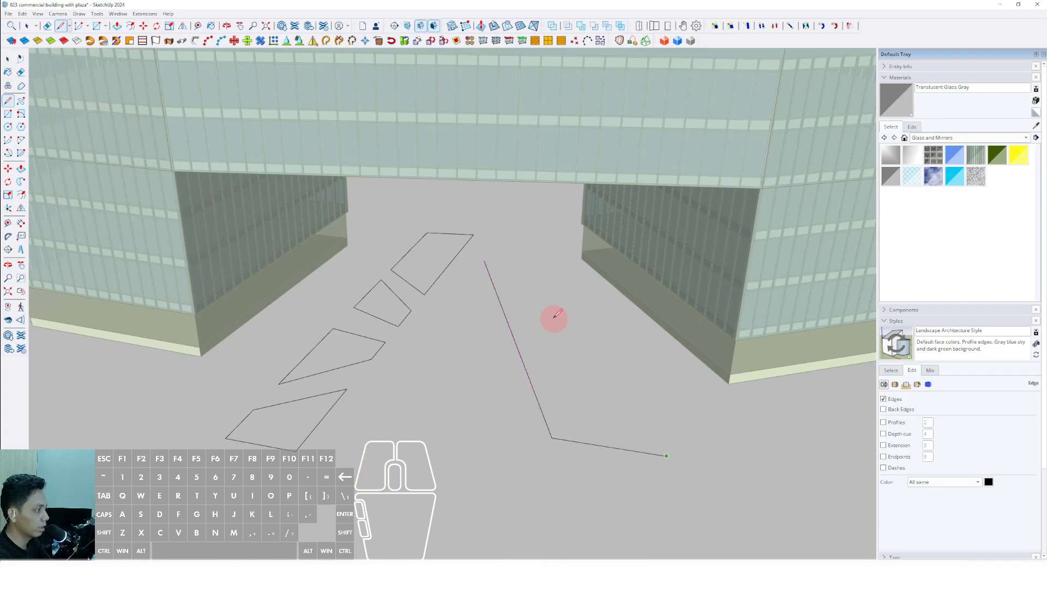
pyautogui.click(531, 244)
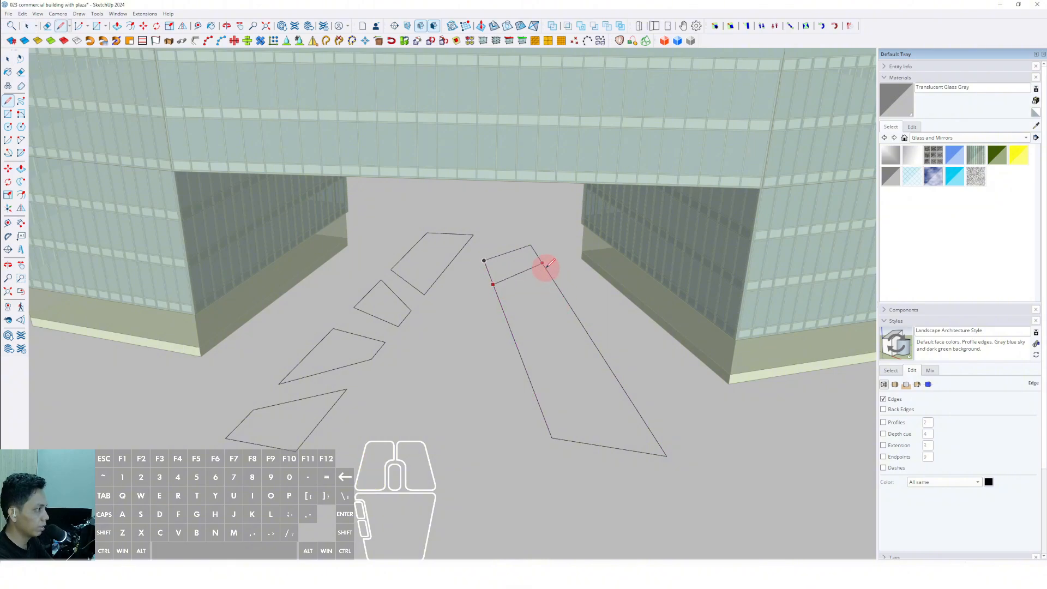
# Divide the second strip with three close pairs of slanted cross lines
pyautogui.press('d')
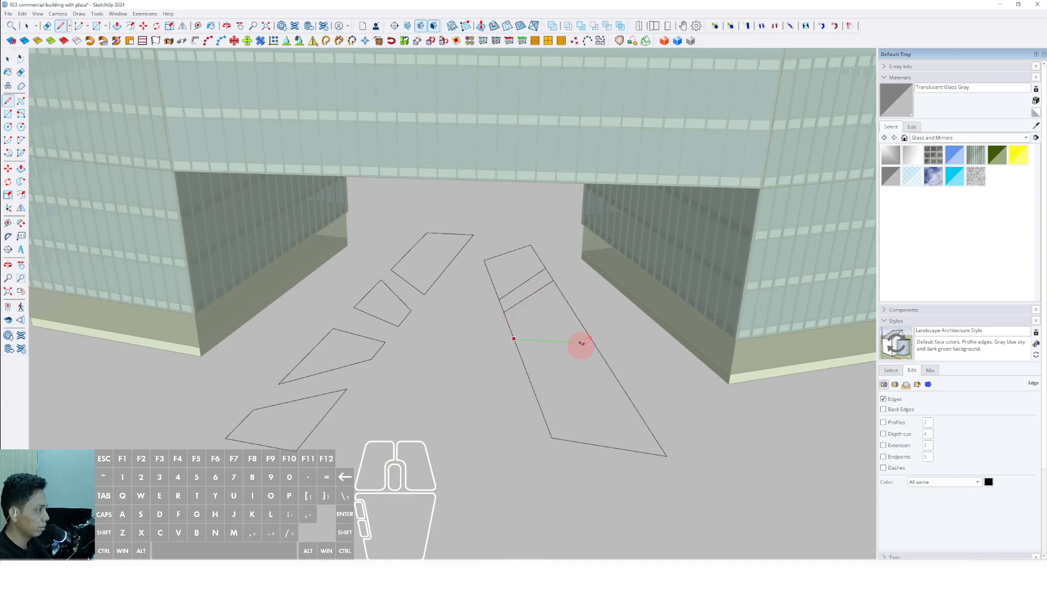
pyautogui.click(605, 358)
pyautogui.click(614, 375)
pyautogui.click(546, 422)
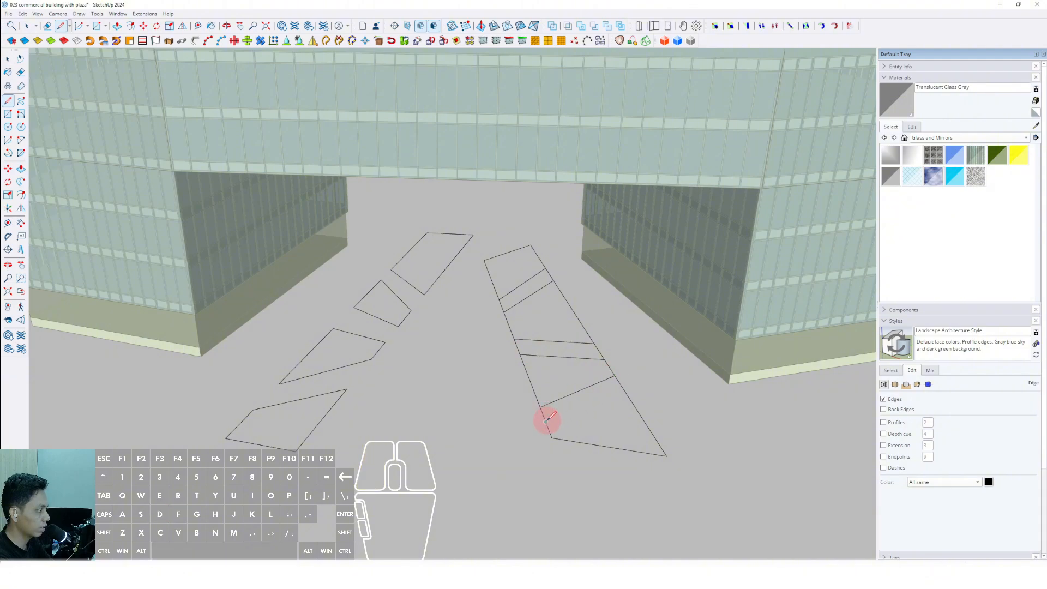
pyautogui.click(627, 389)
# Erase the short edges between the second strip's paired lines to leave four separate planter shapes
pyautogui.press('e')
pyautogui.scroll(2, 541, 411)
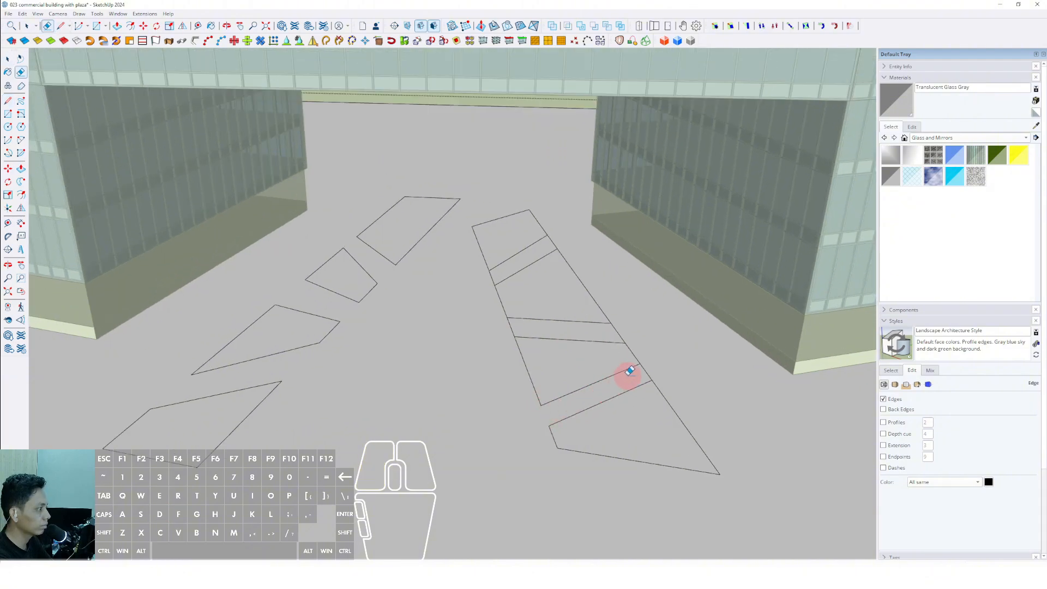
pyautogui.click(645, 376)
pyautogui.scroll(1, 614, 338)
pyautogui.click(618, 335)
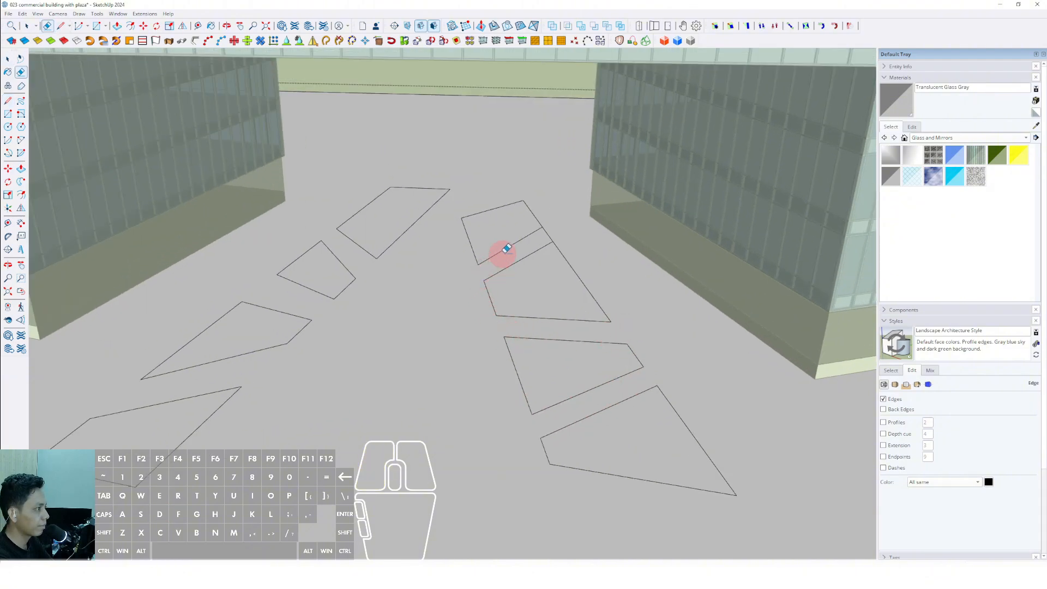
pyautogui.press('space')
# Copy the row of four planter shapes in the plaza to the outer side of its neighbouring lower block
pyautogui.scroll(-5, 469, 311)
pyautogui.moveTo(446, 345)
pyautogui.mouseDown(button='middle')
pyautogui.moveTo(538, 306)
pyautogui.moveTo(456, 381)
pyautogui.moveTo(415, 341)
pyautogui.mouseUp(button='middle')
pyautogui.moveTo(373, 283); pyautogui.dragTo(537, 268, button='middle')
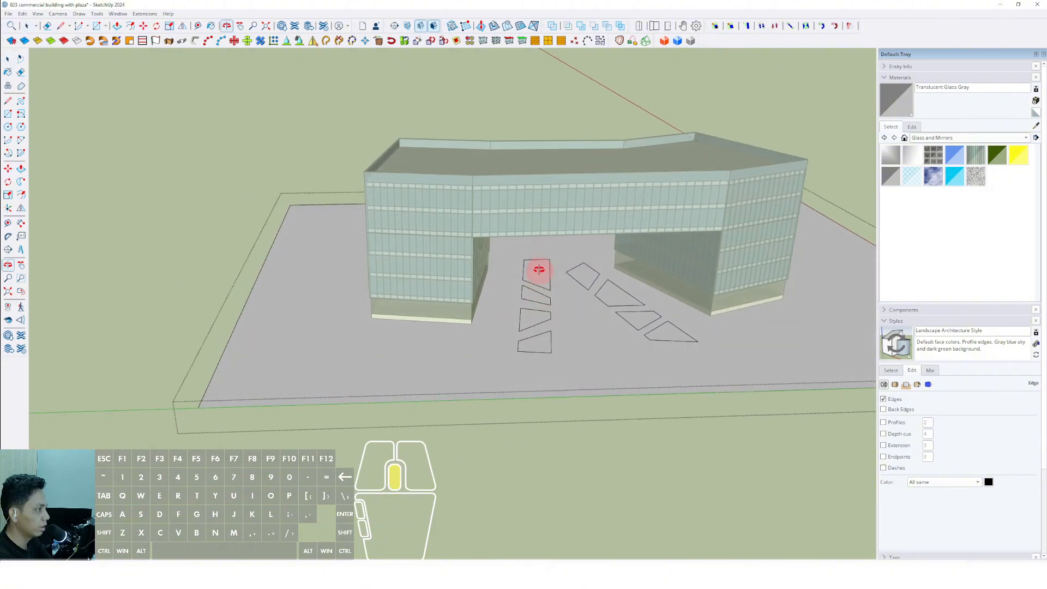
pyautogui.moveTo(502, 250); pyautogui.dragTo(562, 368)
pyautogui.moveTo(538, 350); pyautogui.dragTo(544, 360, button='middle')
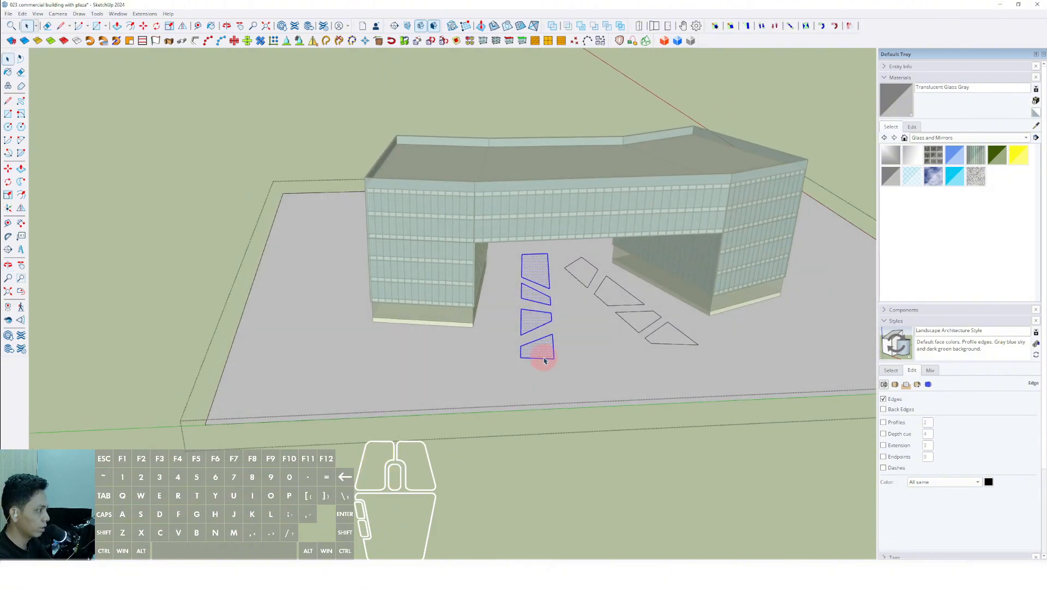
pyautogui.moveTo(533, 293); pyautogui.dragTo(557, 365, button='middle')
pyautogui.click(560, 368)
pyautogui.scroll(-2, 534, 366)
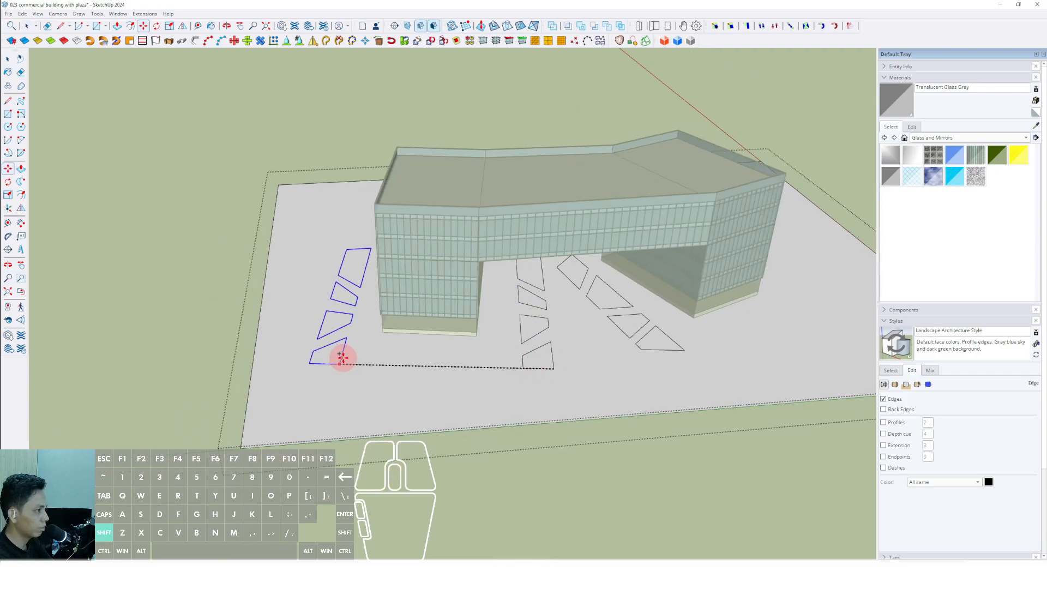
pyautogui.press('shift')
pyautogui.scroll(-2, 338, 354)
# Copy the other row of four planter shapes from the plaza to the outer side of the opposite lower block
pyautogui.moveTo(358, 349); pyautogui.dragTo(496, 327, button='middle')
pyautogui.scroll(5, 496, 327)
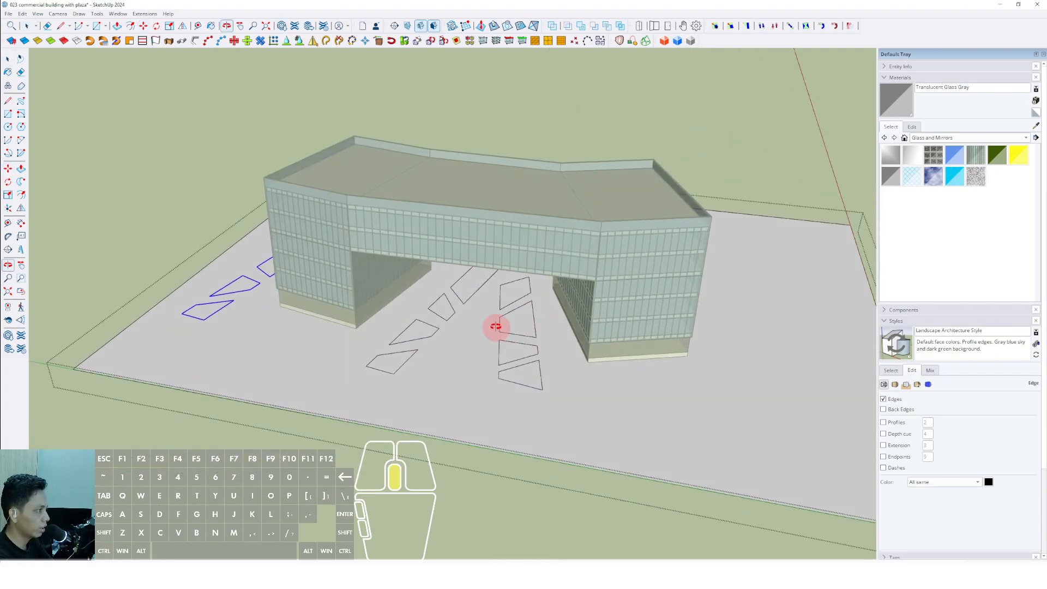
pyautogui.press('space')
pyautogui.moveTo(502, 270); pyautogui.dragTo(564, 437)
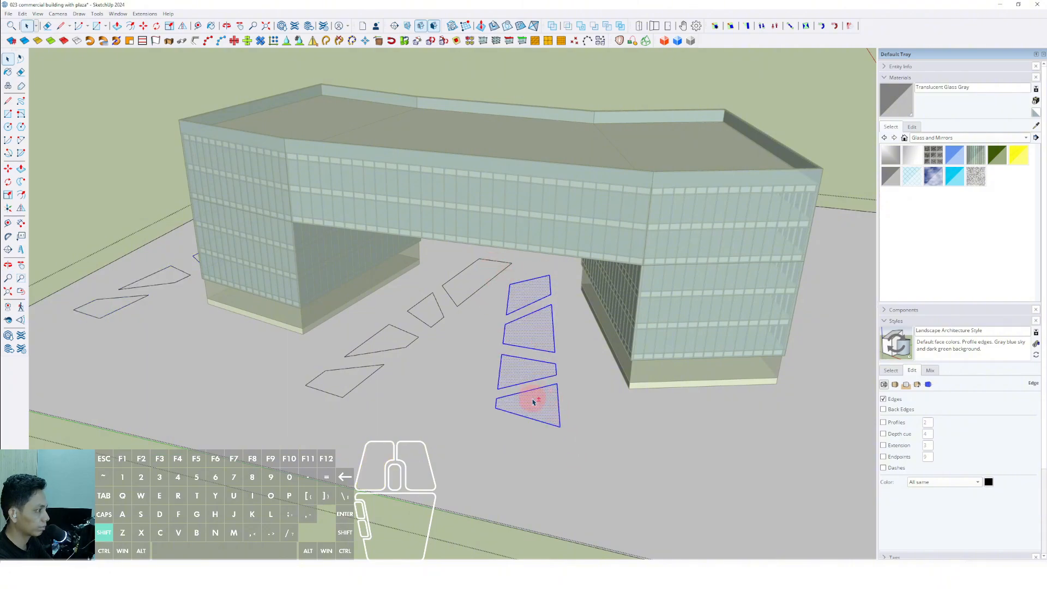
pyautogui.keyDown('shift'); pyautogui.click(534, 329); pyautogui.keyUp('shift')
pyautogui.keyDown('shift'); pyautogui.click(522, 296); pyautogui.keyUp('shift')
pyautogui.scroll(-2, 519, 322)
pyautogui.moveTo(516, 338); pyautogui.dragTo(546, 355, button='middle')
pyautogui.press('m')
pyautogui.click(501, 407)
pyautogui.scroll(-2, 537, 402)
pyautogui.click(585, 403)
pyautogui.press('space')
pyautogui.scroll(-2, 430, 380)
# Paint the four newly copied outer planters with Vegetation Grass from the Landscaping, Fencing and Vegetation materials
pyautogui.click(1024, 138)
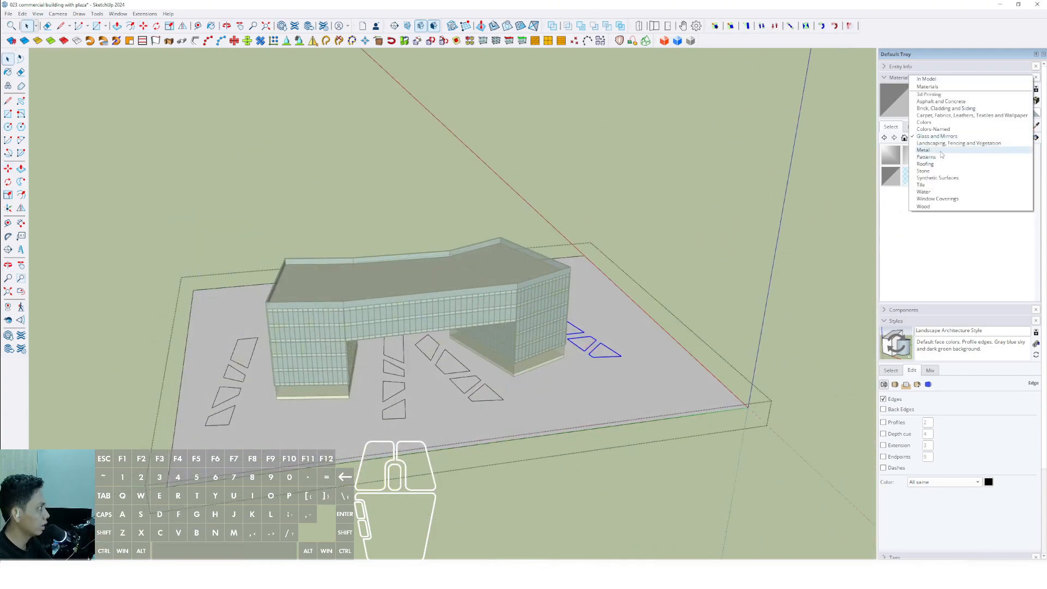
pyautogui.click(927, 147)
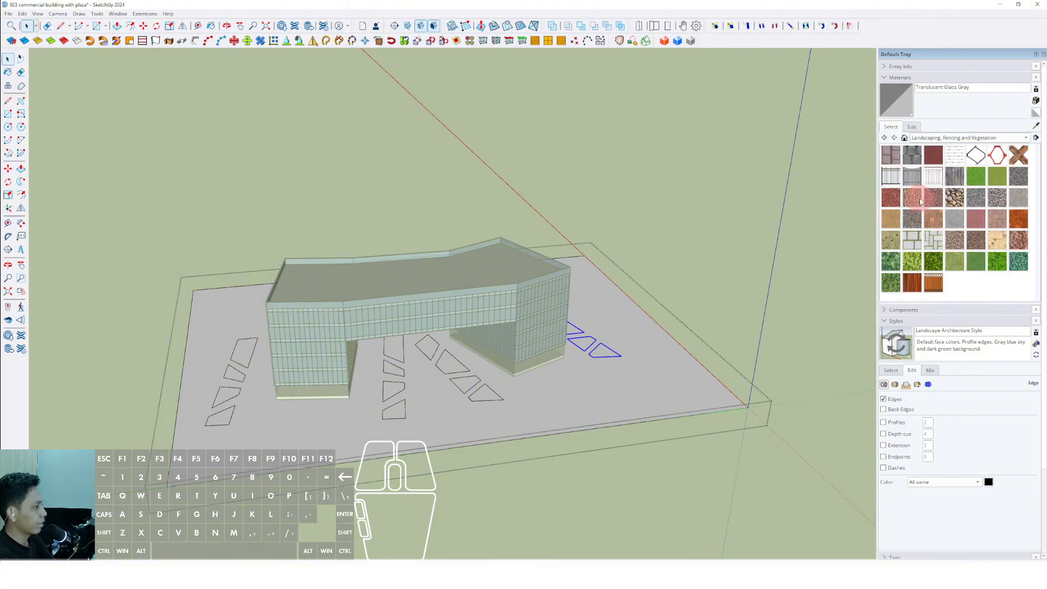
pyautogui.click(957, 253)
pyautogui.scroll(3, 611, 347)
pyautogui.click(603, 349)
pyautogui.scroll(3, 594, 354)
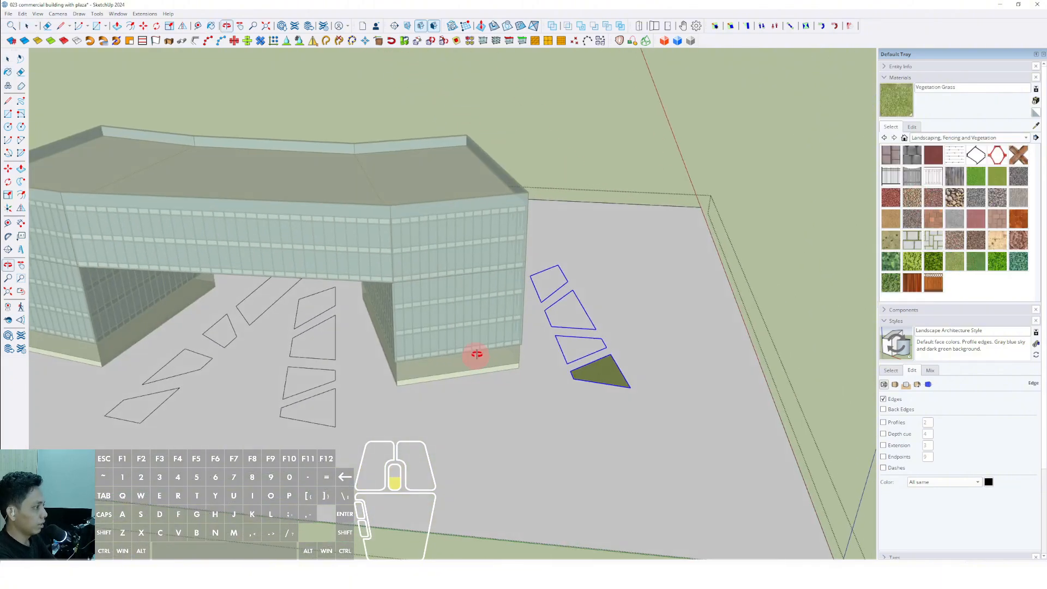
pyautogui.click(579, 349)
pyautogui.click(562, 314)
pyautogui.click(547, 278)
# Paint all eight planters in the central plaza with the Vegetation Grass material
pyautogui.keyDown('shift'); pyautogui.moveTo(413, 381); pyautogui.dragTo(786, 343, button='middle'); pyautogui.keyUp('shift')
pyautogui.scroll(2, 703, 357)
pyautogui.click(662, 372)
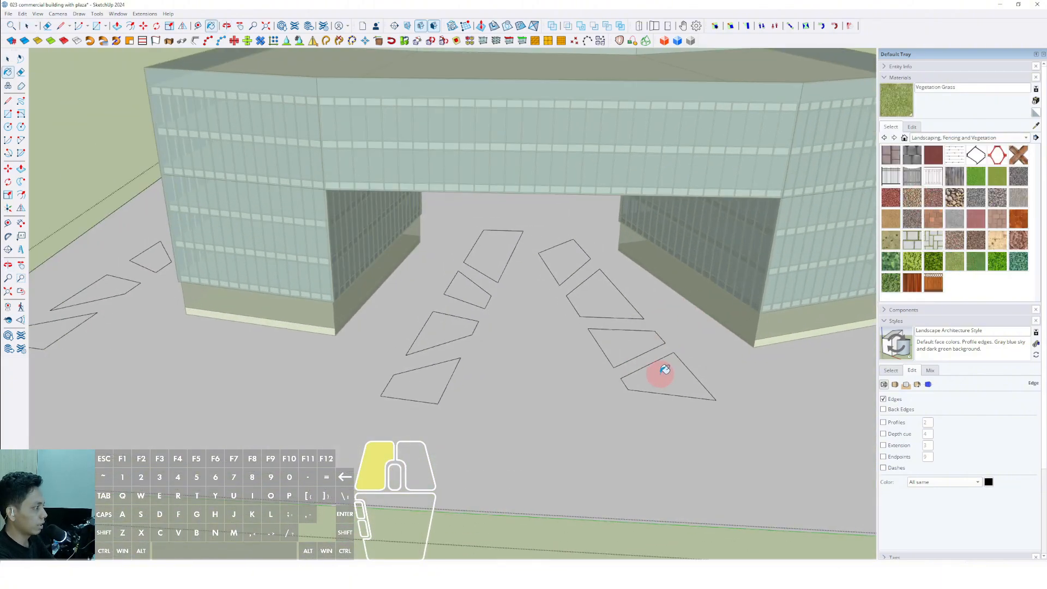
pyautogui.click(627, 346)
pyautogui.click(604, 304)
pyautogui.click(563, 251)
pyautogui.click(479, 265)
pyautogui.click(464, 289)
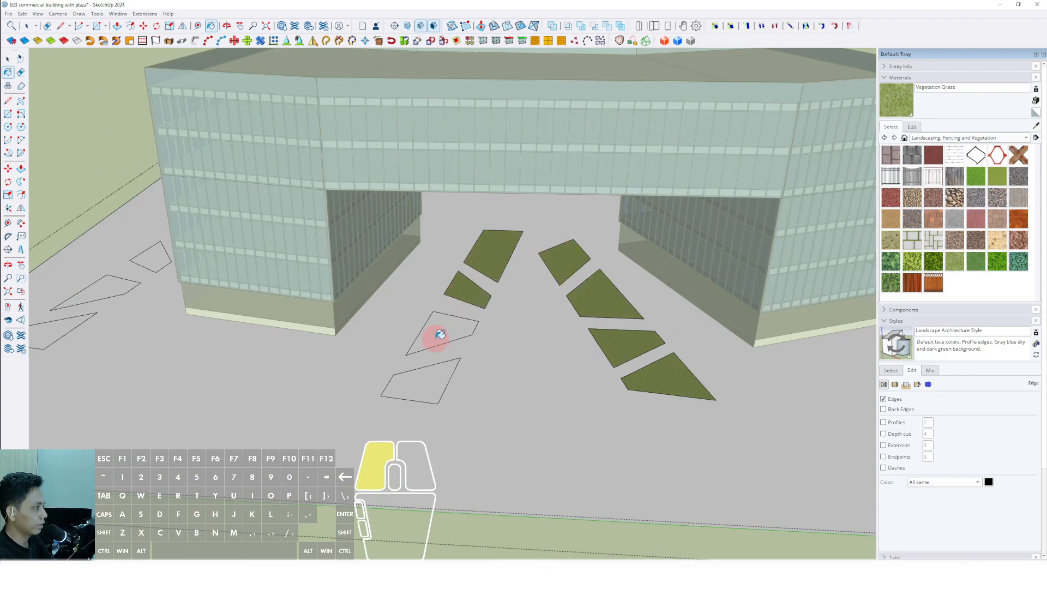
pyautogui.click(439, 336)
pyautogui.click(389, 378)
# Paint the four planters outside the other lower block with the Vegetation Grass material
pyautogui.scroll(-4, 388, 376)
pyautogui.scroll(3, 305, 393)
pyautogui.click(295, 361)
pyautogui.click(288, 327)
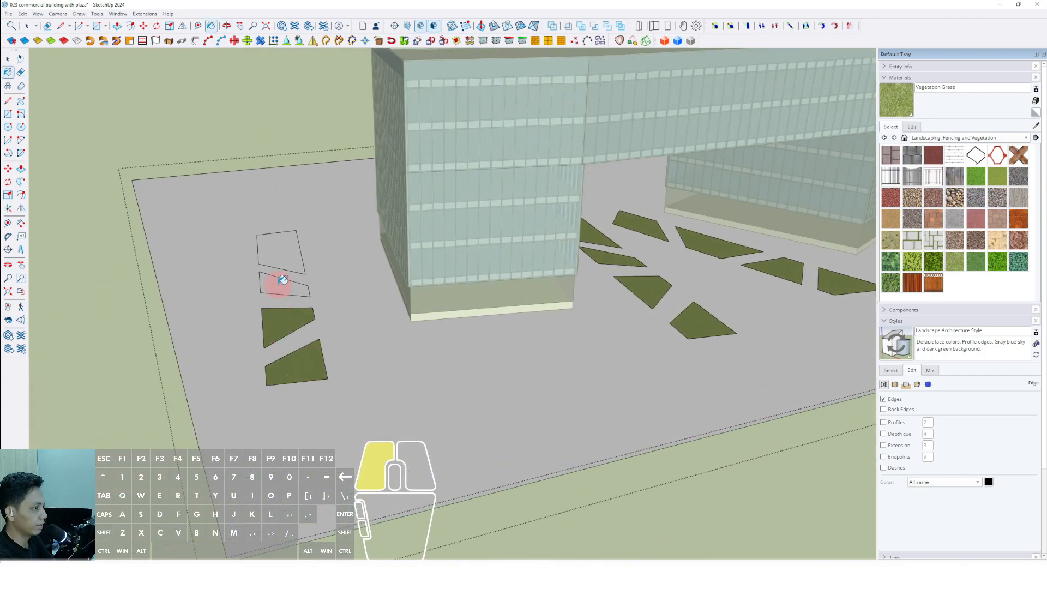
pyautogui.click(281, 283)
pyautogui.click(281, 252)
pyautogui.press('space')
pyautogui.scroll(-4, 305, 290)
pyautogui.moveTo(507, 371); pyautogui.dragTo(366, 311, button='middle')
# Paint the plaza ground around the planters with the Pavers Modular Brick material
pyautogui.press('space')
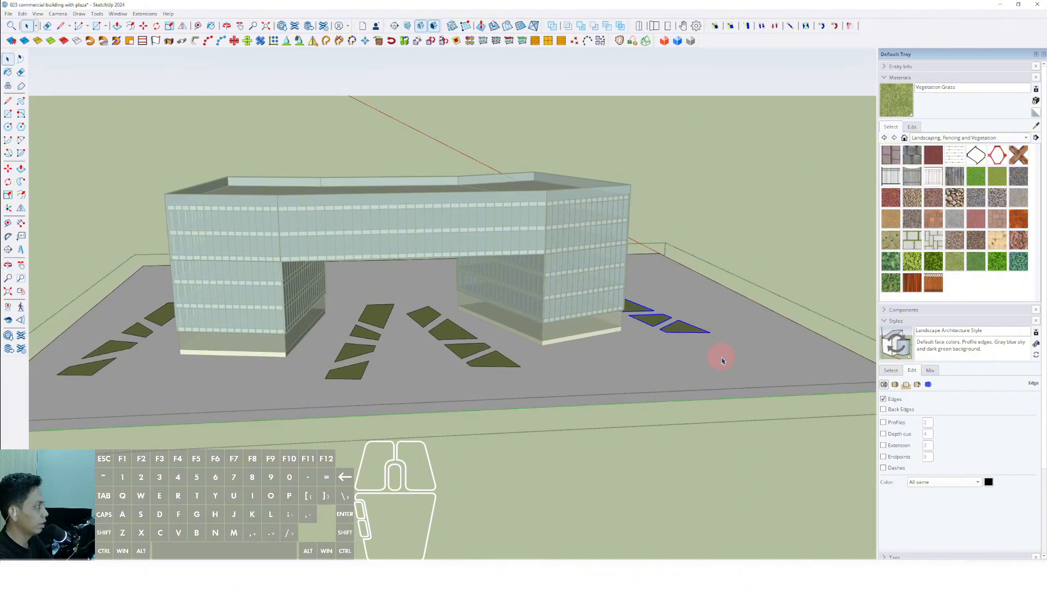
pyautogui.click(997, 223)
pyautogui.click(679, 363)
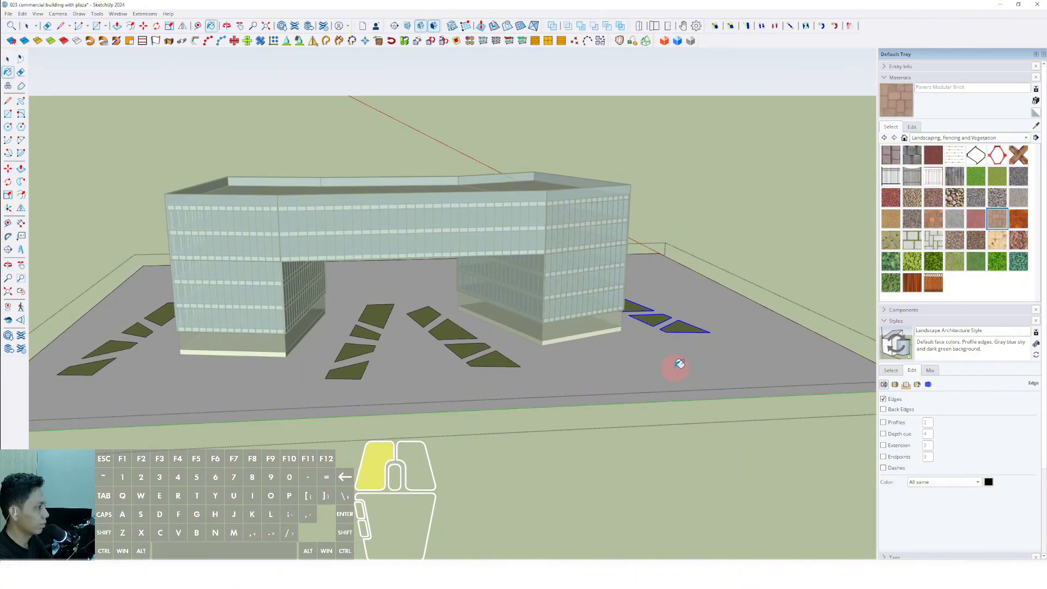
pyautogui.scroll(-2, 676, 362)
pyautogui.moveTo(673, 357)
pyautogui.mouseDown(button='middle')
pyautogui.moveTo(655, 372)
pyautogui.moveTo(661, 364)
pyautogui.mouseUp(button='middle')
pyautogui.press('space')
pyautogui.click(738, 233)
pyautogui.scroll(2, 611, 305)
pyautogui.moveTo(526, 357); pyautogui.dragTo(555, 294, button='middle')
pyautogui.scroll(1, 584, 321)
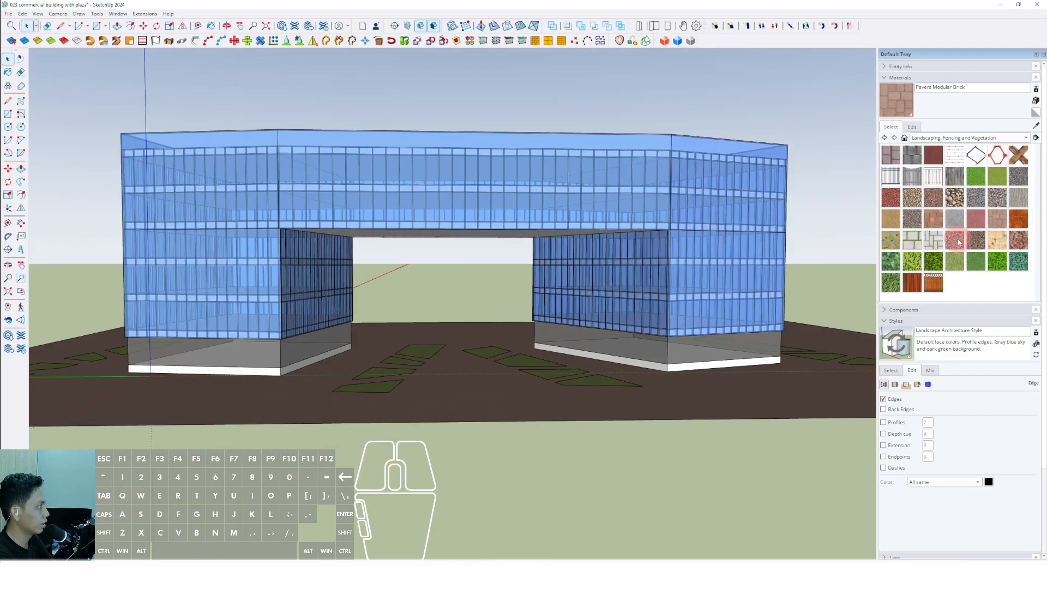
# Recolor the Pavers Modular Brick material to neutral gray by setting RGB to 255, 255, 255 and lowering its brightness
pyautogui.click(913, 127)
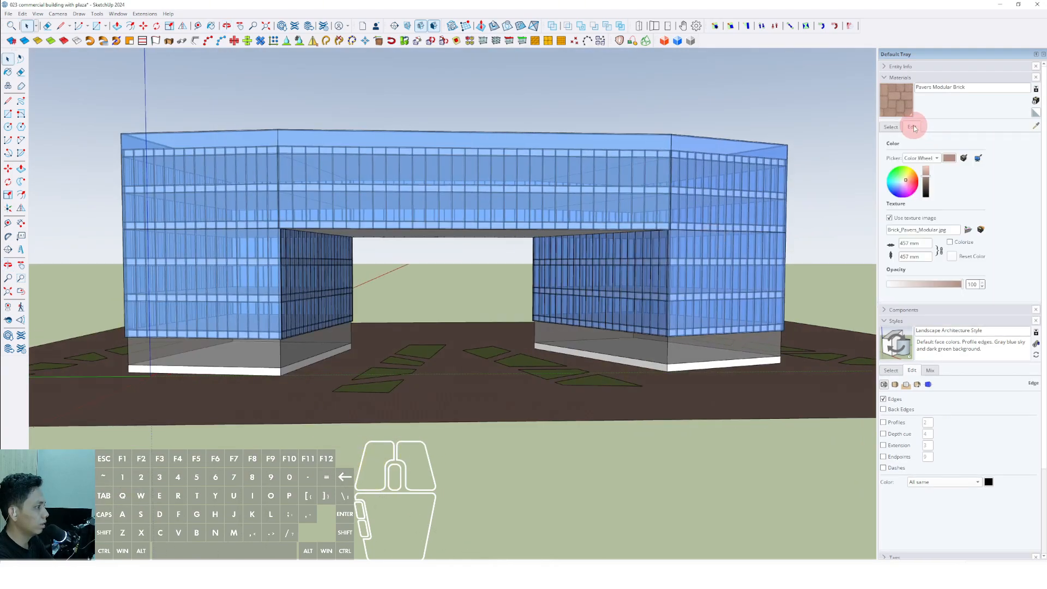
pyautogui.click(908, 189)
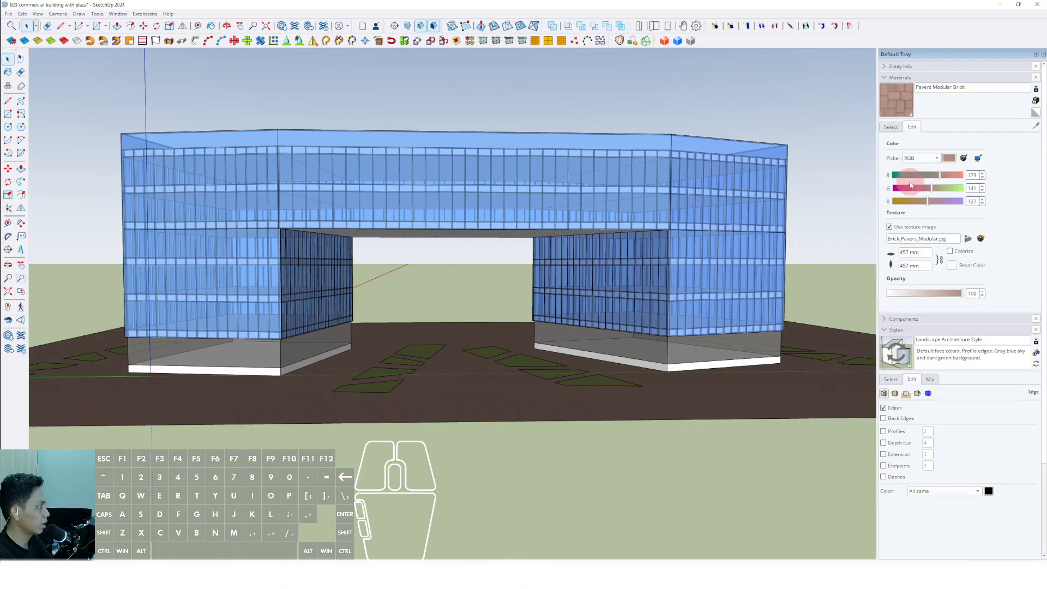
pyautogui.moveTo(940, 176); pyautogui.dragTo(991, 189)
pyautogui.moveTo(928, 201); pyautogui.dragTo(989, 202)
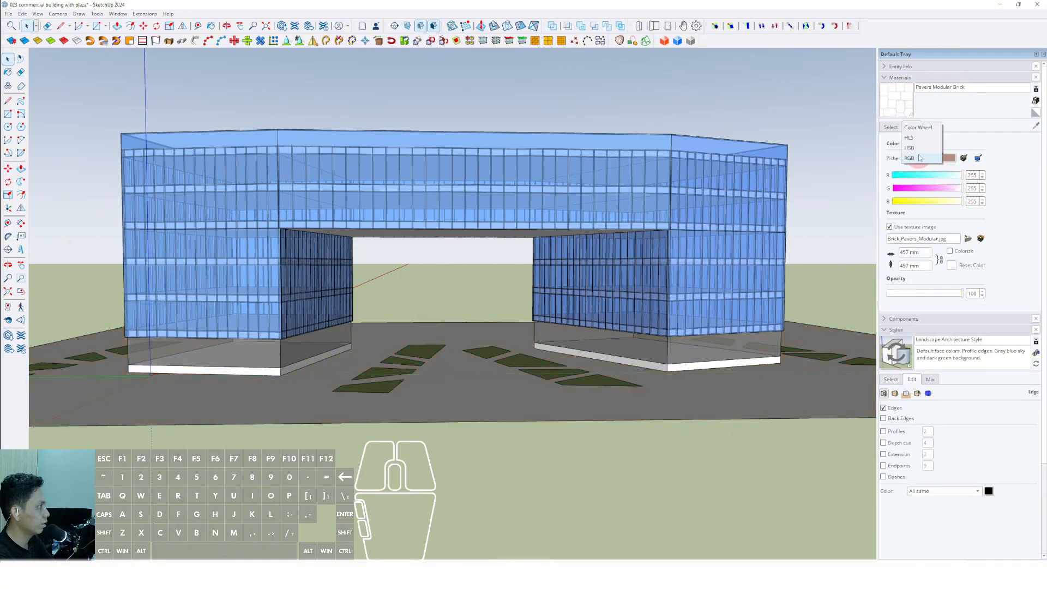
pyautogui.click(911, 128)
pyautogui.moveTo(926, 169); pyautogui.dragTo(927, 181)
pyautogui.moveTo(585, 332); pyautogui.dragTo(521, 418, button='middle')
# Open the Components Sampler collection in the component library
pyautogui.click(889, 128)
pyautogui.click(886, 78)
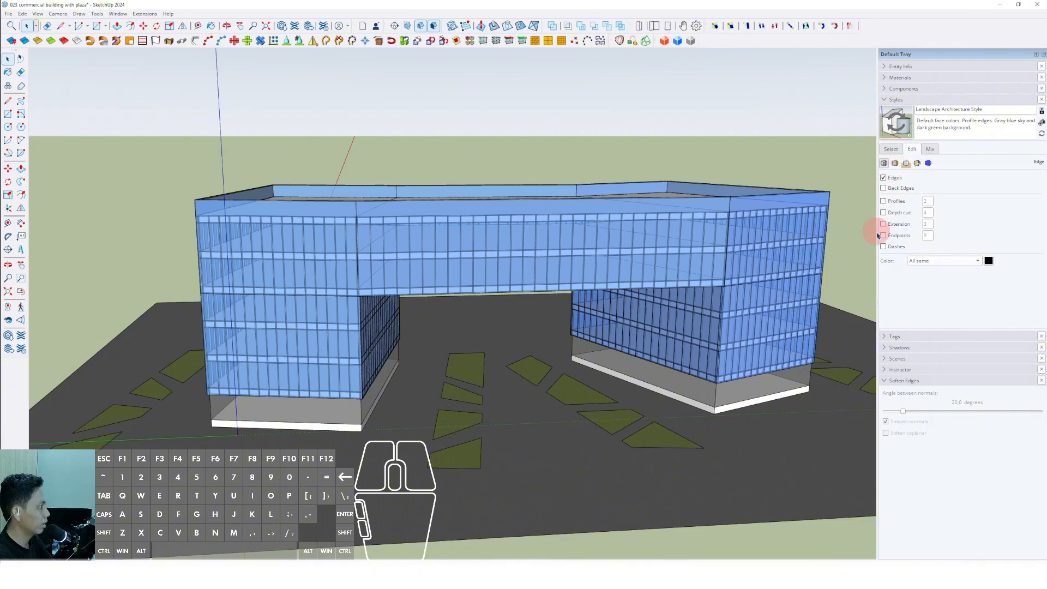
pyautogui.click(892, 102)
pyautogui.click(886, 89)
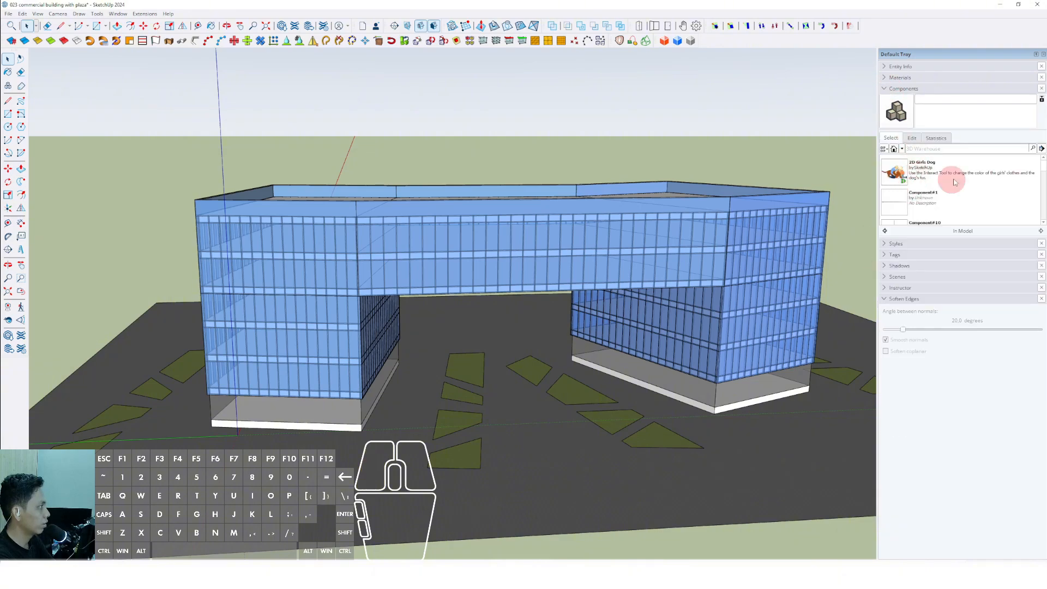
pyautogui.scroll(-2, 954, 182)
pyautogui.click(902, 149)
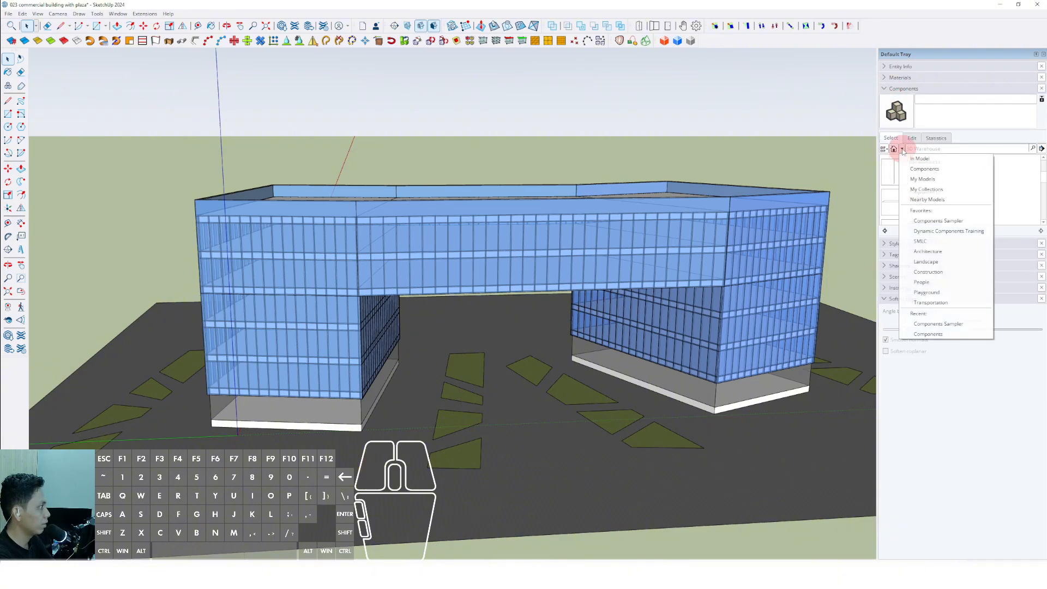
pyautogui.click(918, 170)
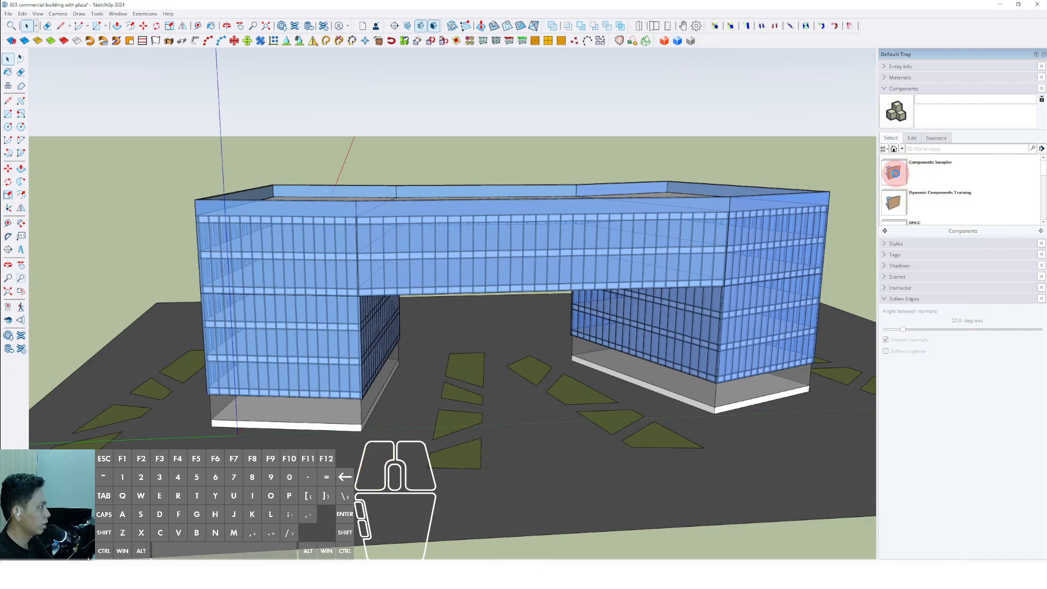
pyautogui.click(905, 183)
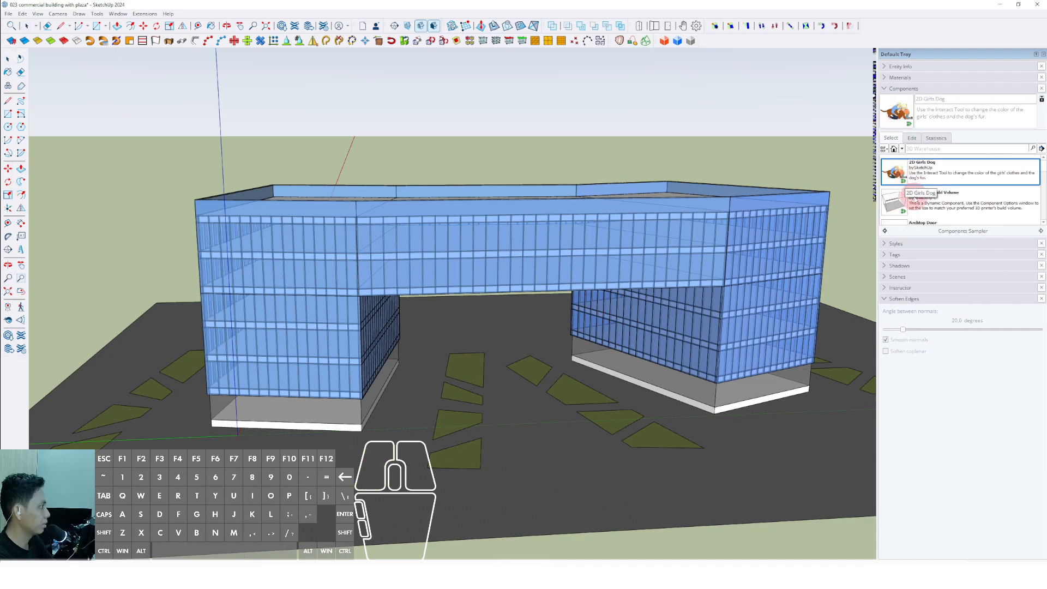
# Place three different standing people from the sampler in a group on the paving beside one lower block
pyautogui.scroll(-2, 917, 190)
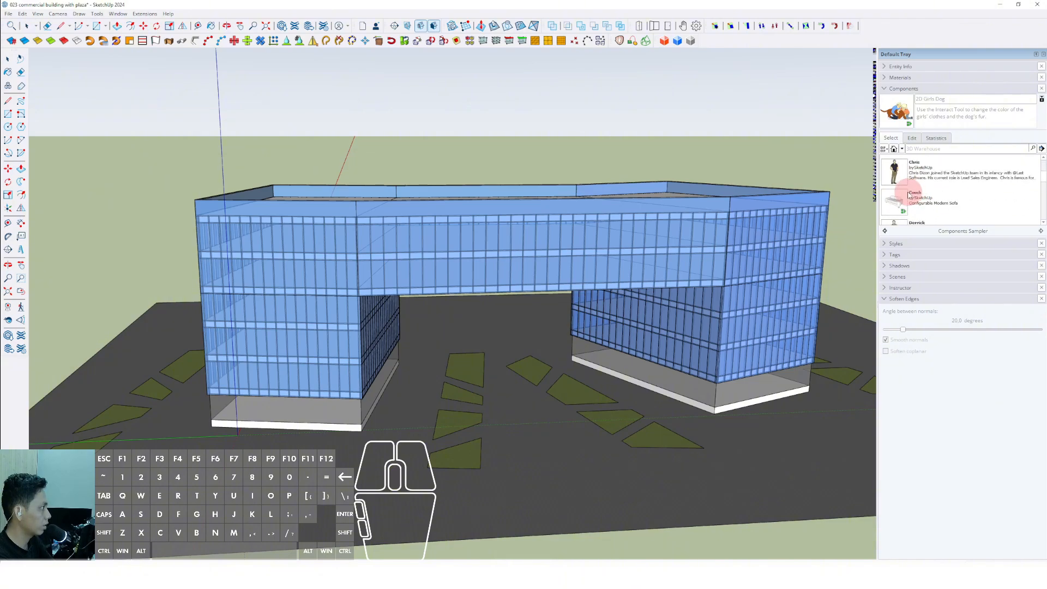
pyautogui.click(414, 397)
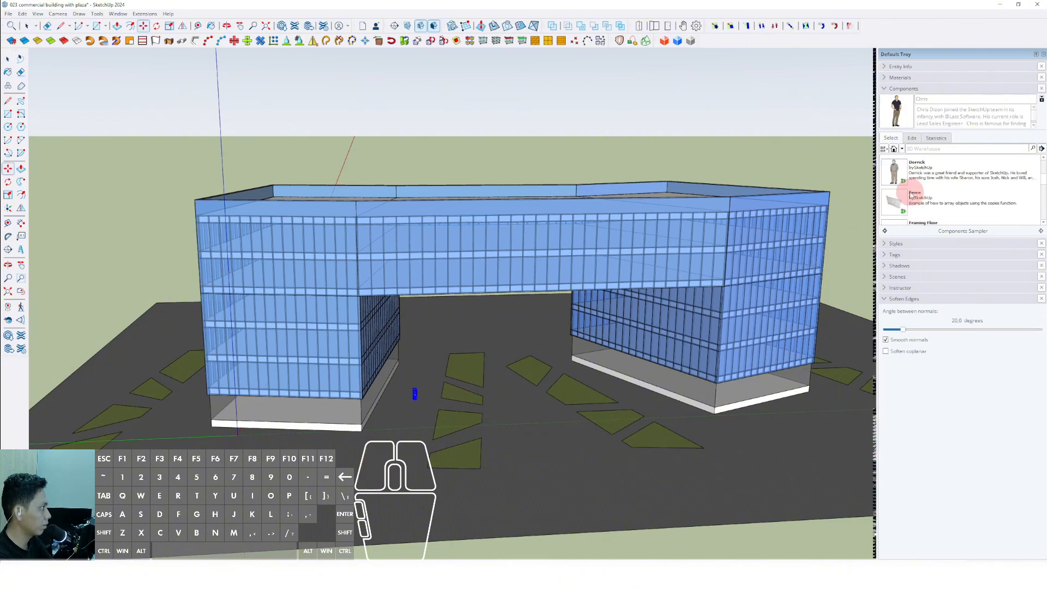
pyautogui.click(897, 174)
pyautogui.scroll(1, 435, 406)
pyautogui.click(428, 406)
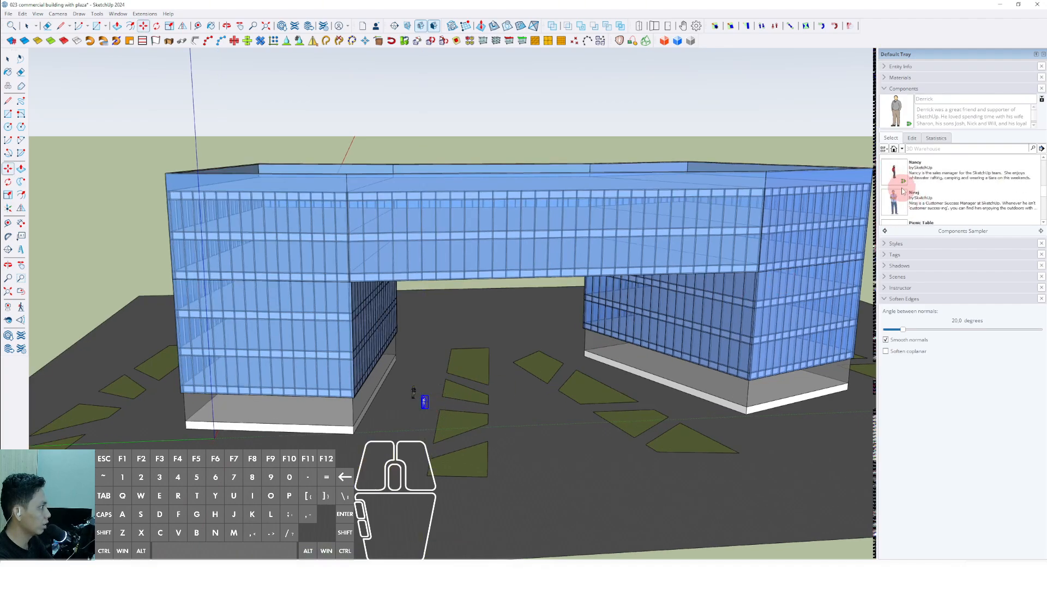
pyautogui.click(895, 205)
pyautogui.scroll(2, 430, 416)
pyautogui.click(411, 422)
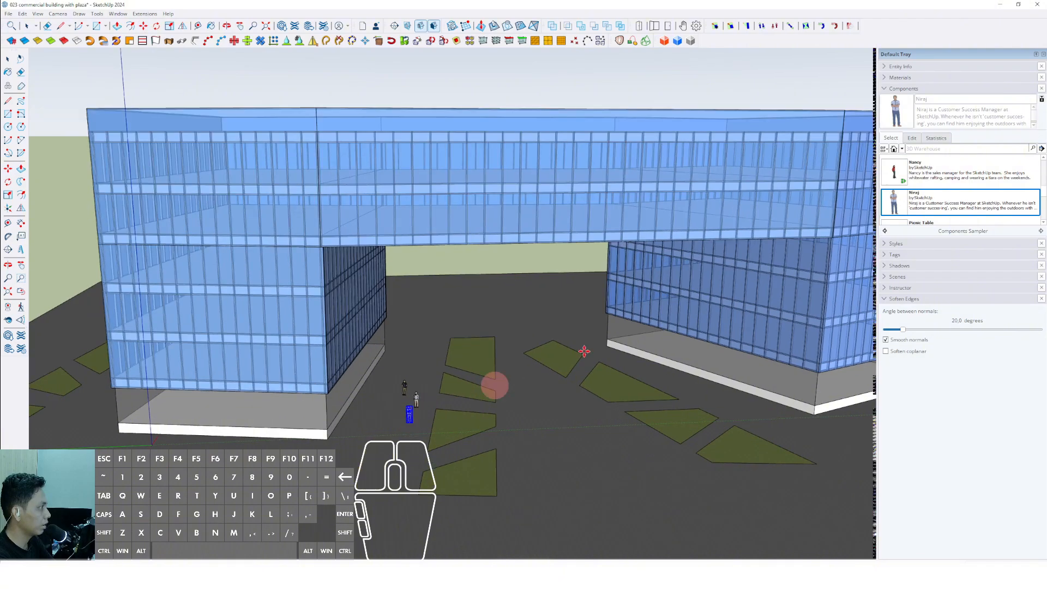
# Place Silhouette Man Walking Bag, Silhouette Woman Walking Sideways and a standing man between the two central planter rows
pyautogui.scroll(-3, 926, 172)
pyautogui.scroll(2, 537, 359)
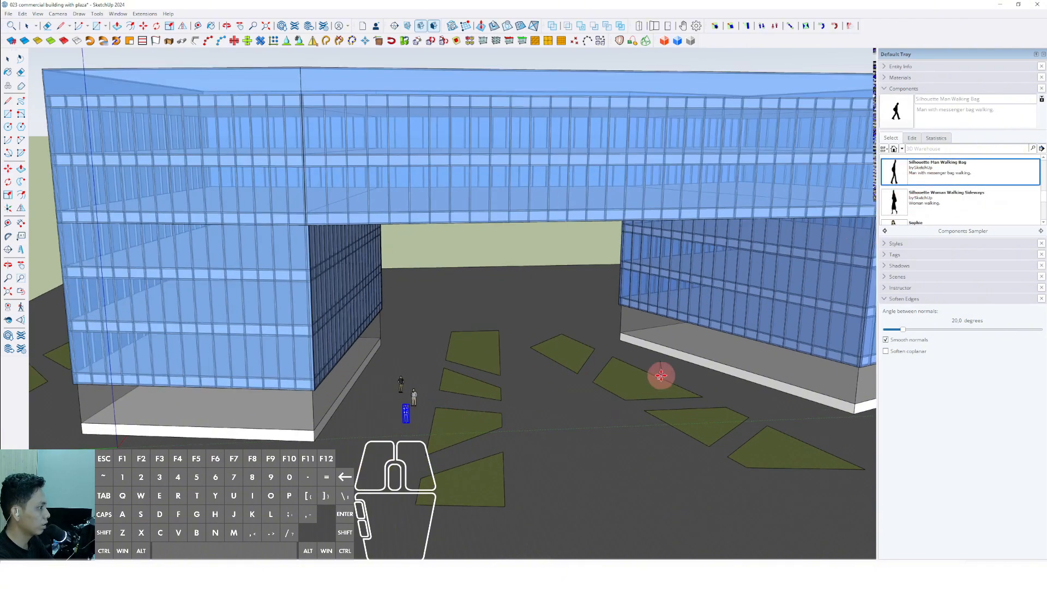
pyautogui.click(563, 388)
pyautogui.scroll(-2, 905, 200)
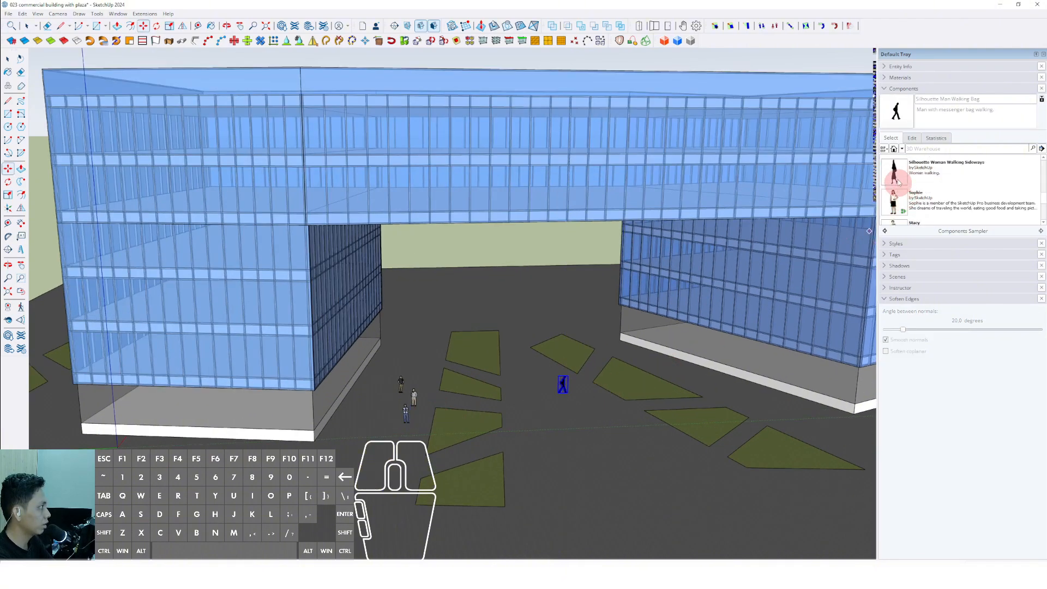
pyautogui.click(899, 181)
pyautogui.click(550, 398)
pyautogui.scroll(-2, 905, 194)
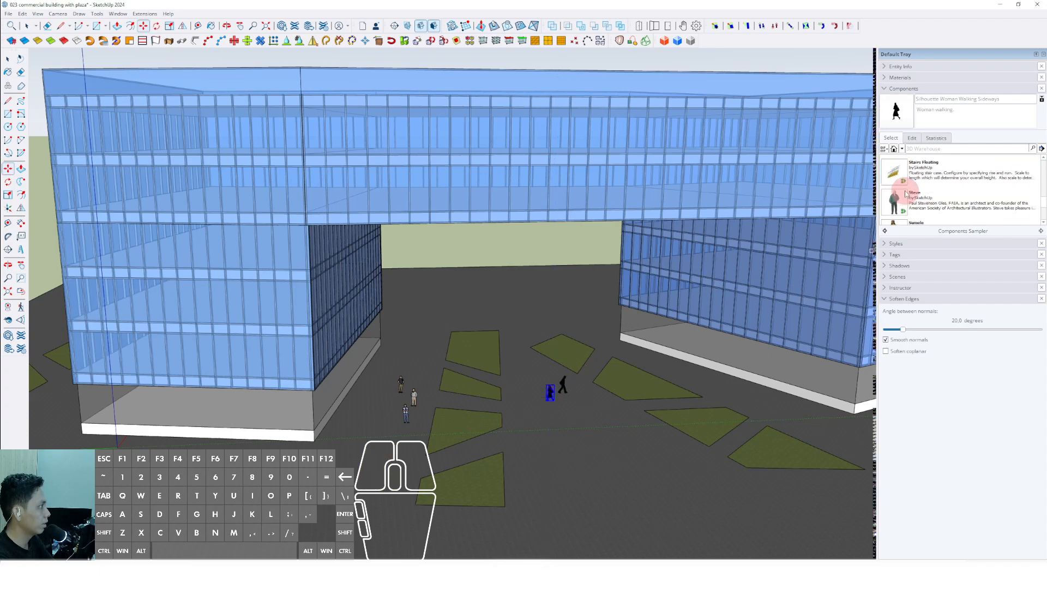
pyautogui.scroll(-1, 905, 194)
pyautogui.click(616, 398)
# Place a Tree 2D Deciduous component on the rearmost planter of the plaza row nearest the group of three people
pyautogui.scroll(-5, 910, 191)
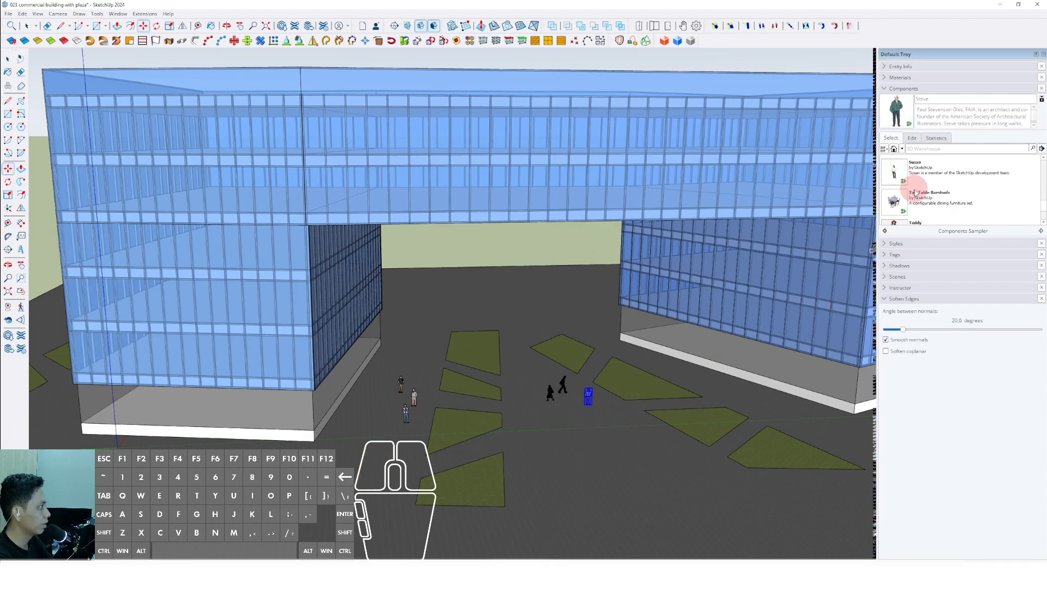
pyautogui.click(903, 174)
pyautogui.scroll(-1, 556, 379)
pyautogui.scroll(2, 502, 374)
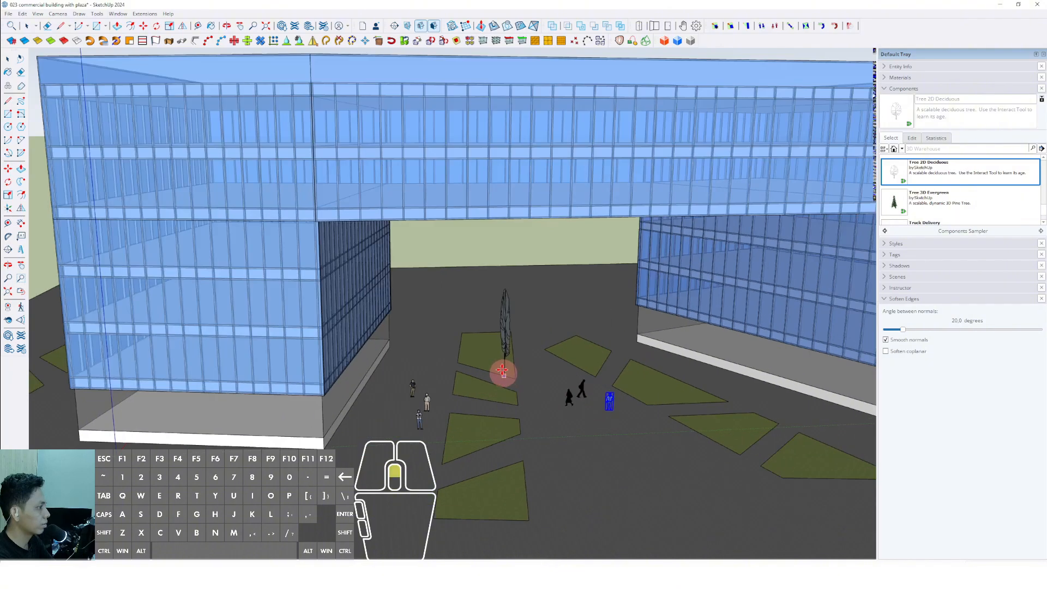
pyautogui.click(491, 351)
pyautogui.scroll(-1, 504, 379)
# Color the deciduous tree with Translucent Glass Dark Green from the Glass and Mirrors materials
pyautogui.click(904, 88)
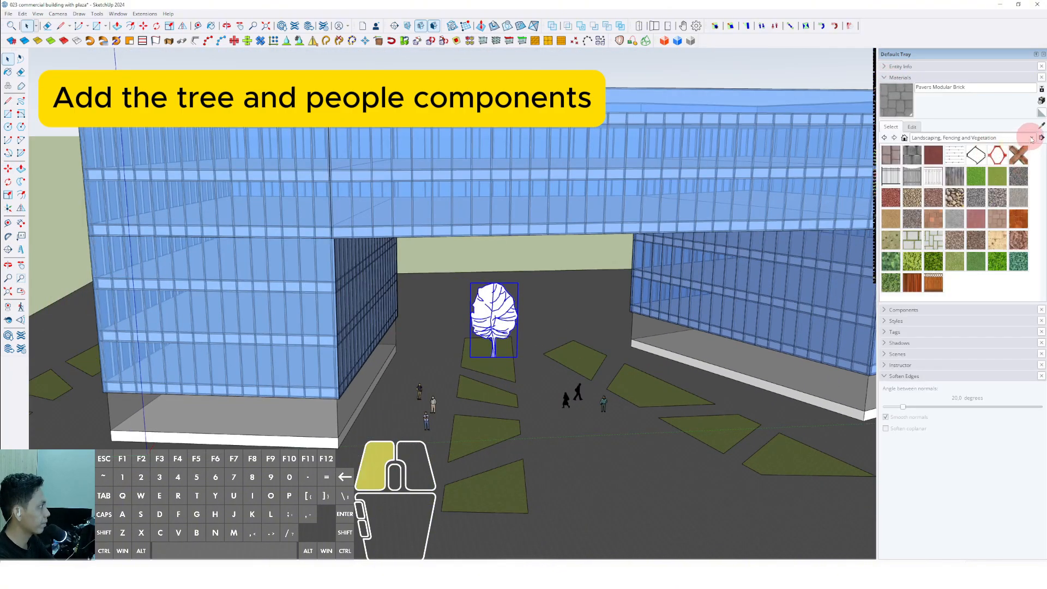
pyautogui.click(1031, 139)
pyautogui.click(938, 128)
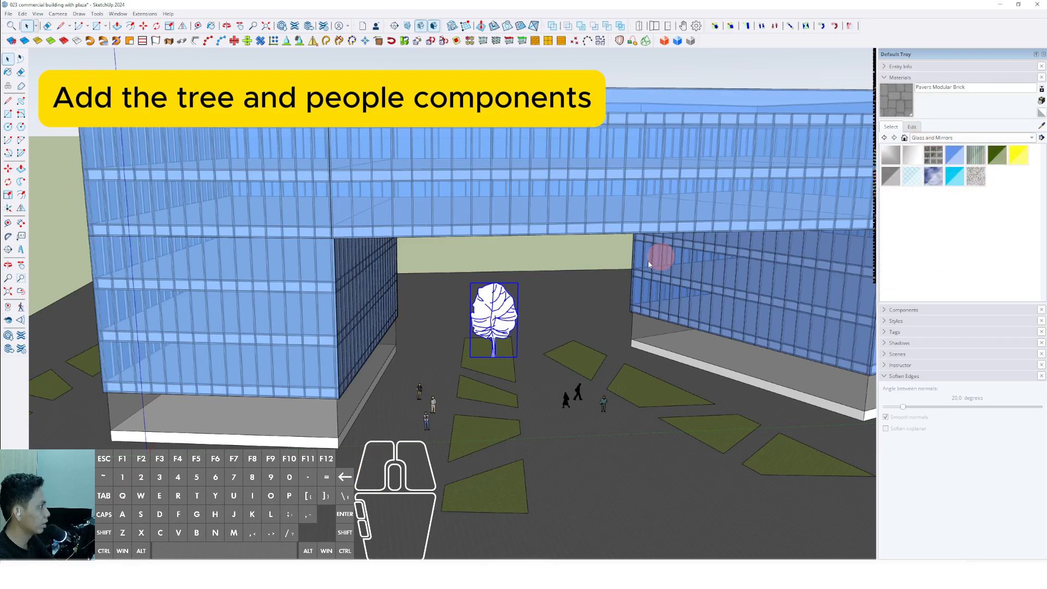
pyautogui.click(996, 155)
pyautogui.scroll(3, 484, 316)
pyautogui.click(483, 315)
pyautogui.press('space')
# Copy the green deciduous tree onto the remaining planters of the plaza row nearest the group of three people
pyautogui.scroll(-3, 484, 339)
pyautogui.moveTo(484, 342); pyautogui.dragTo(482, 325, button='middle')
pyautogui.scroll(4, 482, 327)
pyautogui.press('m')
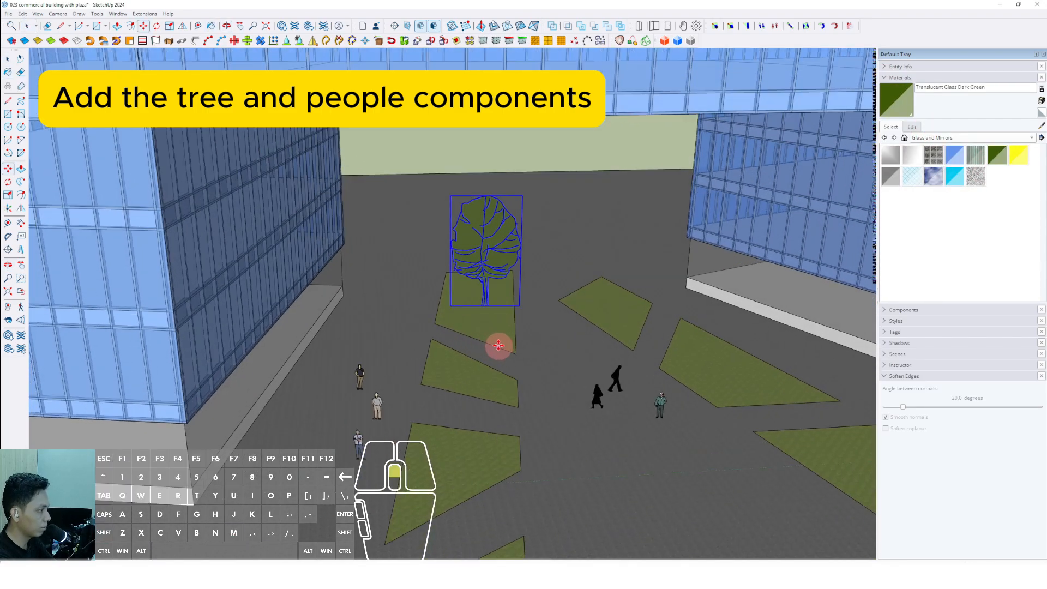
pyautogui.scroll(1, 498, 345)
pyautogui.click(494, 326)
pyautogui.press('ctrl')
pyautogui.press('ctrl')
pyautogui.scroll(-2, 467, 372)
pyautogui.click(456, 407)
pyautogui.scroll(-2, 498, 416)
pyautogui.keyDown('shift'); pyautogui.moveTo(500, 414); pyautogui.dragTo(495, 407, button='middle'); pyautogui.keyUp('shift')
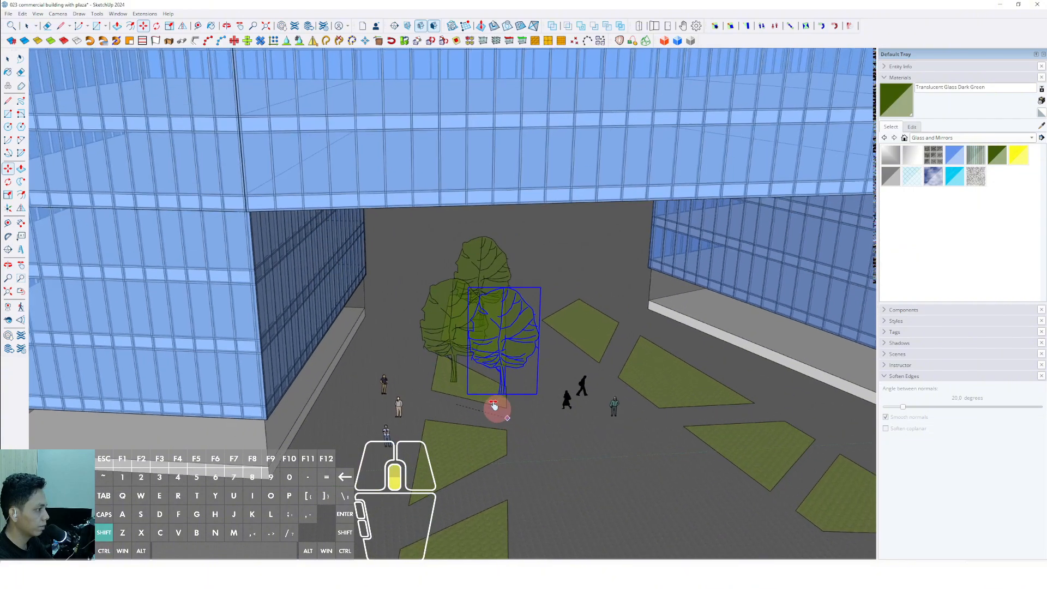
pyautogui.scroll(-3, 493, 405)
pyautogui.scroll(-2, 423, 392)
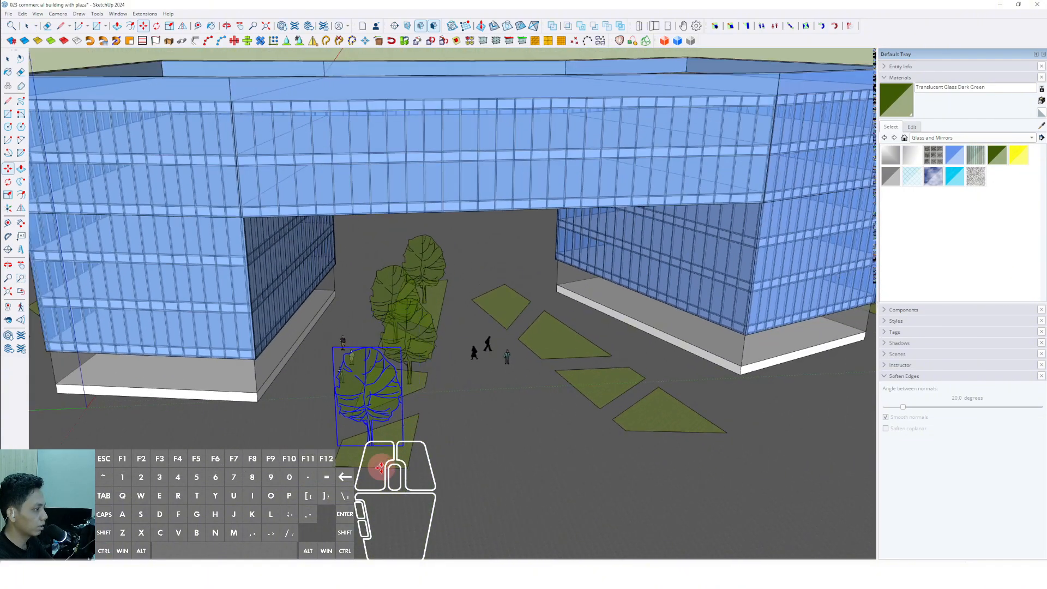
# Continue copying the green tree onto the four planters of the second central plaza row
pyautogui.moveTo(381, 467); pyautogui.dragTo(495, 303, button='middle')
pyautogui.click(505, 303)
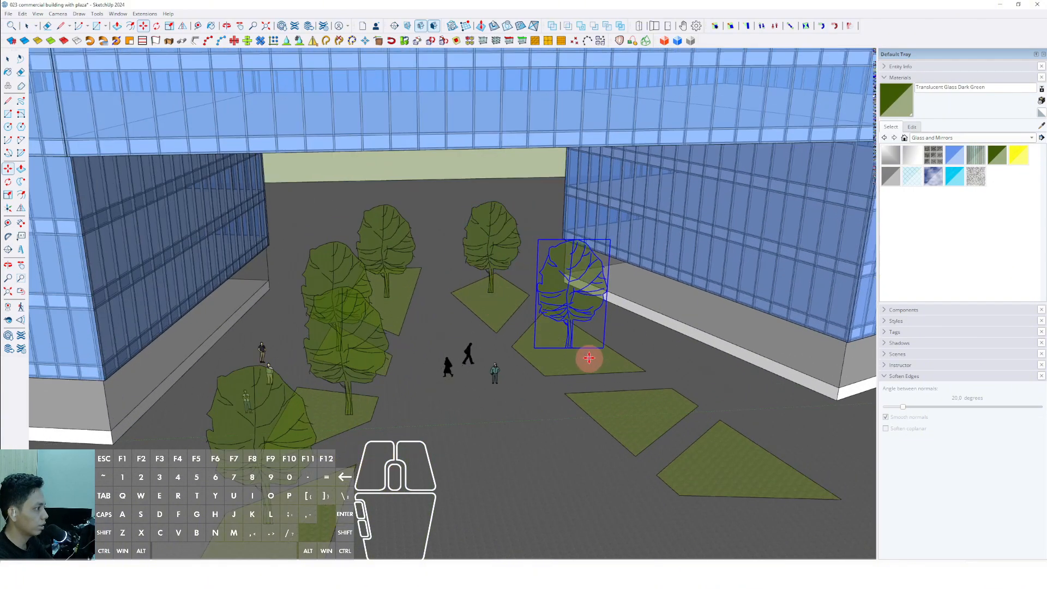
pyautogui.click(588, 357)
pyautogui.click(648, 443)
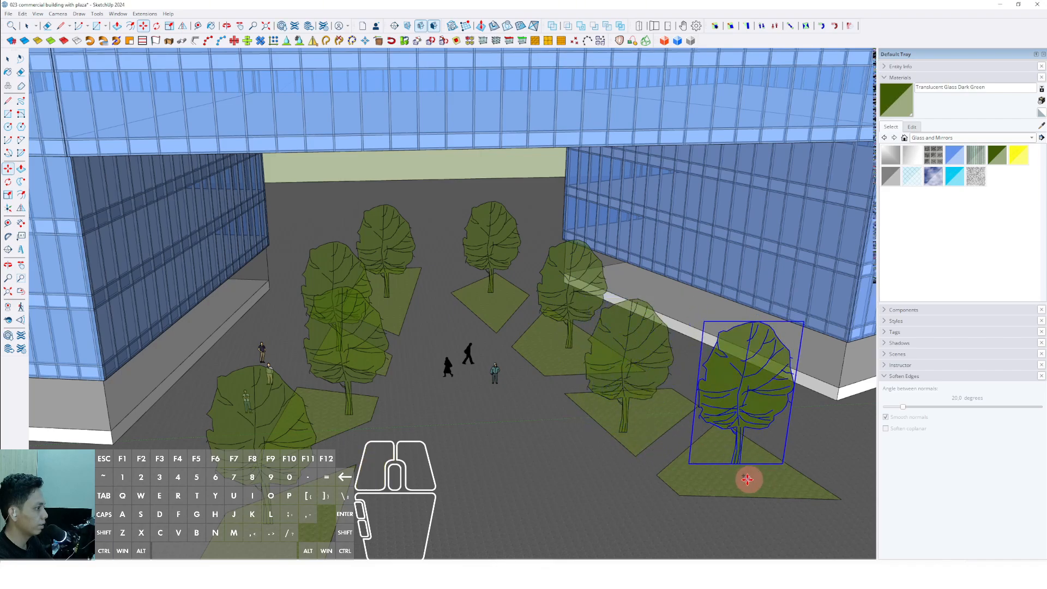
# Copy the green tree onto each of the four planters on the outer side of the block nearest the three people
pyautogui.scroll(-4, 432, 412)
pyautogui.moveTo(432, 412); pyautogui.dragTo(381, 393, button='middle')
pyautogui.scroll(4, 378, 424)
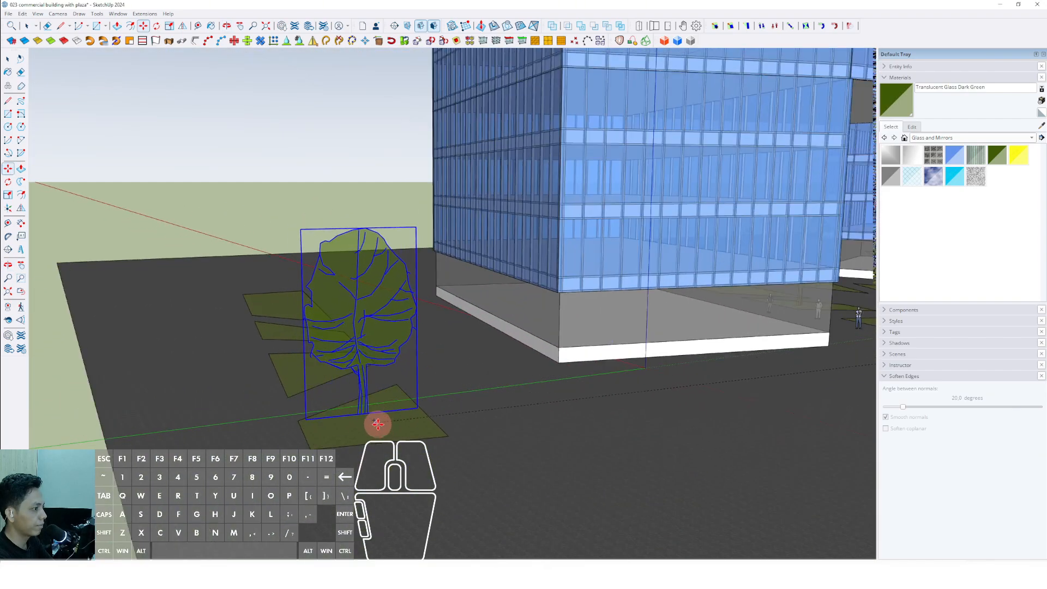
pyautogui.click(399, 432)
pyautogui.press('ctrl')
pyautogui.click(374, 439)
pyautogui.scroll(2, 295, 390)
pyautogui.click(287, 387)
pyautogui.moveTo(255, 369); pyautogui.dragTo(556, 464, button='middle')
pyautogui.press('ctrl')
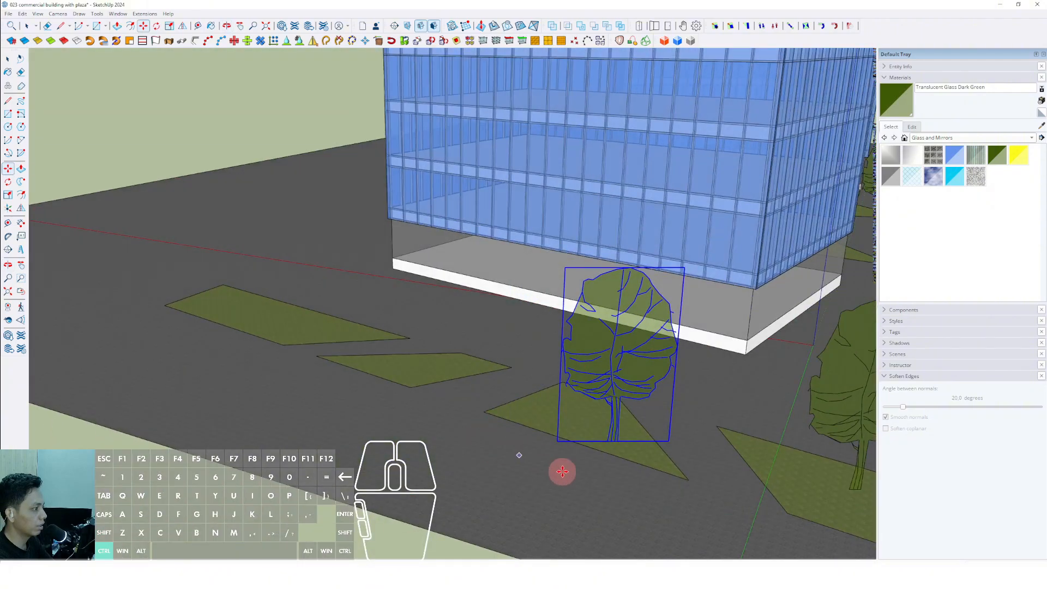
pyautogui.click(562, 471)
pyautogui.click(221, 333)
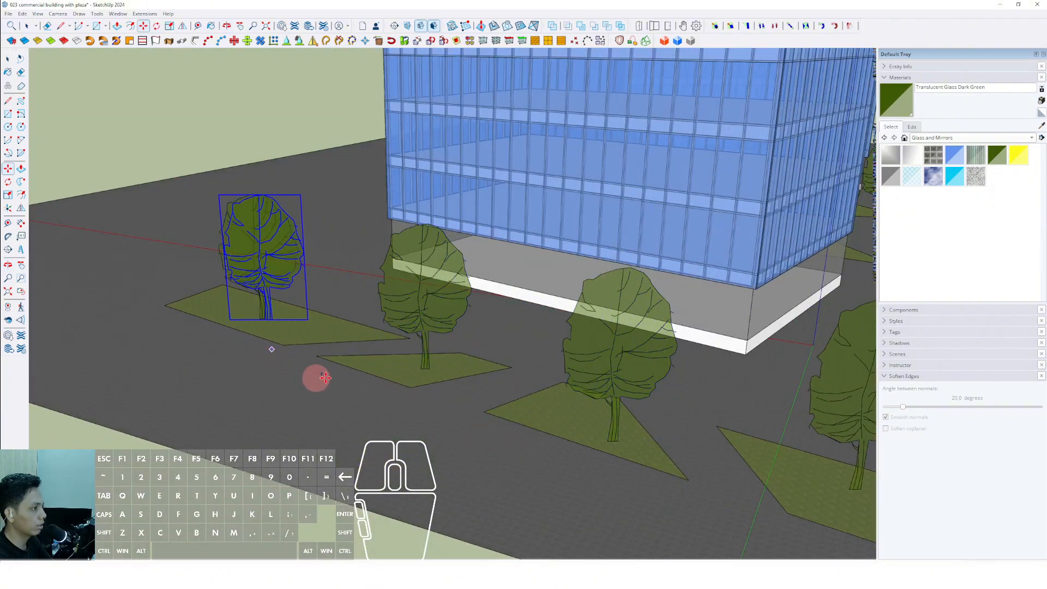
# Copy the green tree onto the planters on the outer side of the opposite lower block
pyautogui.scroll(-4, 336, 375)
pyautogui.keyDown('shift'); pyautogui.moveTo(633, 306); pyautogui.dragTo(327, 352, button='middle'); pyautogui.keyUp('shift')
pyautogui.keyDown('shift'); pyautogui.moveTo(328, 351); pyautogui.dragTo(600, 363, button='middle'); pyautogui.keyUp('shift')
pyautogui.moveTo(600, 363); pyautogui.dragTo(463, 375, button='middle')
pyautogui.scroll(2, 562, 373)
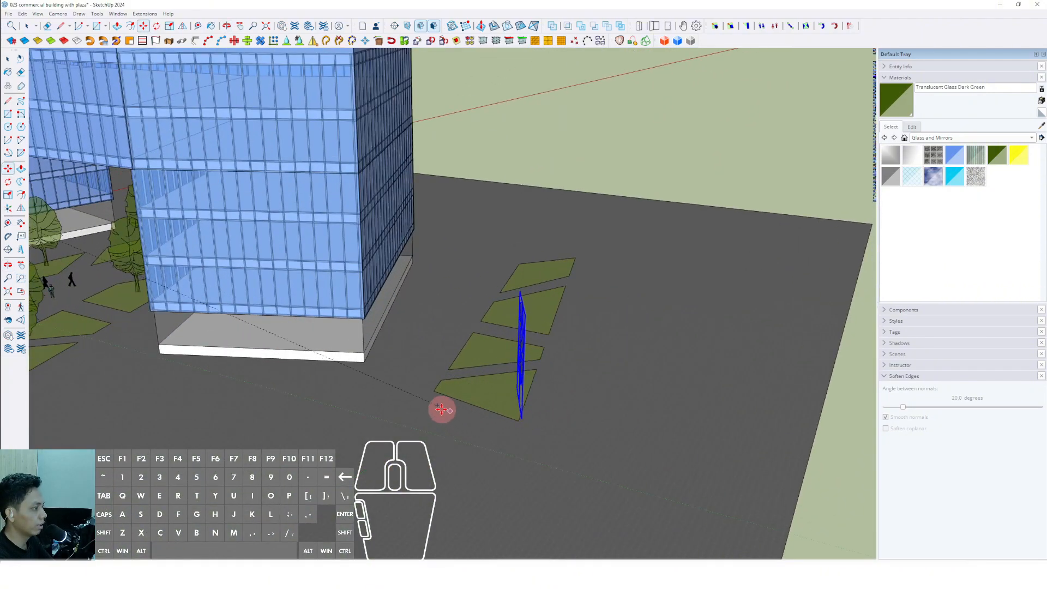
pyautogui.moveTo(573, 386); pyautogui.dragTo(391, 435, button='middle')
pyautogui.scroll(2, 392, 435)
pyautogui.click(390, 436)
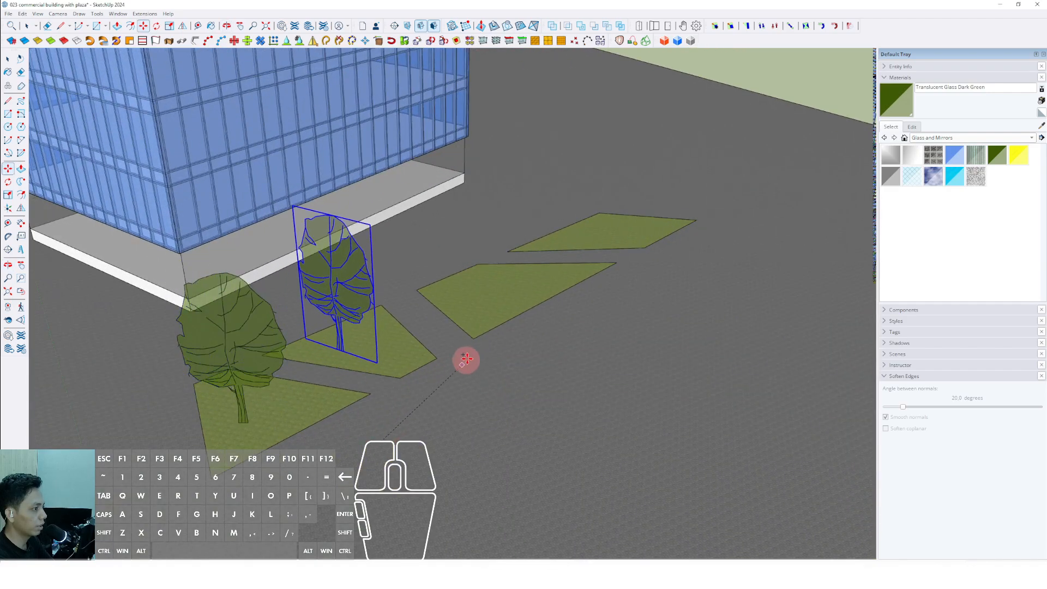
pyautogui.click(416, 389)
pyautogui.click(561, 339)
pyautogui.press('space')
# Copy the group of three standing people to two spots between the central planter rows
pyautogui.moveTo(679, 257); pyautogui.dragTo(599, 283, button='middle')
pyautogui.moveTo(593, 414); pyautogui.dragTo(463, 371, button='middle')
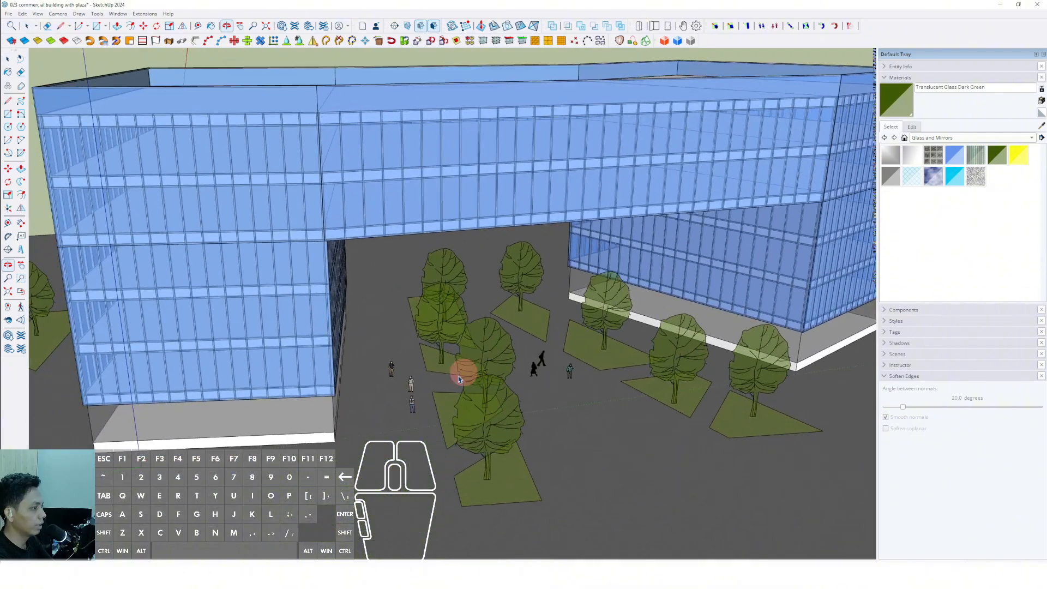
pyautogui.scroll(3, 462, 372)
pyautogui.moveTo(366, 340); pyautogui.dragTo(442, 446)
pyautogui.keyDown('shift'); pyautogui.moveTo(420, 417); pyautogui.dragTo(412, 395, button='middle'); pyautogui.keyUp('shift')
pyautogui.press('m')
pyautogui.scroll(-3, 404, 420)
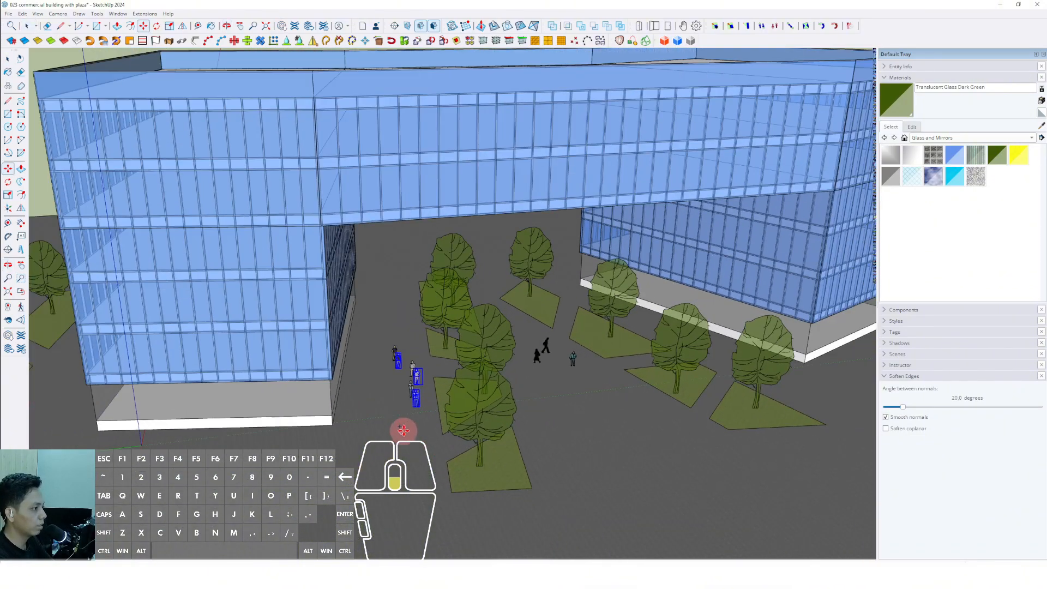
pyautogui.scroll(5, 404, 402)
pyautogui.scroll(1, 435, 392)
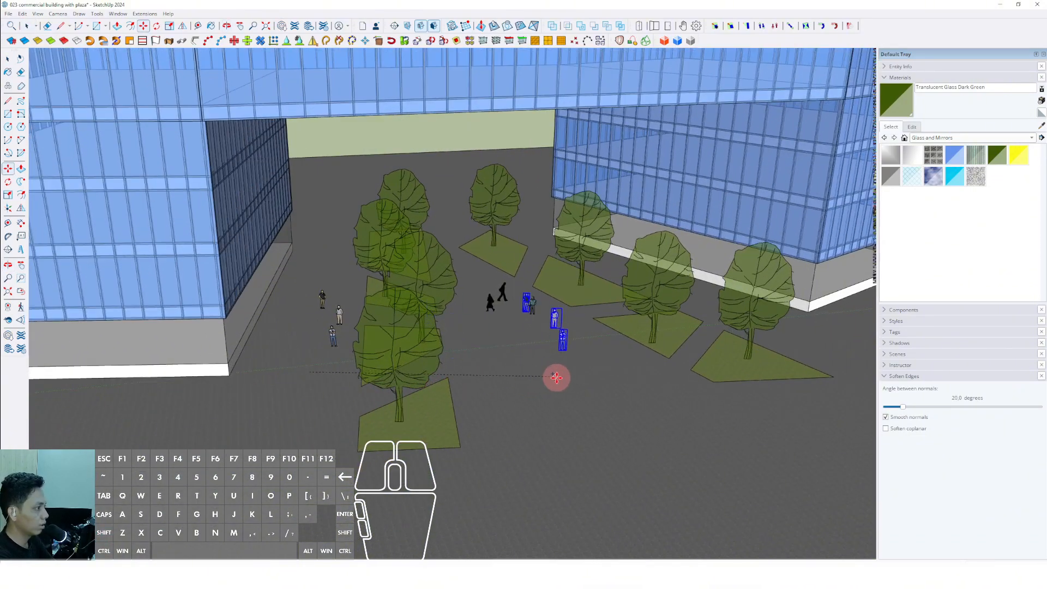
pyautogui.click(505, 395)
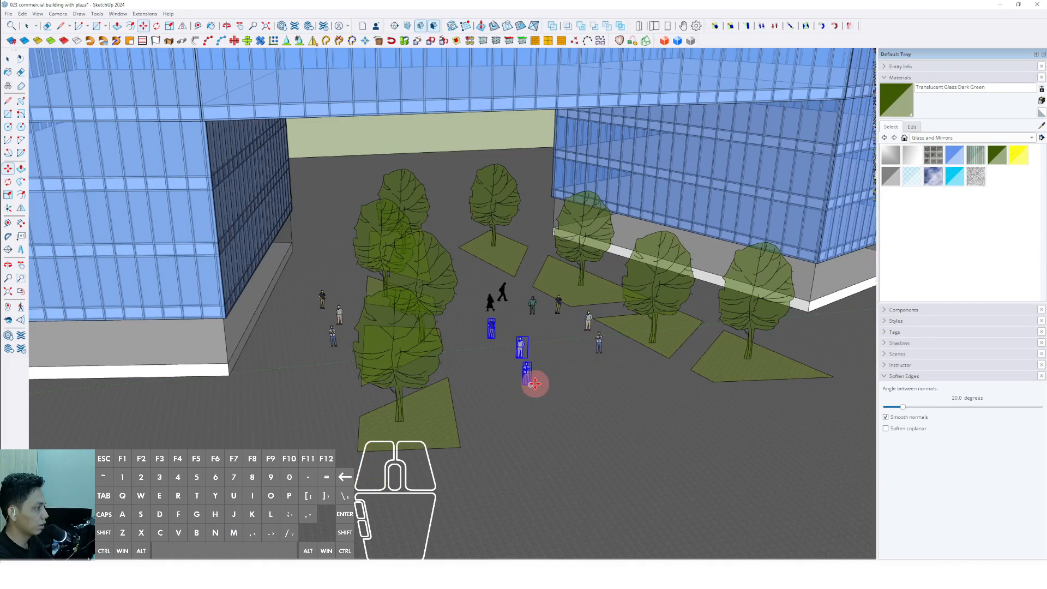
pyautogui.scroll(-2, 531, 366)
pyautogui.moveTo(531, 365); pyautogui.dragTo(492, 401, button='middle')
# Select the people between the planter rows and copy them farther forward on the plaza and in front of the nearer block
pyautogui.press('space')
pyautogui.moveTo(468, 295); pyautogui.dragTo(565, 407)
pyautogui.moveTo(548, 404); pyautogui.dragTo(564, 377, button='middle')
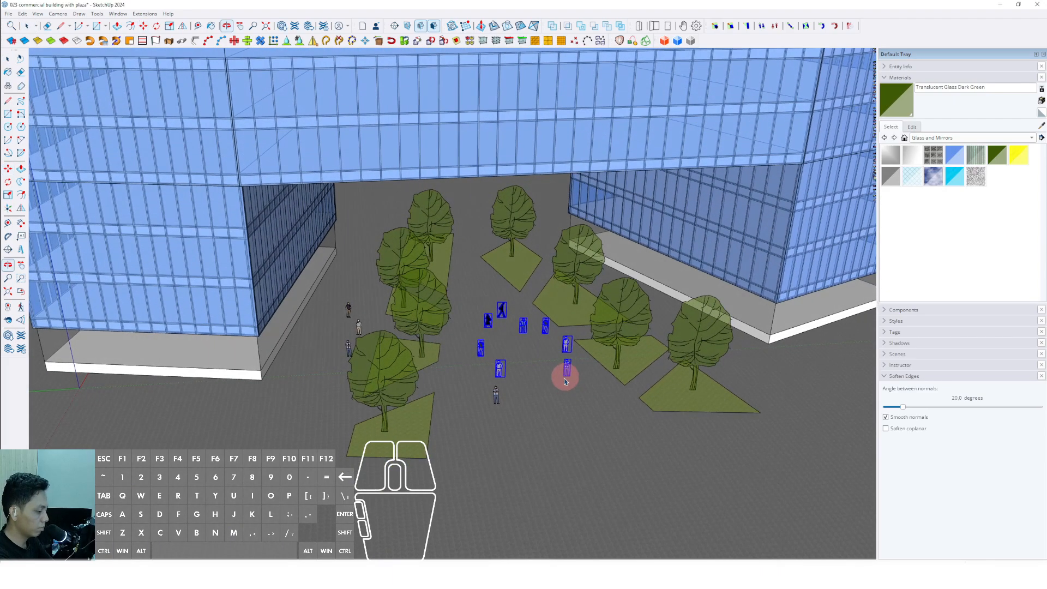
pyautogui.click(540, 365)
pyautogui.scroll(-2, 540, 364)
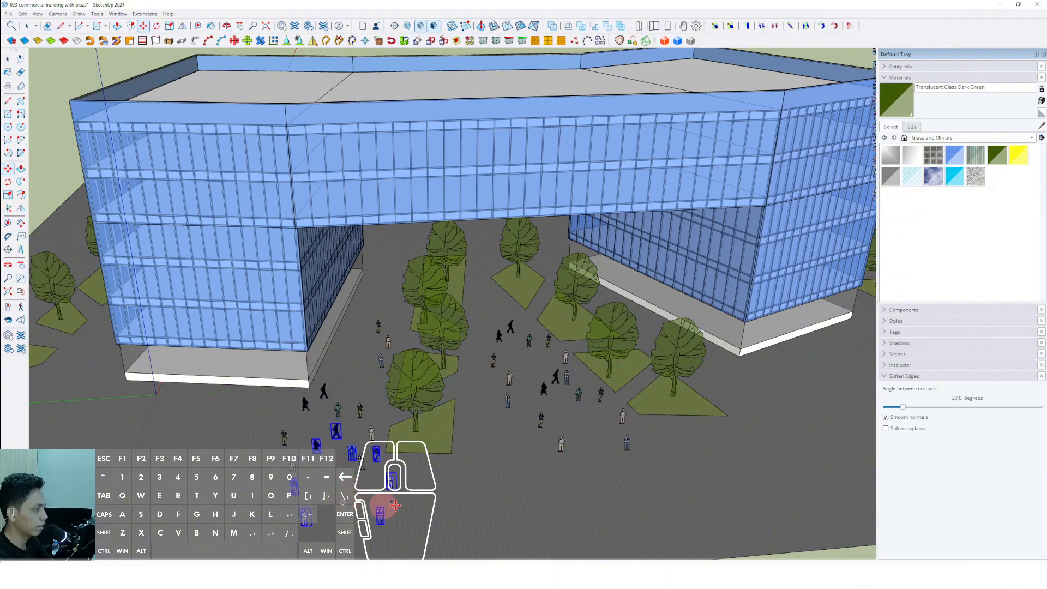
# Spread copies of the selected people across the paving in front of the opposite block and out to its outer planters
pyautogui.moveTo(395, 505); pyautogui.dragTo(603, 402, button='middle')
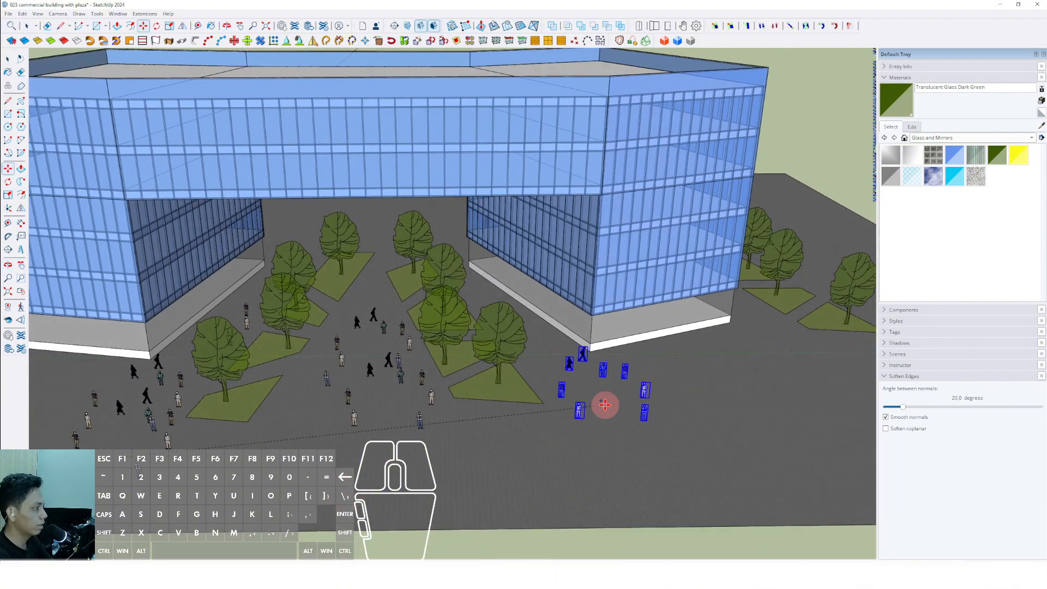
pyautogui.click(769, 413)
pyautogui.click(717, 430)
pyautogui.keyDown('shift'); pyautogui.moveTo(788, 436); pyautogui.dragTo(591, 403, button='middle'); pyautogui.keyUp('shift')
pyautogui.click(649, 386)
pyautogui.click(666, 382)
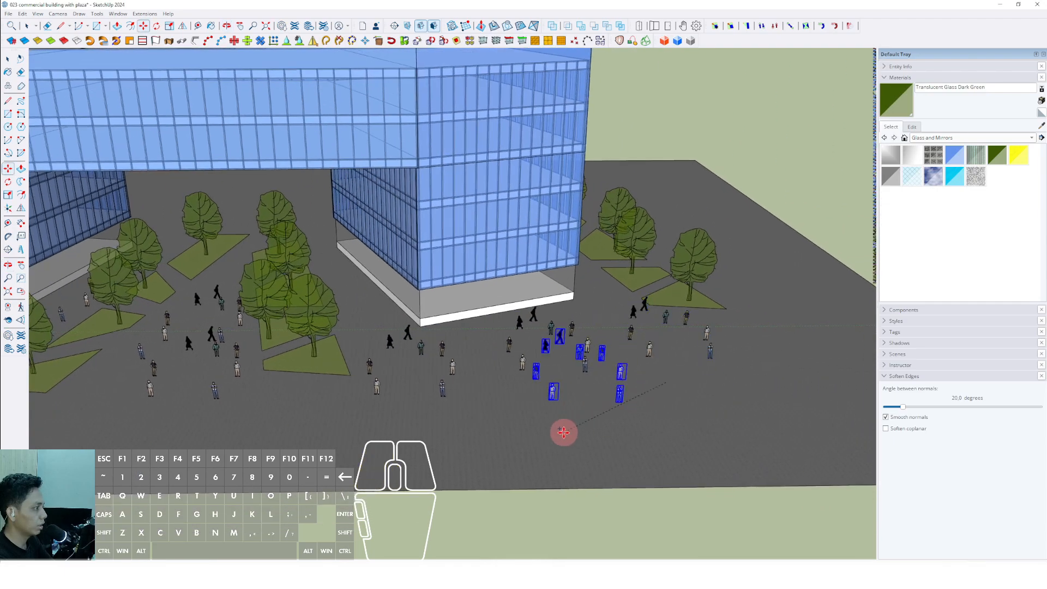
pyautogui.click(551, 416)
pyautogui.click(396, 437)
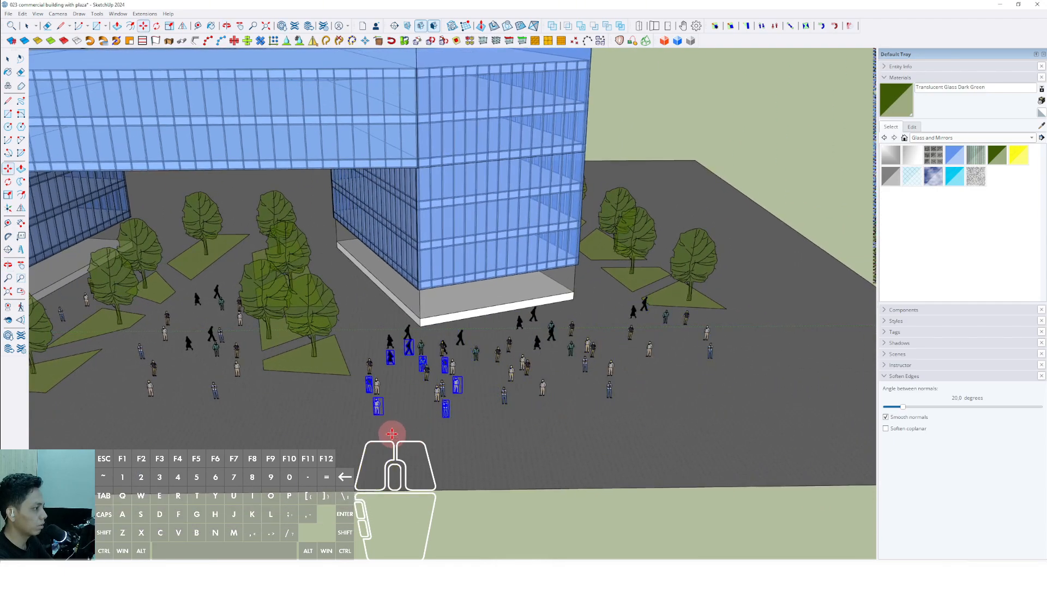
# Add further copies of the people group to thicken the crowd around the opposite block's front corner
pyautogui.press('ctrl')
pyautogui.click(394, 434)
pyautogui.click(739, 415)
pyautogui.press('ctrl')
pyautogui.click(717, 424)
pyautogui.keyDown('shift'); pyautogui.moveTo(395, 412); pyautogui.dragTo(711, 400, button='middle'); pyautogui.keyUp('shift')
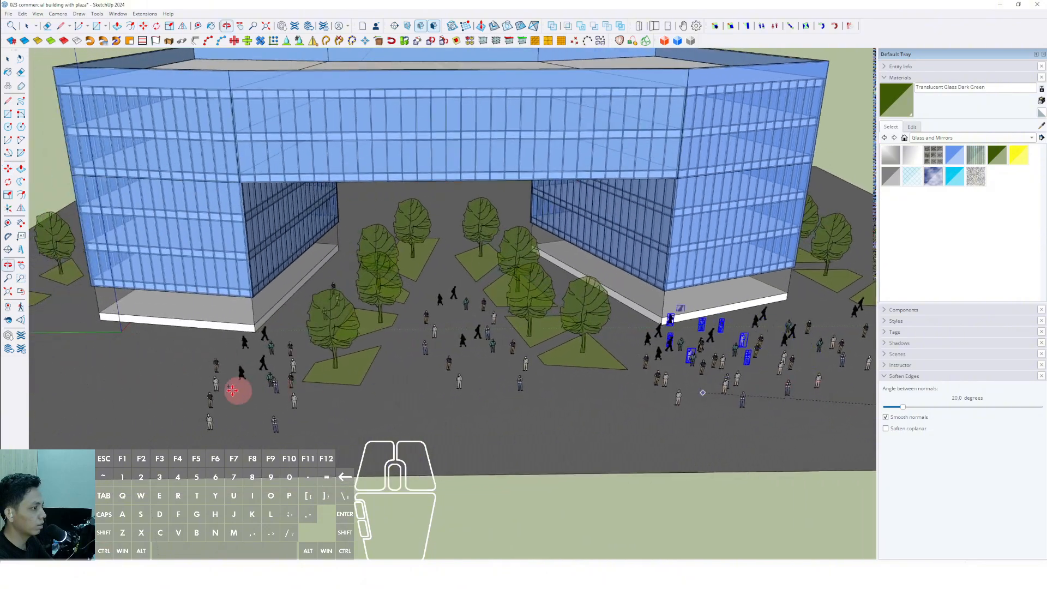
# Copy the people group beside the first block's outer planters and along the paving in front of that block
pyautogui.click(95, 426)
pyautogui.press('ctrl')
pyautogui.click(175, 390)
pyautogui.keyDown('shift'); pyautogui.moveTo(152, 412); pyautogui.dragTo(337, 411, button='middle'); pyautogui.keyUp('shift')
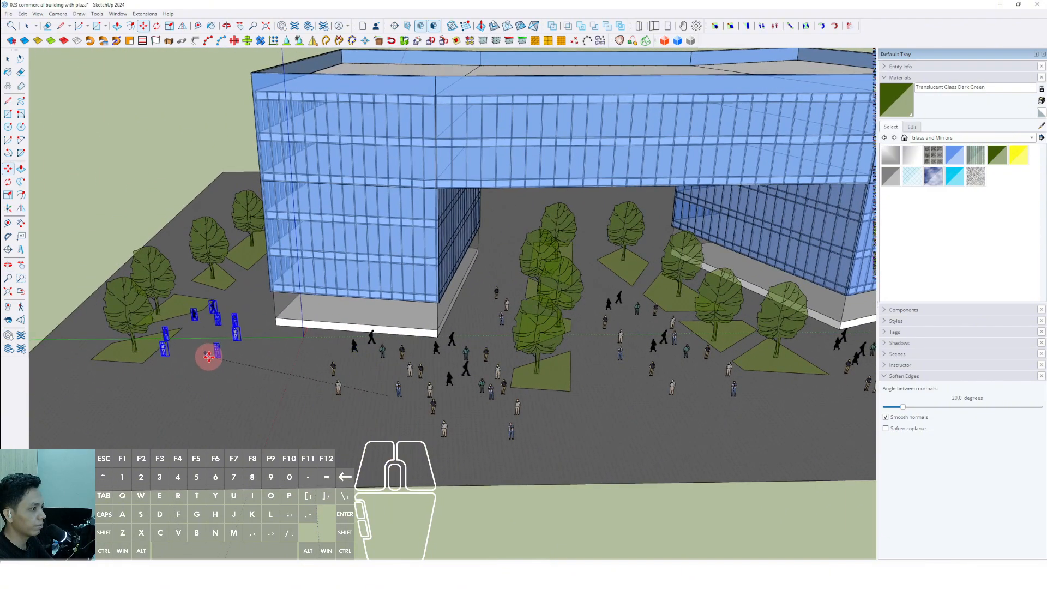
pyautogui.click(215, 361)
pyautogui.press('ctrl')
pyautogui.click(237, 364)
pyautogui.click(296, 421)
pyautogui.scroll(-2, 383, 435)
pyautogui.moveTo(383, 435); pyautogui.dragTo(199, 110, button='middle')
pyautogui.scroll(-2, 418, 458)
pyautogui.press('space')
# Turn on shadows for the model in an eye-level view of the building
pyautogui.scroll(2, 572, 330)
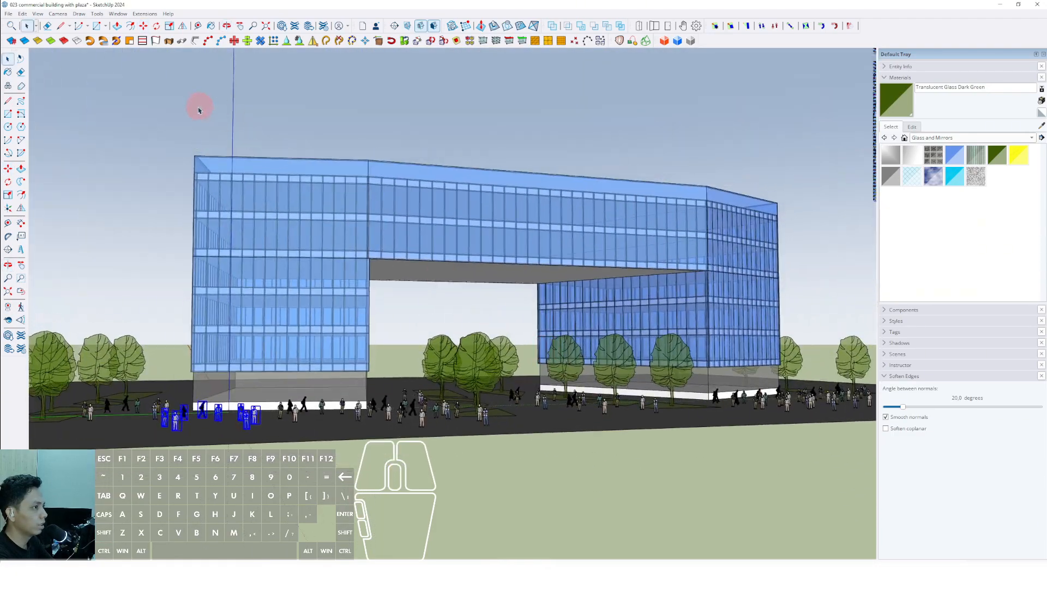
pyautogui.click(38, 15)
pyautogui.click(63, 119)
pyautogui.keyDown('shift'); pyautogui.moveTo(347, 305); pyautogui.dragTo(357, 307, button='middle'); pyautogui.keyUp('shift')
pyautogui.moveTo(447, 306); pyautogui.dragTo(521, 305, button='middle')
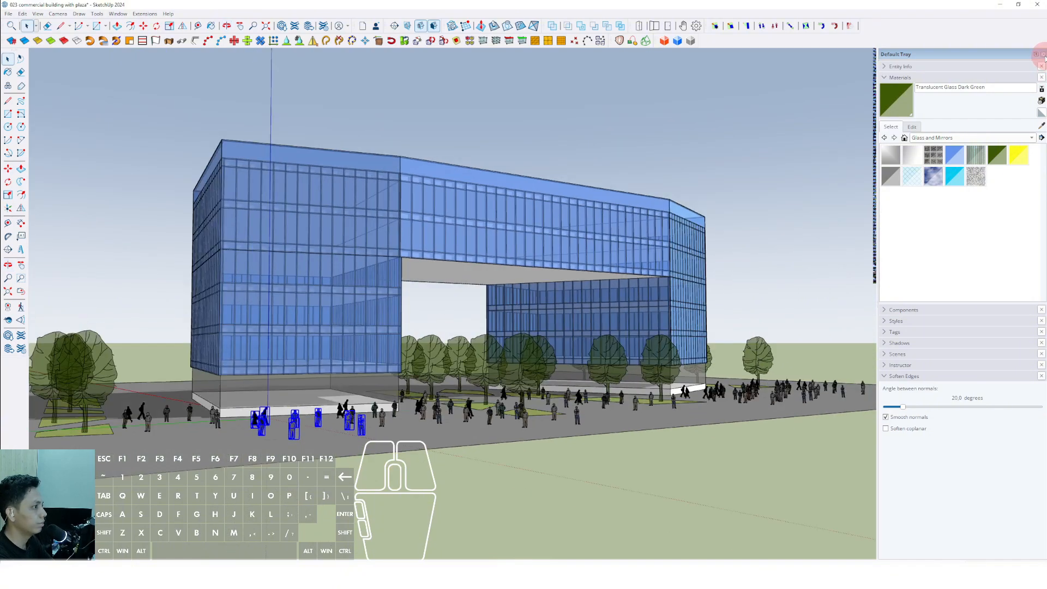
# Apply the Construction Documentation Style from the Default Styles collection to the model
pyautogui.click(892, 322)
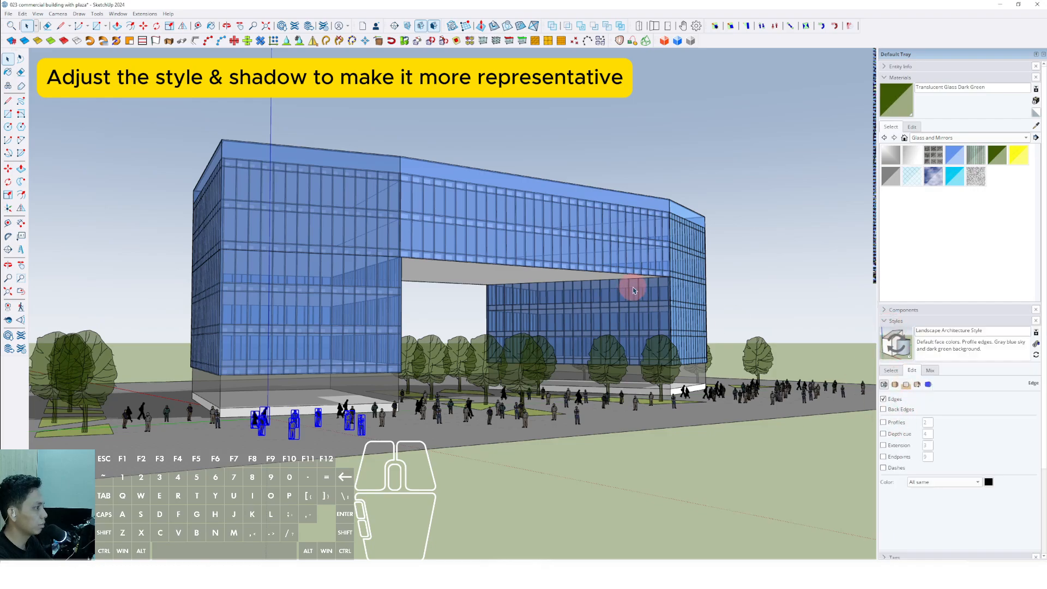
pyautogui.moveTo(633, 290); pyautogui.dragTo(540, 296, button='middle')
pyautogui.click(1043, 55)
pyautogui.keyDown('shift'); pyautogui.moveTo(652, 264); pyautogui.dragTo(673, 255, button='middle'); pyautogui.keyUp('shift')
pyautogui.scroll(3, 674, 255)
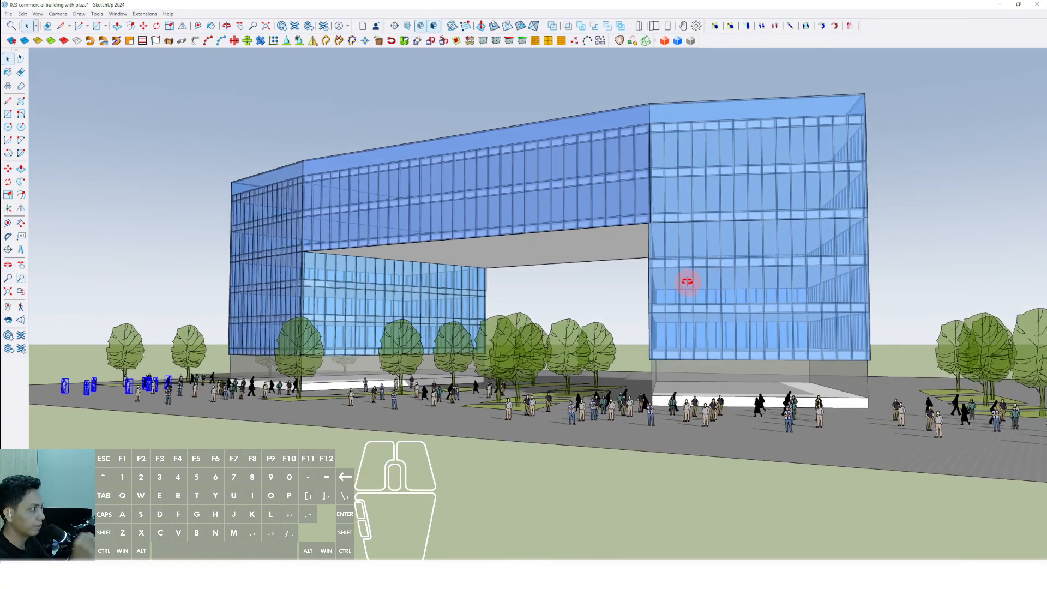
pyautogui.moveTo(687, 281)
pyautogui.mouseDown(button='middle')
pyautogui.moveTo(627, 278)
pyautogui.moveTo(696, 287)
pyautogui.mouseUp(button='middle')
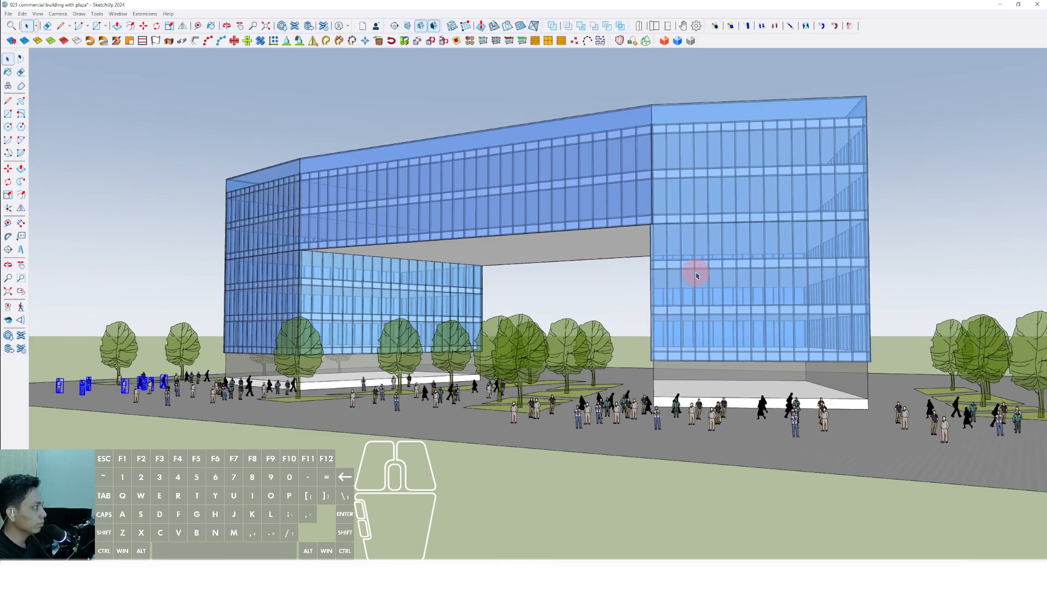
pyautogui.press('b')
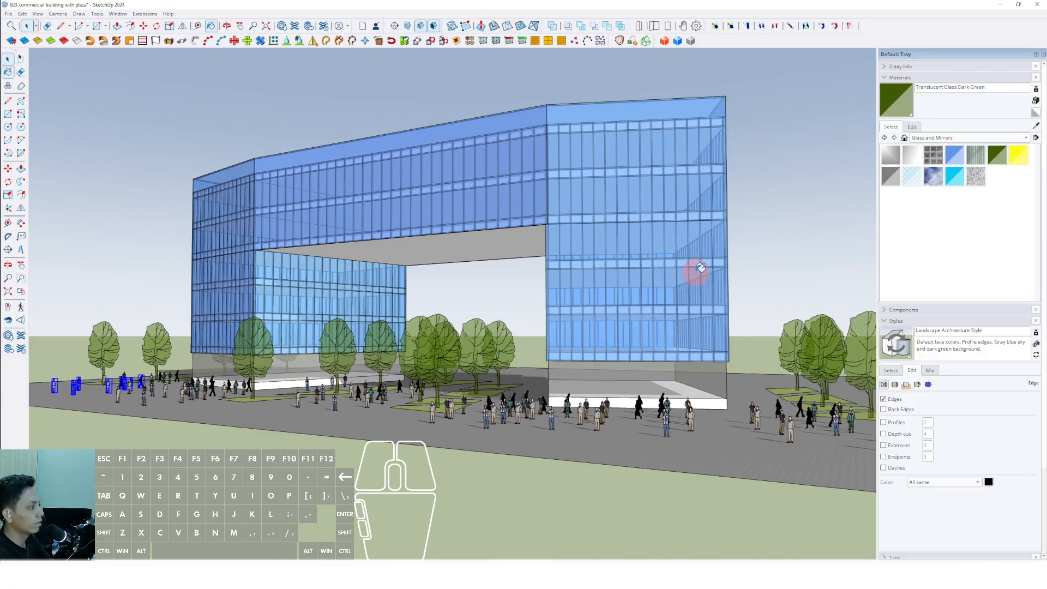
pyautogui.click(1026, 139)
pyautogui.click(923, 271)
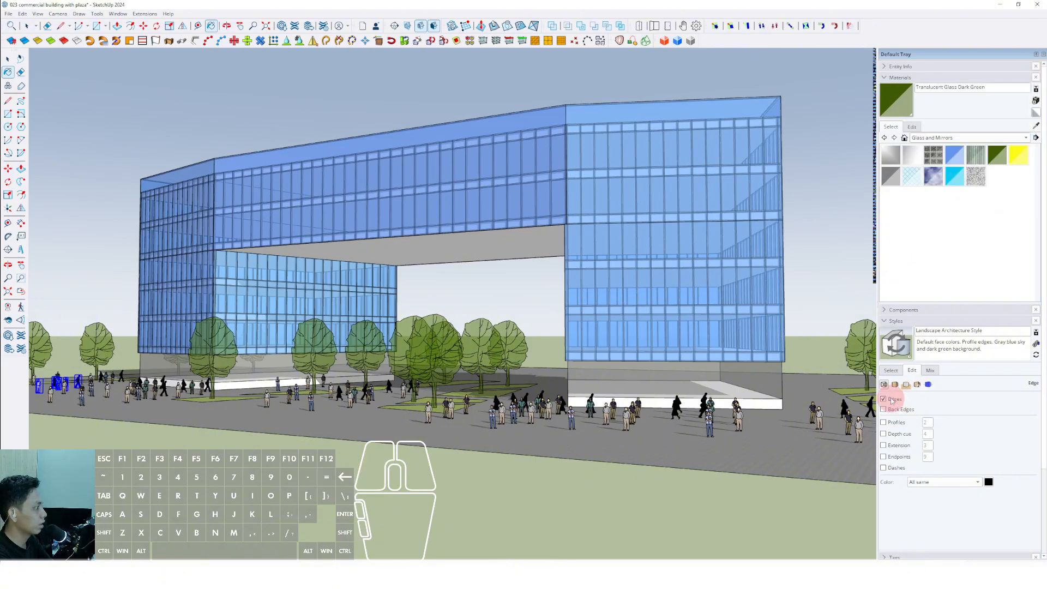
pyautogui.click(890, 370)
pyautogui.click(934, 399)
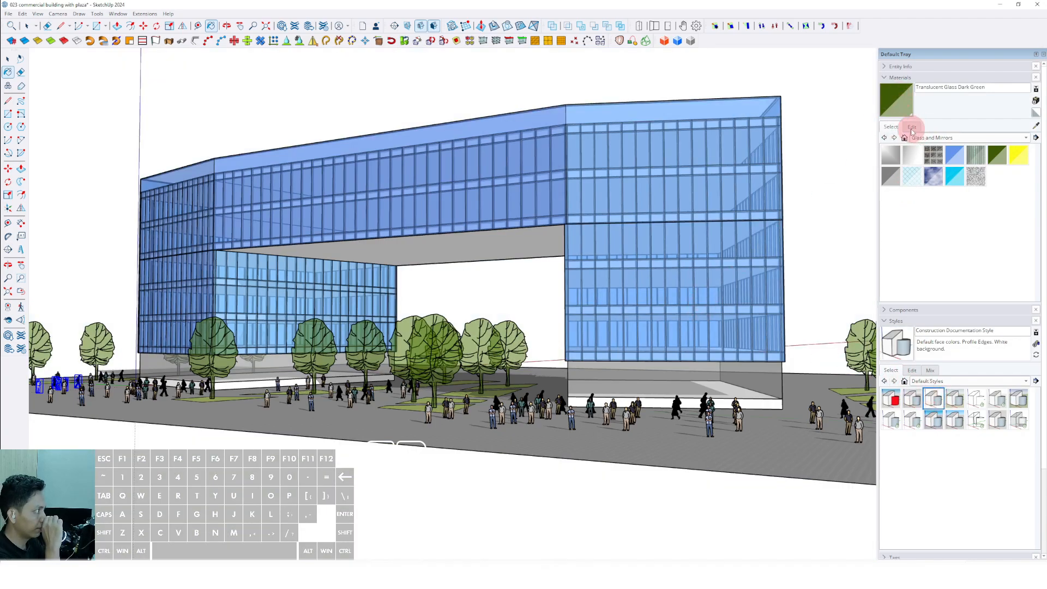
# Turn off Profiles and Dashes in the edge settings of the Construction Documentation Style
pyautogui.click(911, 371)
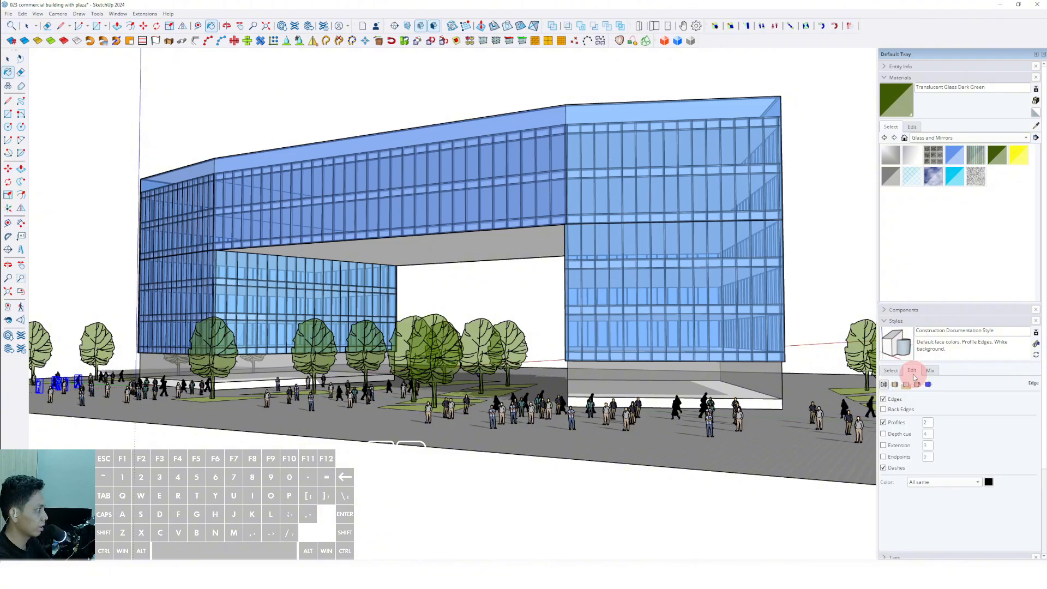
pyautogui.click(894, 425)
pyautogui.scroll(-1, 619, 286)
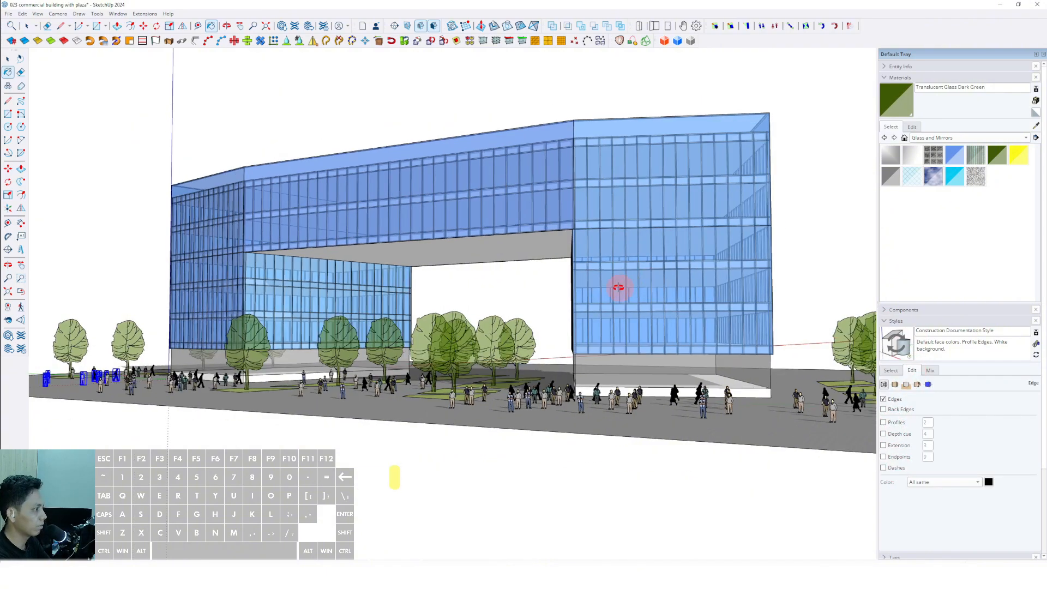
pyautogui.press('space')
pyautogui.moveTo(639, 229); pyautogui.dragTo(665, 257, button='middle')
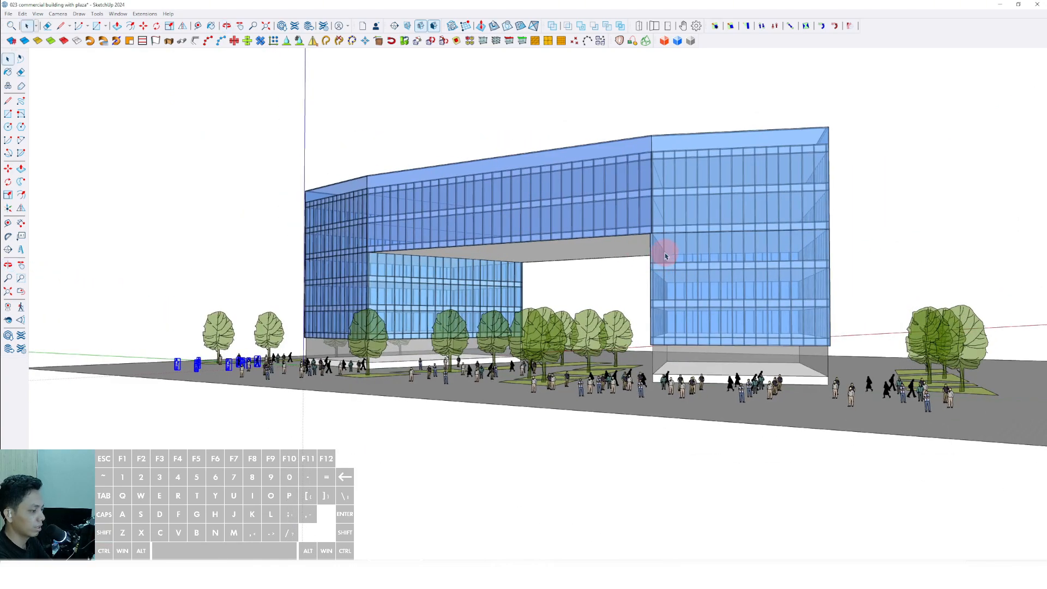
pyautogui.moveTo(596, 256); pyautogui.dragTo(508, 262, button='middle')
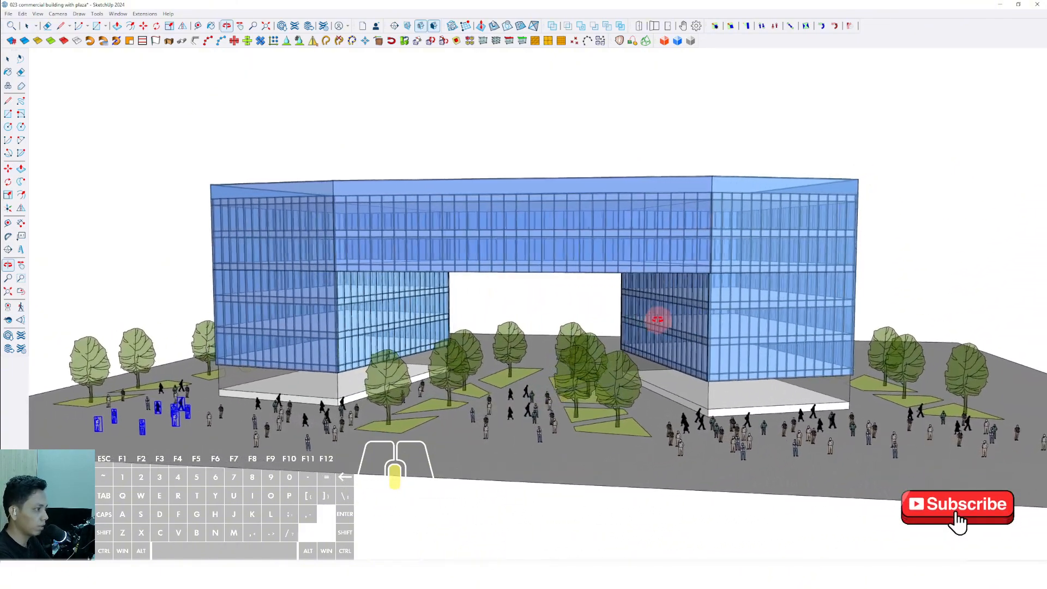
pyautogui.moveTo(692, 315); pyautogui.dragTo(719, 333, button='middle')
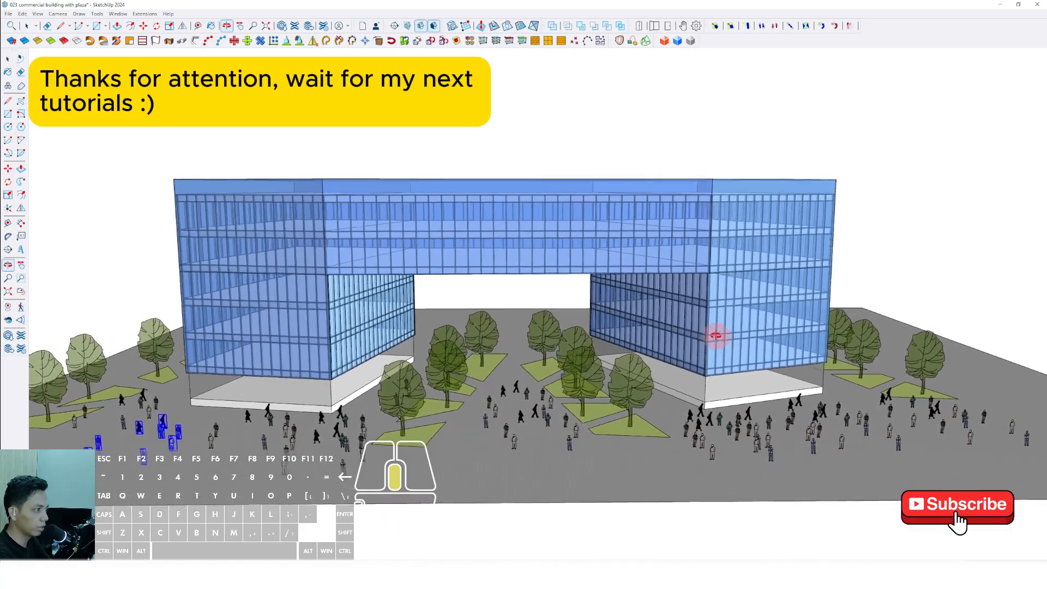